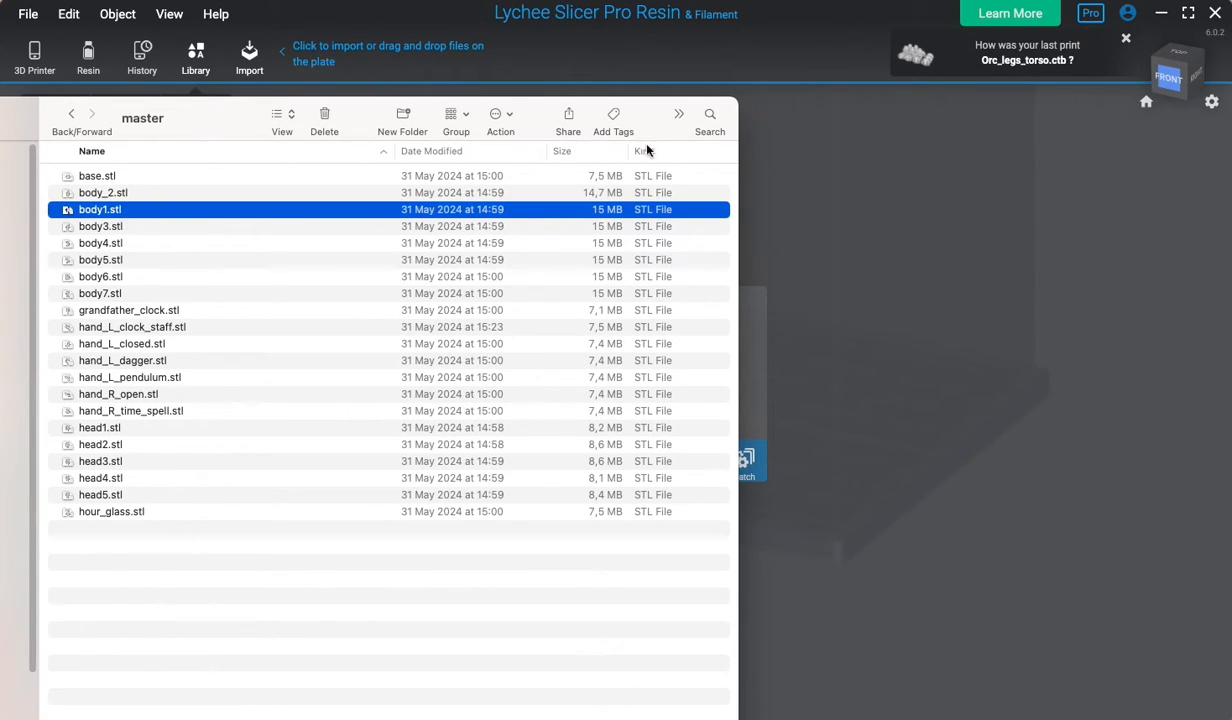
Import body1.stl onto the build plate, preview hand_L_clock_staff.stl in the master folder and import it as well.
drag(166, 216, 676, 232)
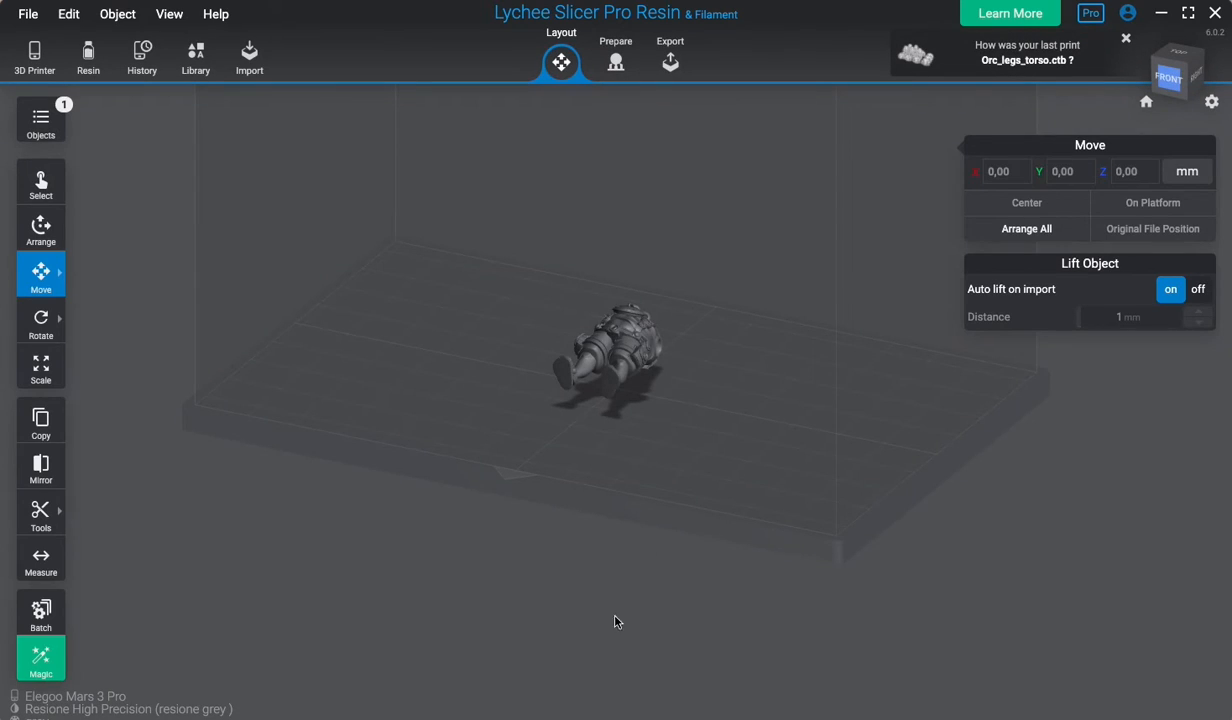
drag(684, 344, 764, 554)
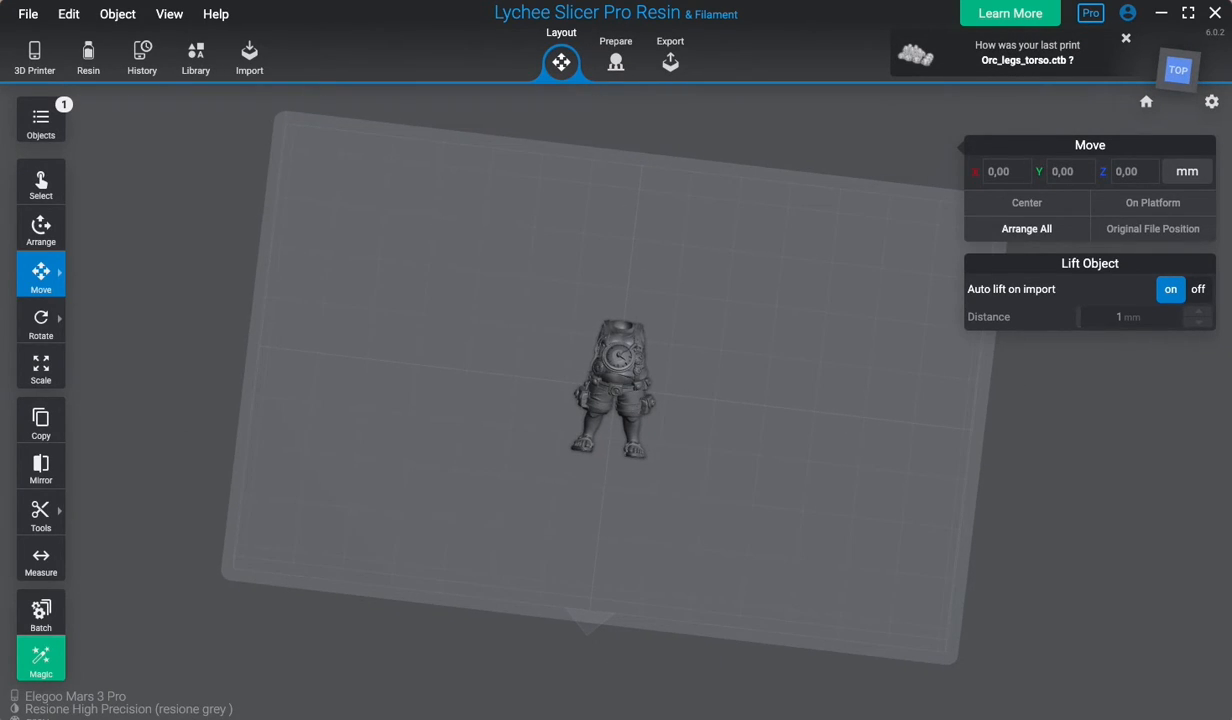
key(super+Tab)
click(158, 331)
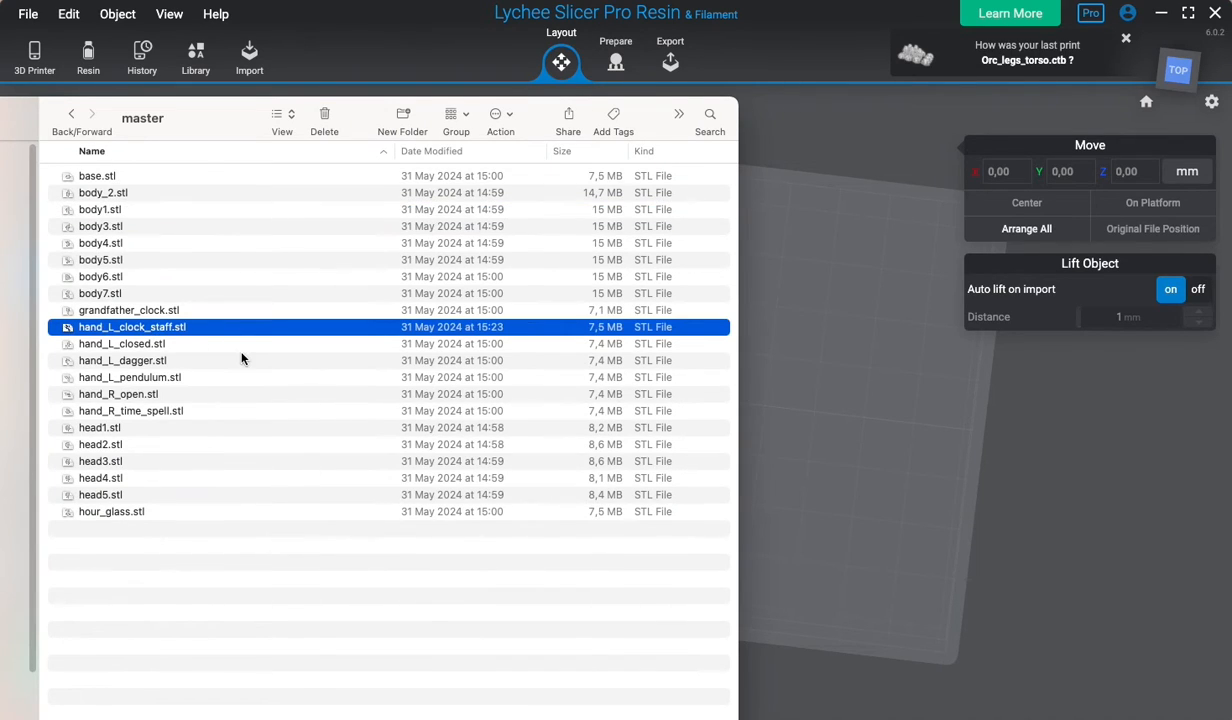
key(space)
drag(605, 378, 689, 341)
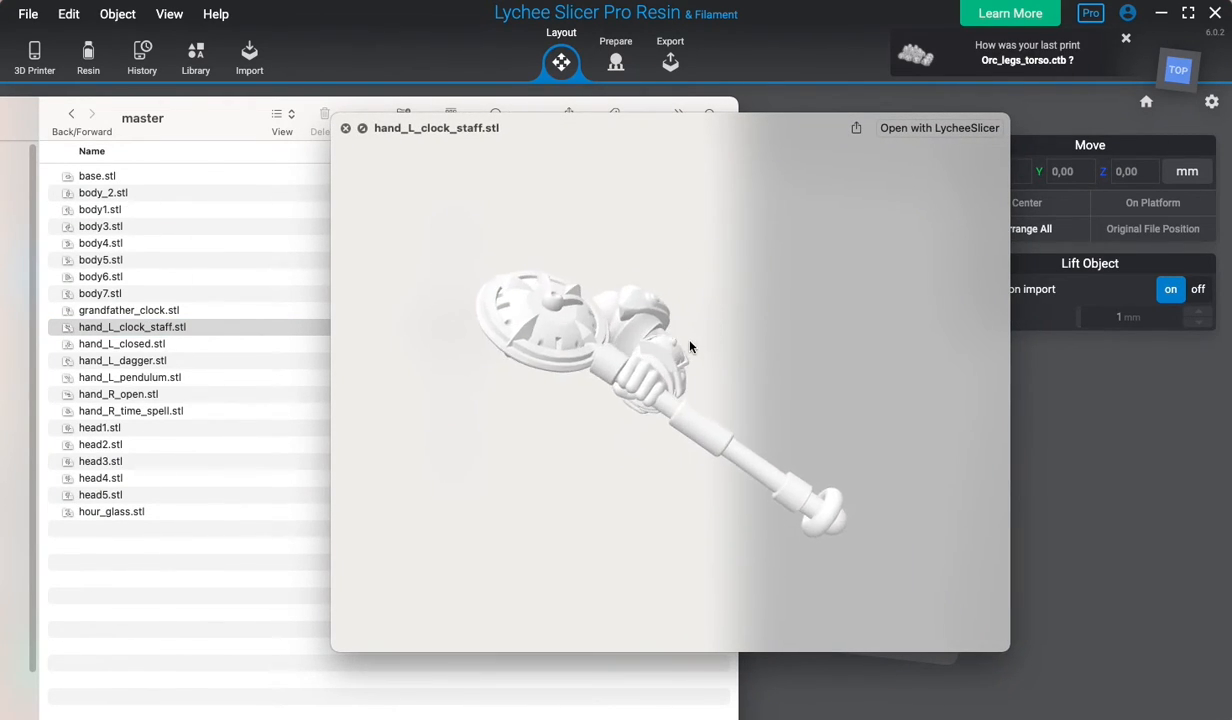
key(space)
drag(166, 326, 885, 333)
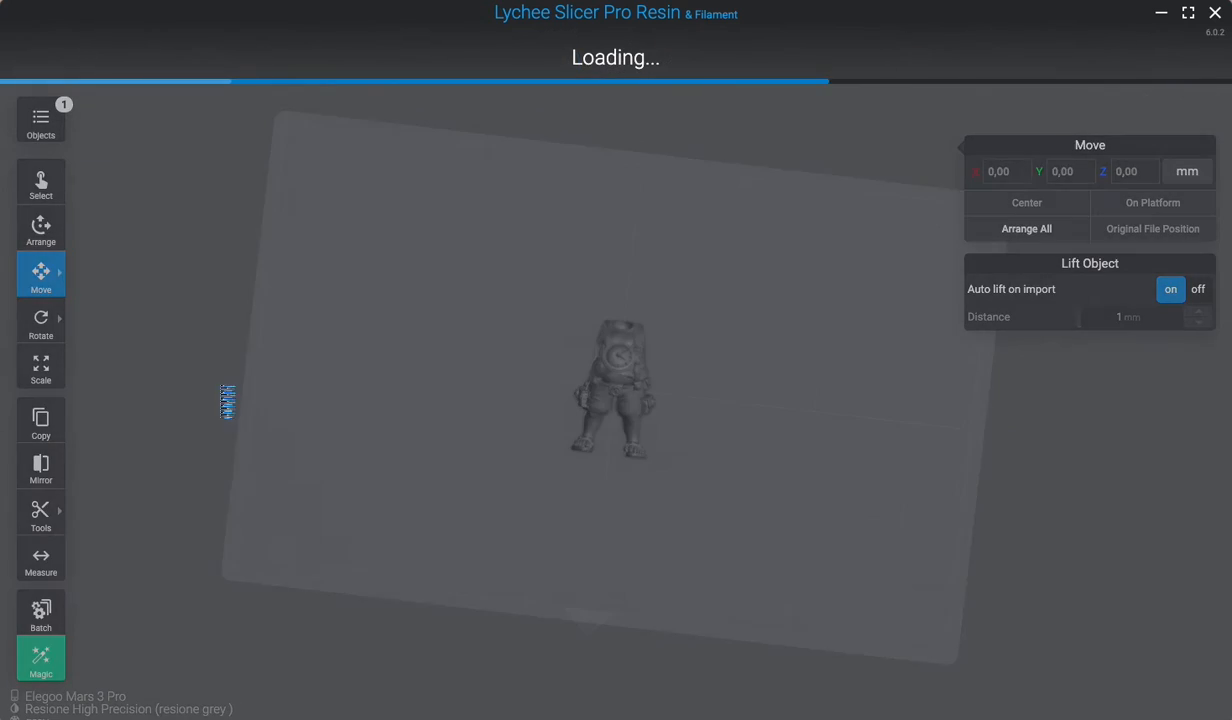
Import hand_L_dagger.stl from the master folder into the scene.
click(430, 717)
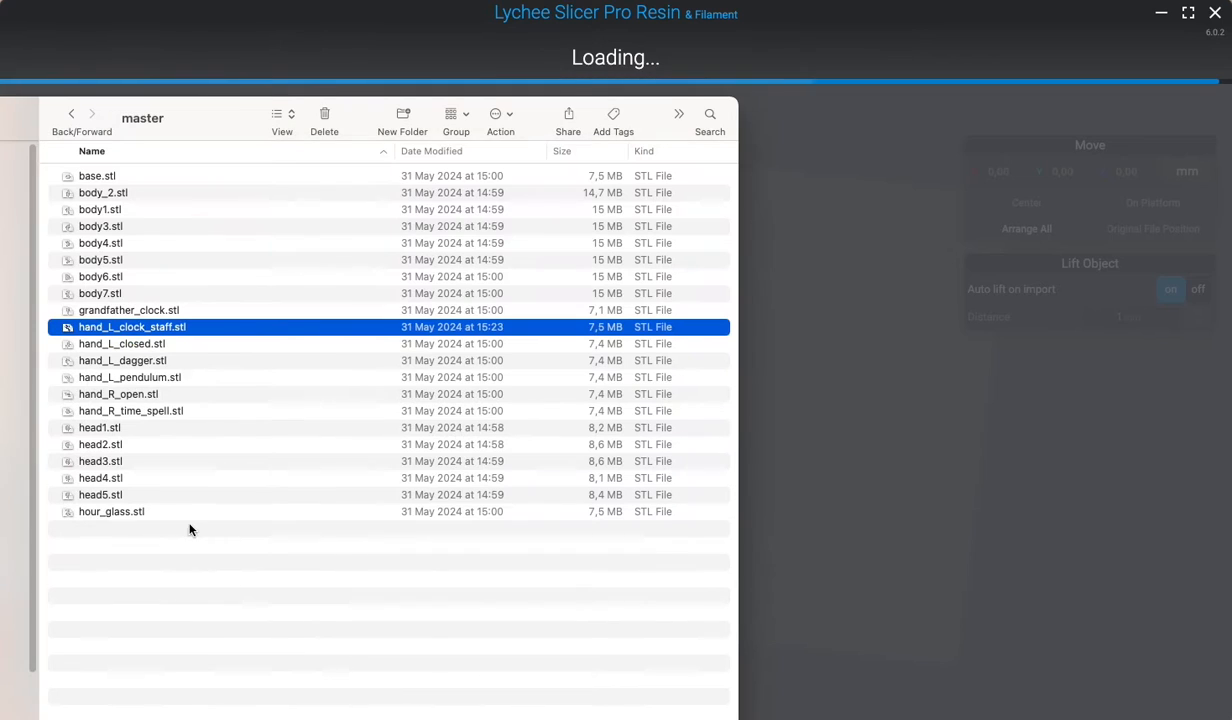
click(150, 361)
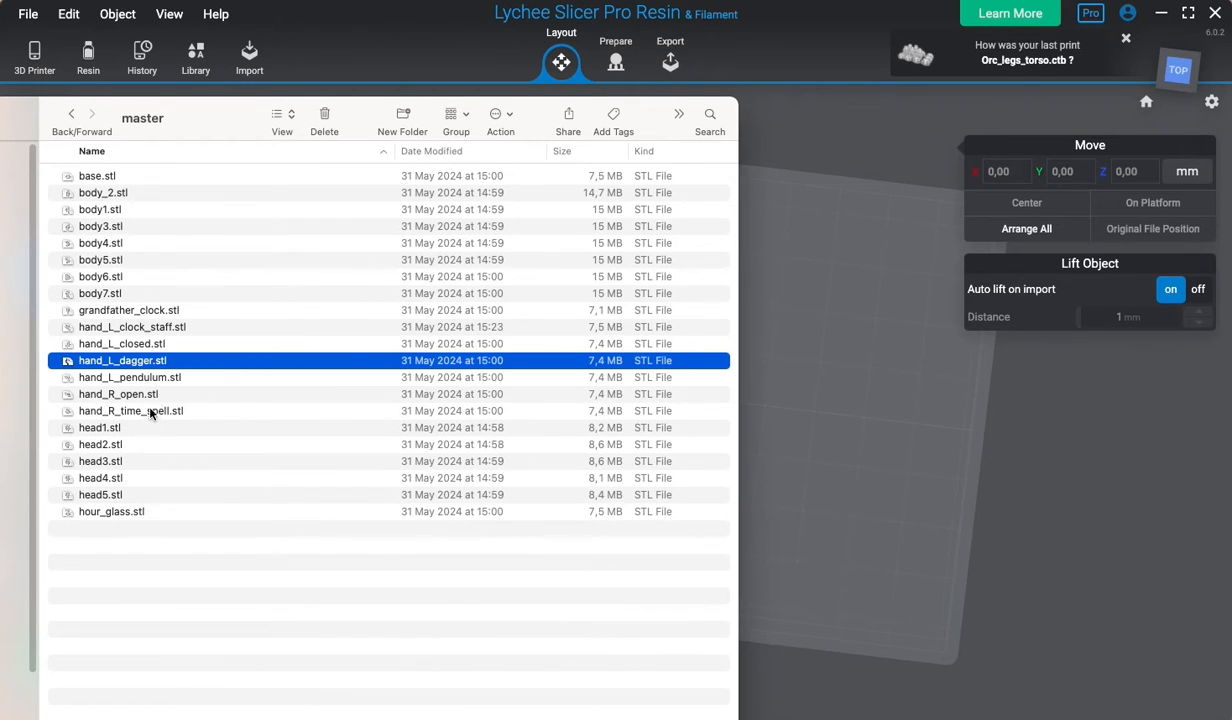
drag(173, 364, 815, 345)
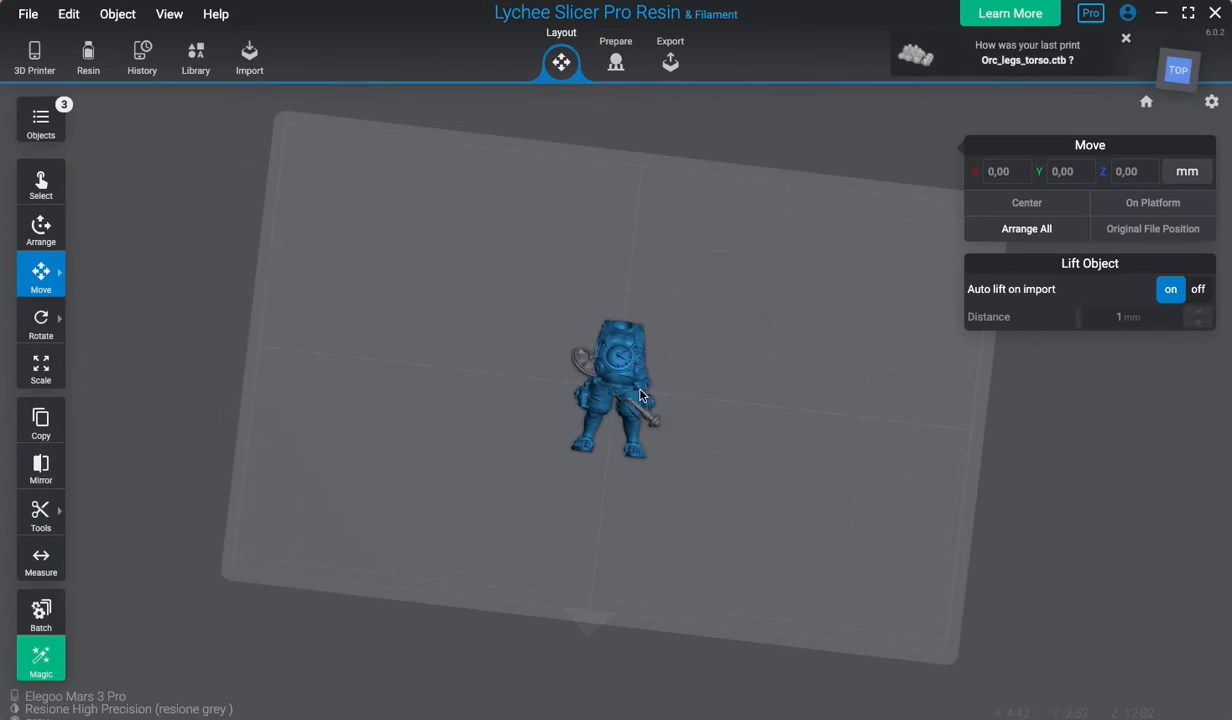
Preview head1.stl, head2.stl and head3.stl in the master folder, and import head3.stl into the scene.
key(super+Tab)
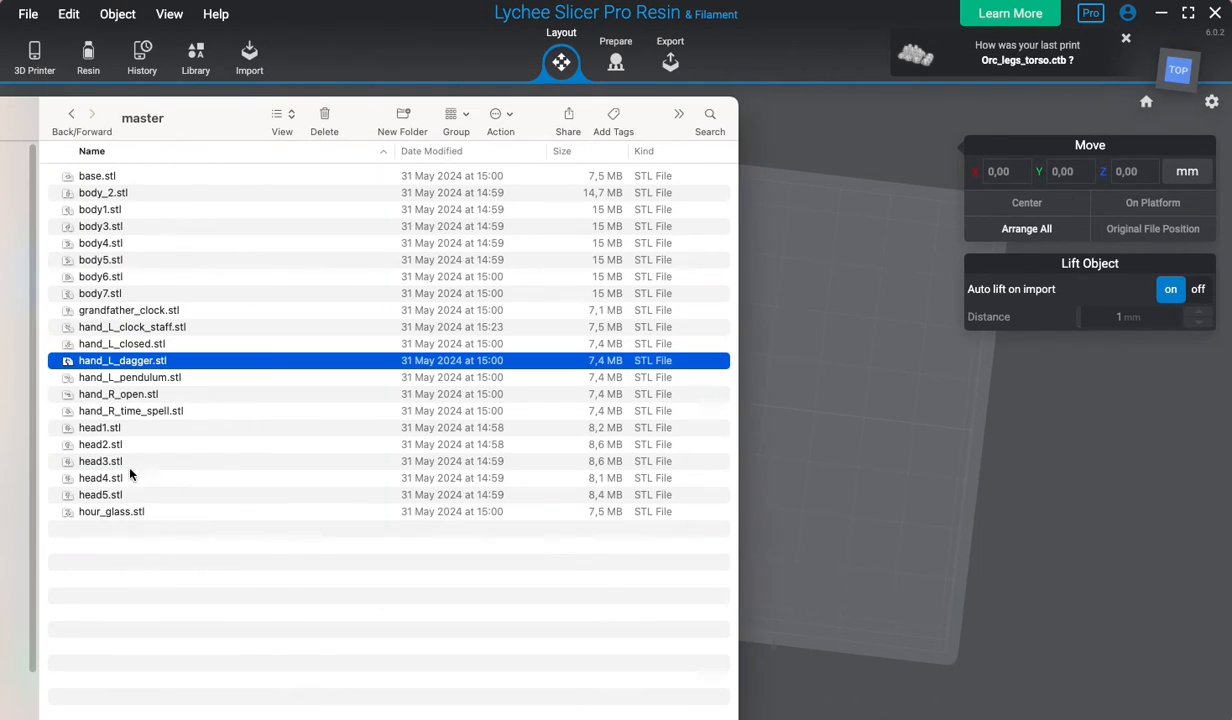
click(127, 430)
key(space)
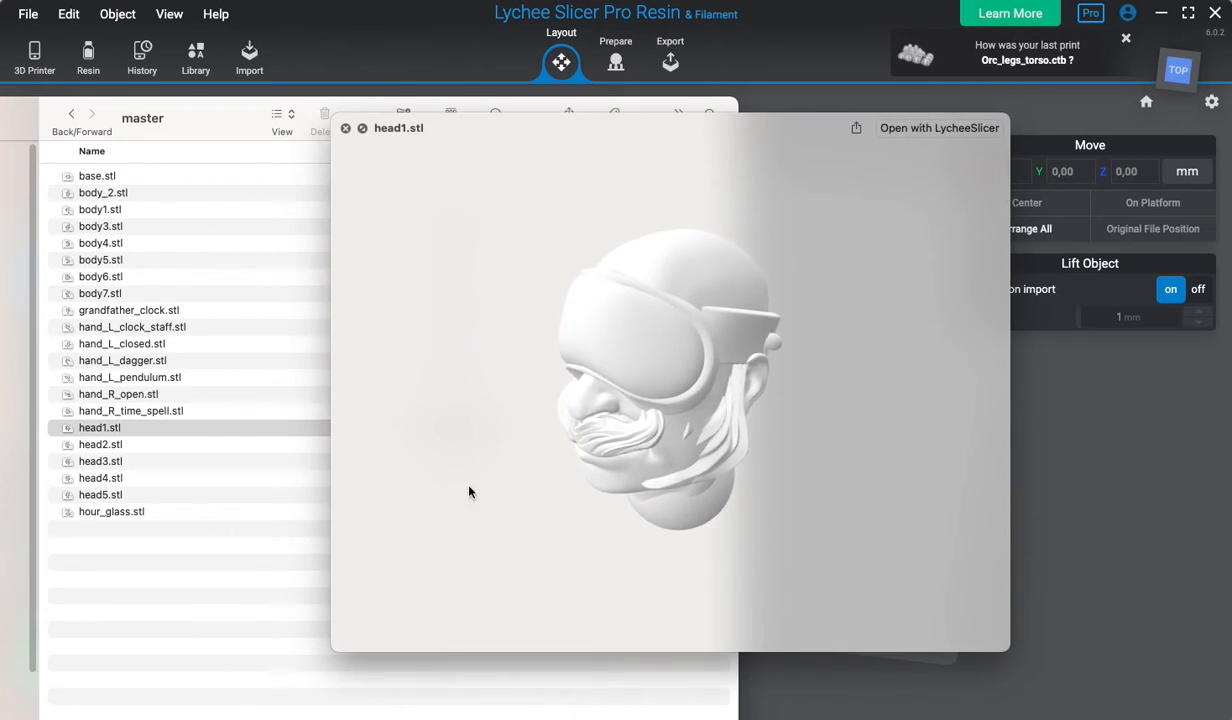
key(Down)
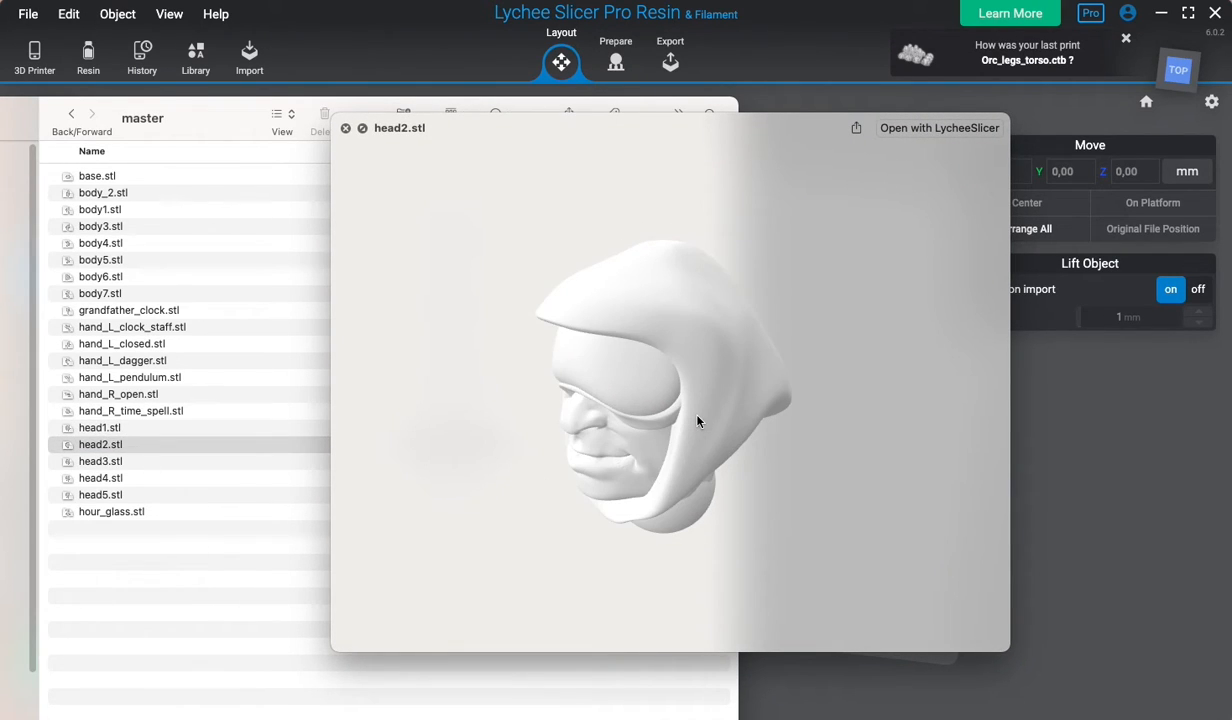
key(Down)
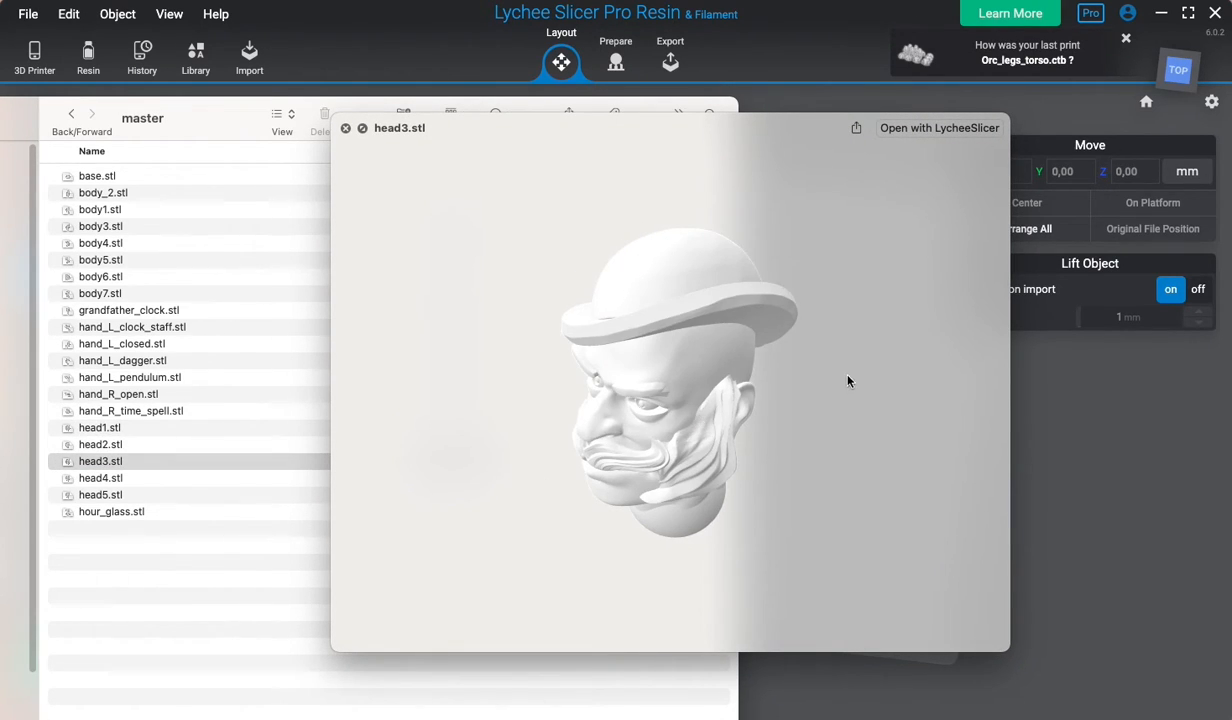
key(space)
drag(849, 404, 844, 407)
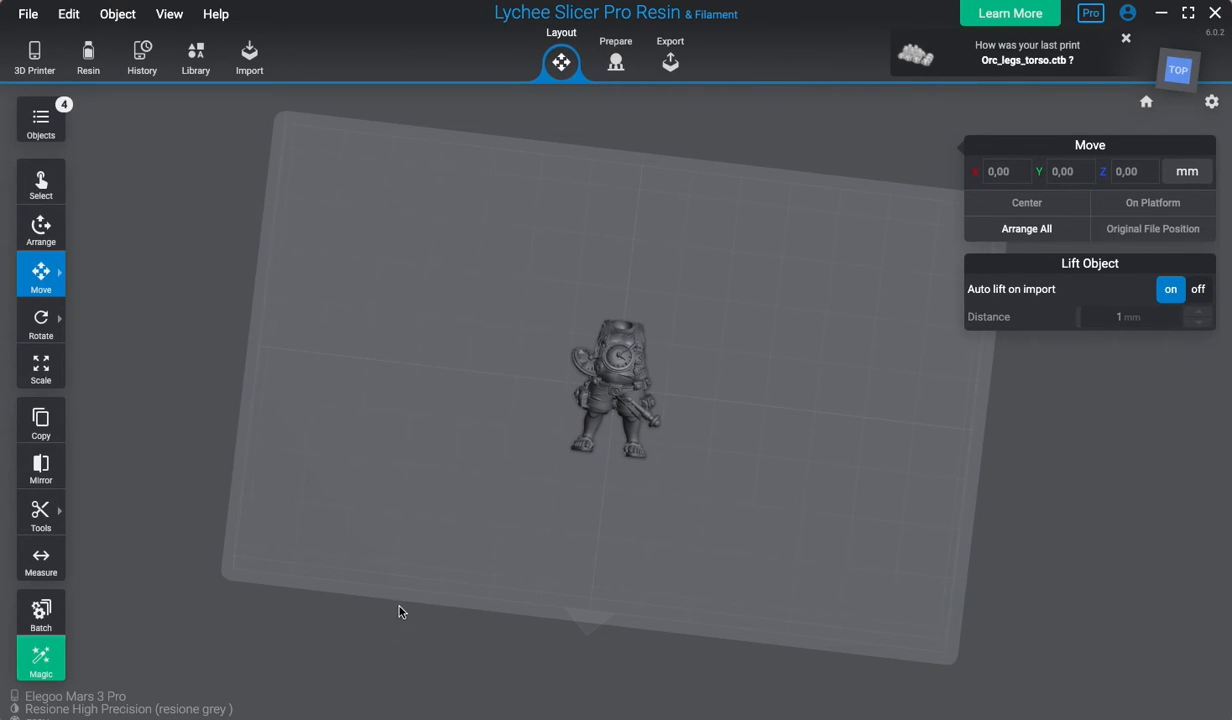
click(2, 560)
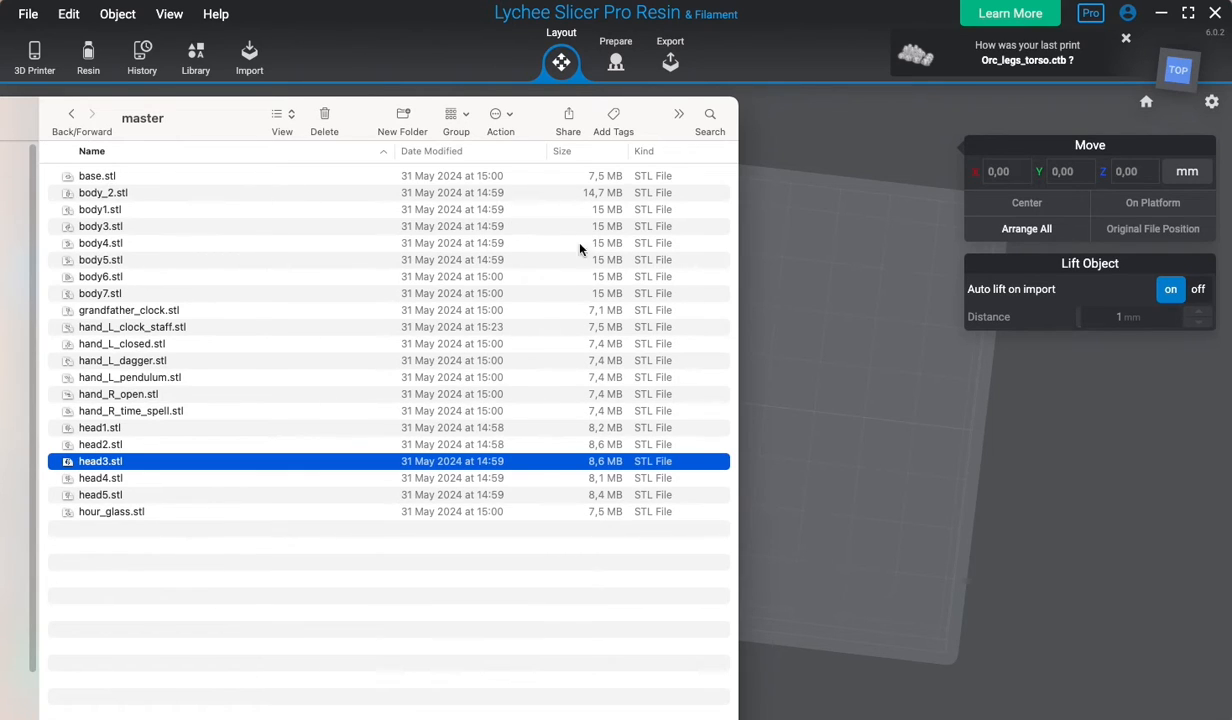
click(890, 368)
Stand the body upright by rotating the sole of its foot onto the plate with the On Plate rotation.
scroll(653, 364, up, 5)
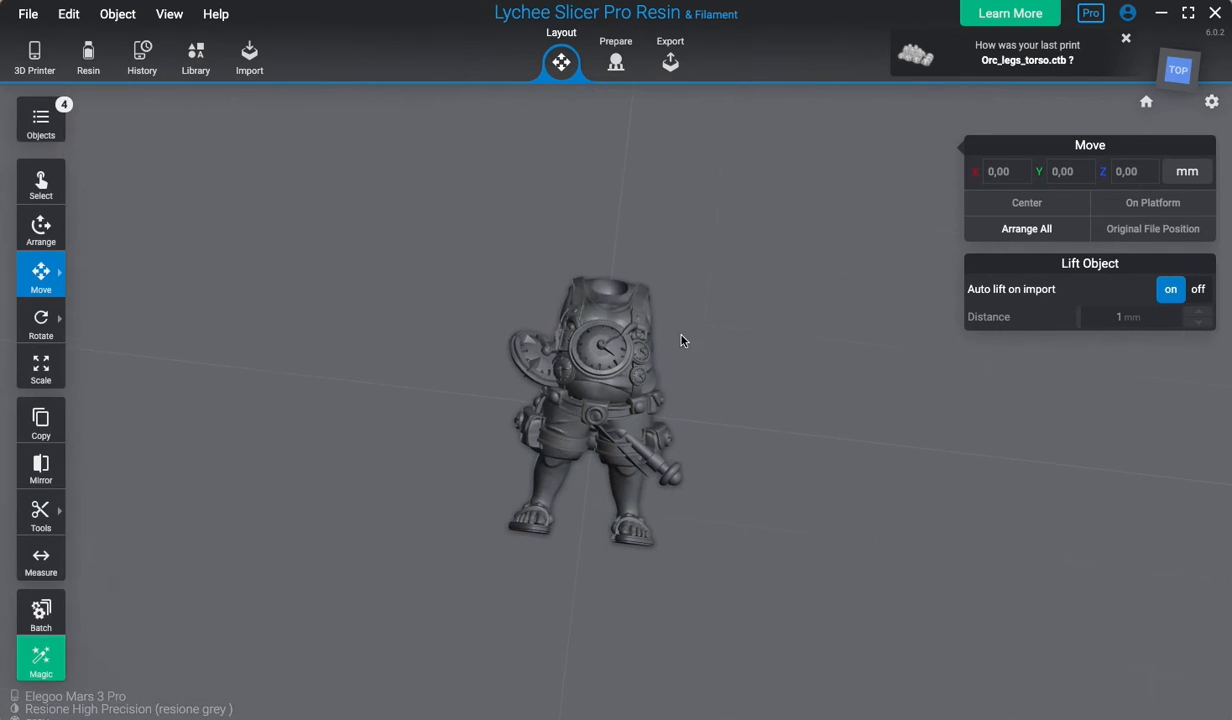
right_click(705, 372)
click(714, 320)
right_drag(662, 371, 723, 440)
click(226, 286)
right_drag(509, 385, 428, 351)
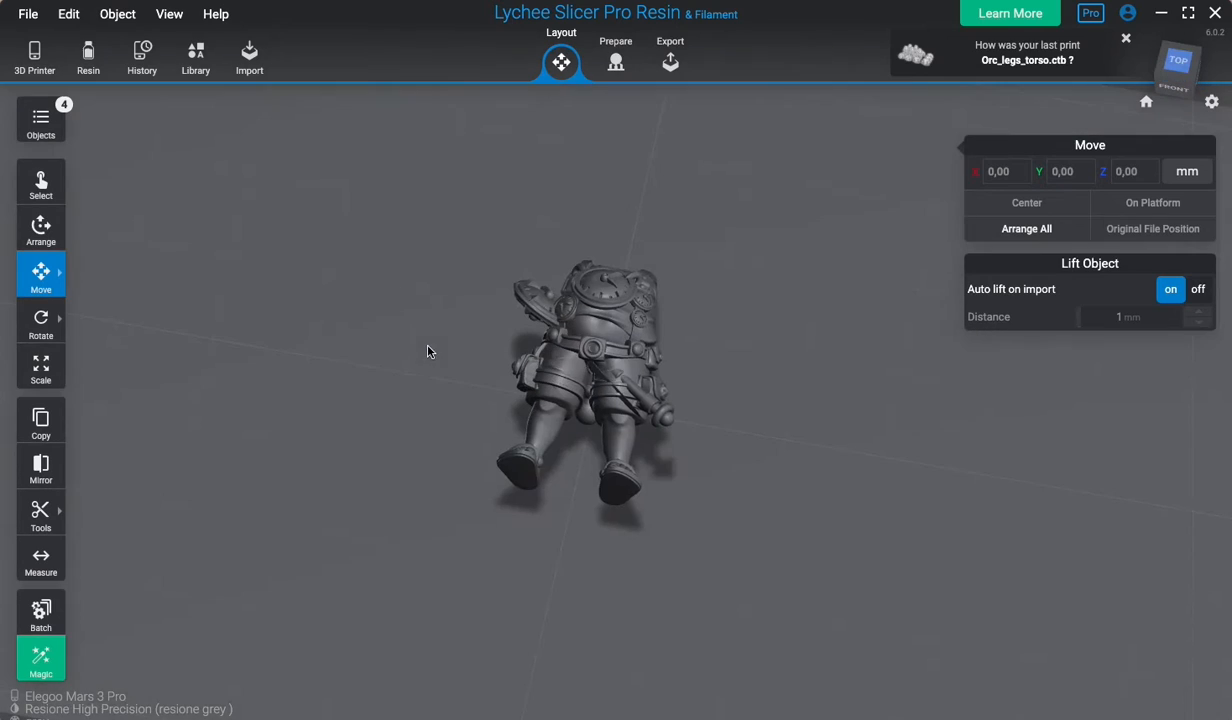
click(50, 320)
mouse_move(55, 320)
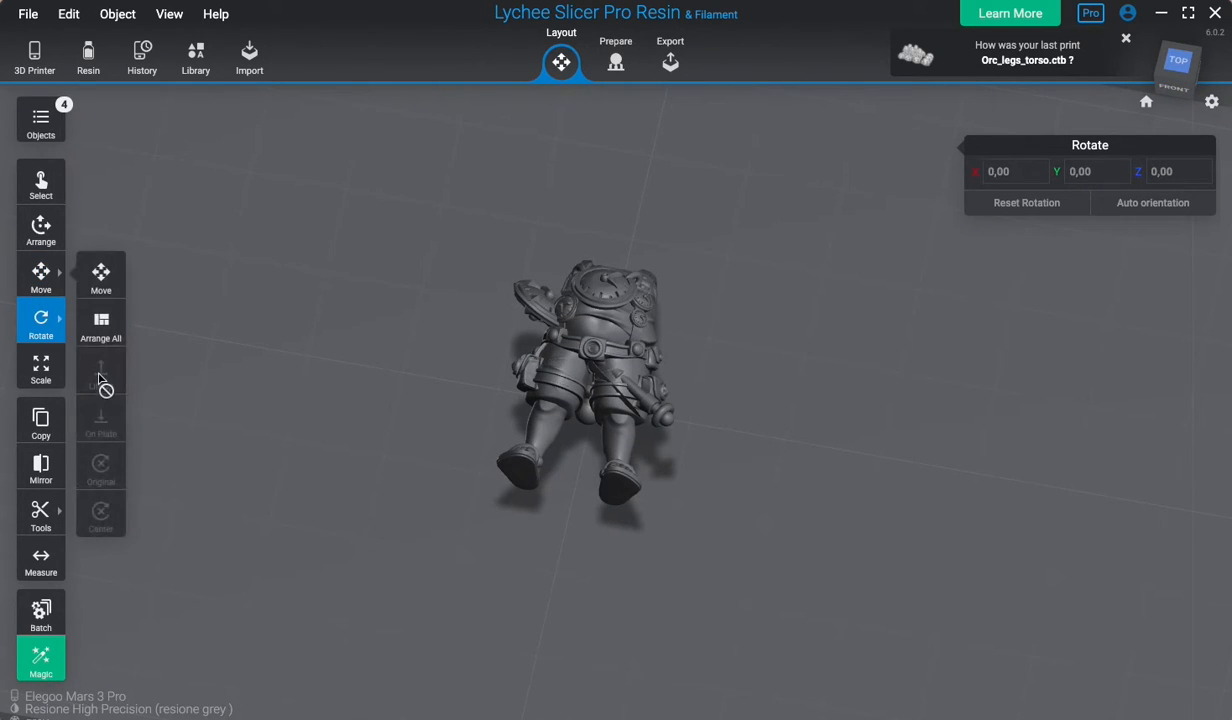
click(555, 360)
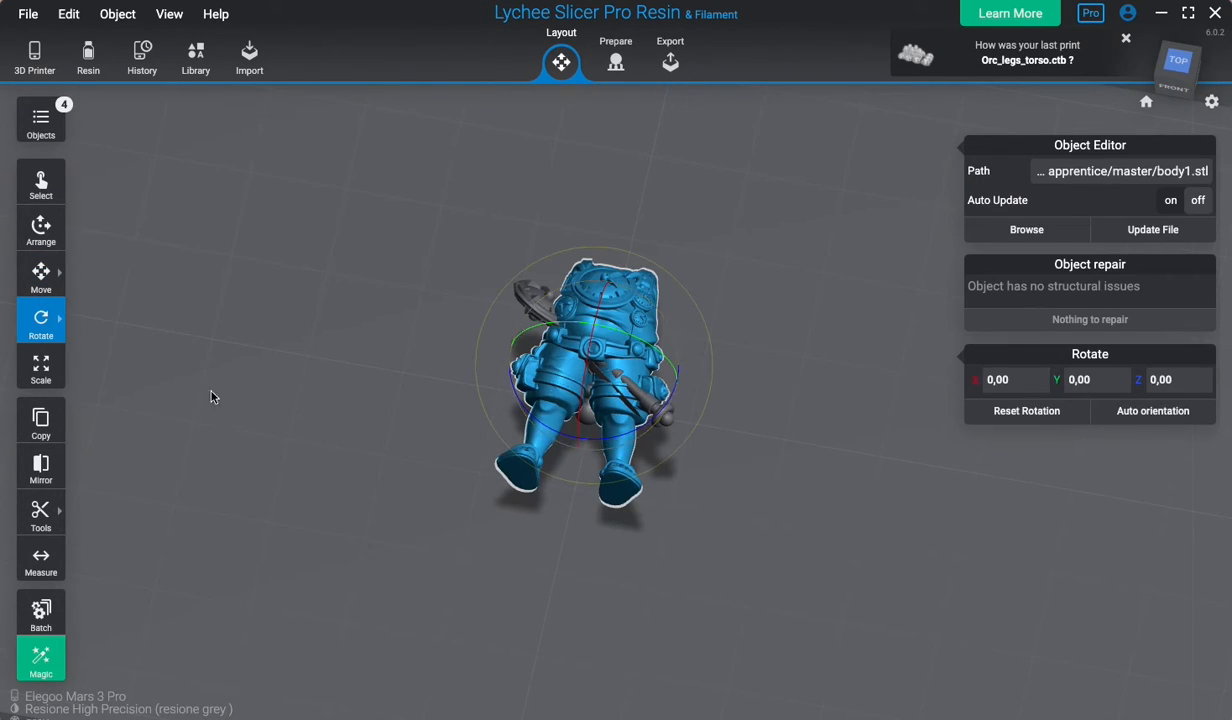
mouse_move(44, 322)
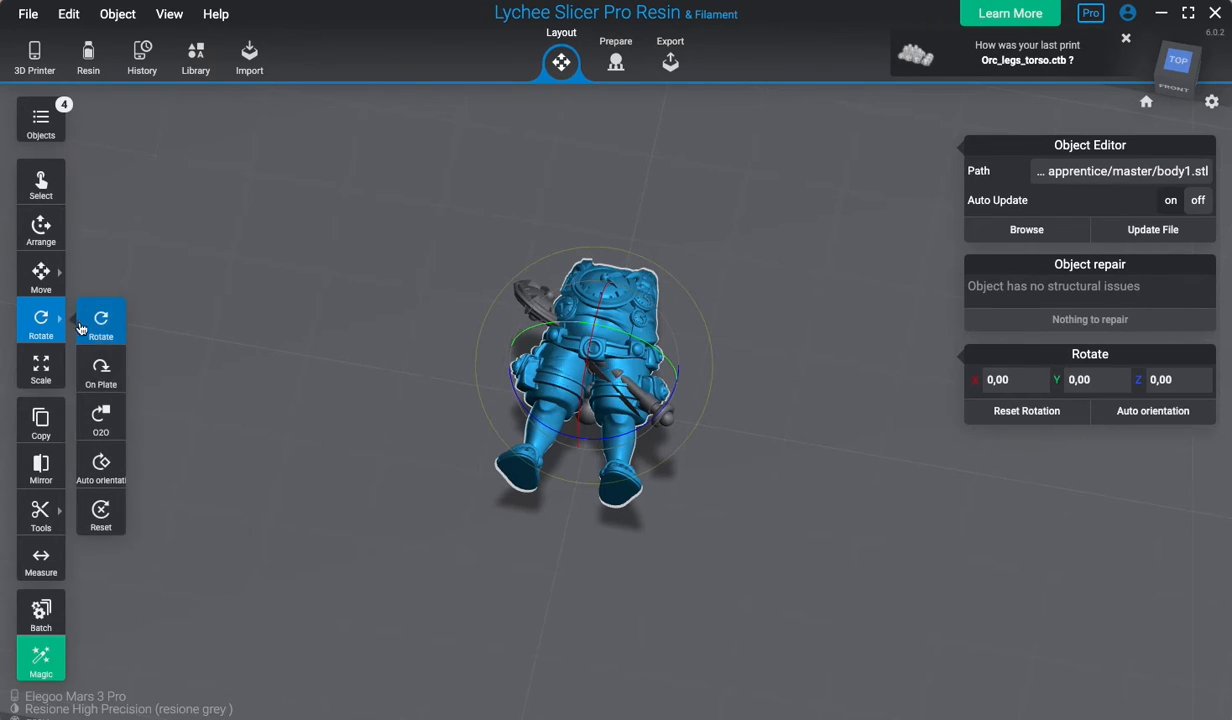
click(101, 372)
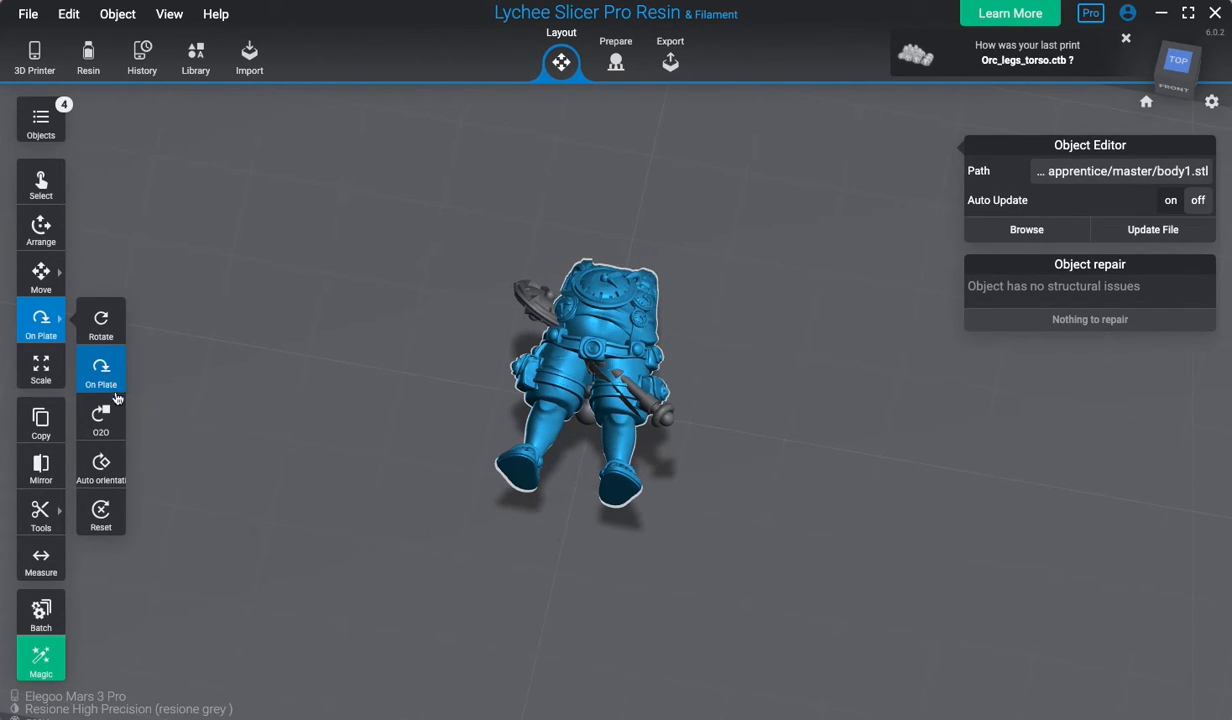
click(521, 478)
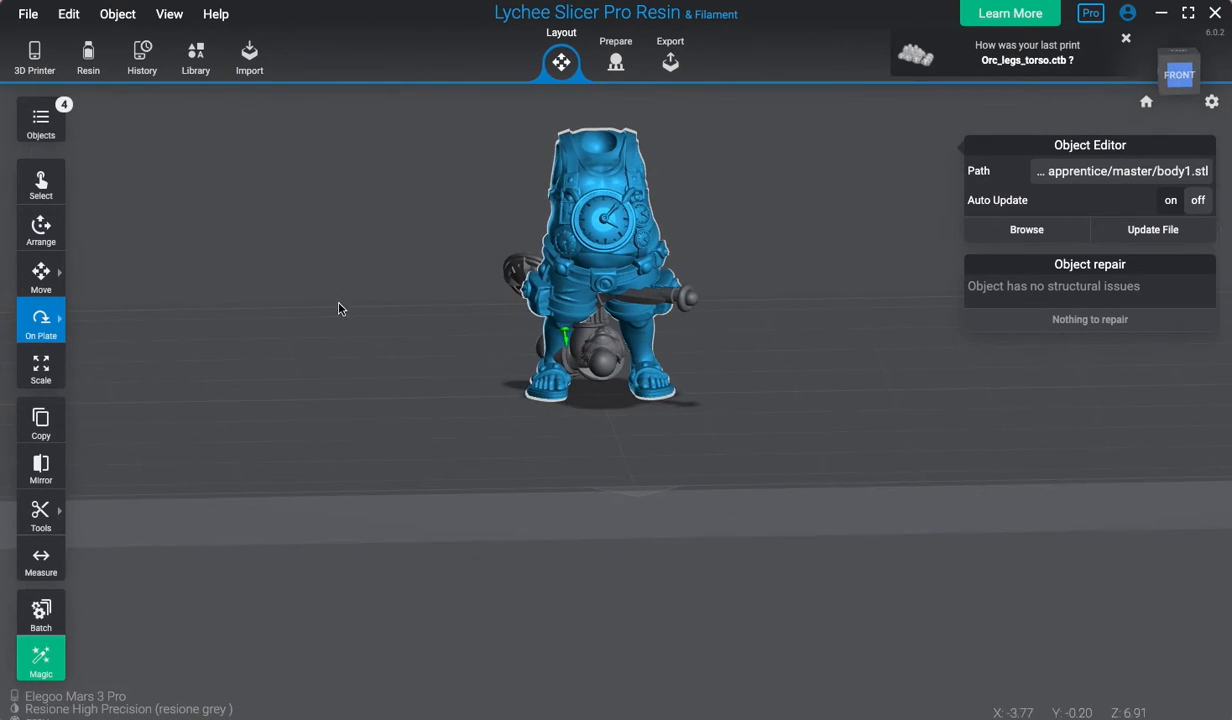
Move the head clear of the body along the X axis, to about X -23 mm.
click(60, 279)
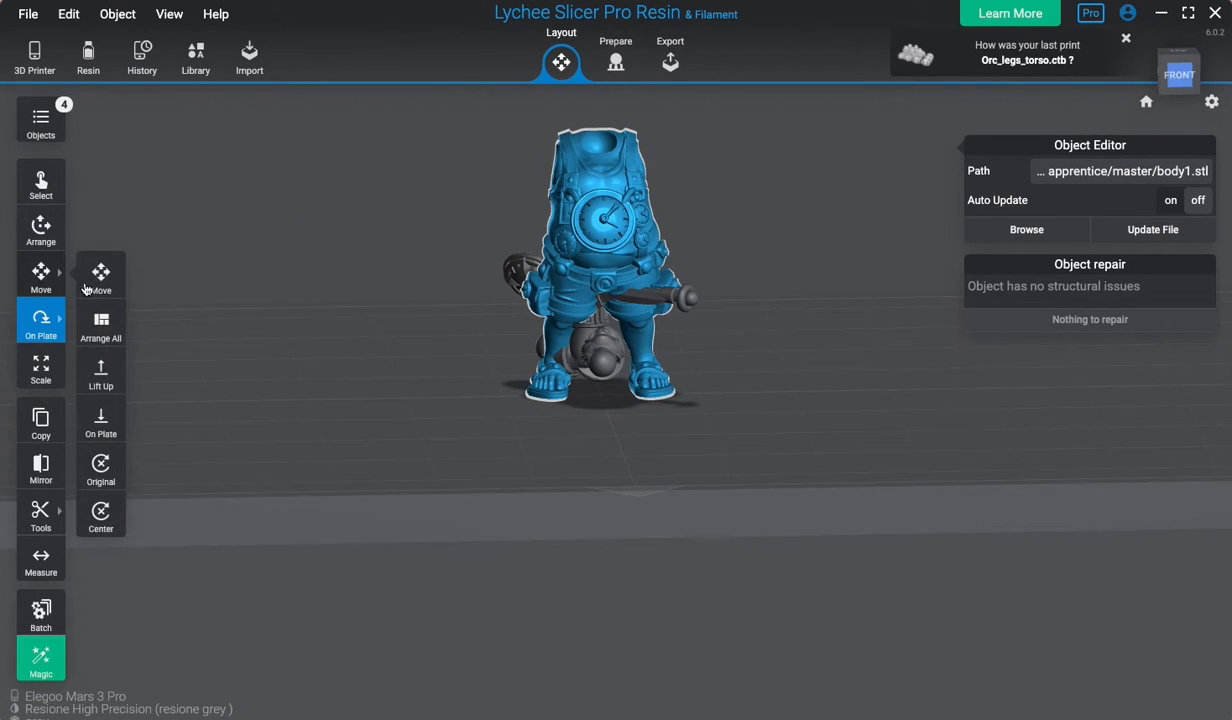
click(618, 367)
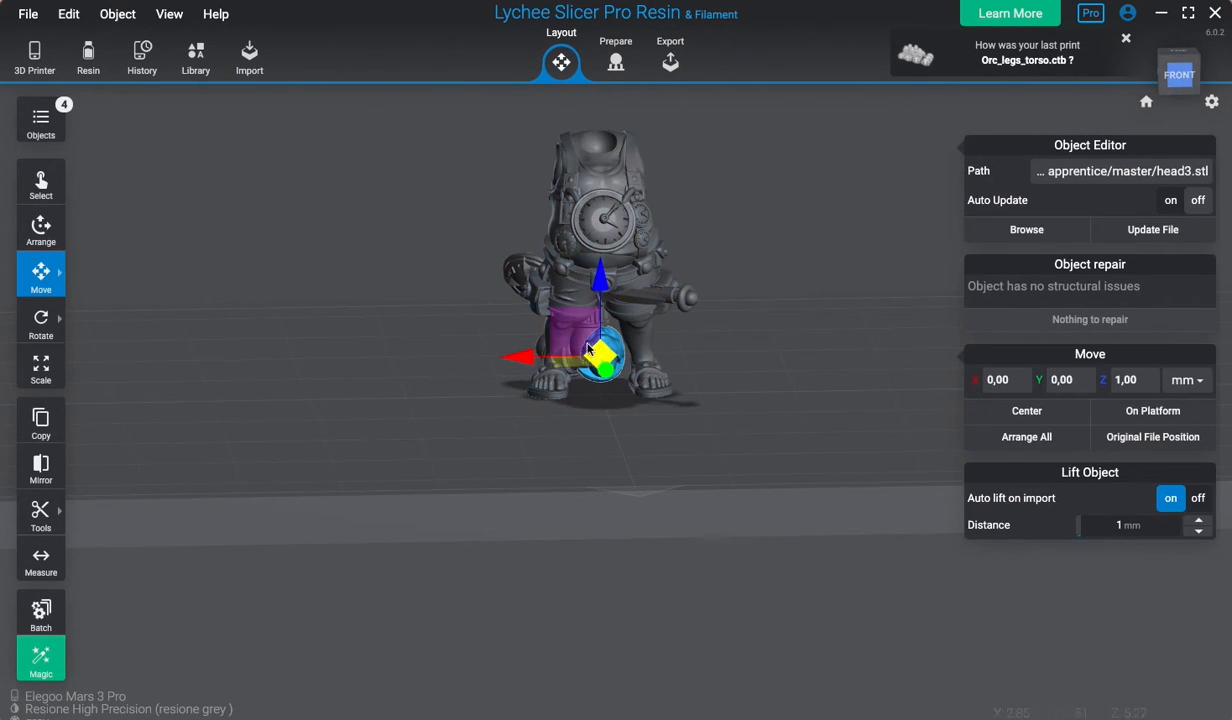
drag(505, 358, 304, 360)
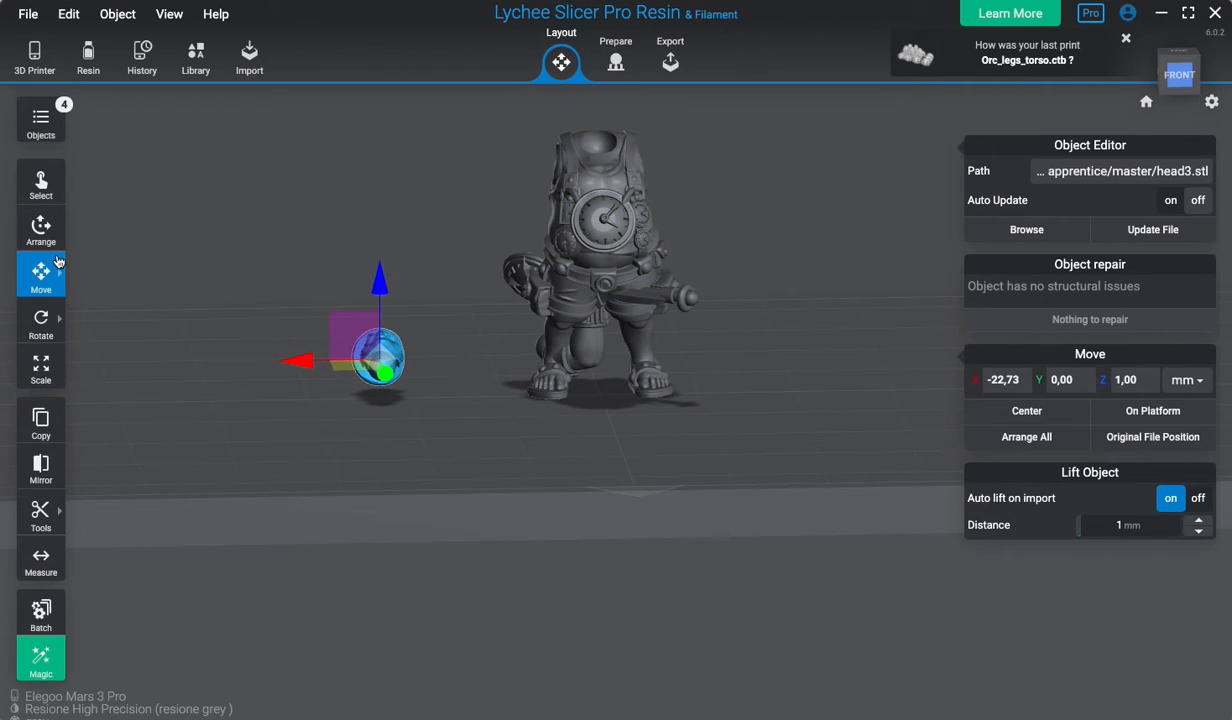
Rotate the head about 85 degrees around the X axis so that it stands upright facing forward.
mouse_move(61, 319)
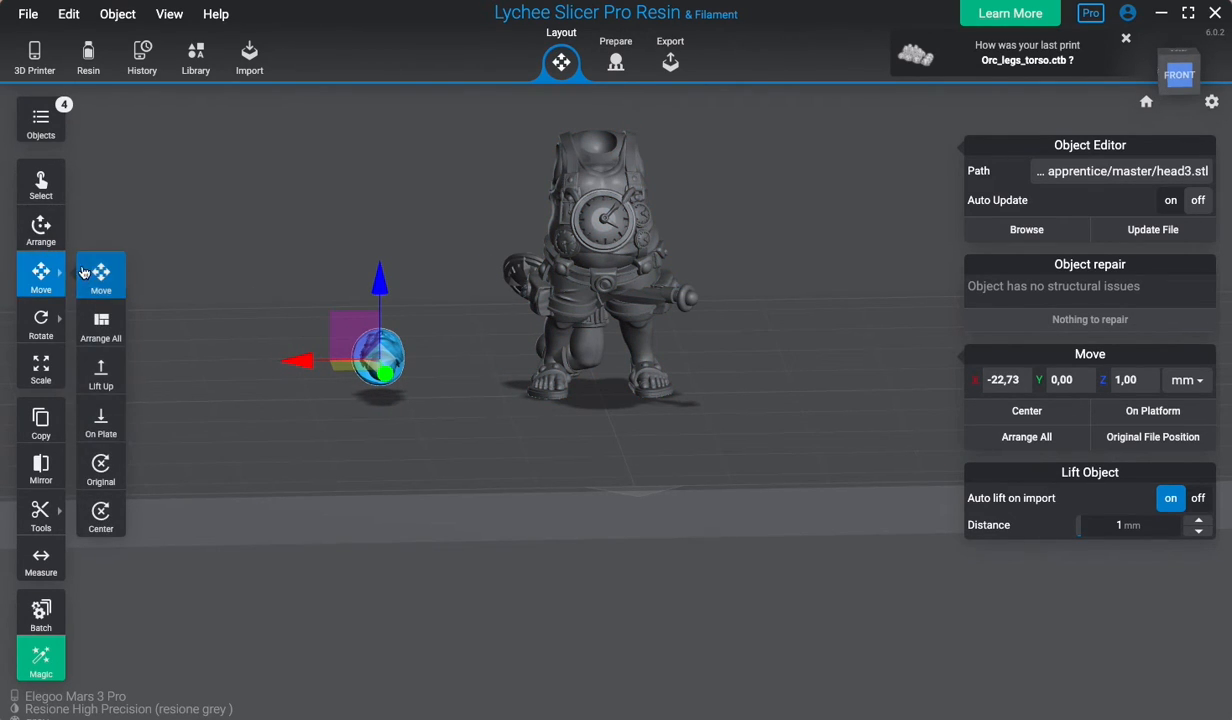
scroll(264, 320, up, 5)
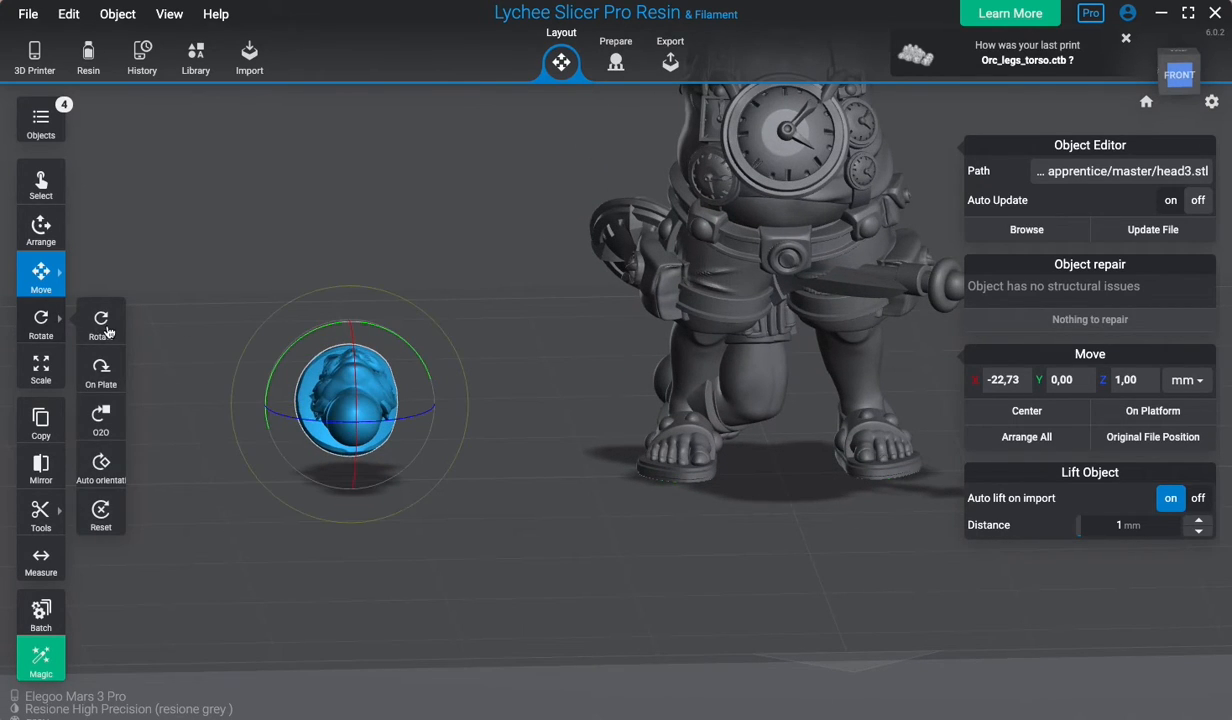
click(45, 320)
click(375, 393)
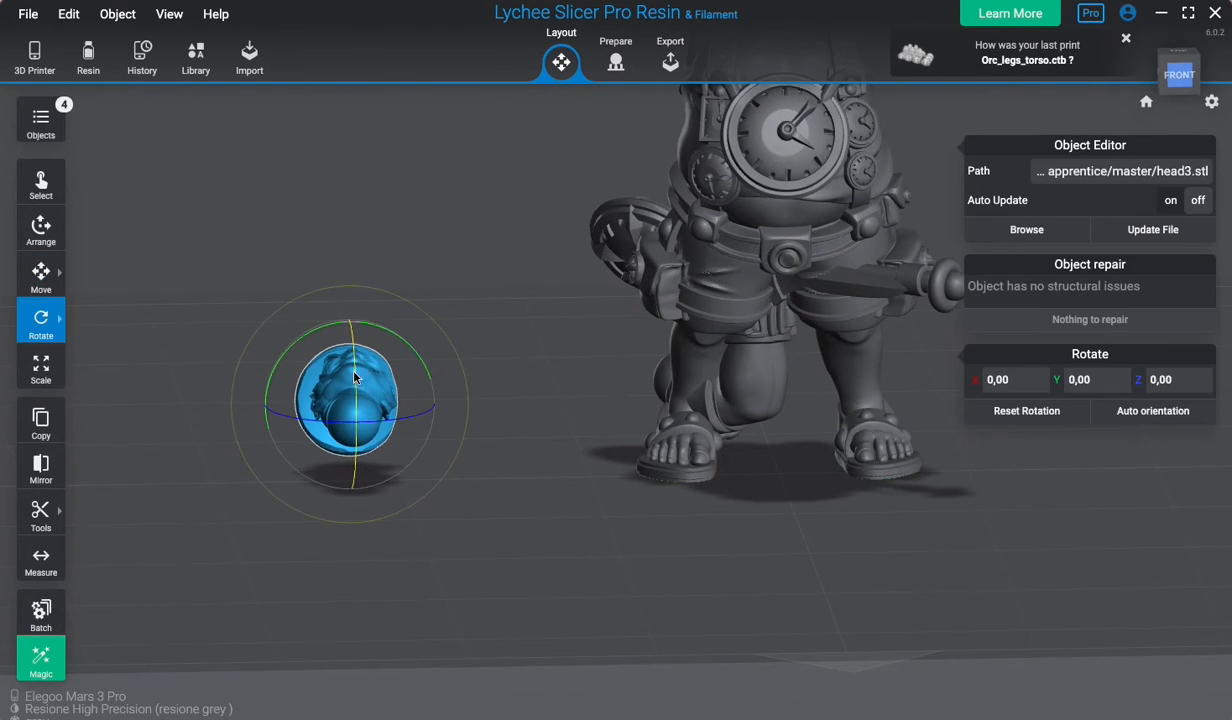
drag(340, 356, 364, 491)
Move the head above the body's neck opening, to about X 0.3 mm and Z 25.6 mm.
mouse_move(54, 273)
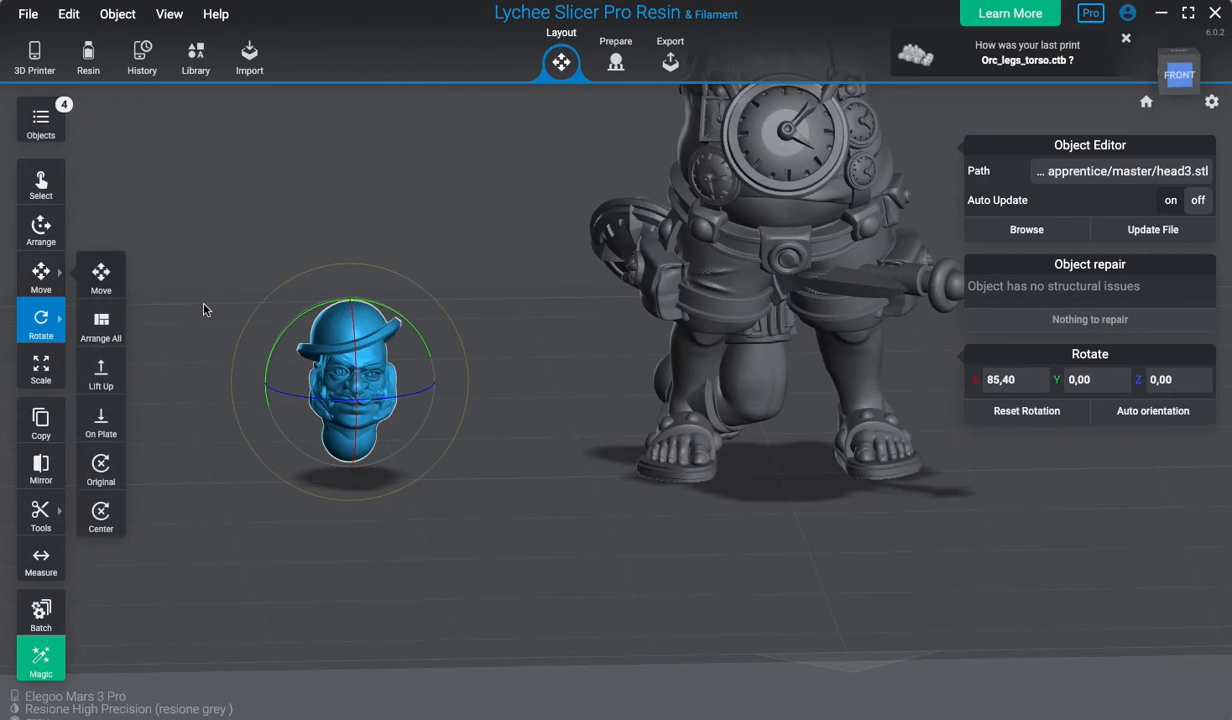
scroll(250, 308, down, 3)
click(113, 279)
drag(330, 350, 700, 162)
right_drag(872, 163, 836, 160)
middle_drag(764, 325, 718, 418)
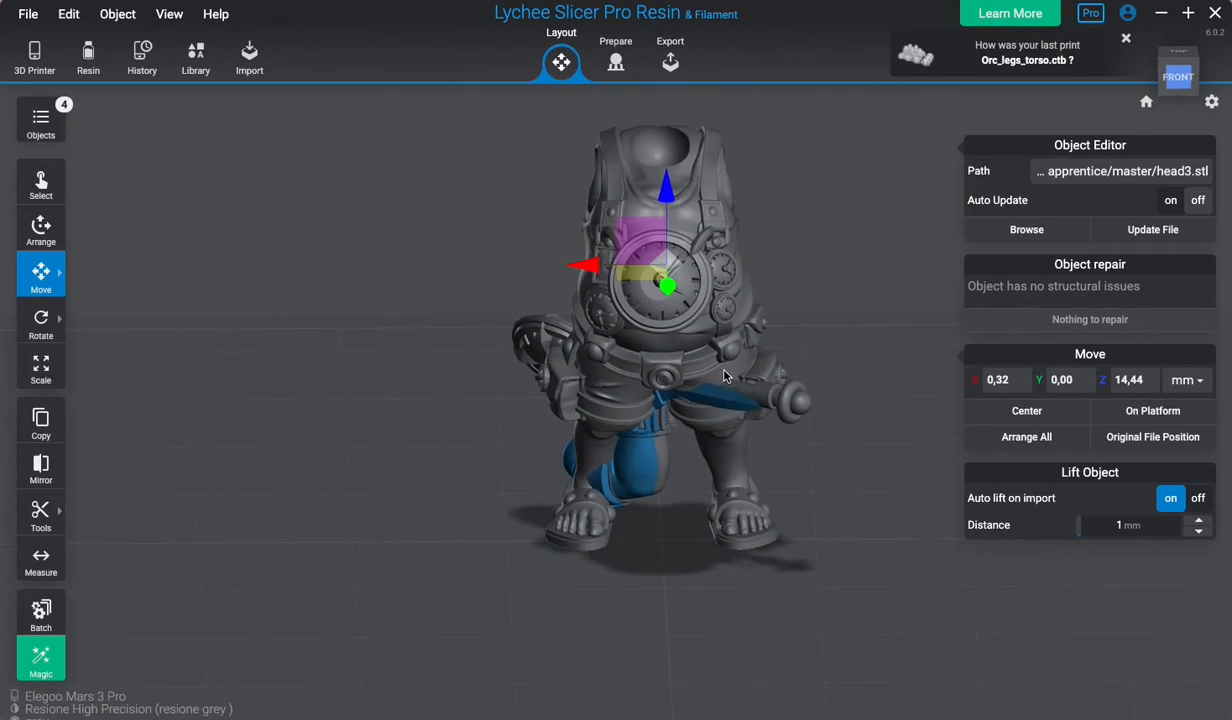
drag(668, 190, 705, 28)
middle_drag(752, 148, 687, 448)
scroll(682, 461, up, 4)
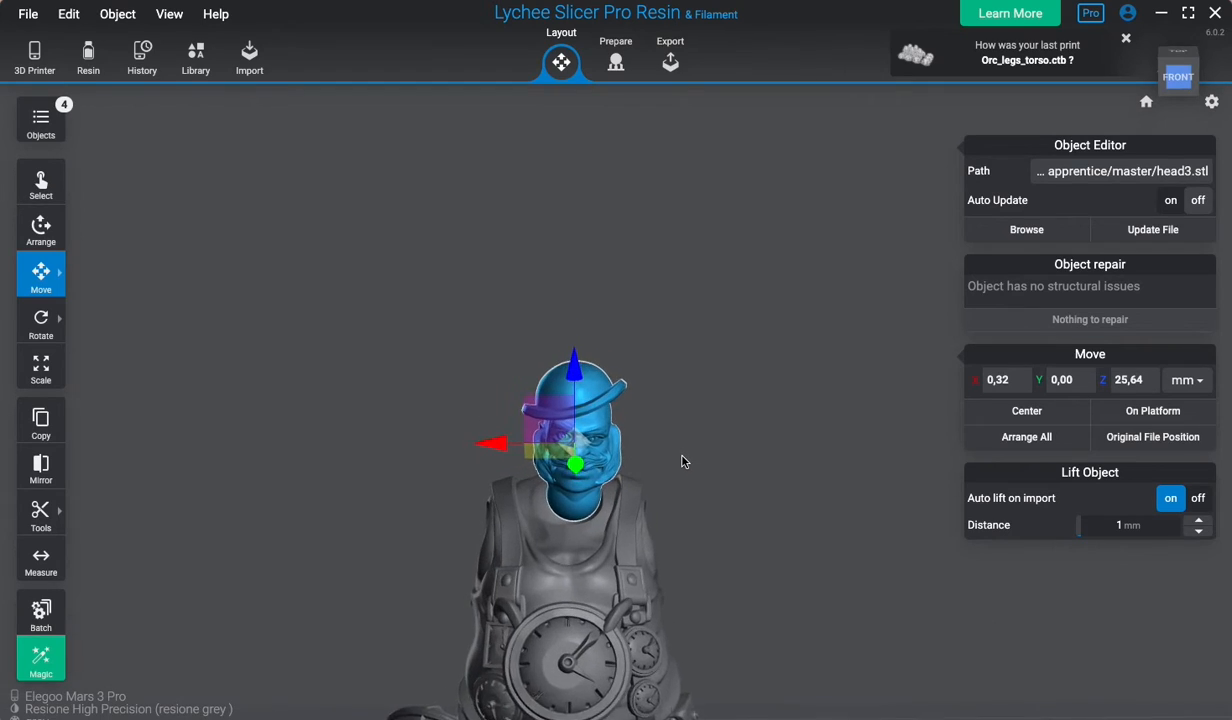
Fit the head into the neck socket by shifting it to about X 0, Y 2.2 and Z 23.8 mm.
right_drag(706, 459, 257, 375)
drag(260, 350, 297, 350)
drag(376, 276, 376, 312)
drag(316, 394, 330, 394)
right_drag(478, 415, 922, 374)
middle_drag(823, 373, 818, 221)
middle_drag(763, 331, 717, 268)
scroll(717, 274, down, 3)
right_drag(706, 285, 658, 328)
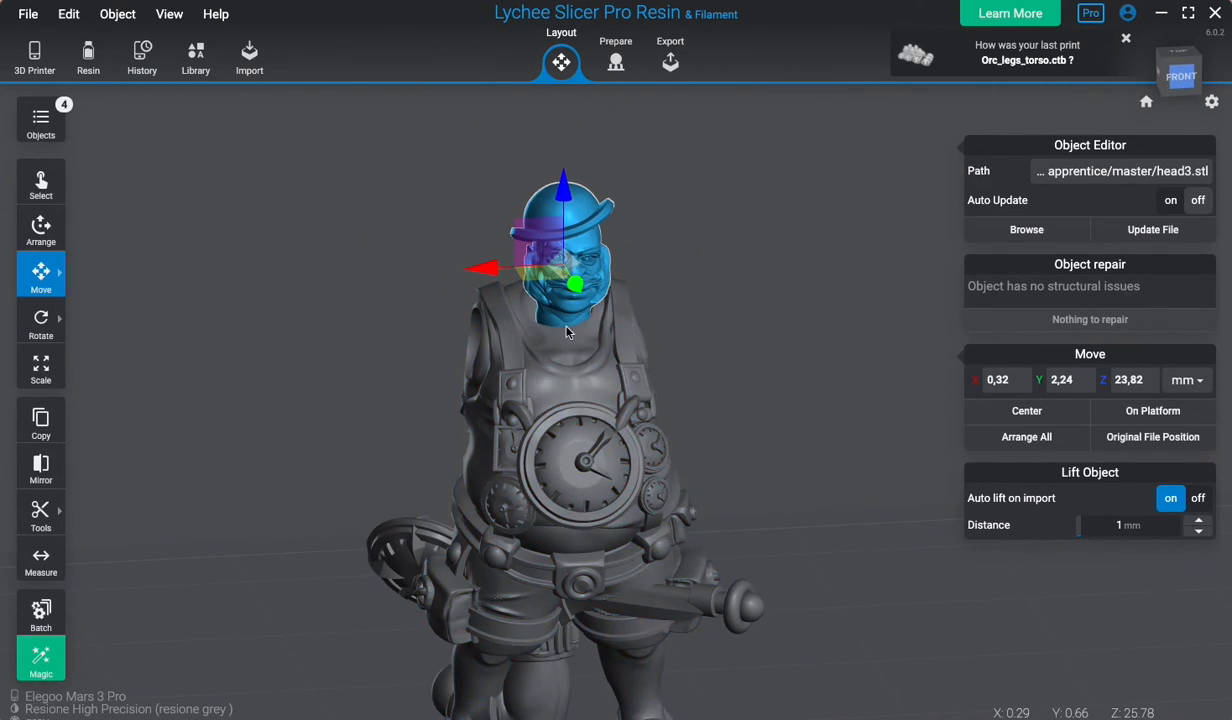
scroll(685, 348, down, 1)
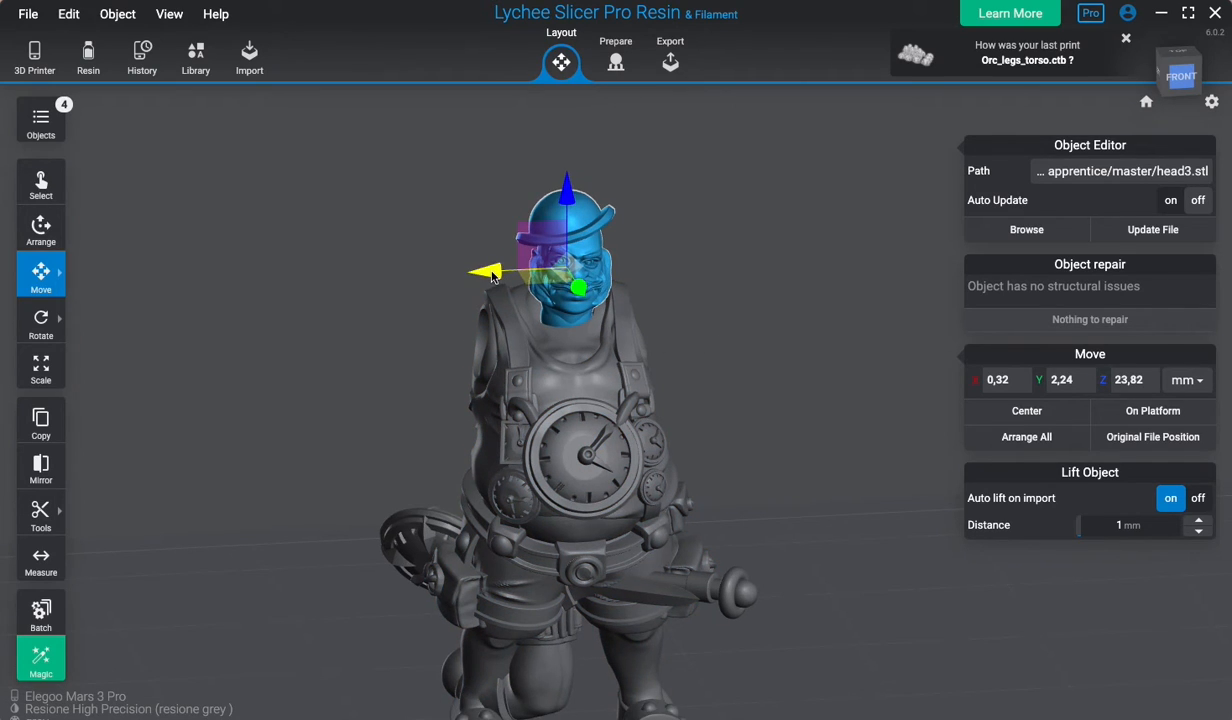
drag(492, 277, 474, 279)
Hide head3, hand_L_dagger and hand_L_clock_staff, leaving only body1 shown, and view its arm socket from the side.
click(41, 122)
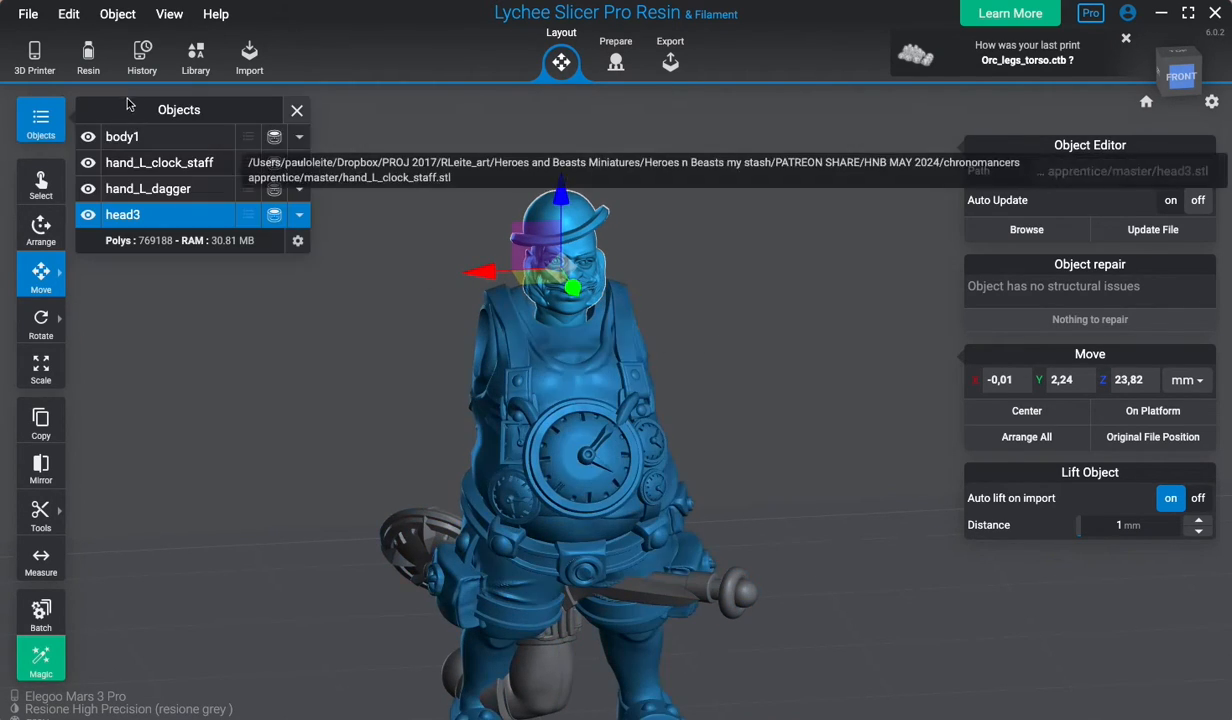
click(88, 214)
click(88, 188)
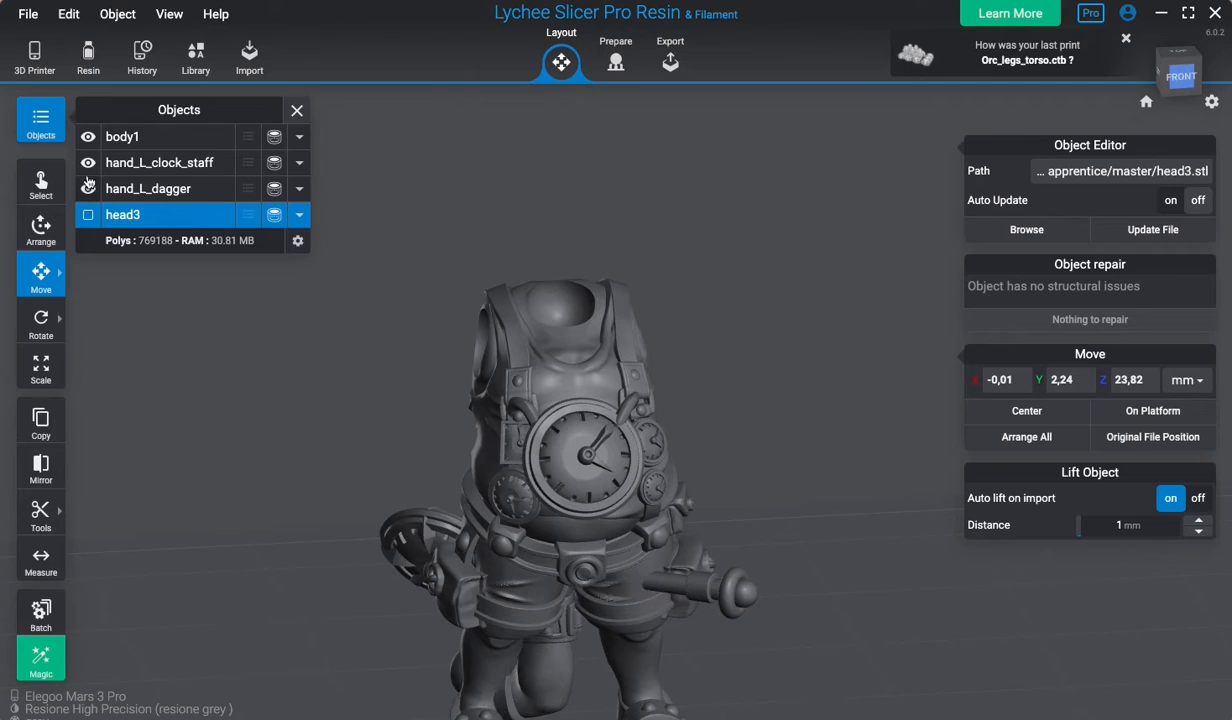
click(88, 162)
drag(347, 383, 575, 385)
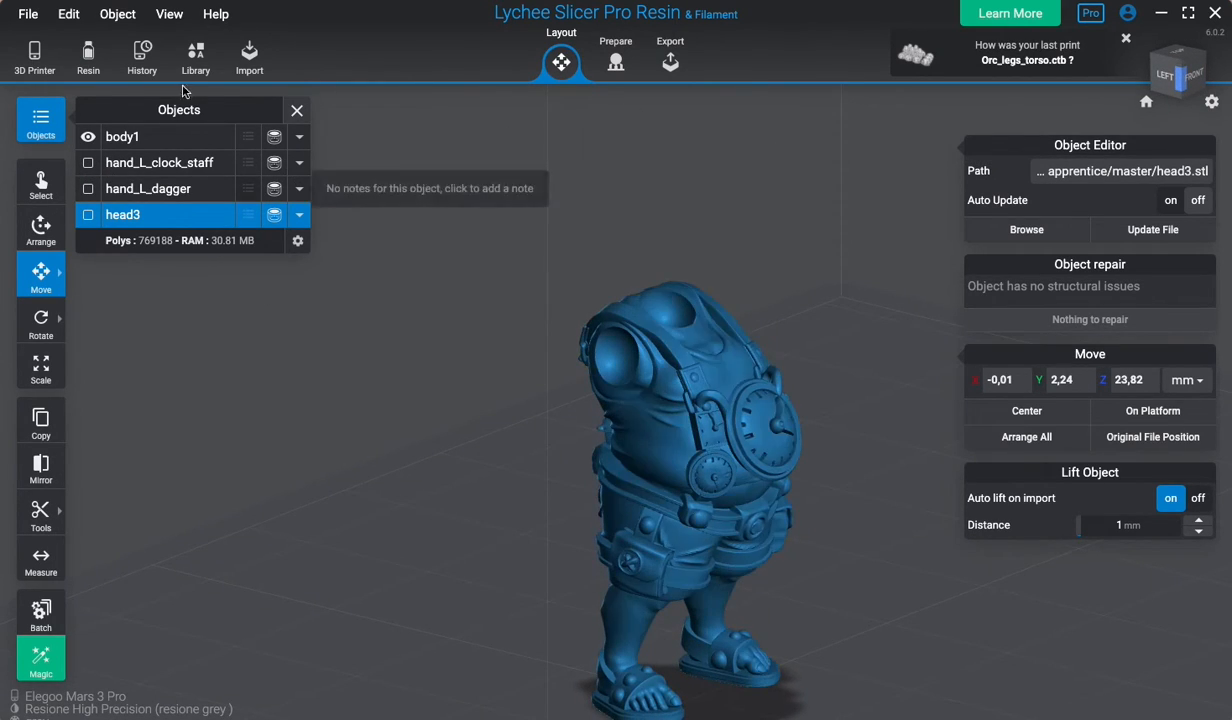
Add a primitive sphere from the library and move it in front of the body's arm socket, to about X -6.9, Y 2.5, Z 19.5.
click(210, 66)
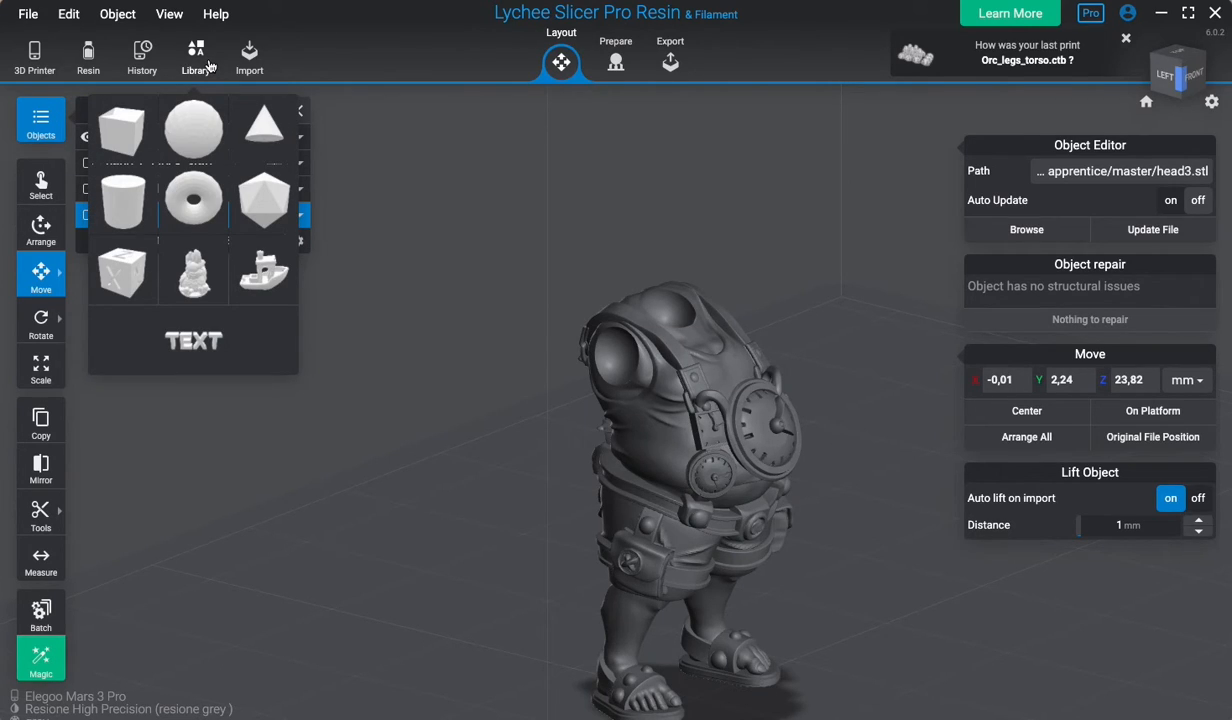
click(197, 137)
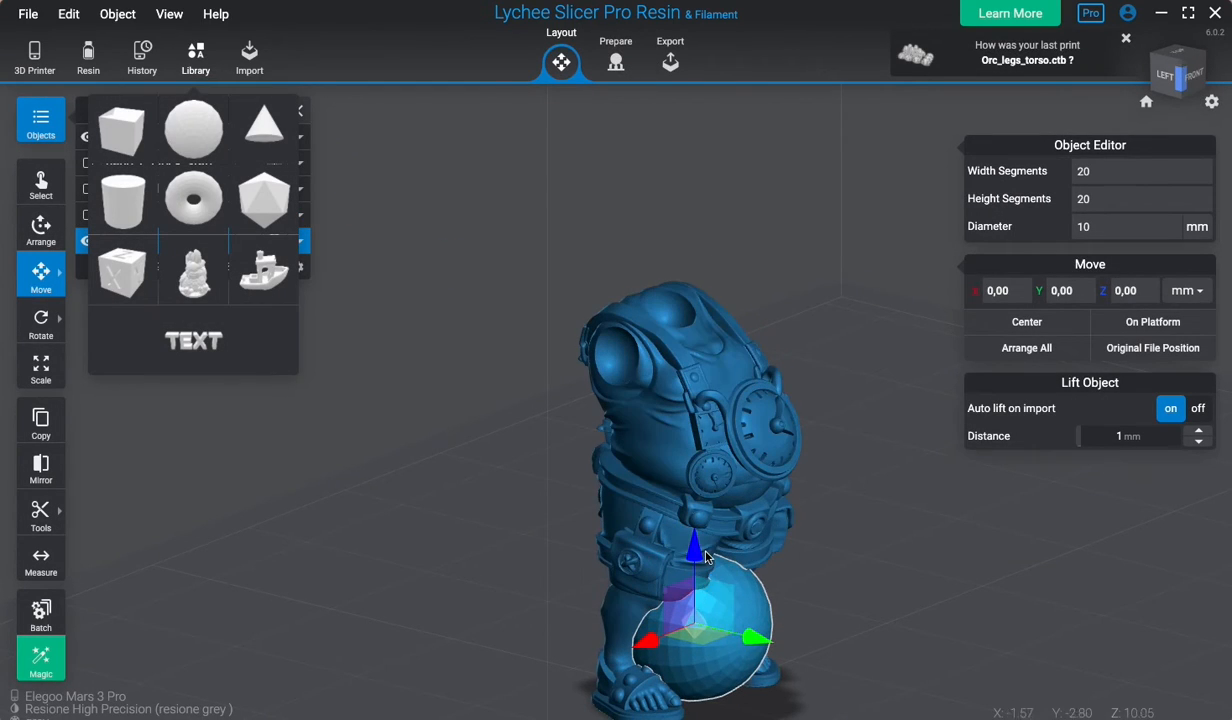
drag(712, 372, 603, 371)
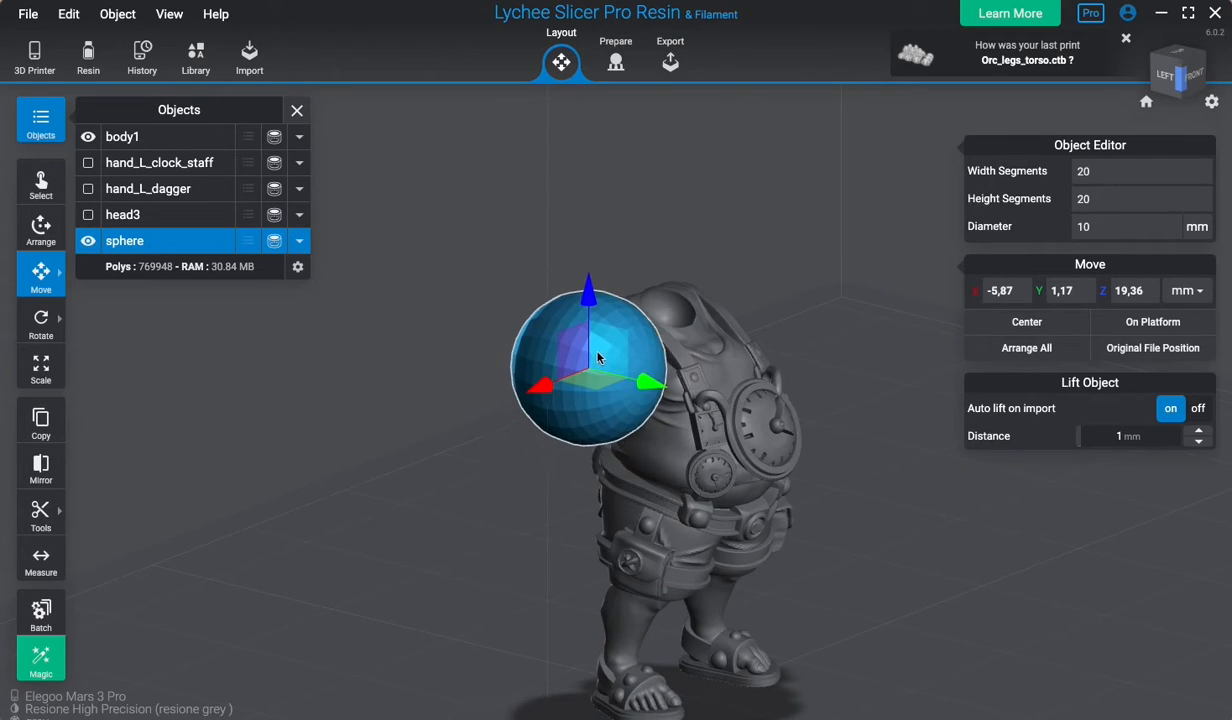
click(540, 236)
click(597, 345)
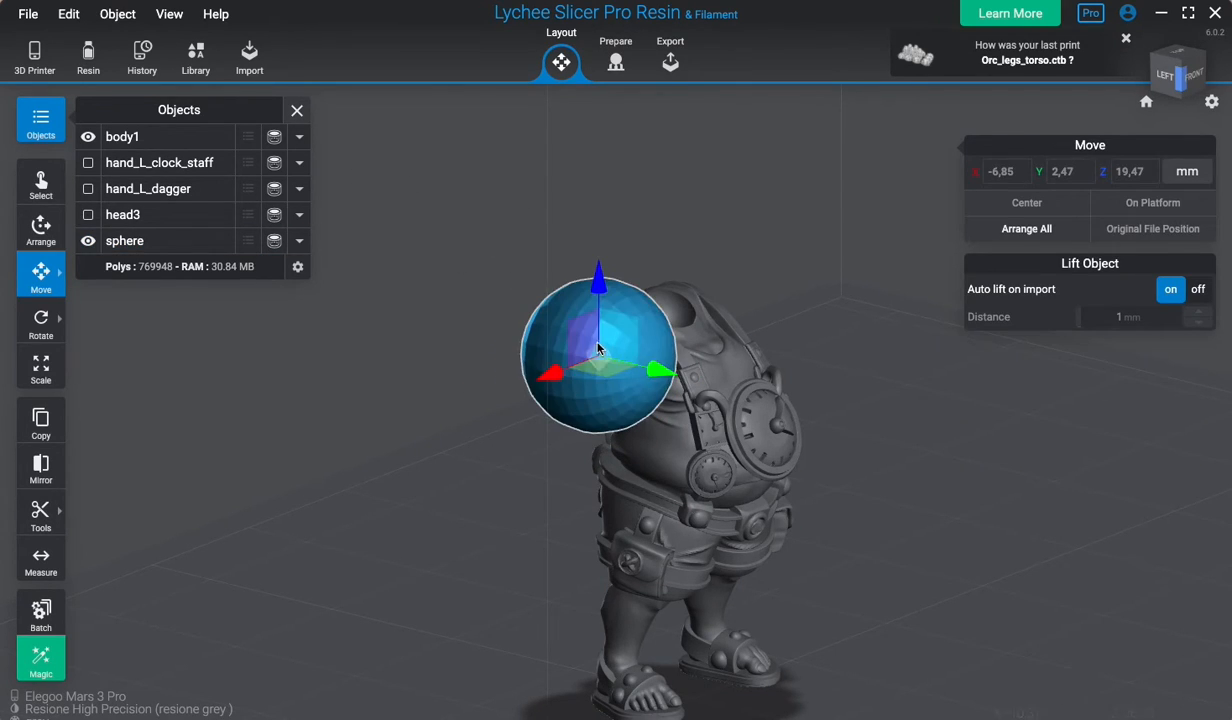
Scale the sphere down uniformly to about 3.2 mm so that it can fit the arm socket.
click(54, 371)
drag(607, 351, 730, 187)
scroll(719, 229, up, 1)
scroll(710, 250, up, 3)
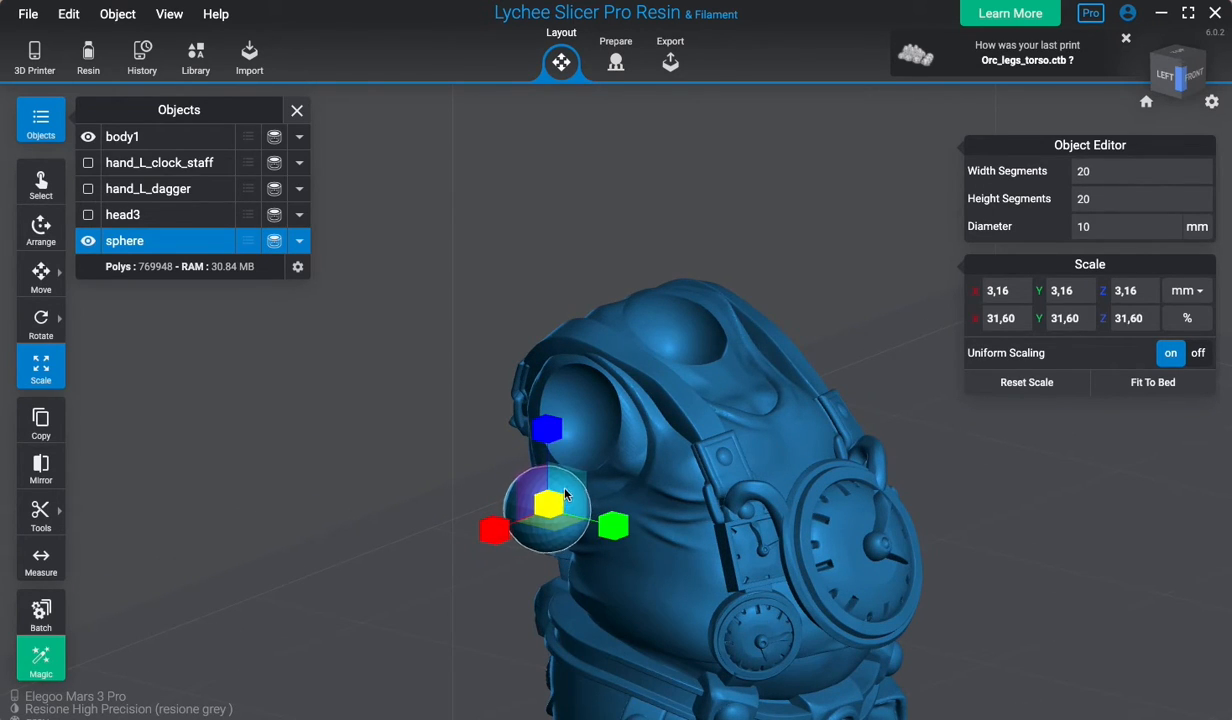
Move the small sphere into the arm socket, to about X -3.3, Y 2.9 and Z 21.7.
drag(541, 545, 622, 341)
click(40, 280)
right_drag(853, 259, 970, 256)
drag(931, 387, 915, 386)
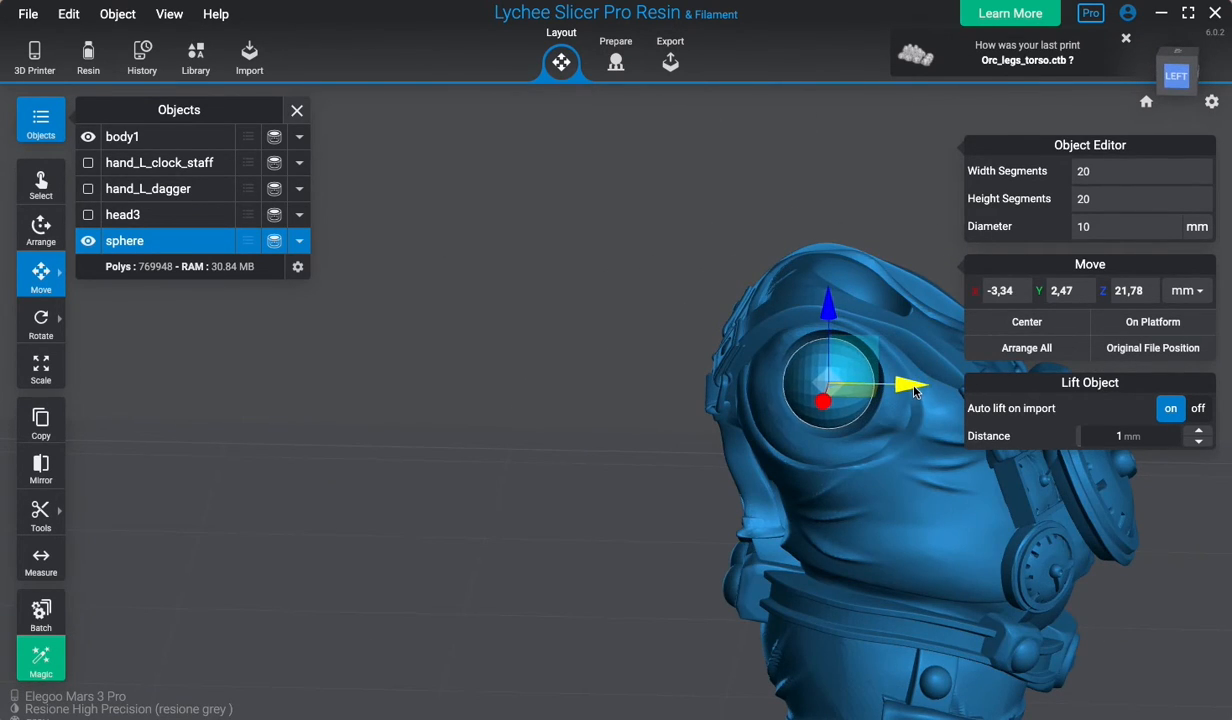
drag(836, 387, 826, 384)
right_drag(826, 384, 495, 275)
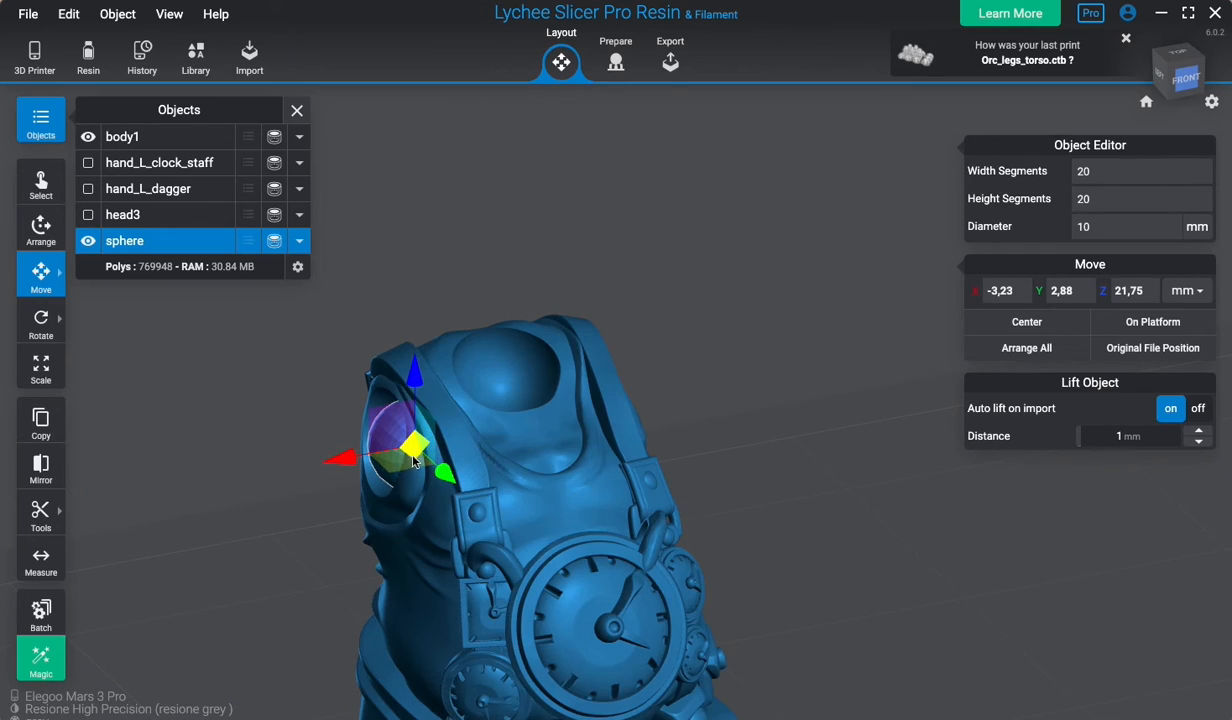
drag(417, 448, 415, 449)
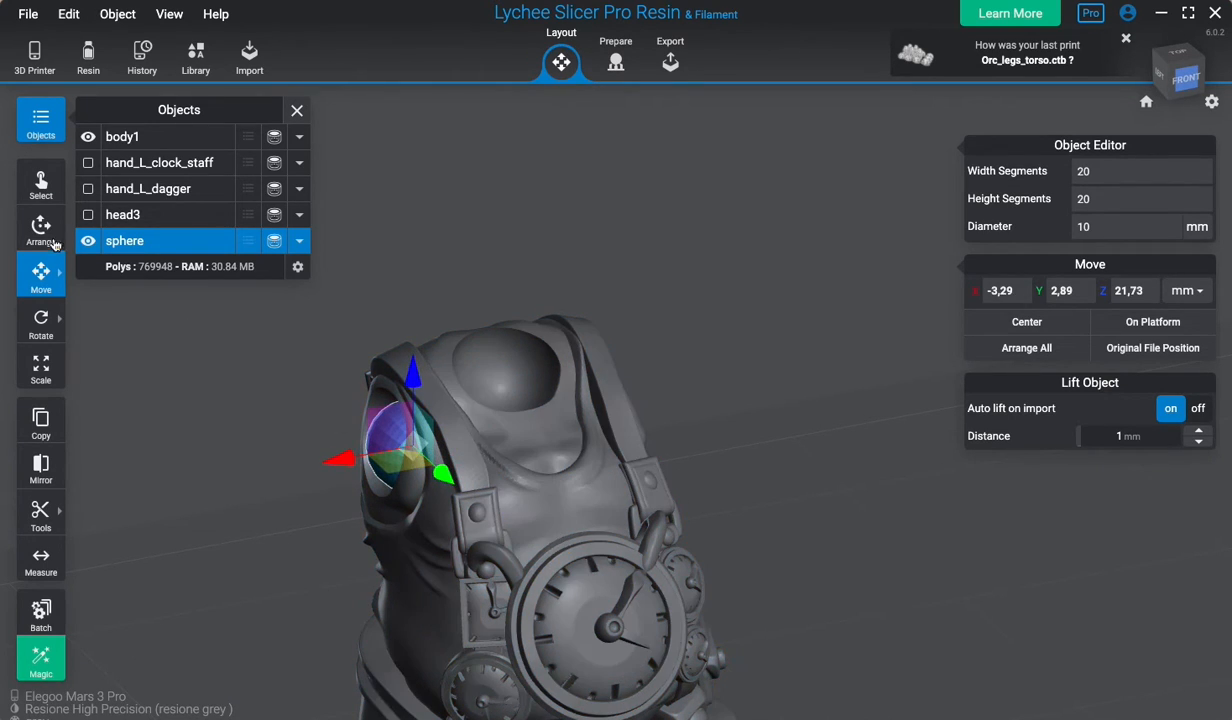
Enlarge the sphere uniformly to about 4.2 mm and lower it in the arm socket to about Z 21.3.
click(40, 362)
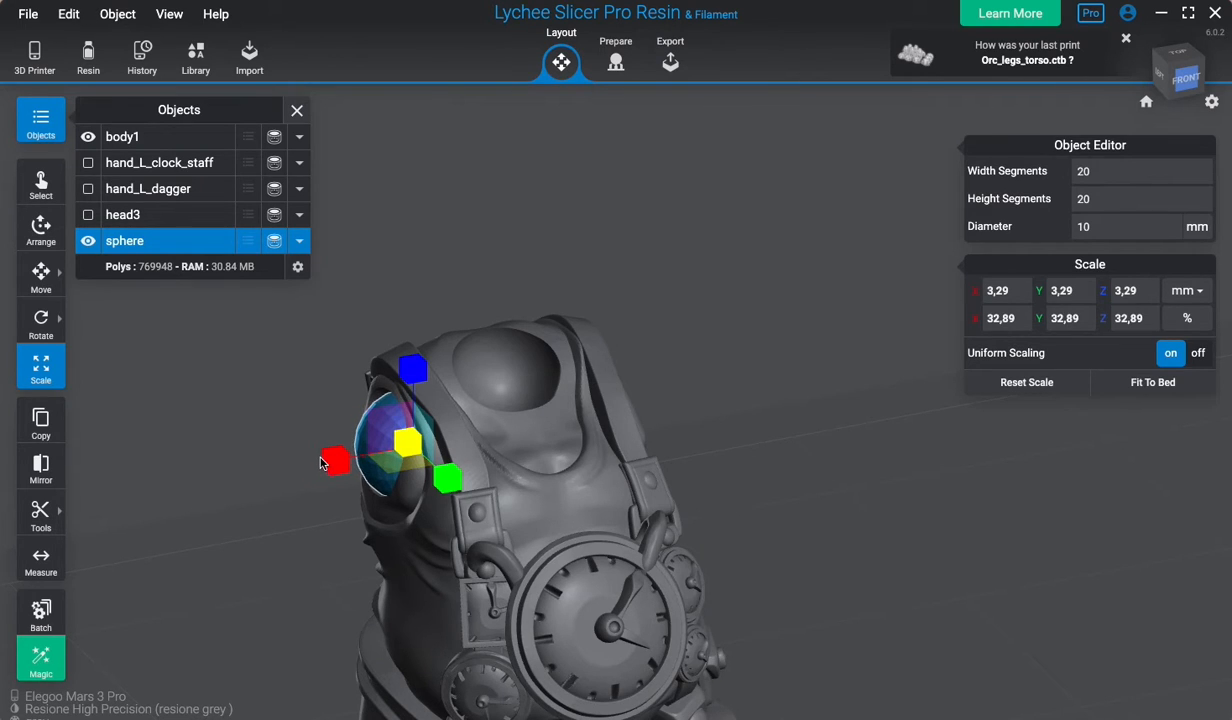
drag(308, 467, 307, 467)
right_drag(652, 319, 718, 310)
click(40, 275)
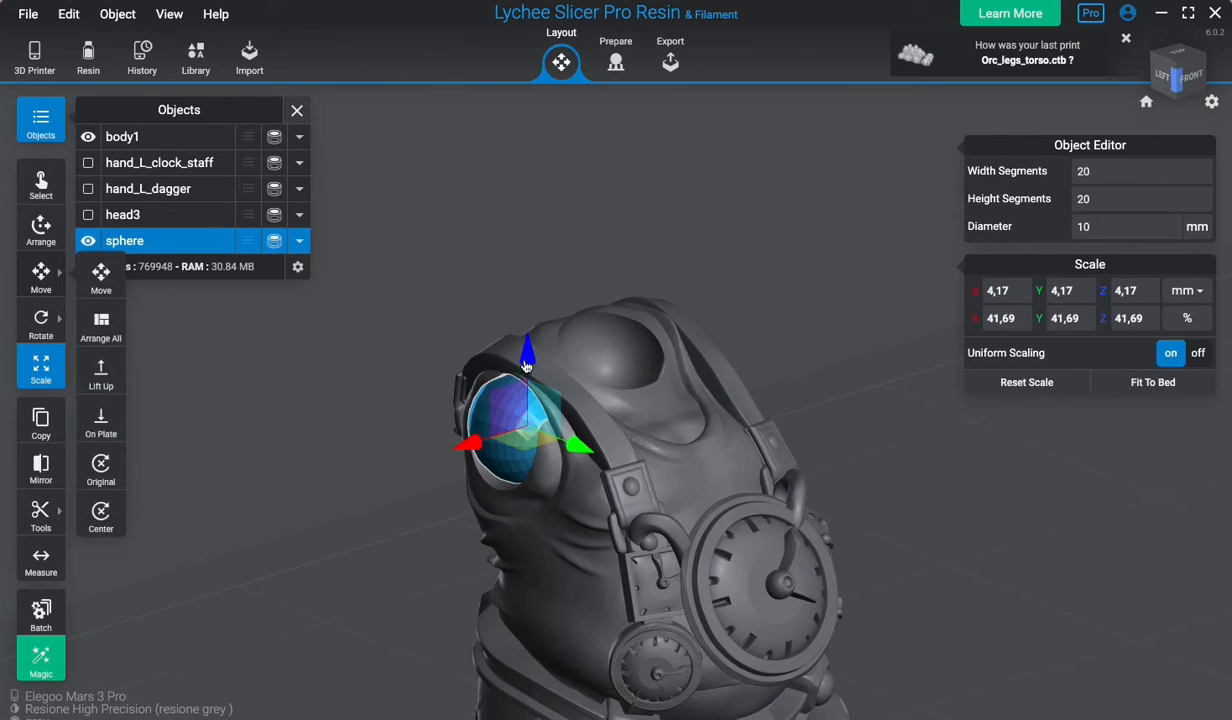
drag(530, 370, 530, 380)
right_drag(682, 273, 559, 271)
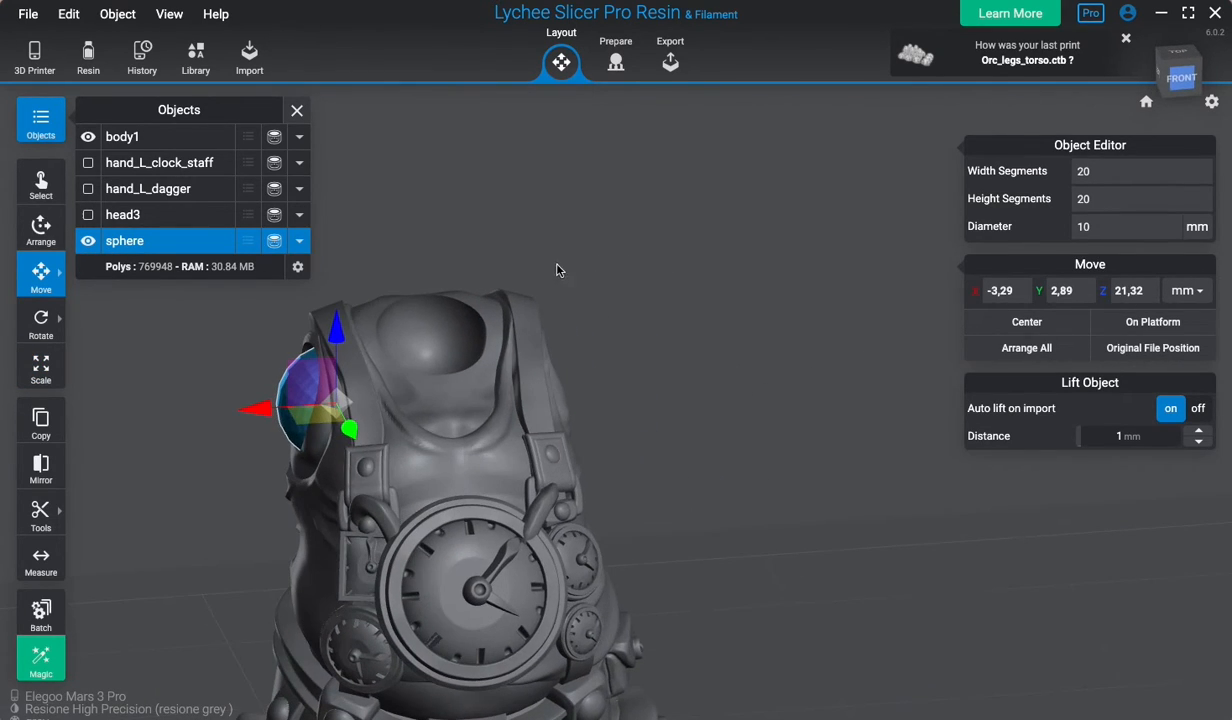
Duplicate the sphere once with Auto Arrange off and move one into the opposite arm socket, at about X 3.
click(43, 436)
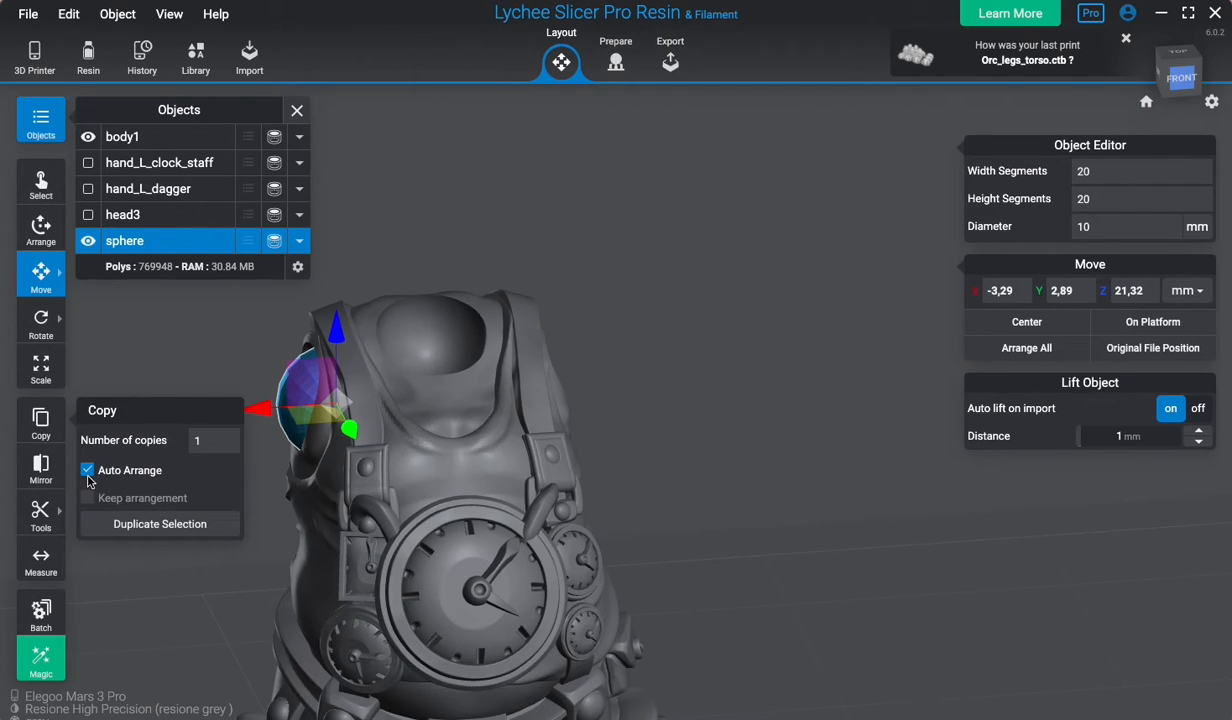
click(133, 527)
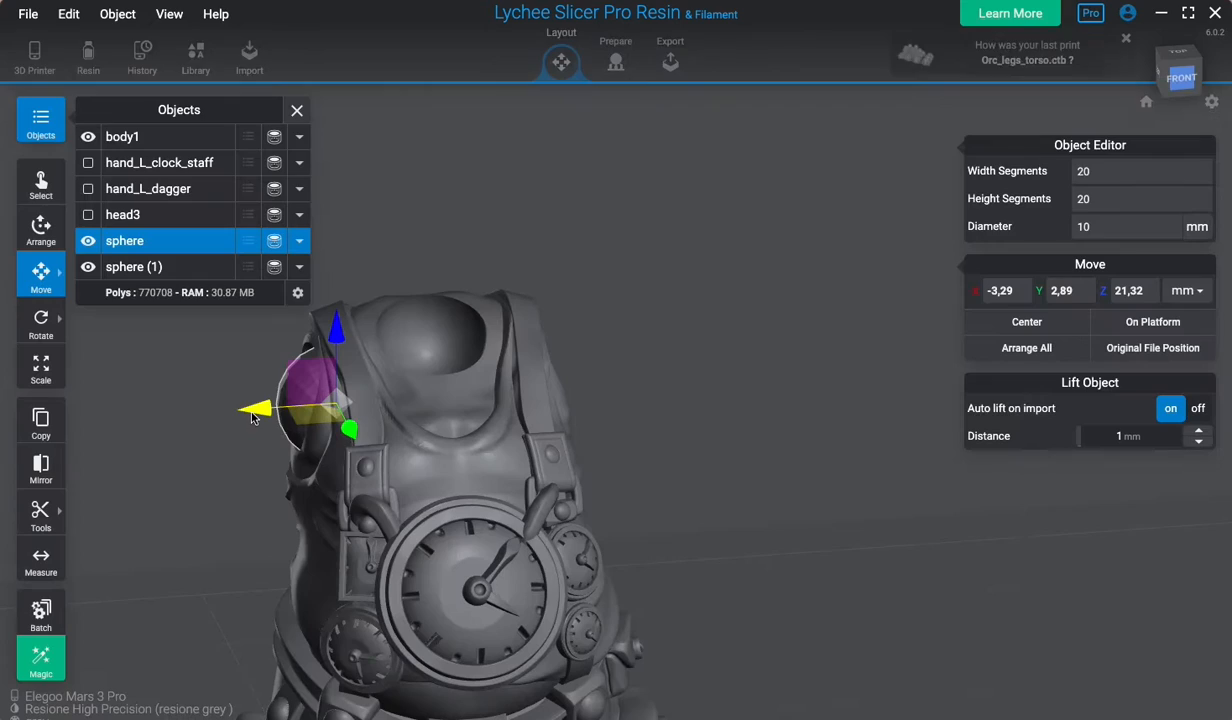
drag(475, 418, 436, 422)
right_drag(615, 357, 552, 400)
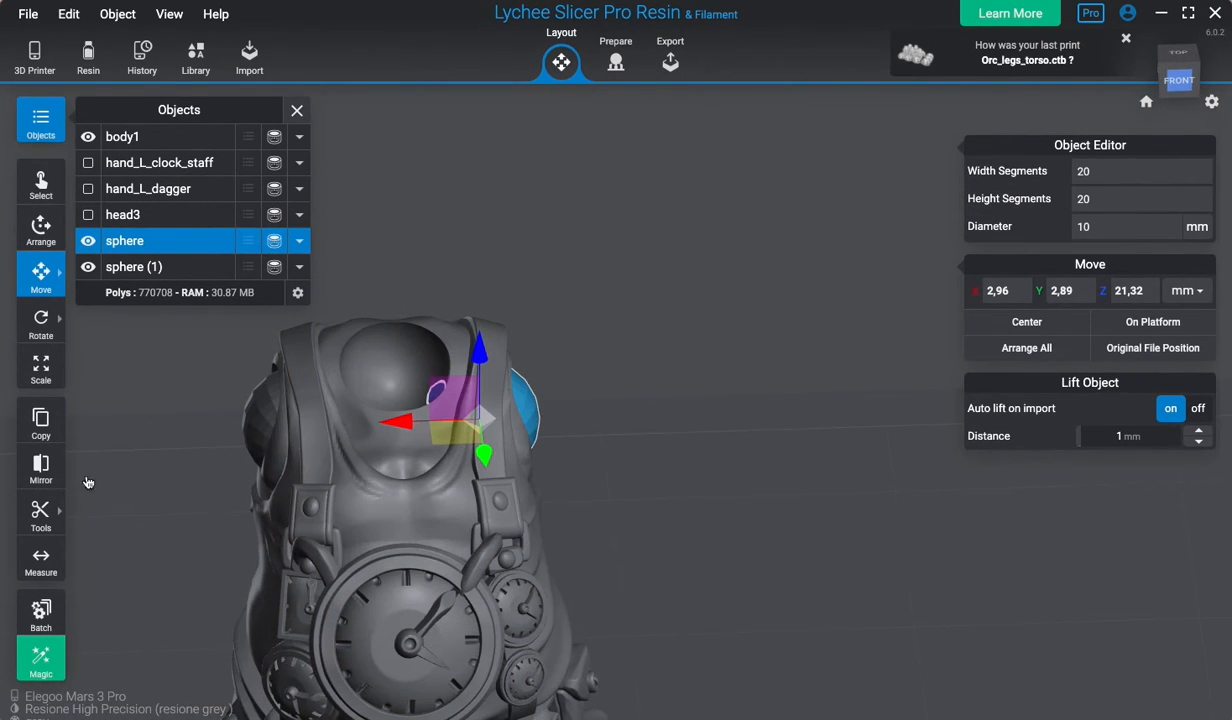
Duplicate the sphere once more and move one into the neck socket, at about X 0.1, Y 3.2 and Z 22.4.
click(44, 428)
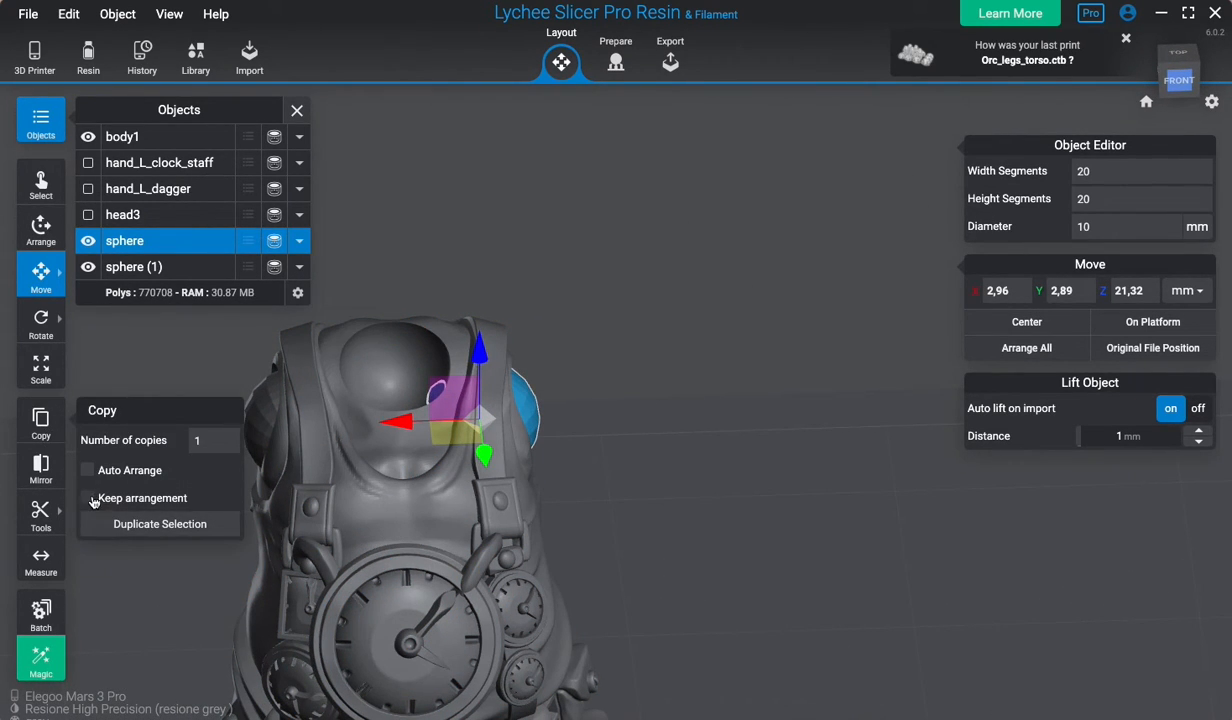
click(136, 530)
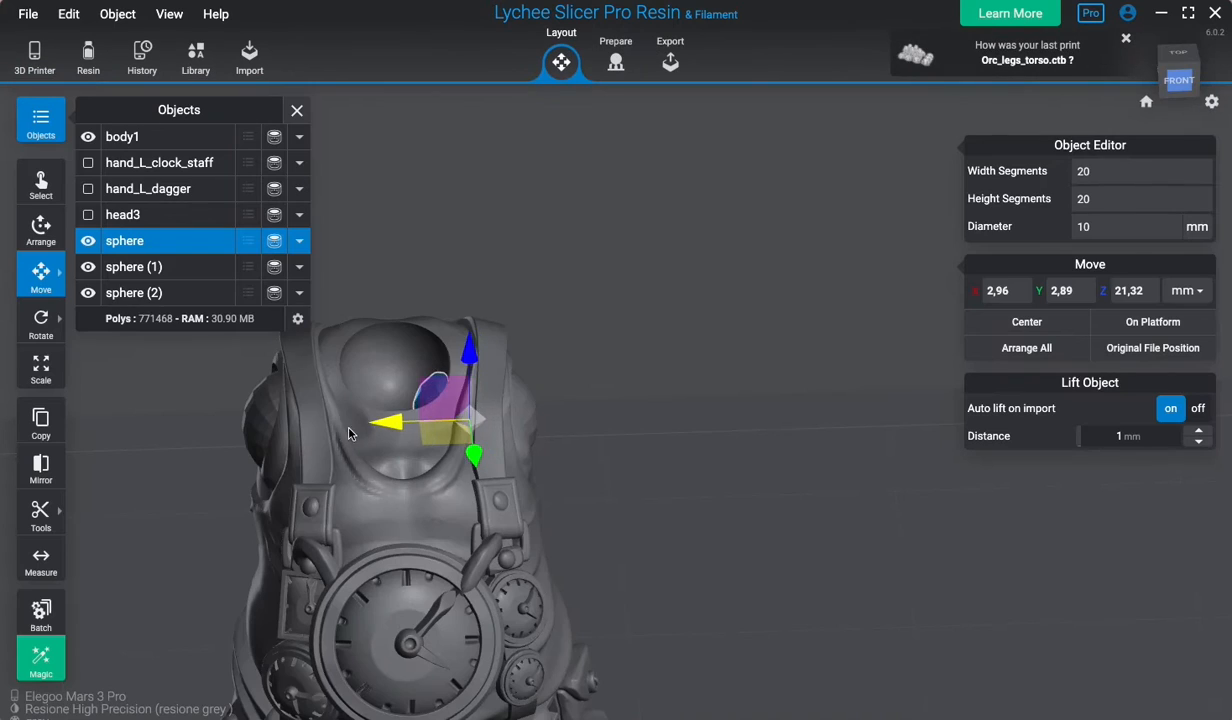
drag(349, 432, 325, 435)
drag(397, 359, 401, 336)
right_drag(490, 309, 500, 247)
middle_drag(500, 247, 706, 220)
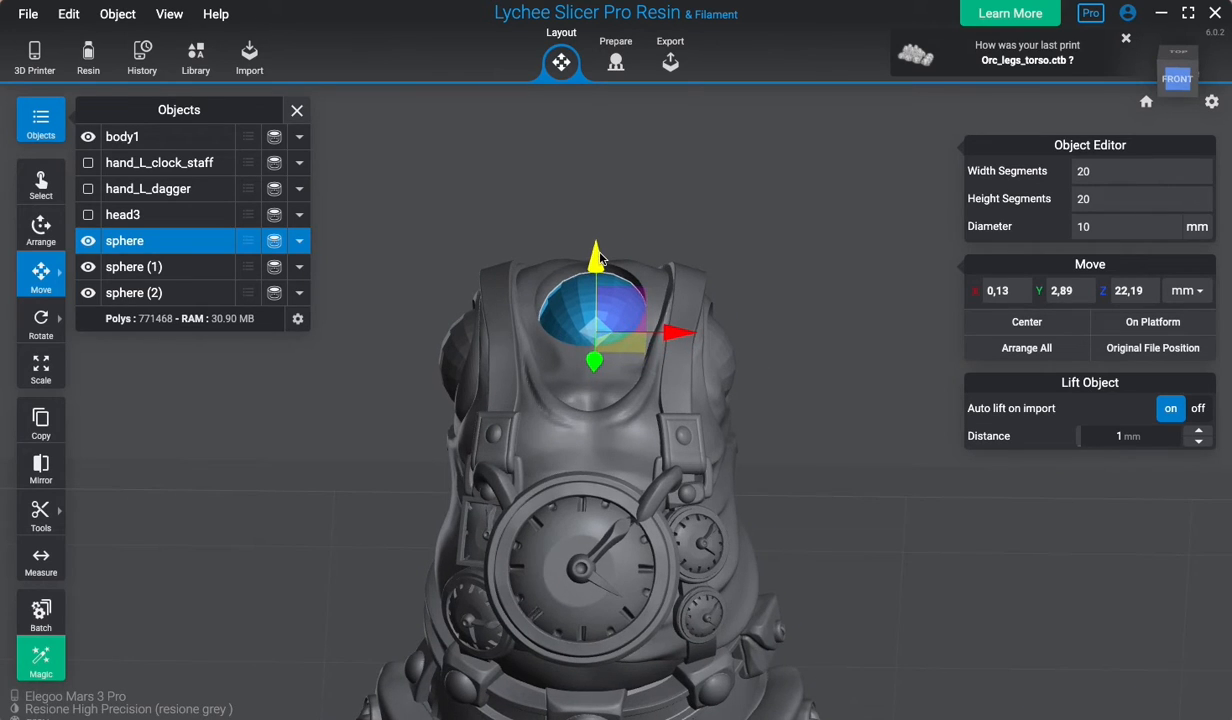
right_drag(651, 243, 737, 239)
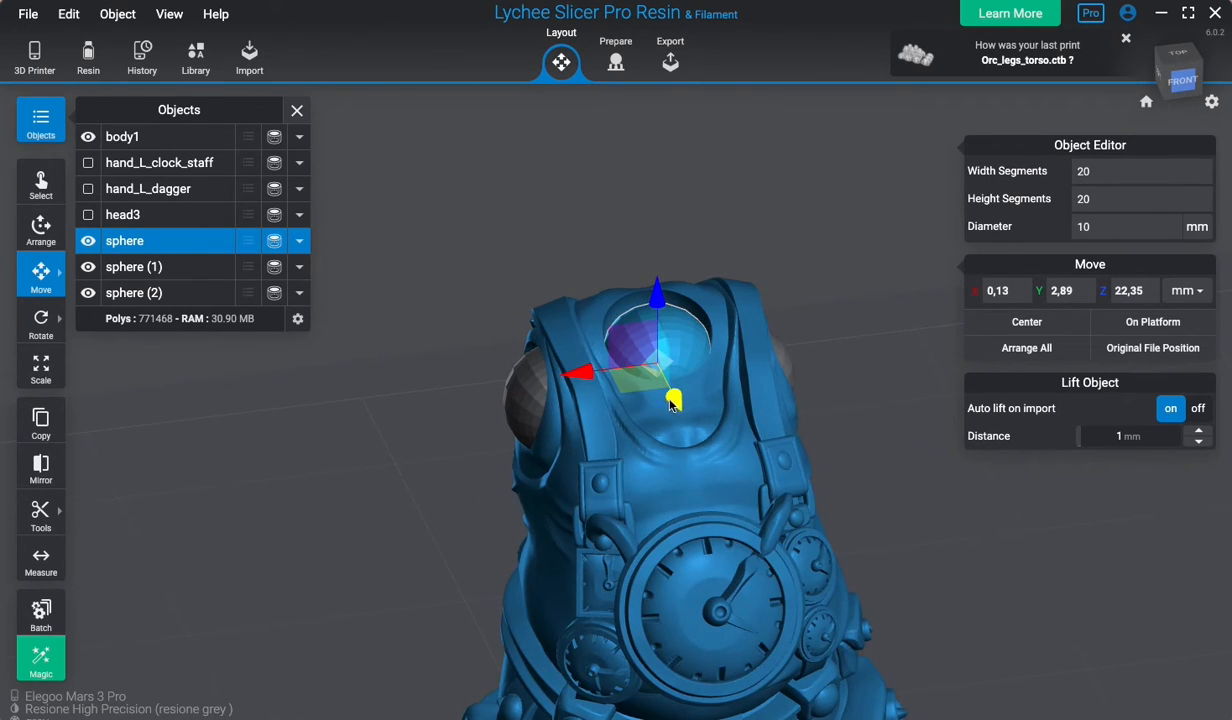
click(715, 206)
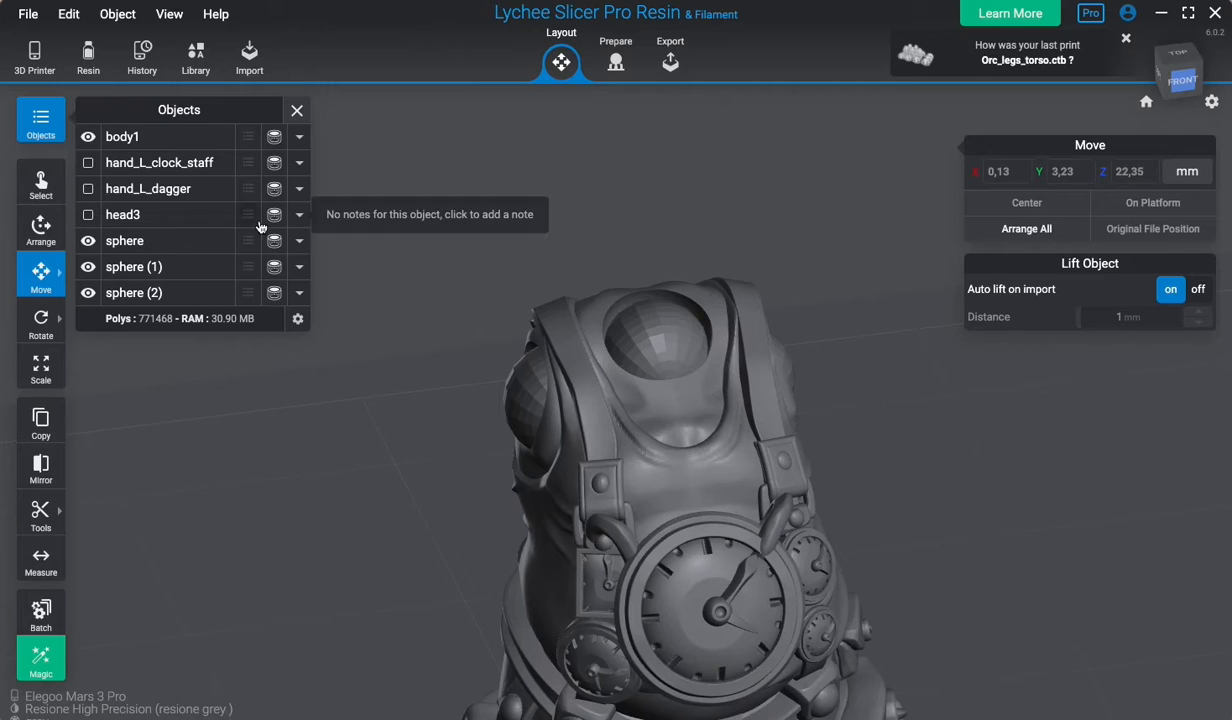
Show head3 again and settle it onto the neck at about Y 2.4 and Z 23.5.
click(88, 215)
right_drag(797, 289, 526, 303)
click(526, 303)
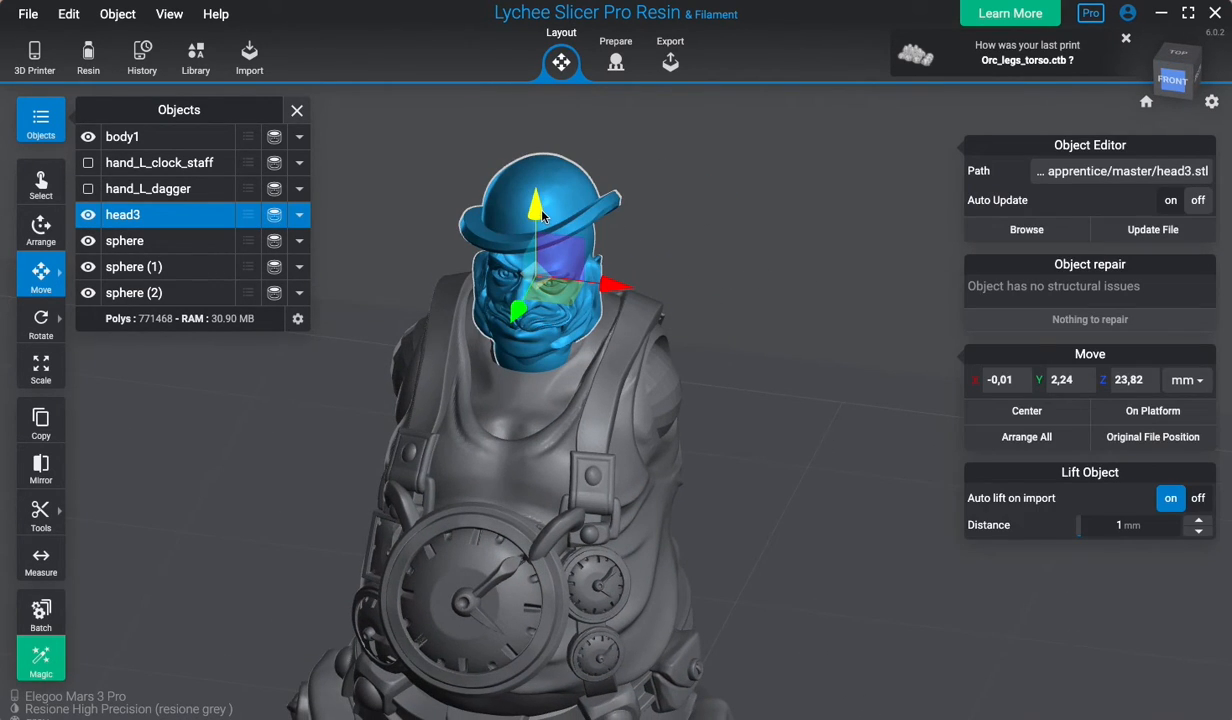
drag(541, 216, 539, 224)
drag(536, 320, 522, 324)
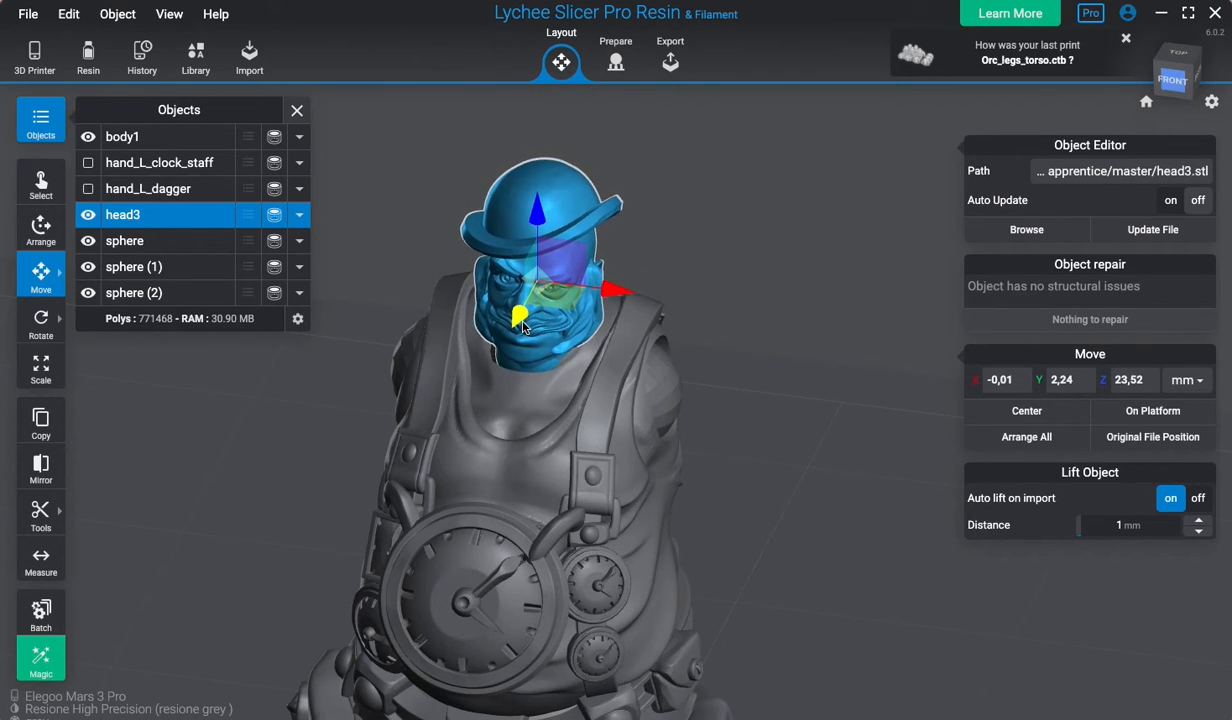
drag(589, 352, 783, 374)
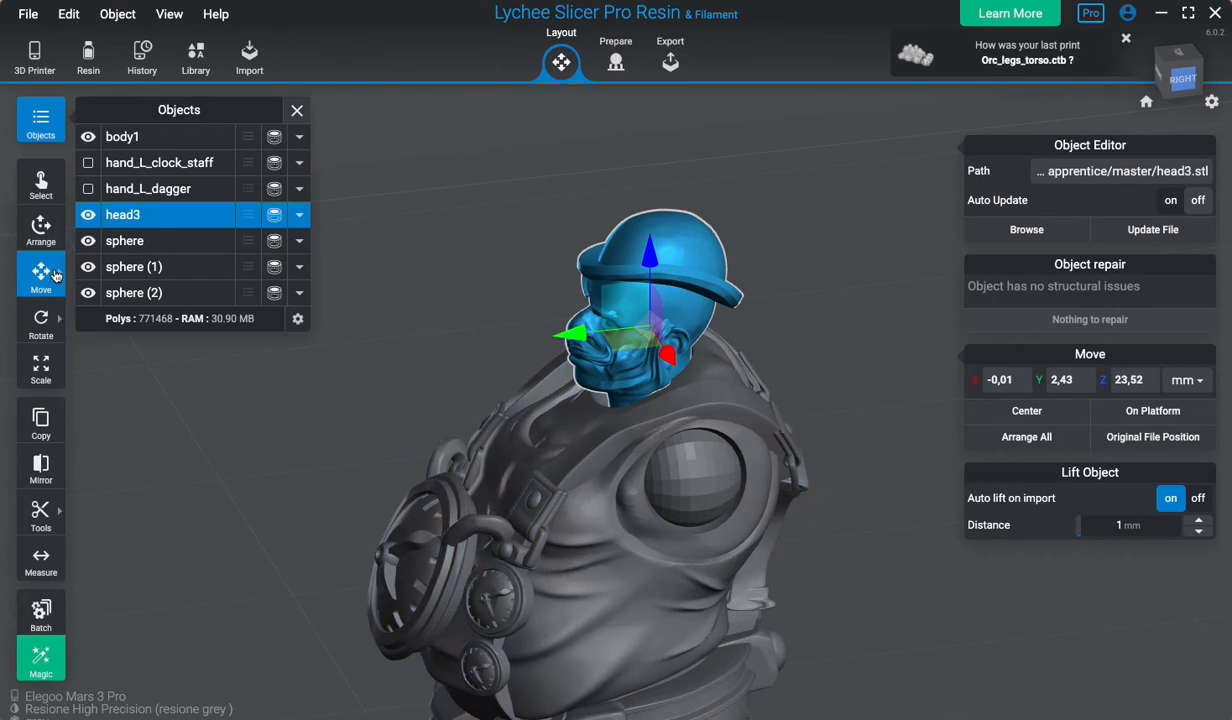
Tilt the head to about 99 degrees around the X axis and shift it back to Y 2.
mouse_move(50, 328)
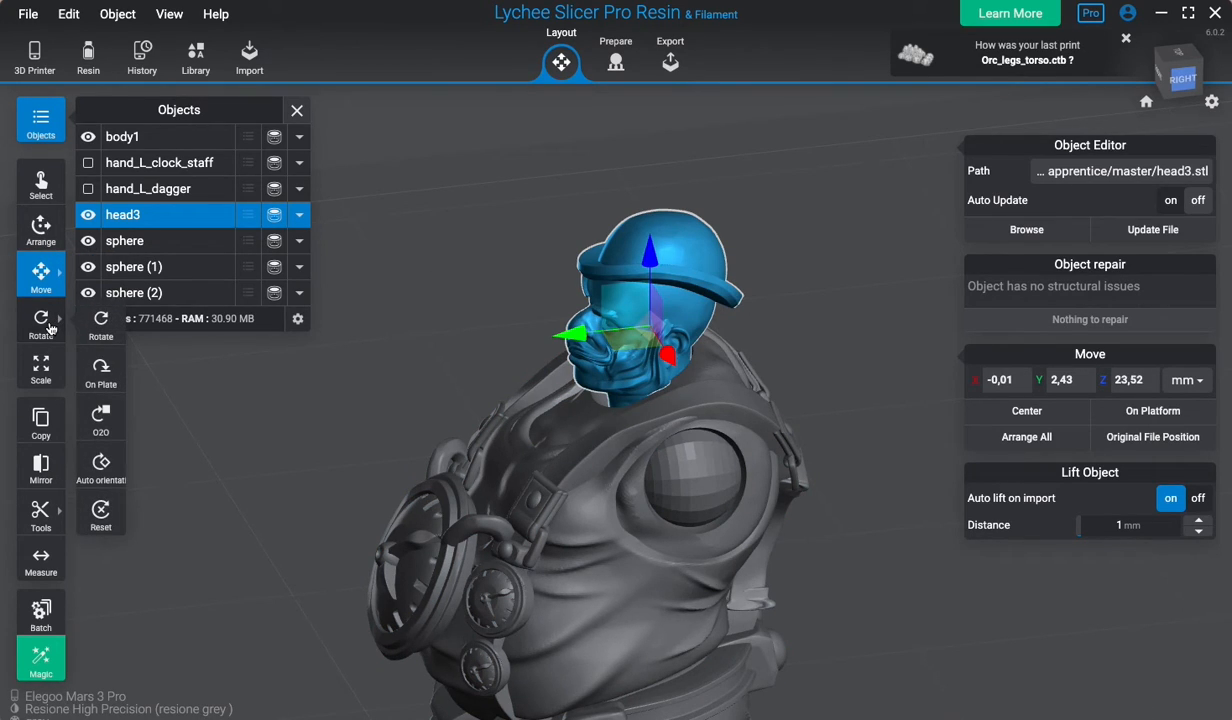
click(100, 322)
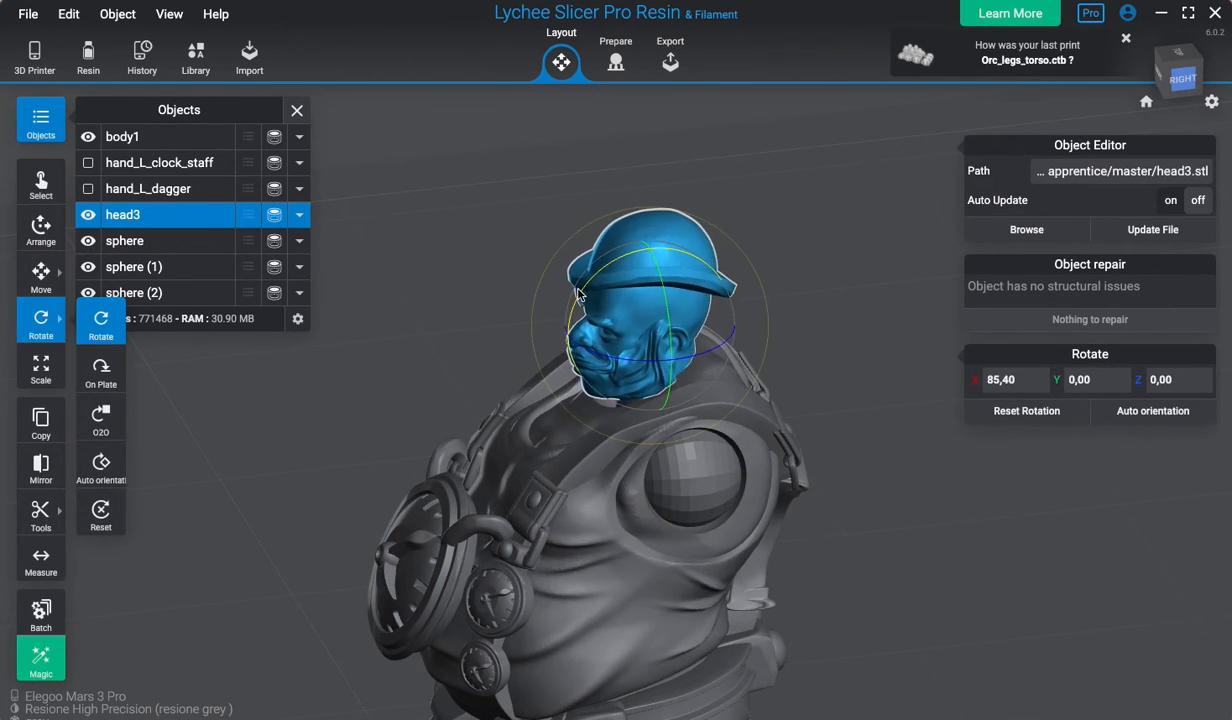
drag(575, 297, 566, 322)
mouse_move(41, 278)
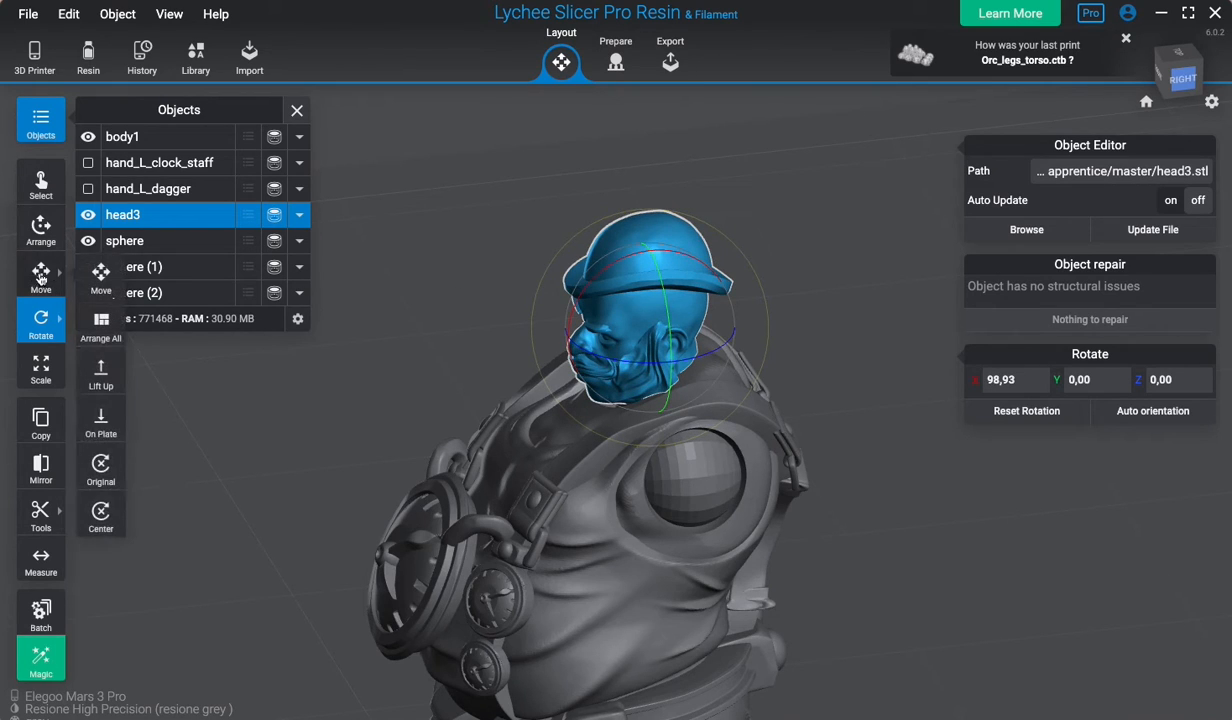
click(99, 280)
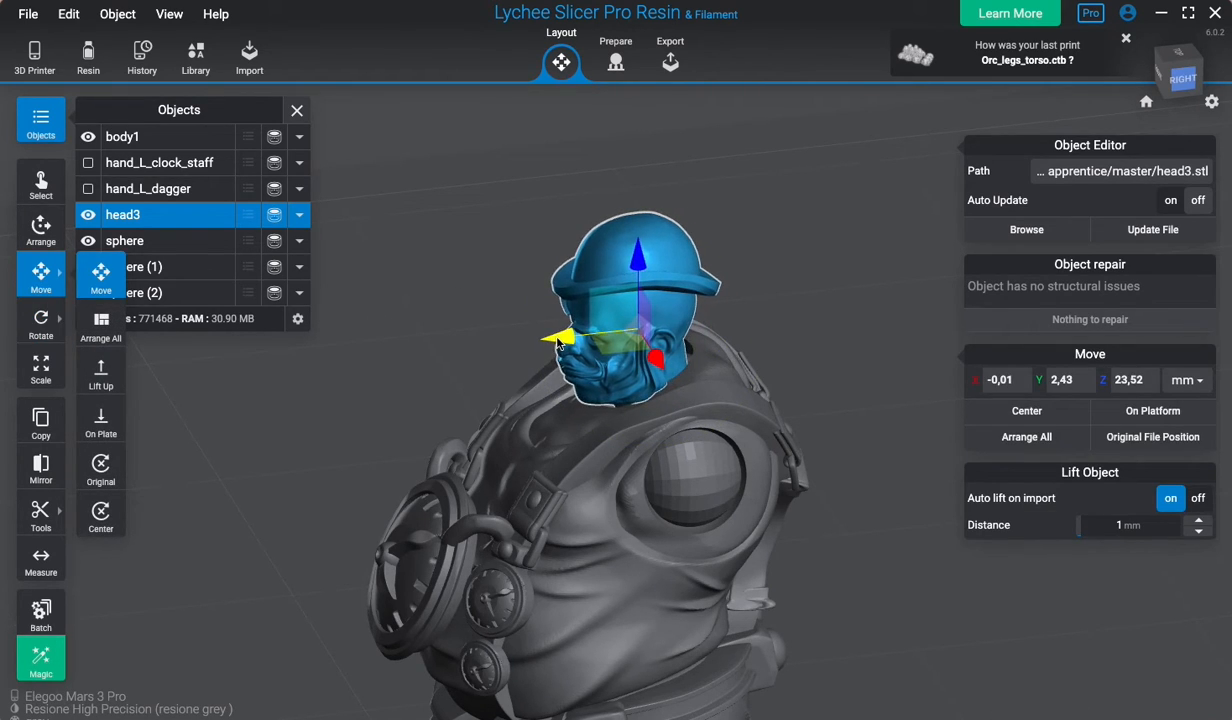
right_drag(404, 391, 680, 375)
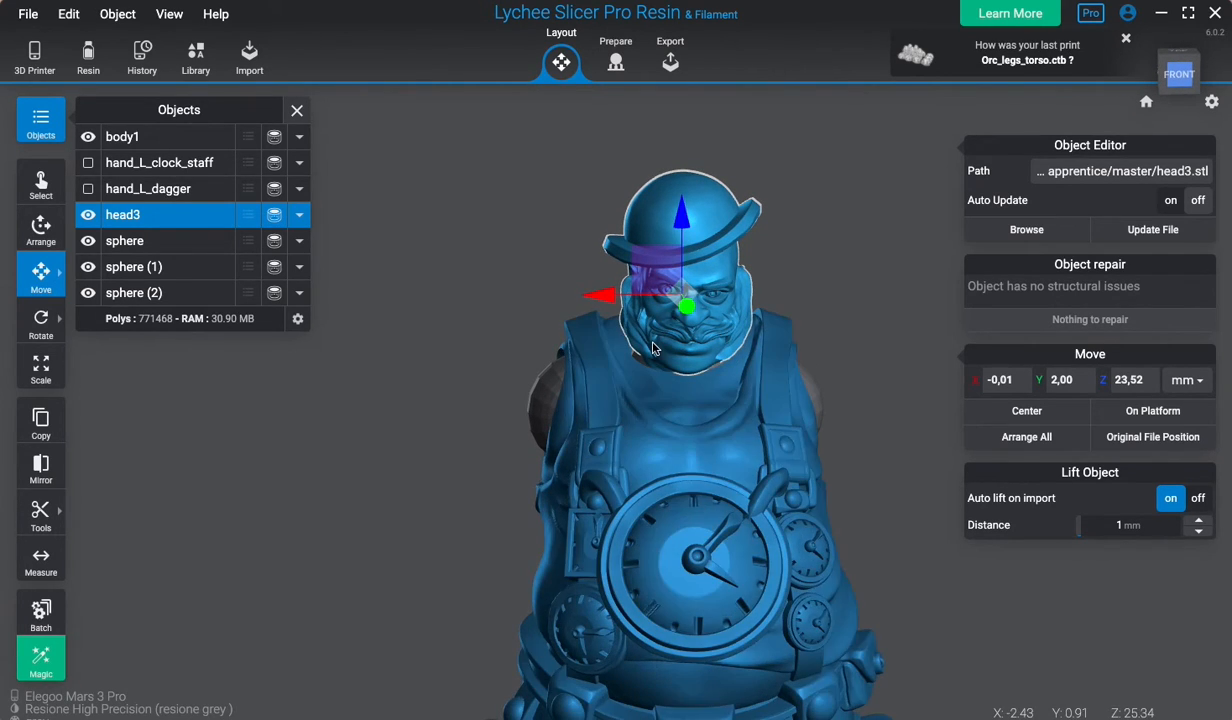
right_drag(455, 300, 624, 324)
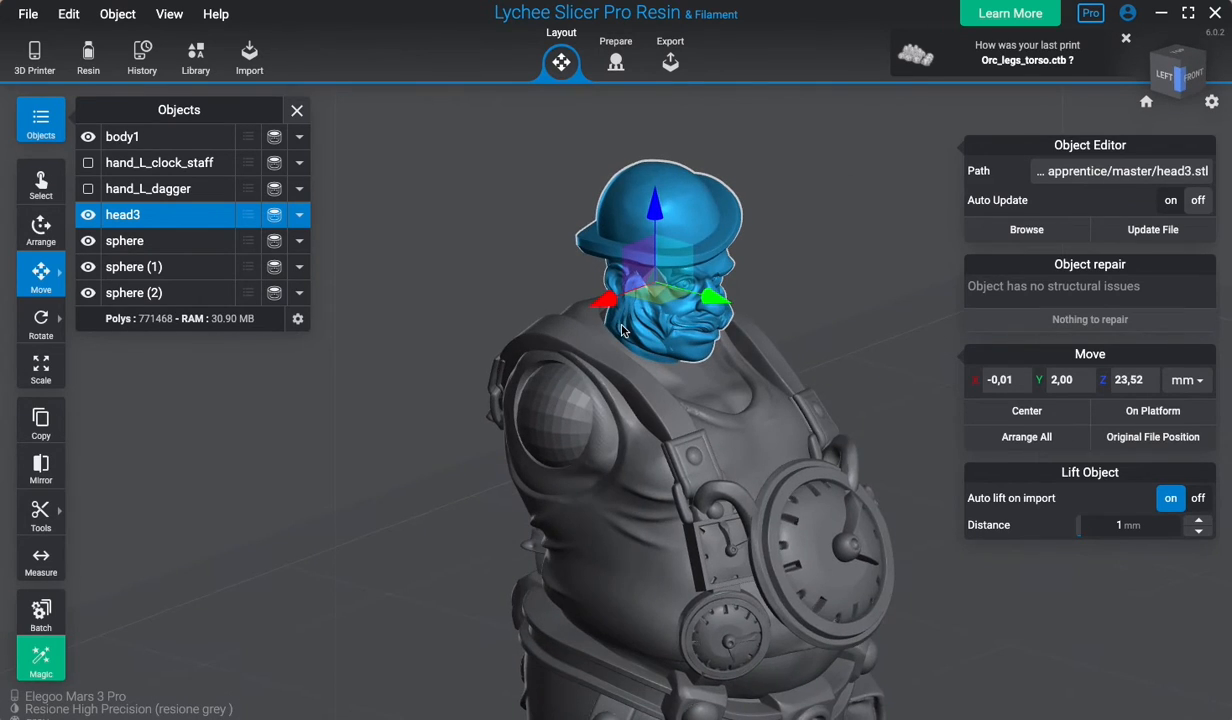
Rotate the head about -18 degrees around the Y axis.
mouse_move(50, 330)
click(106, 328)
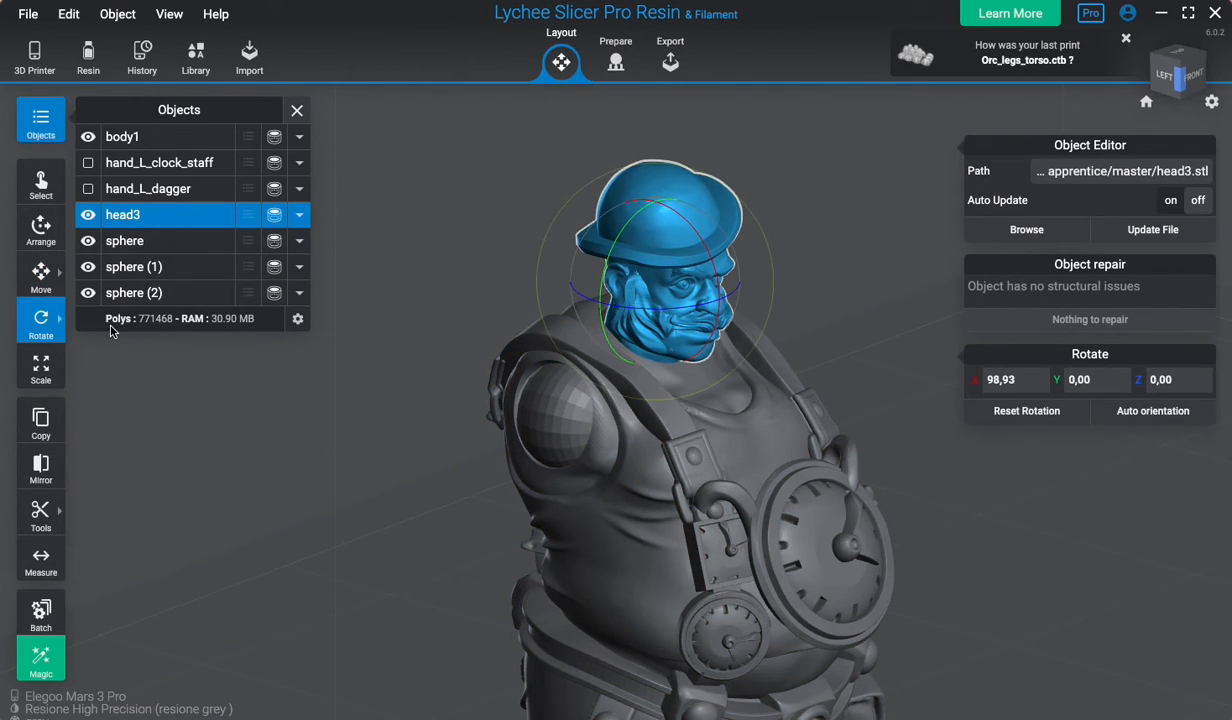
click(50, 329)
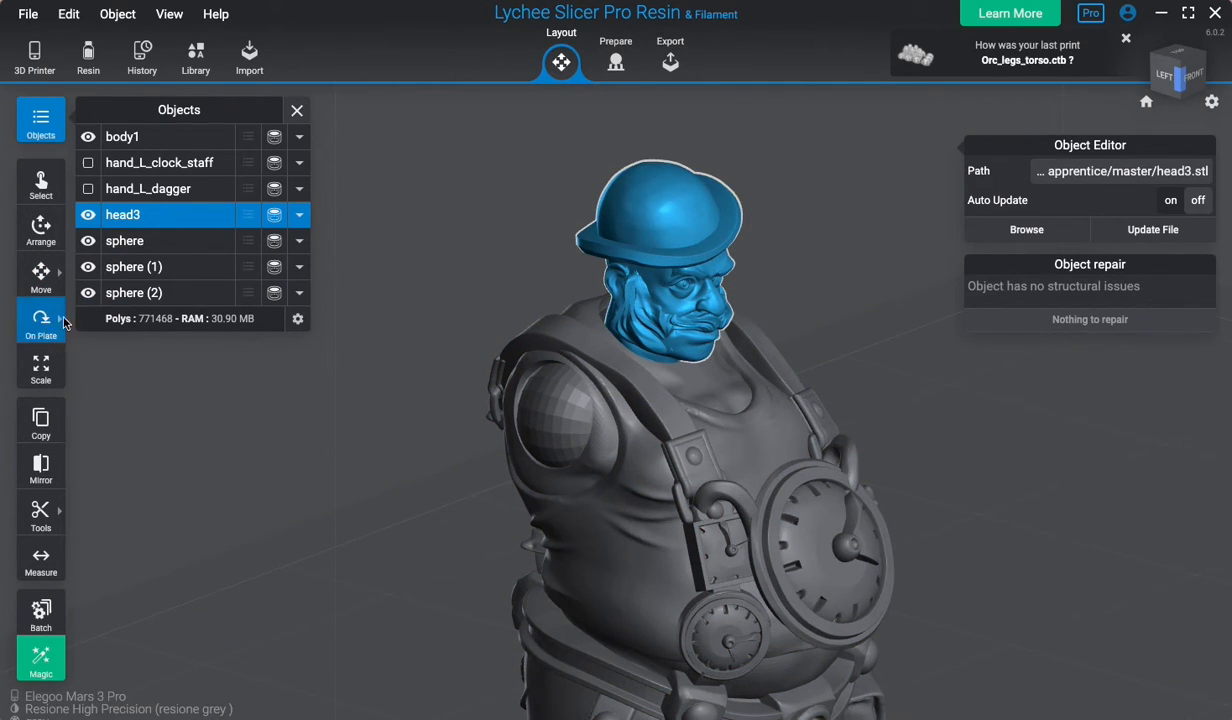
click(46, 322)
mouse_move(45, 312)
click(96, 311)
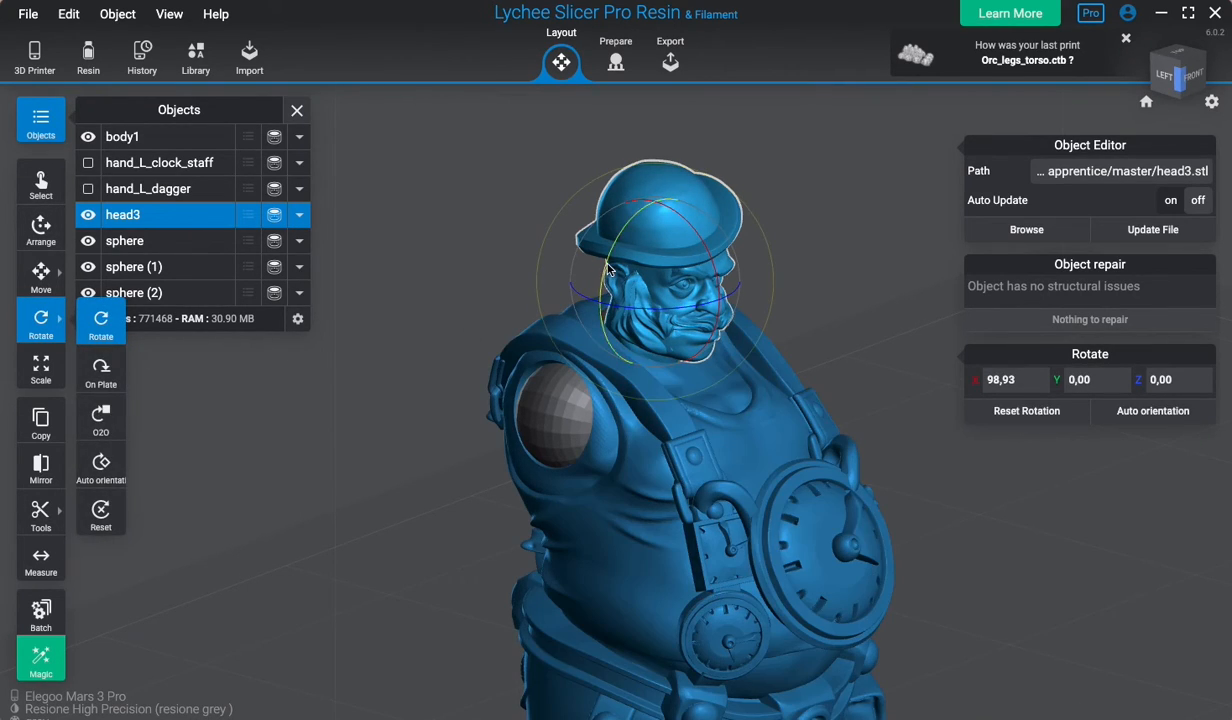
drag(606, 268, 591, 292)
Shift the head slightly along the X and Z axes to reseat it on the neck.
click(41, 274)
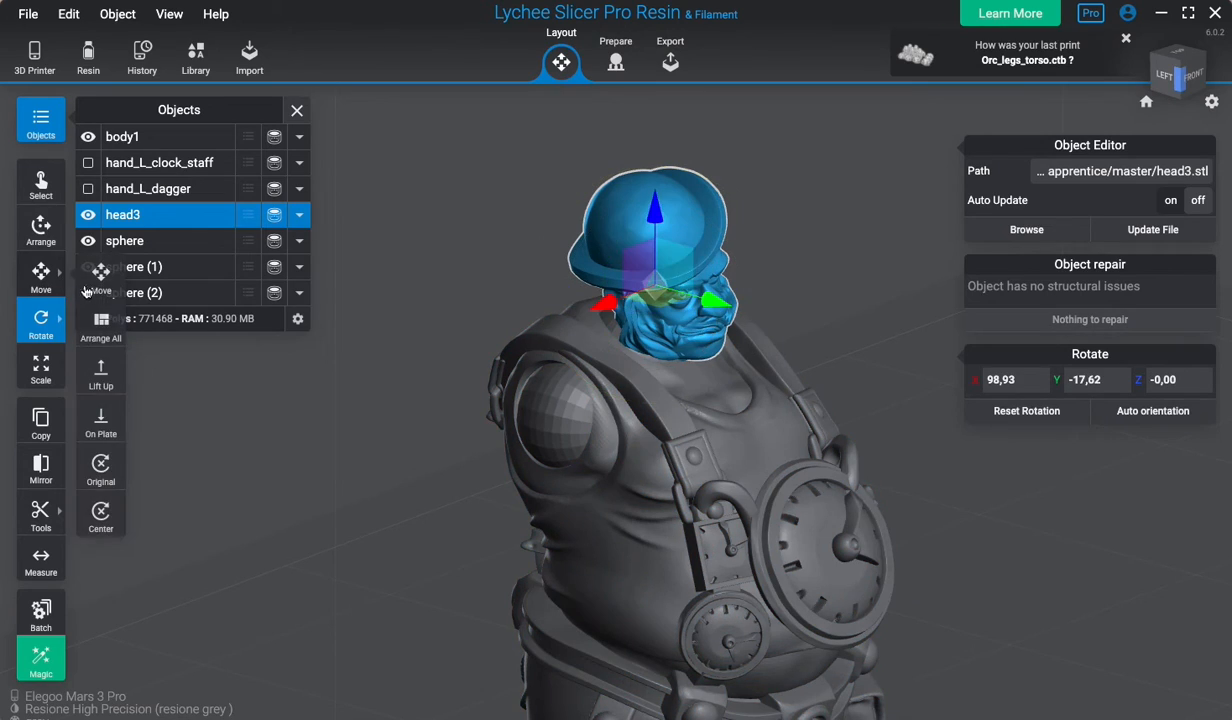
click(88, 268)
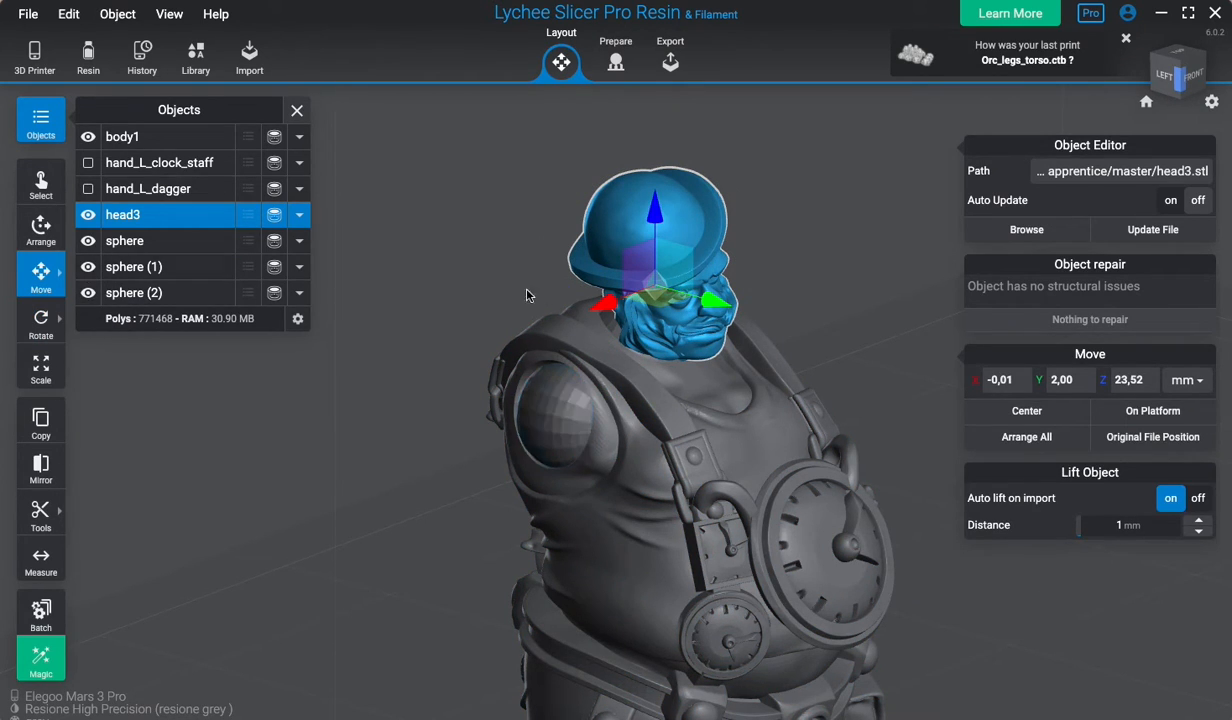
drag(610, 308, 604, 310)
drag(650, 218, 650, 212)
drag(607, 289, 600, 303)
Turn the head slightly around its vertical axis and reseat it on the neck at about X -0.52 and Y 1.81.
click(100, 320)
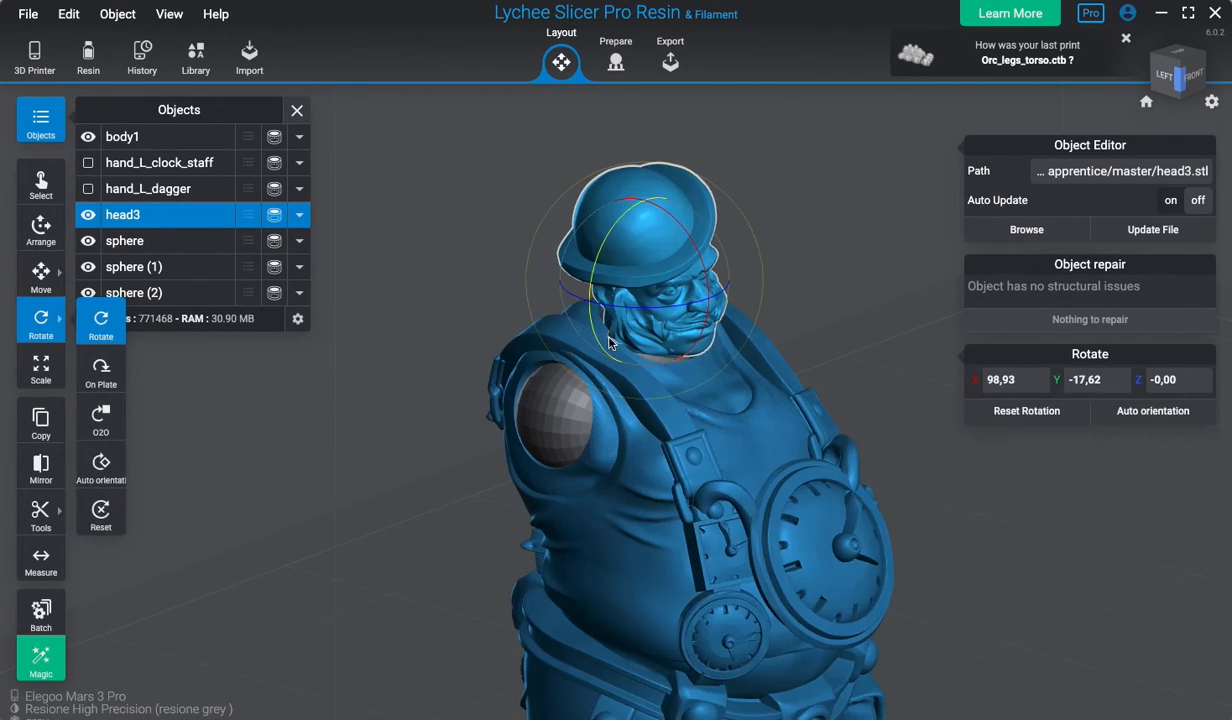
drag(655, 311, 646, 294)
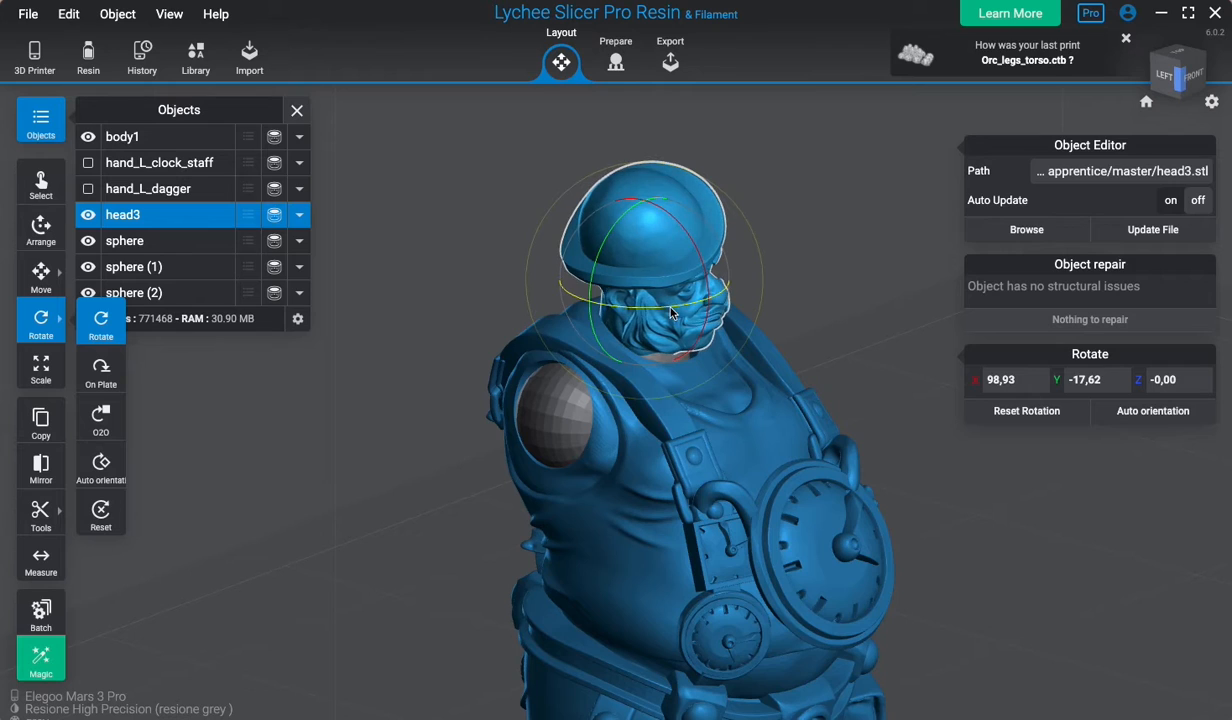
click(35, 276)
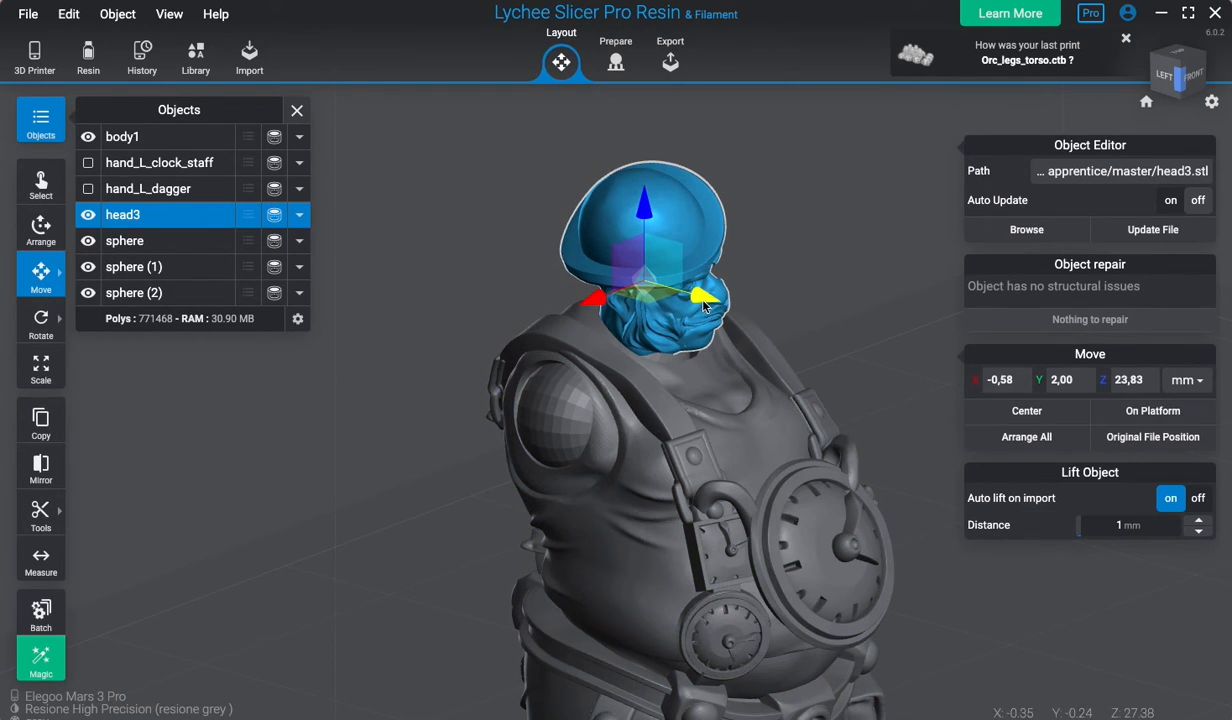
drag(713, 303, 760, 307)
right_drag(754, 246, 756, 316)
drag(742, 304, 745, 304)
right_drag(808, 267, 861, 266)
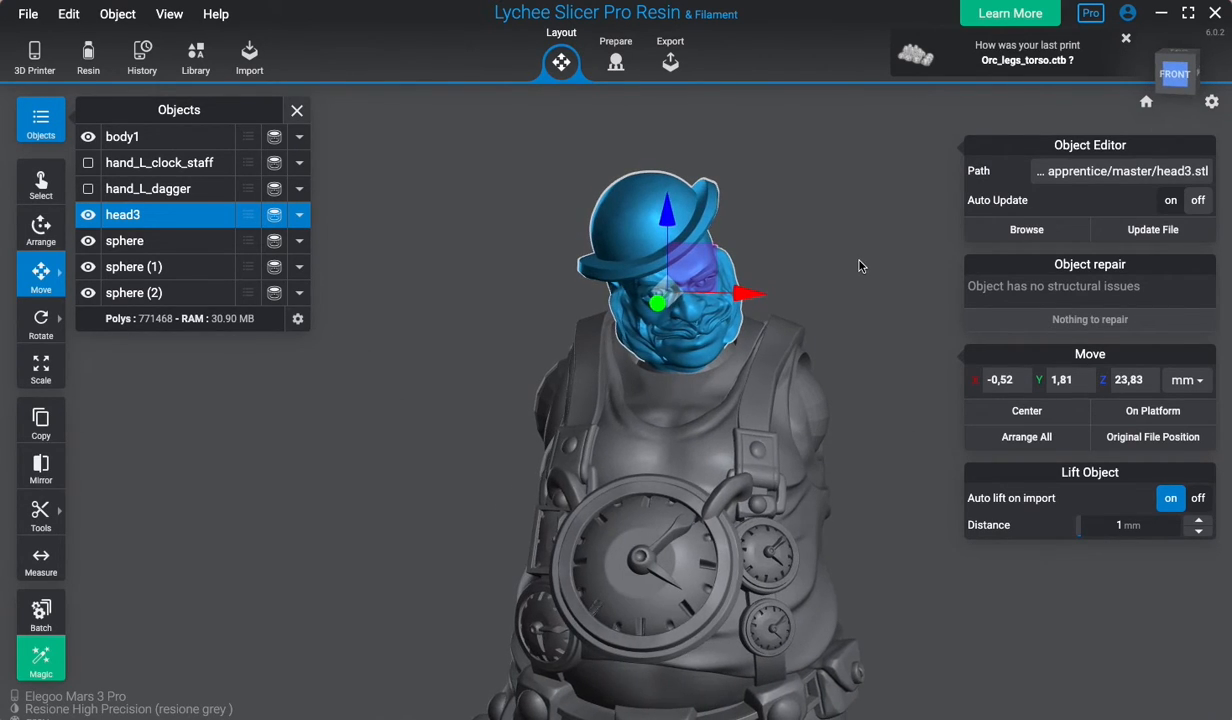
Show hand_L_dagger and raise it to about Z 15.6.
middle_drag(853, 278, 715, 194)
scroll(698, 324, down, 3)
right_drag(698, 330, 663, 295)
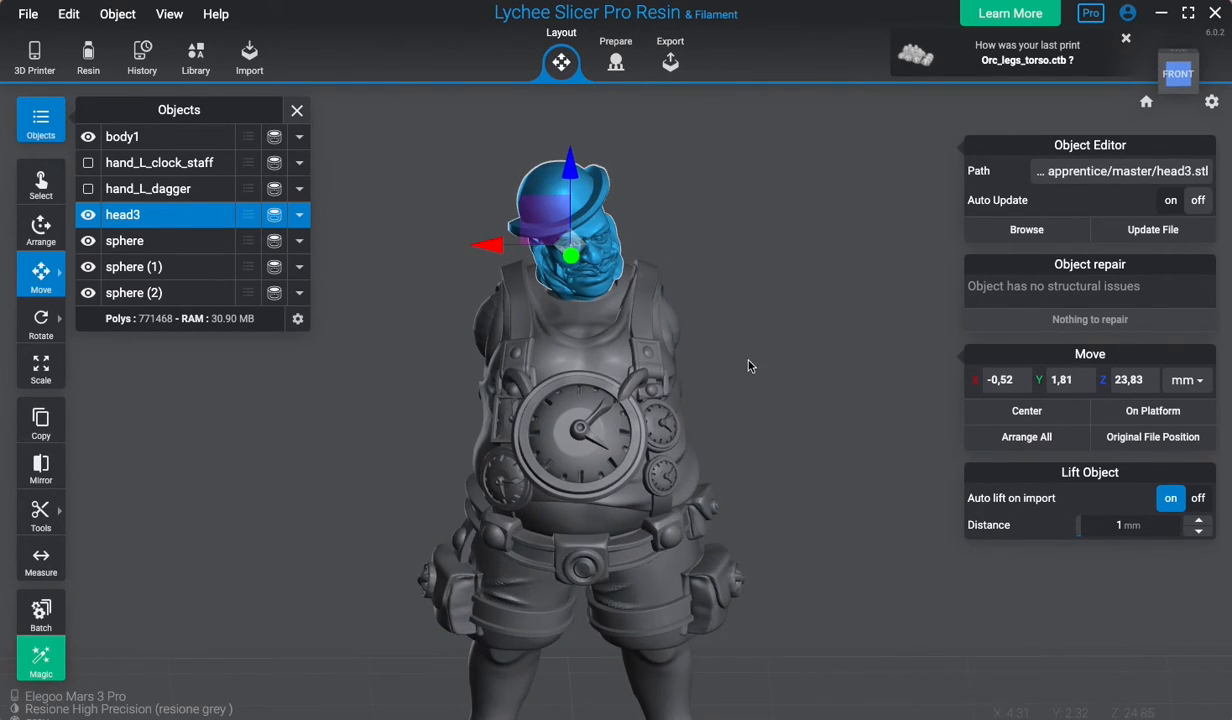
middle_drag(750, 366, 715, 333)
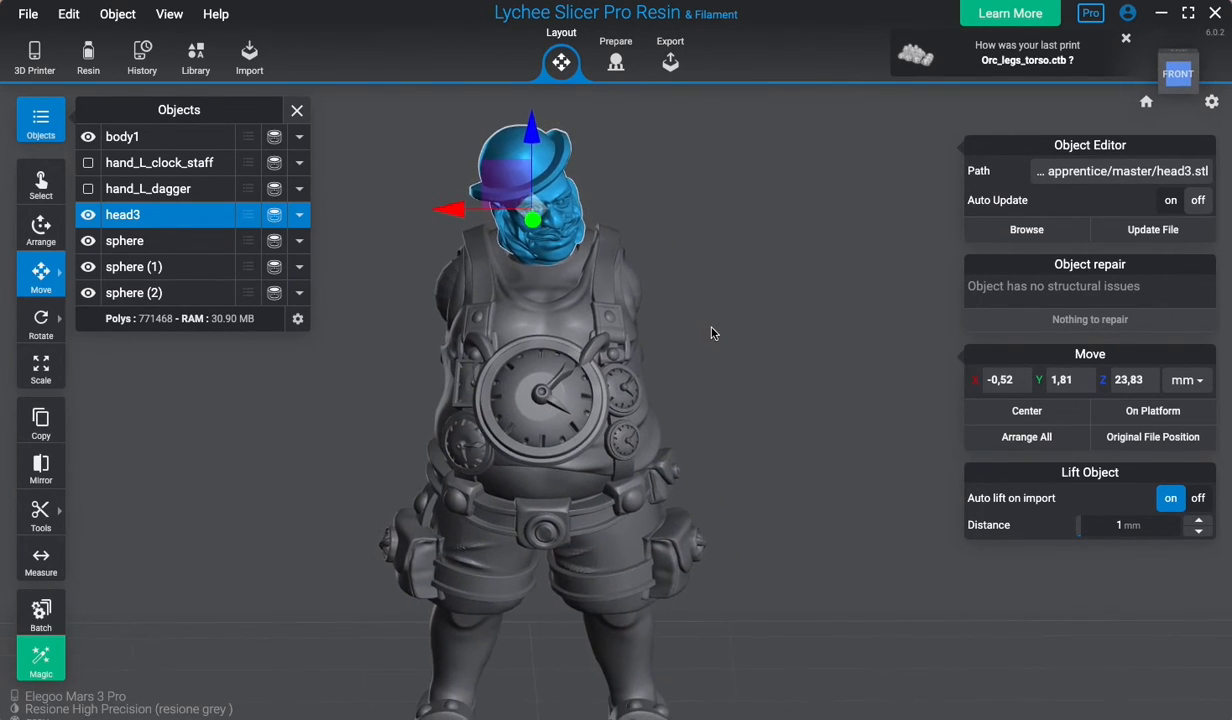
click(88, 189)
click(148, 189)
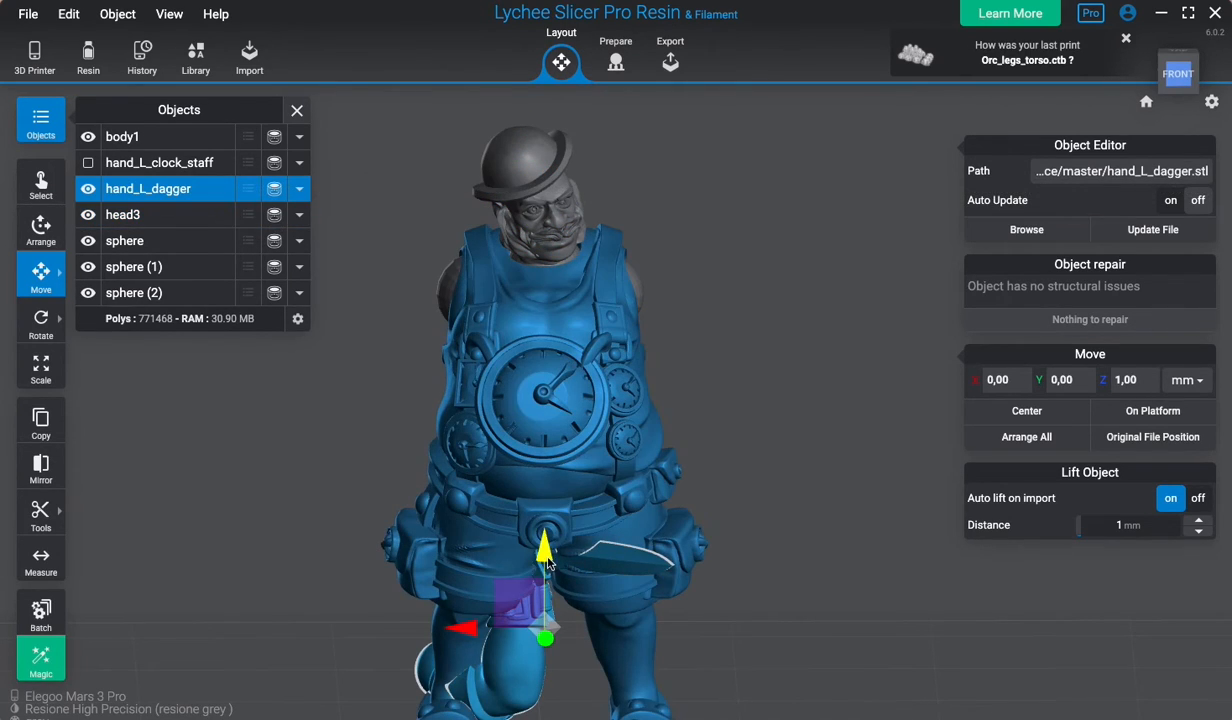
drag(543, 428, 579, 246)
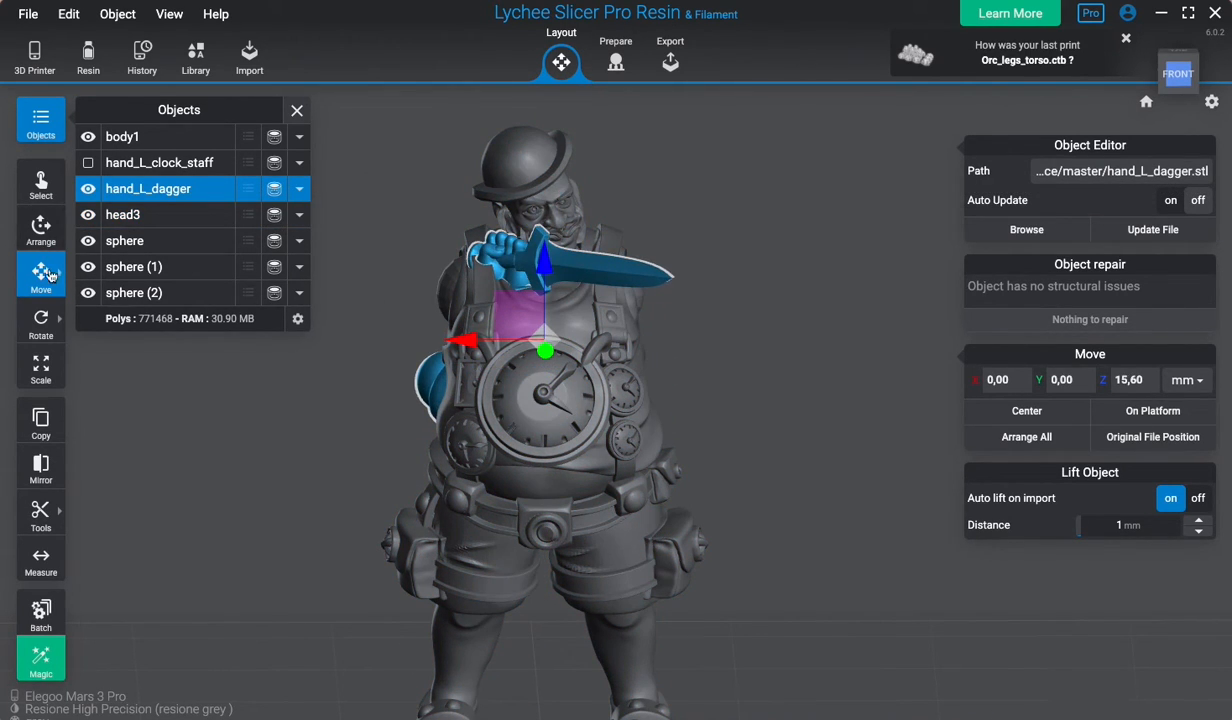
Rotate the dagger arm about 89 degrees around the X axis and mirror it along X.
mouse_move(53, 335)
click(102, 323)
drag(543, 281, 538, 440)
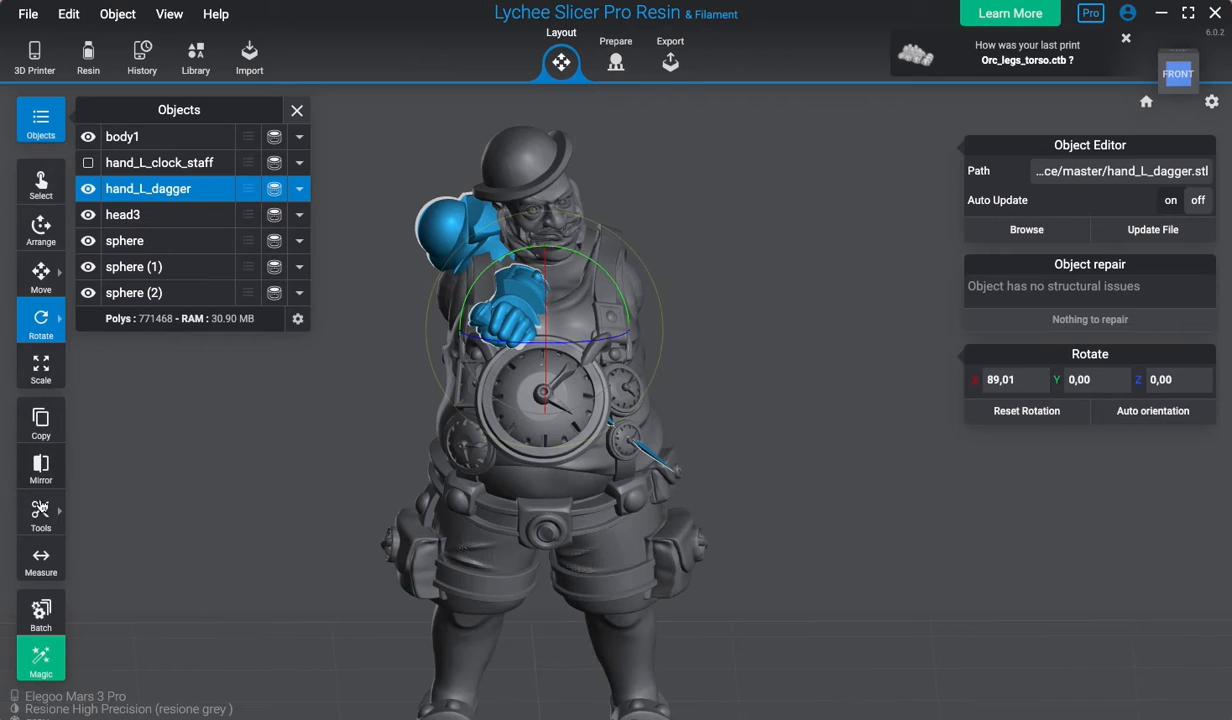
click(41, 465)
click(397, 335)
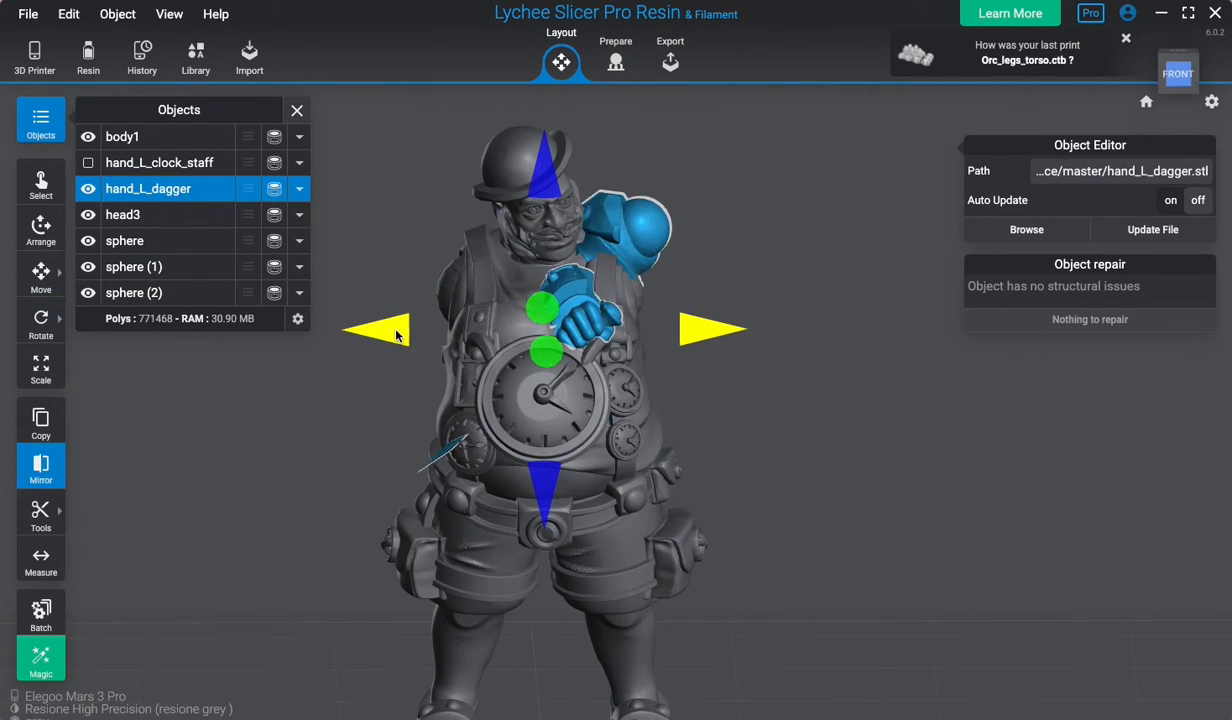
click(41, 368)
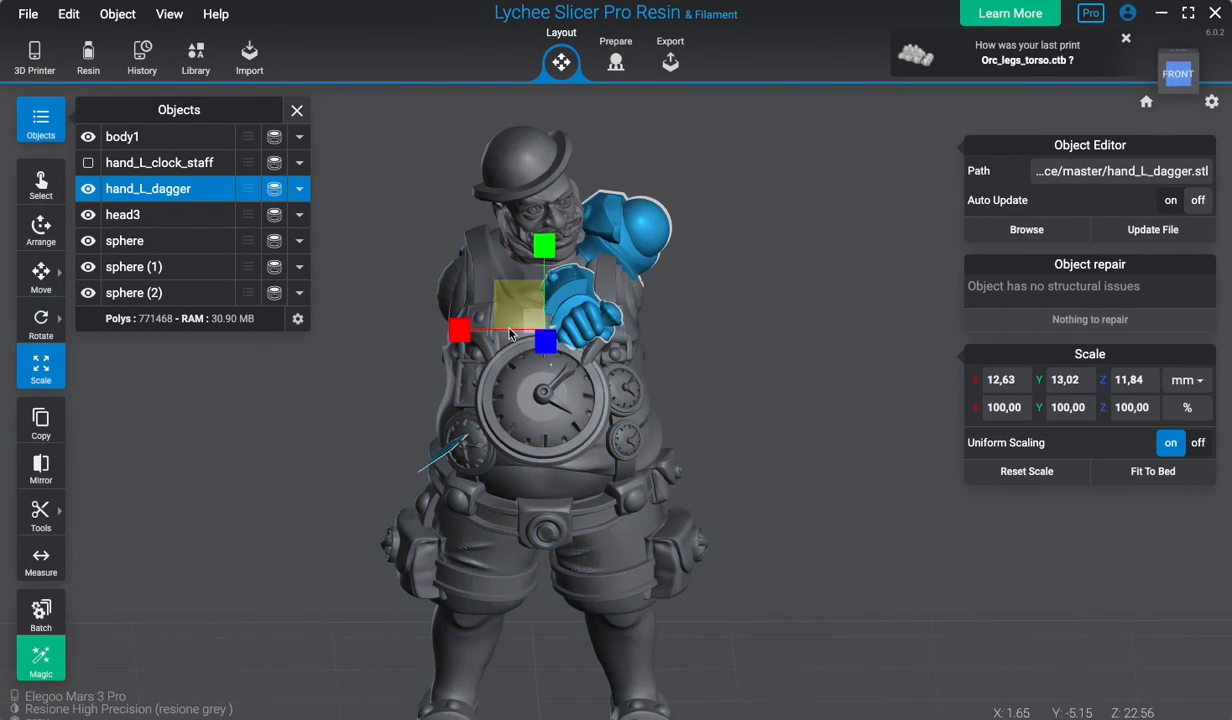
mouse_move(54, 335)
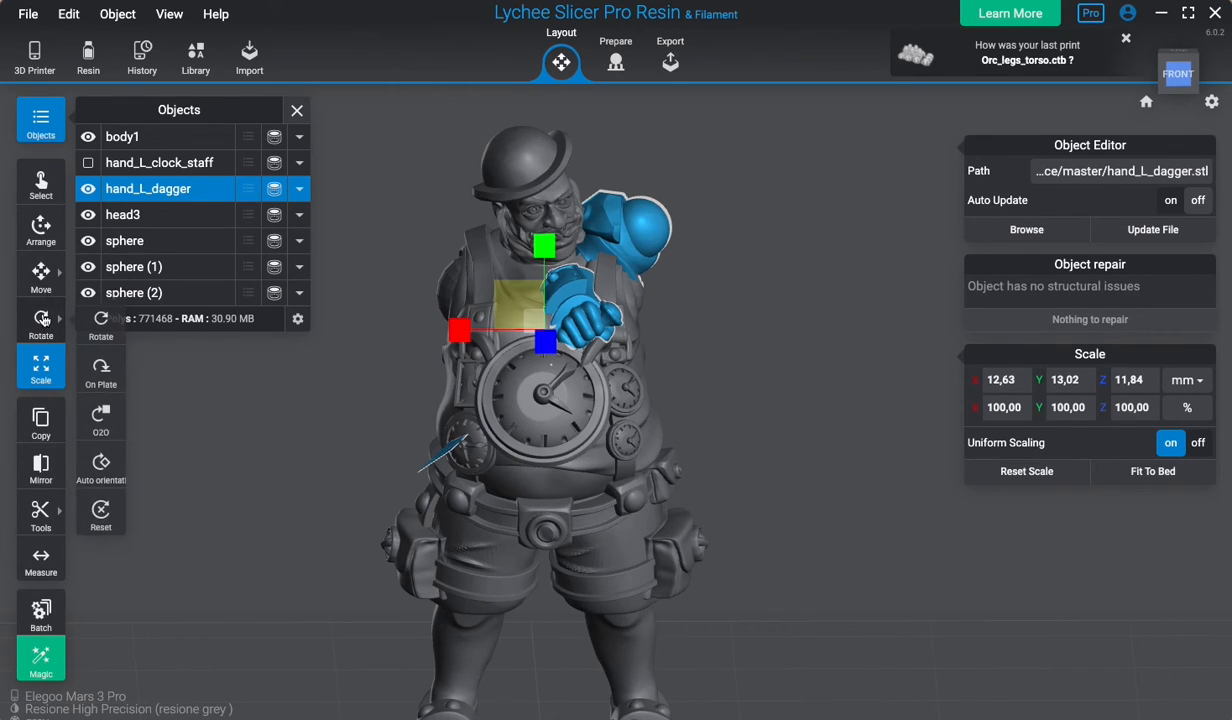
Move the dagger arm out beside the body to about X -9.04 and Z 12.79.
click(41, 275)
drag(585, 320, 250, 348)
drag(336, 287, 343, 344)
right_drag(690, 243, 823, 325)
drag(312, 534, 348, 525)
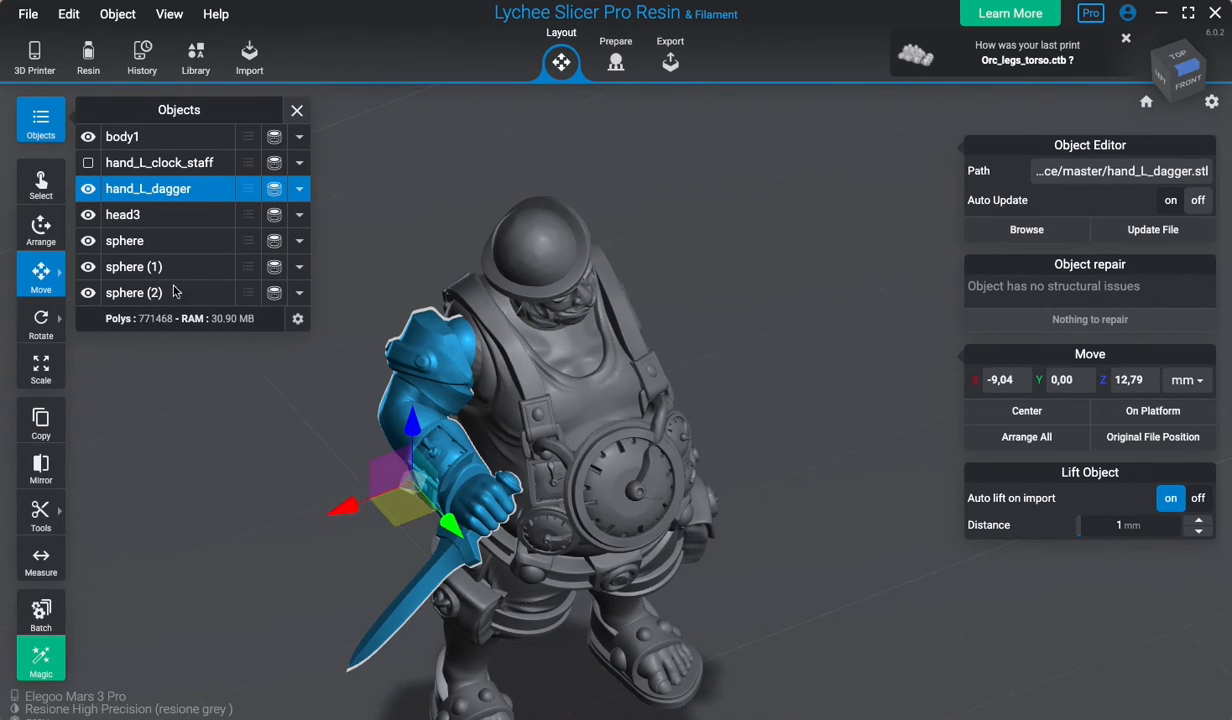
Rotate the dagger arm to about -73 degrees around Z and lift it to the shoulder at about Y 6.11 and Z 20.9.
mouse_move(59, 326)
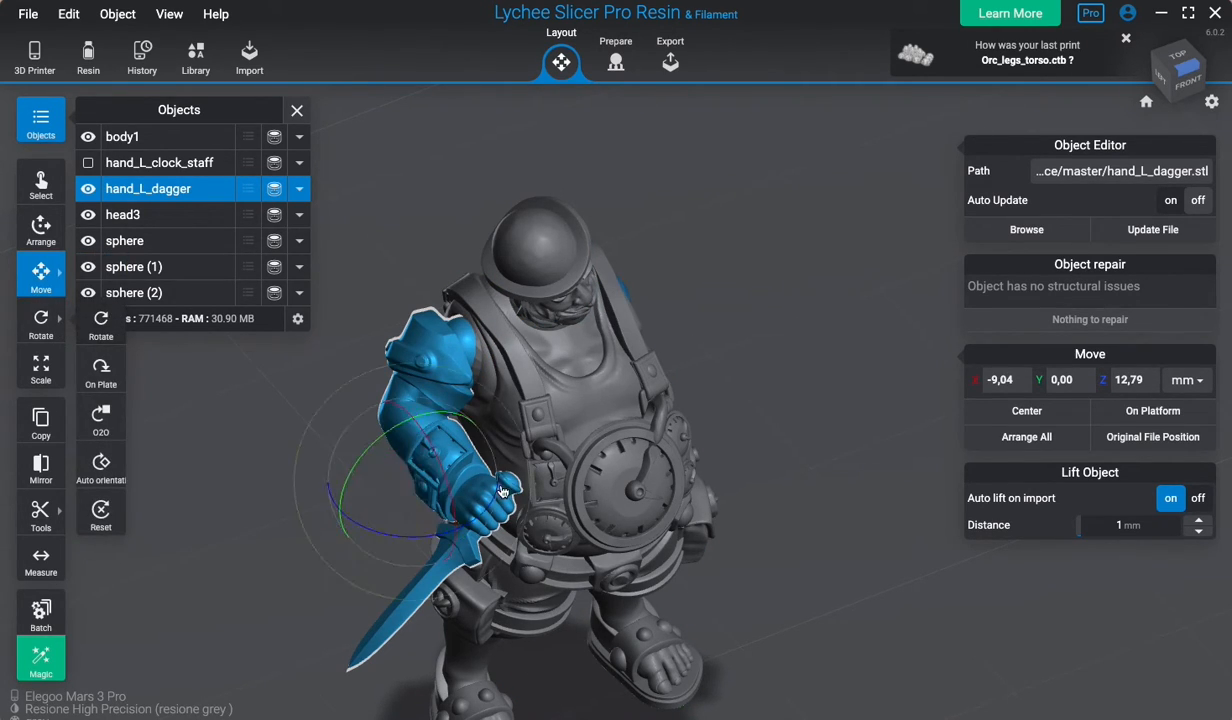
drag(450, 488, 322, 502)
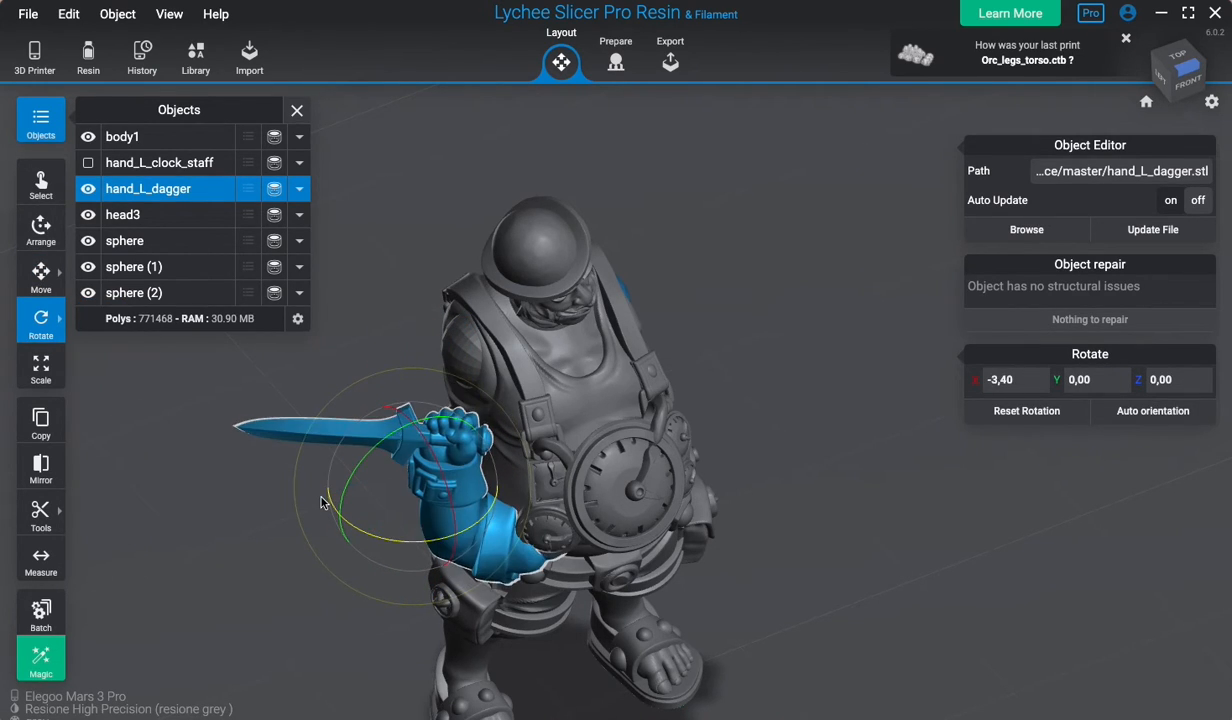
click(41, 275)
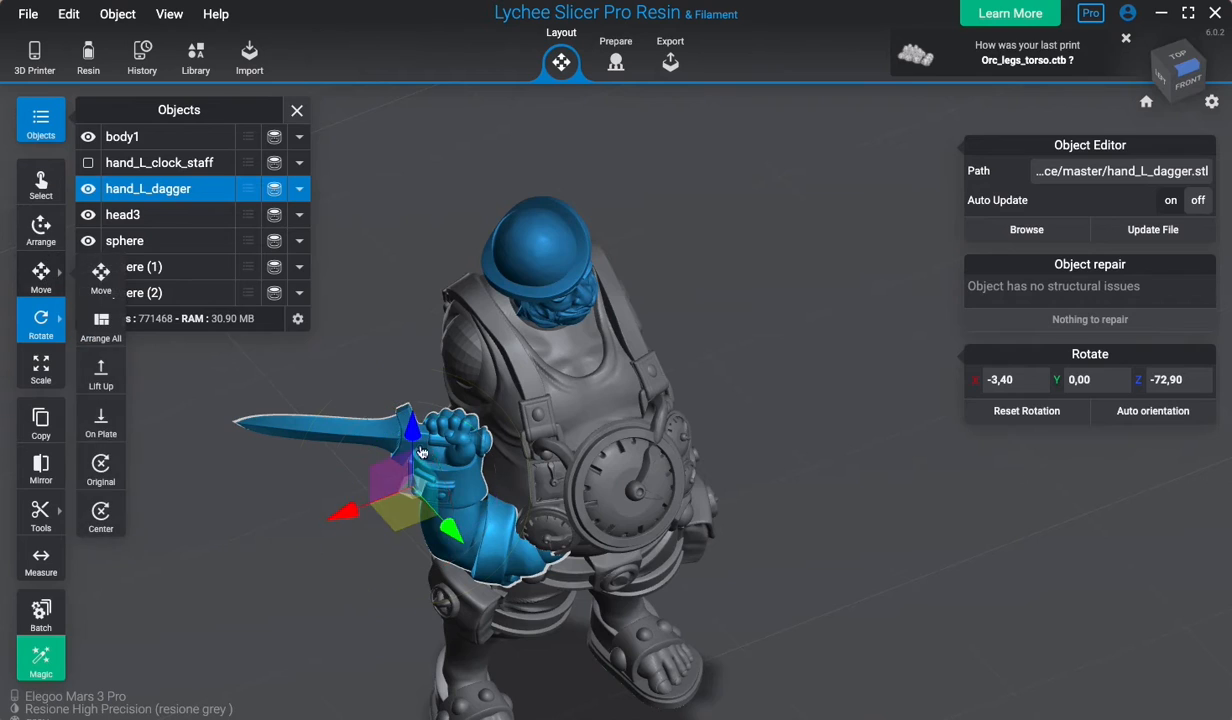
drag(385, 487, 388, 265)
drag(363, 358, 318, 337)
right_drag(742, 305, 217, 342)
middle_drag(707, 243, 773, 300)
right_drag(766, 302, 692, 290)
middle_drag(718, 268, 838, 294)
drag(435, 327, 441, 330)
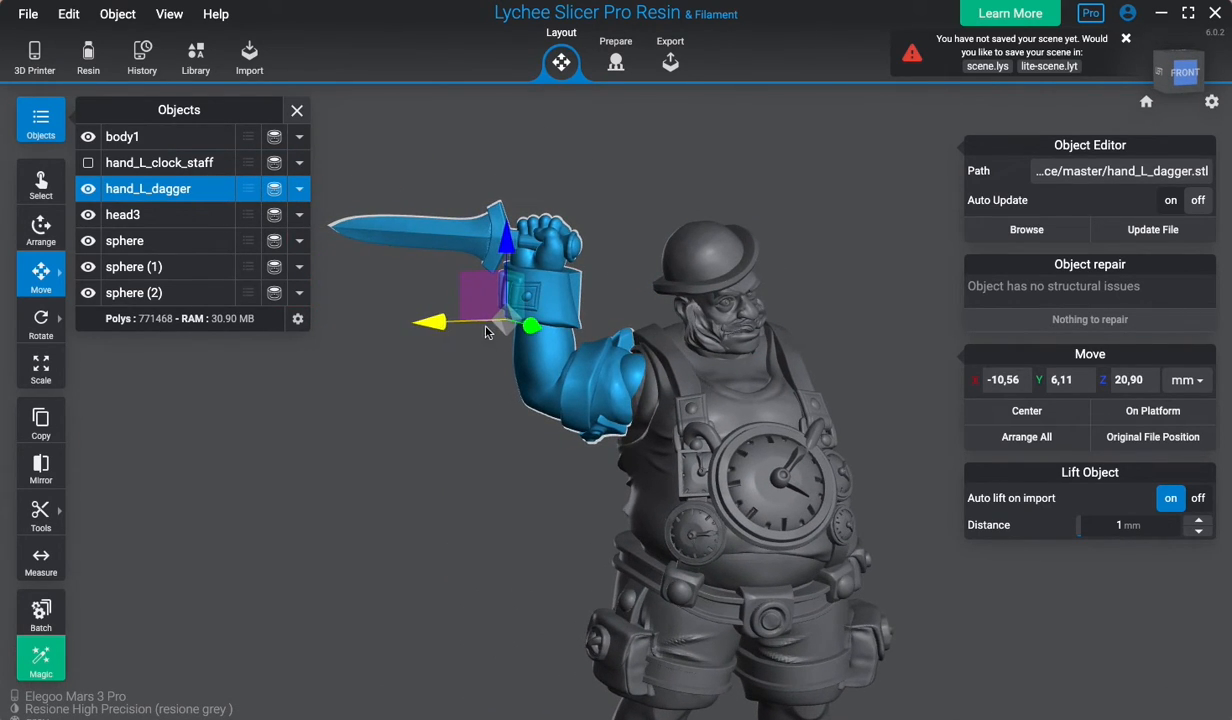
Adjust the dagger arm's Z rotation to about -66.5 degrees and shift it to about X -9.89 and Y 5.2.
mouse_move(39, 330)
click(115, 332)
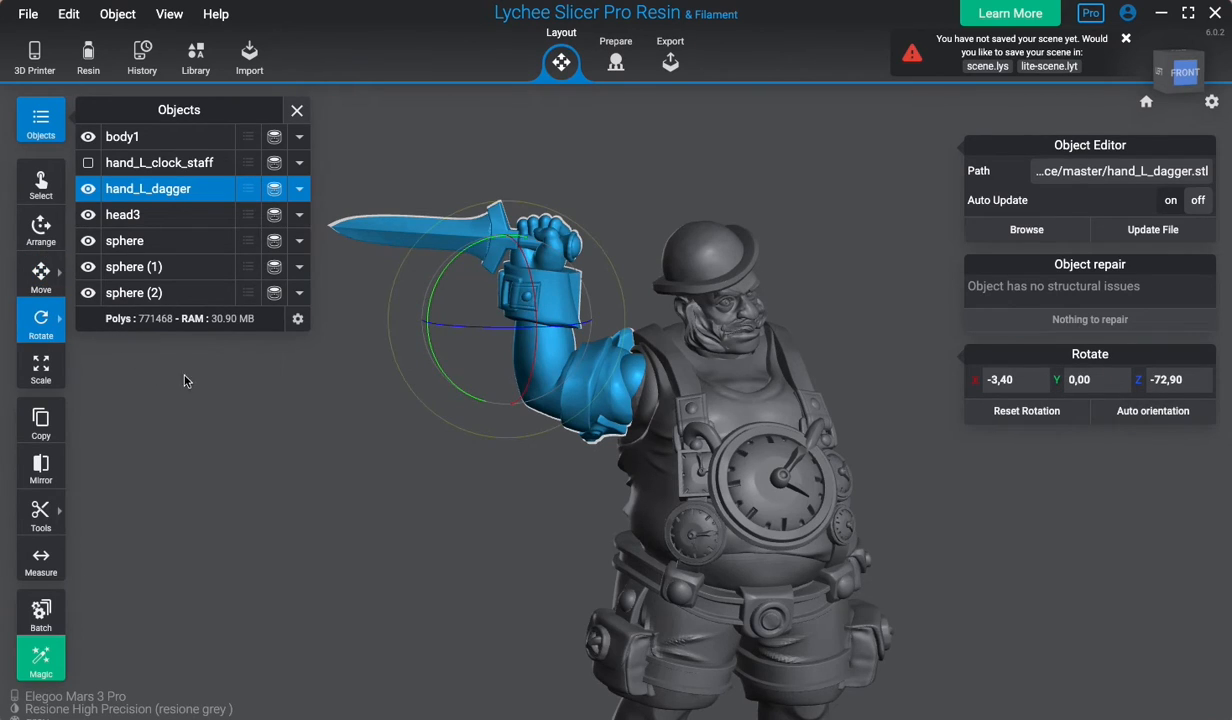
right_drag(177, 361, 421, 441)
drag(486, 389, 494, 392)
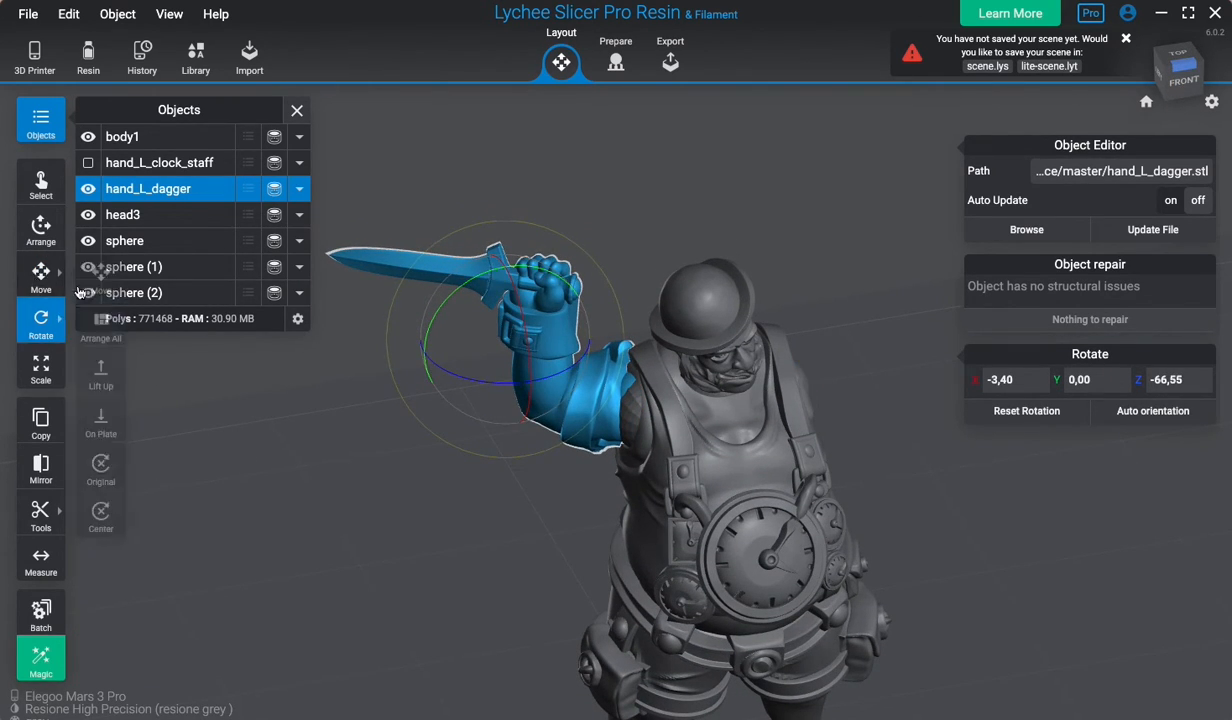
click(40, 272)
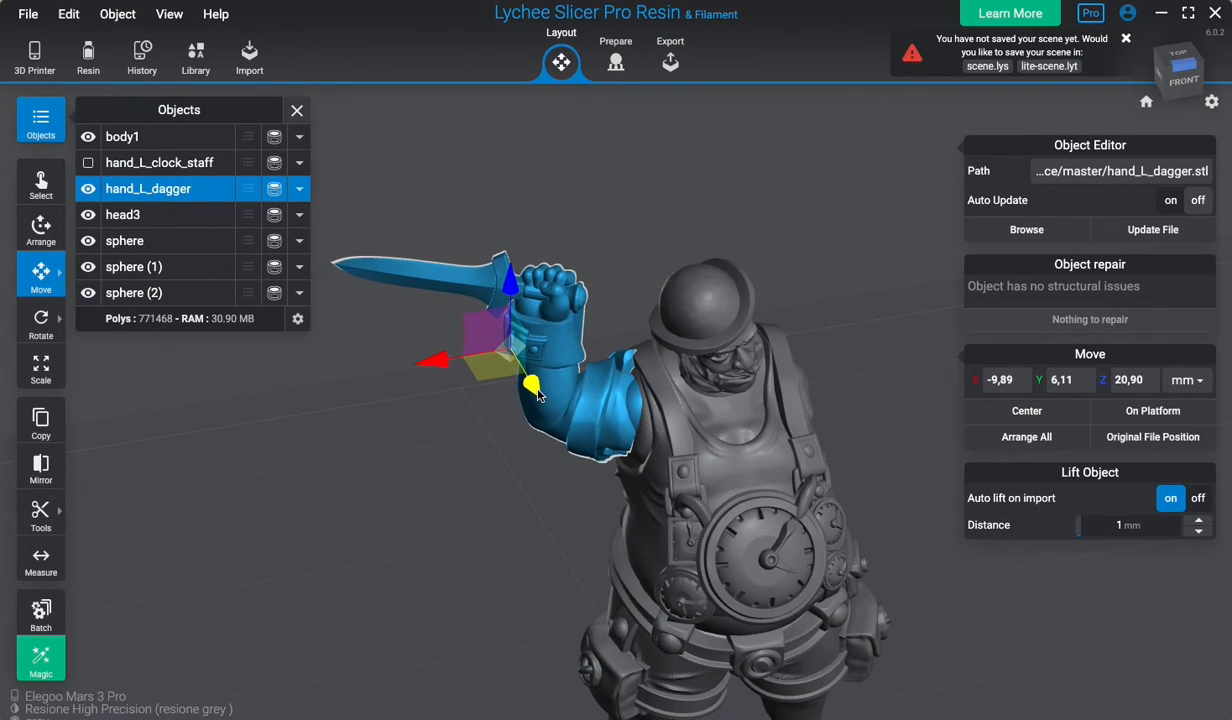
drag(530, 394, 536, 408)
Turn the dagger arm to about -82 degrees around Z and seat it at about X -9.01, Y 6.99 and Z 20.69.
right_drag(500, 504, 263, 545)
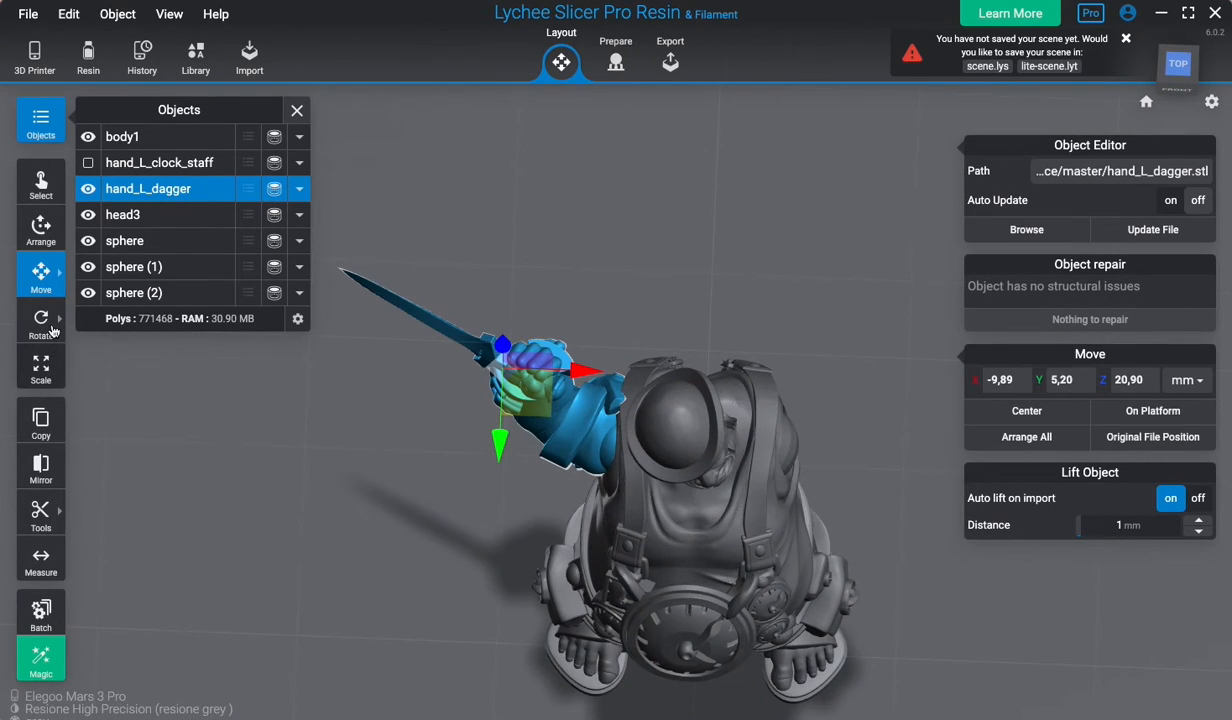
click(100, 320)
drag(537, 442, 466, 446)
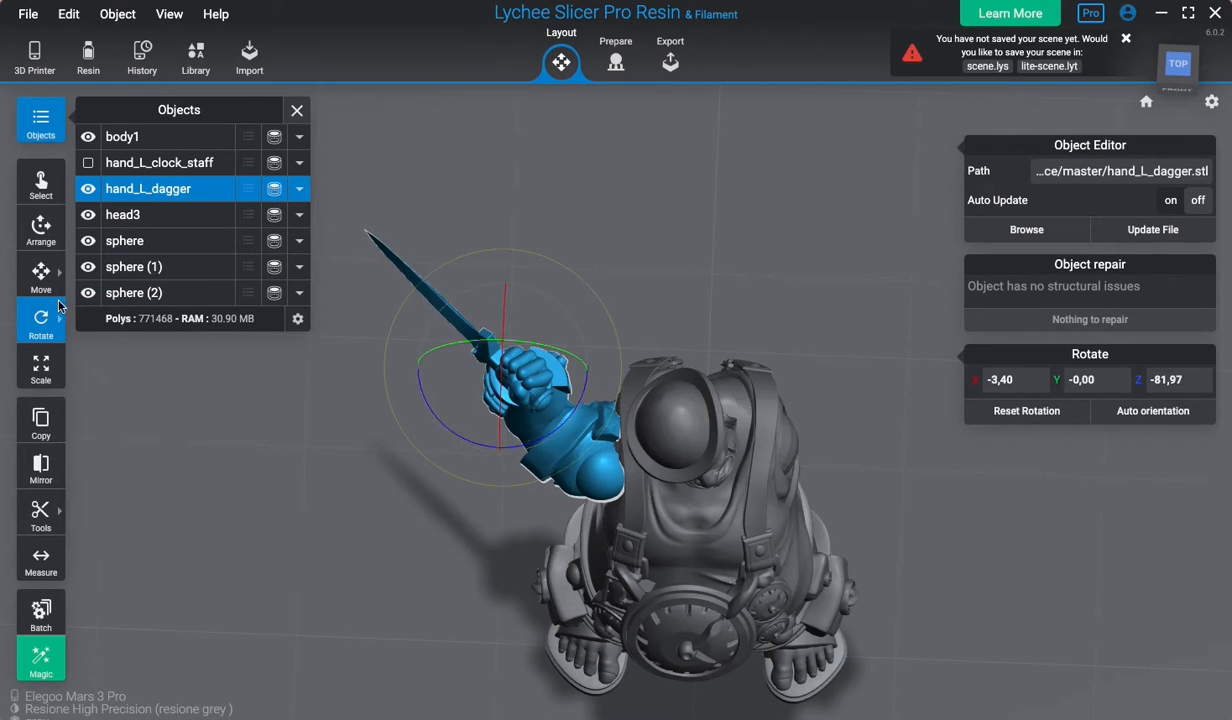
click(41, 275)
drag(593, 366, 590, 370)
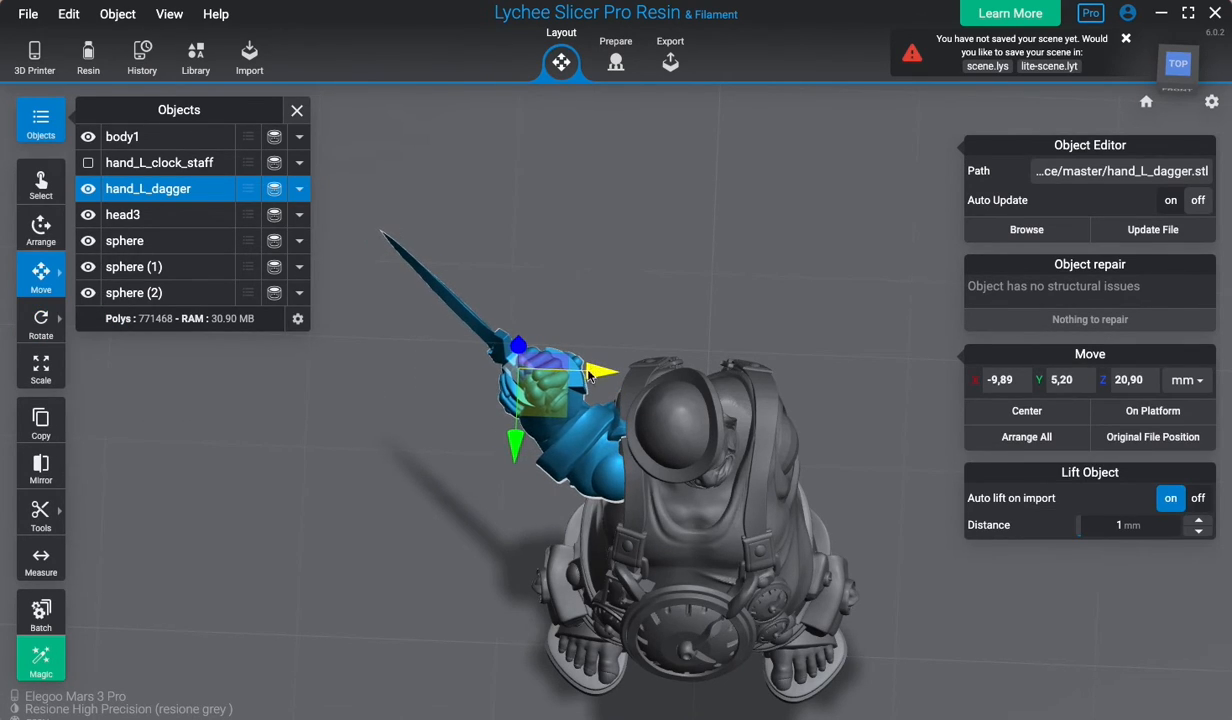
drag(527, 428, 512, 412)
right_drag(530, 485, 374, 387)
drag(519, 246, 519, 251)
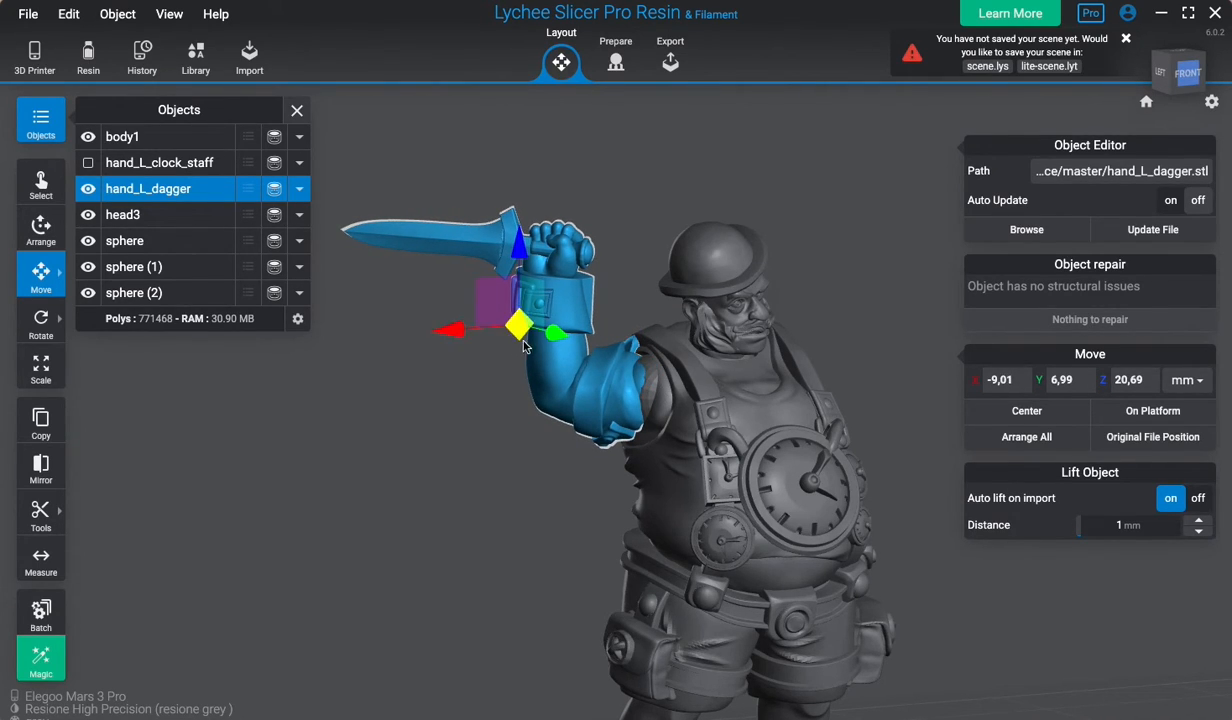
Shift the sphere in the dagger arm's shoulder socket to about X -3 and deselect it.
click(646, 397)
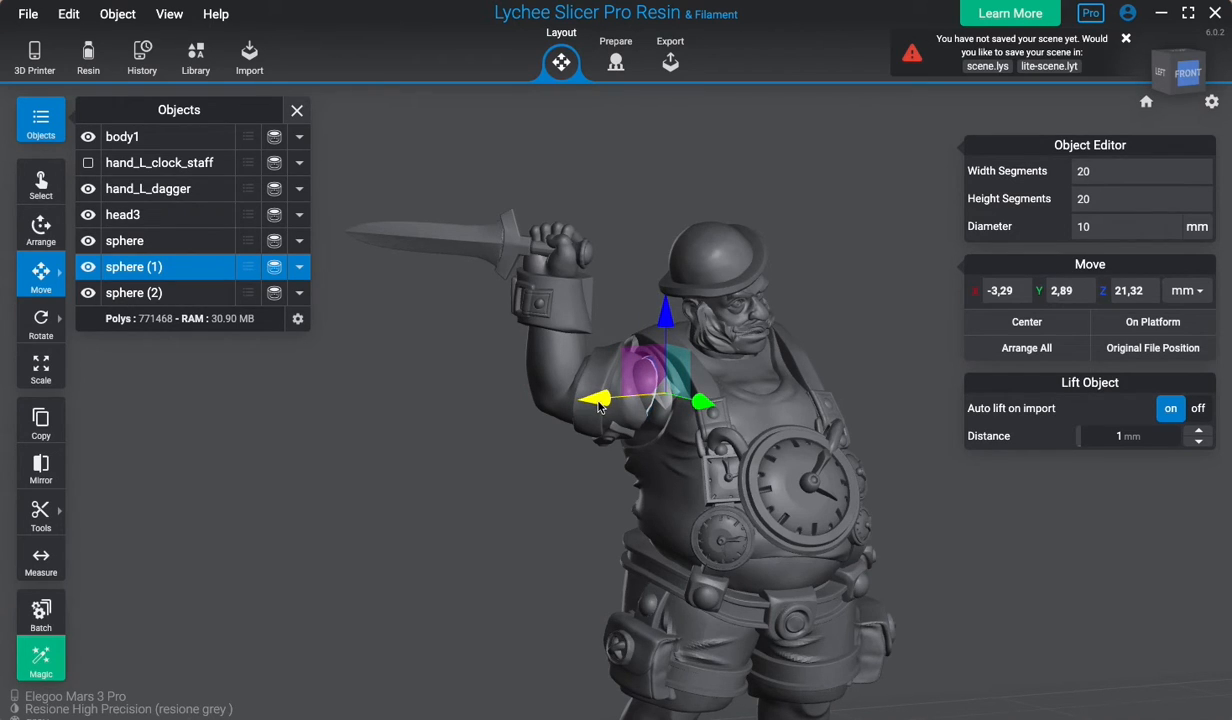
click(615, 197)
drag(806, 212, 735, 179)
Show hand_L_clock_staff and raise it to about Z 21.59.
scroll(700, 190, down, 5)
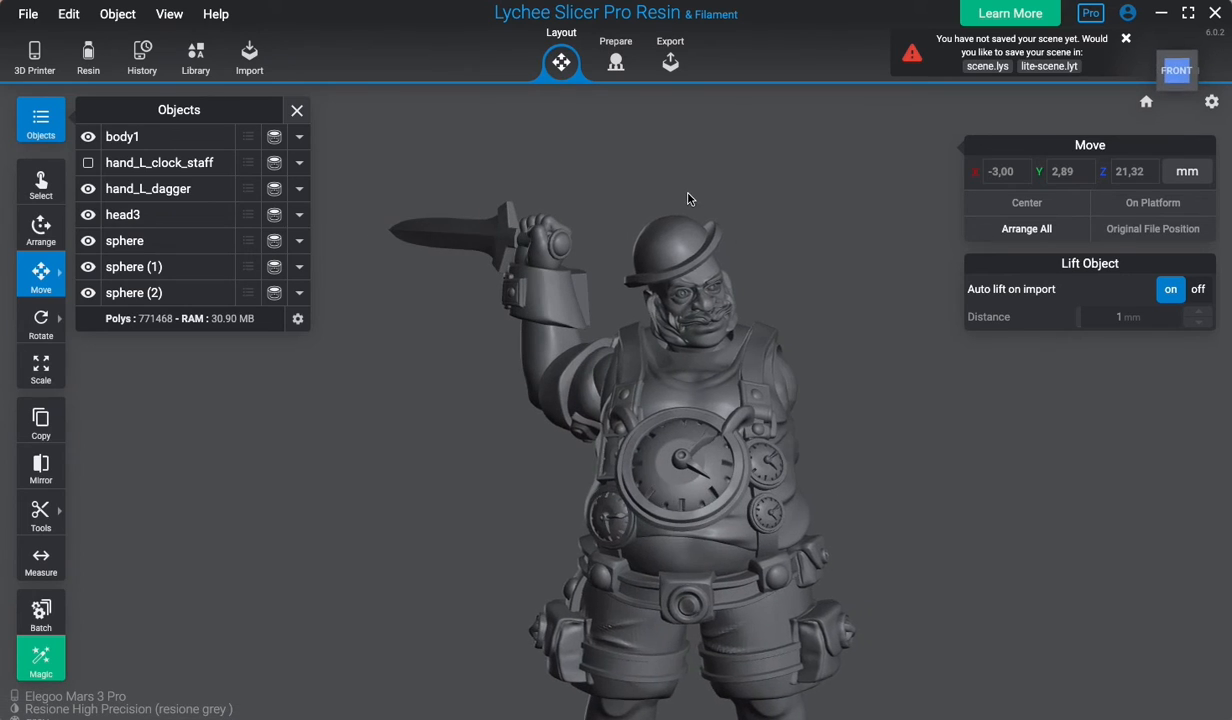
drag(843, 340, 770, 335)
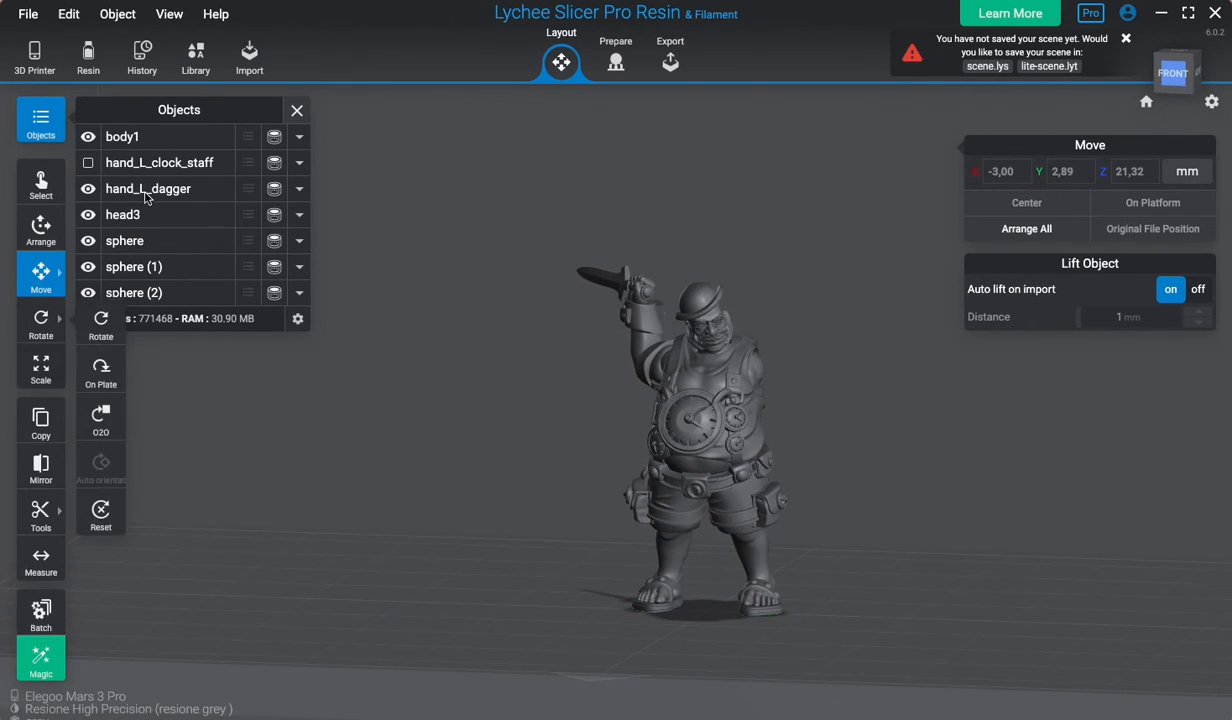
click(88, 162)
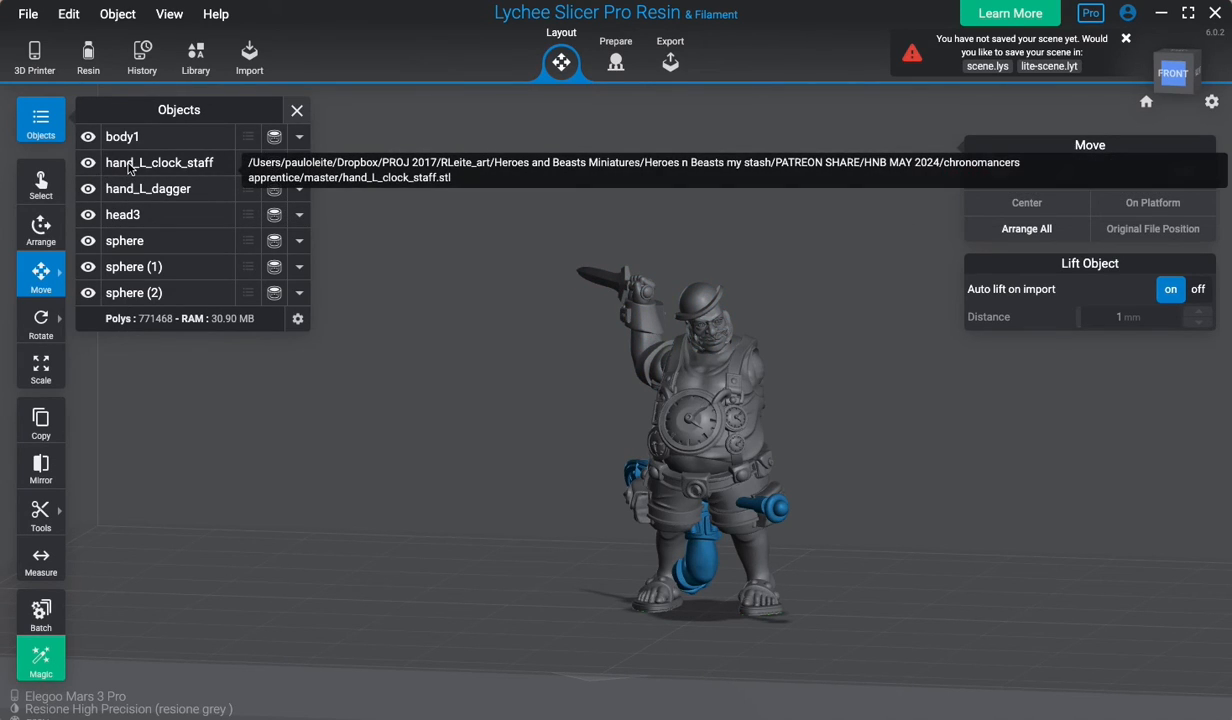
click(708, 507)
drag(712, 411, 767, 236)
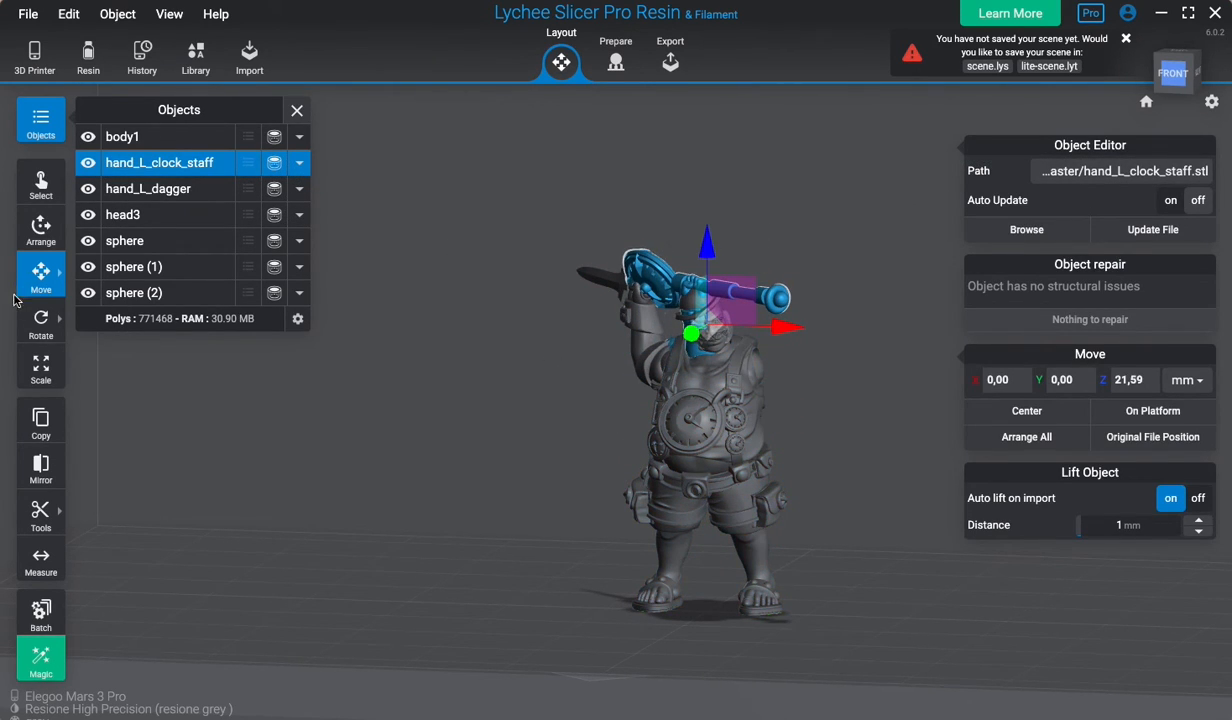
Rotate the clock staff arm to about 63 degrees around X, 32 around Y and 35 around Z.
mouse_move(43, 323)
click(101, 324)
drag(680, 335, 666, 515)
drag(726, 321, 837, 300)
drag(689, 276, 720, 215)
Move the clock staff arm to the body's empty shoulder at about X 9.93 and Z 10.59.
click(41, 272)
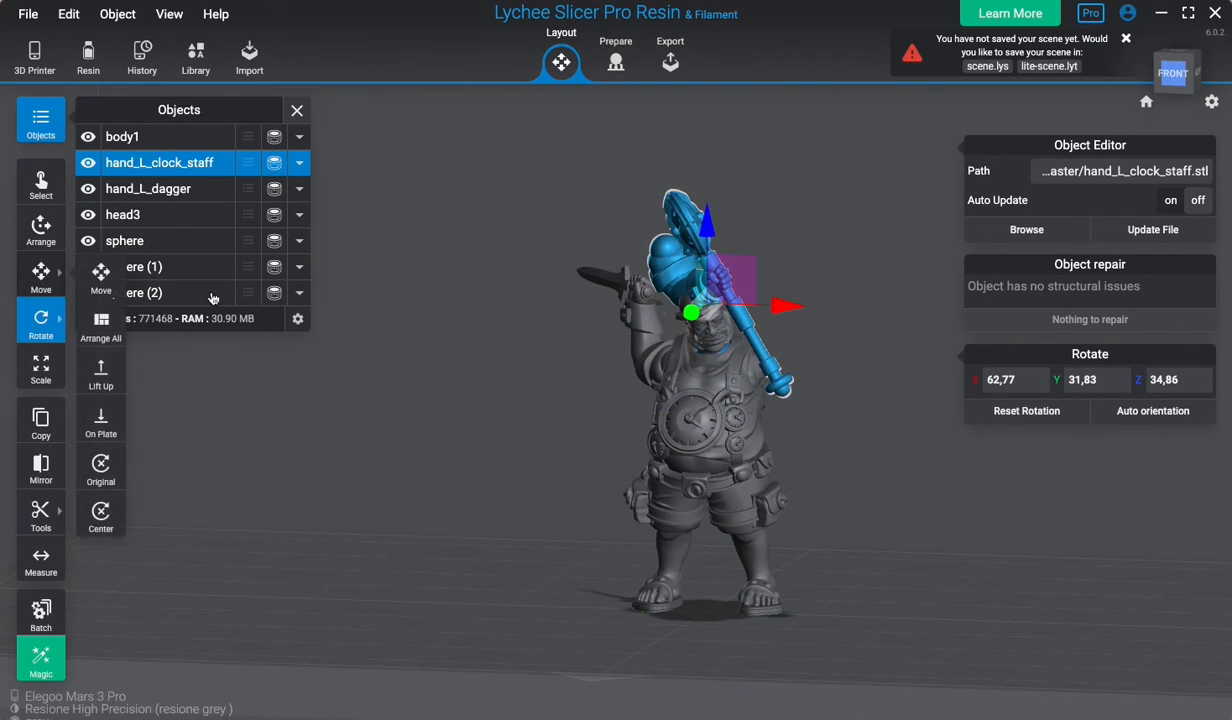
click(110, 268)
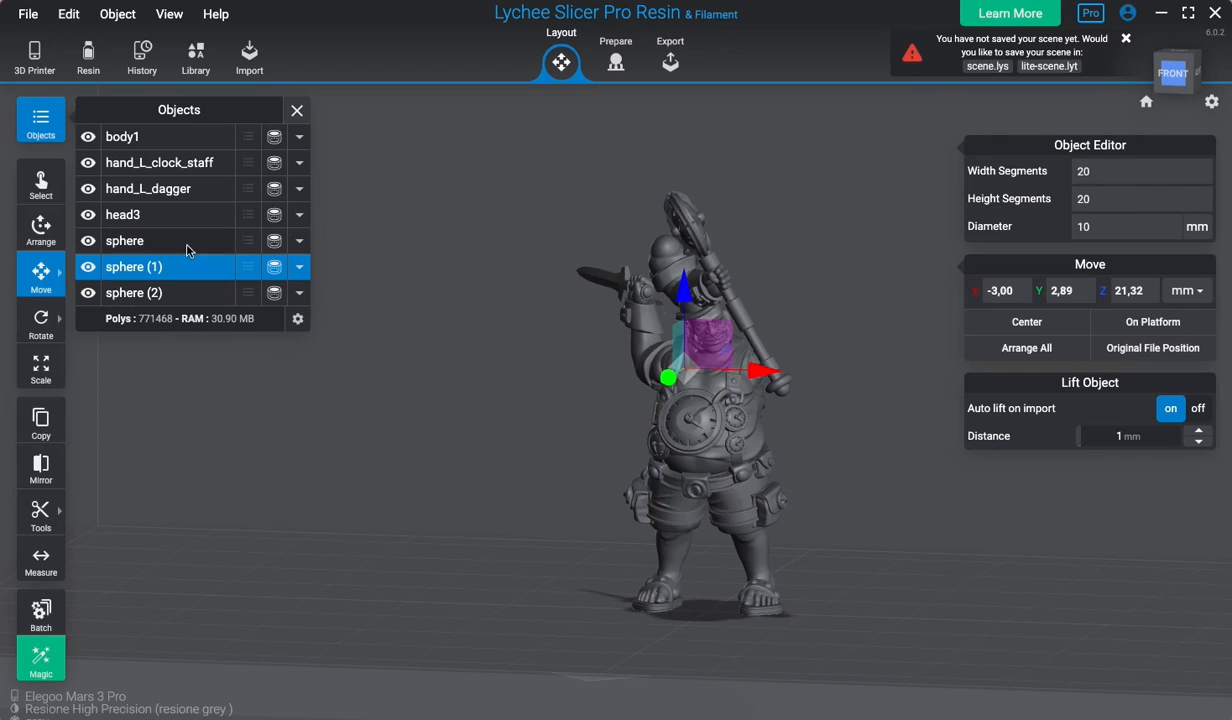
click(713, 277)
drag(745, 277, 829, 315)
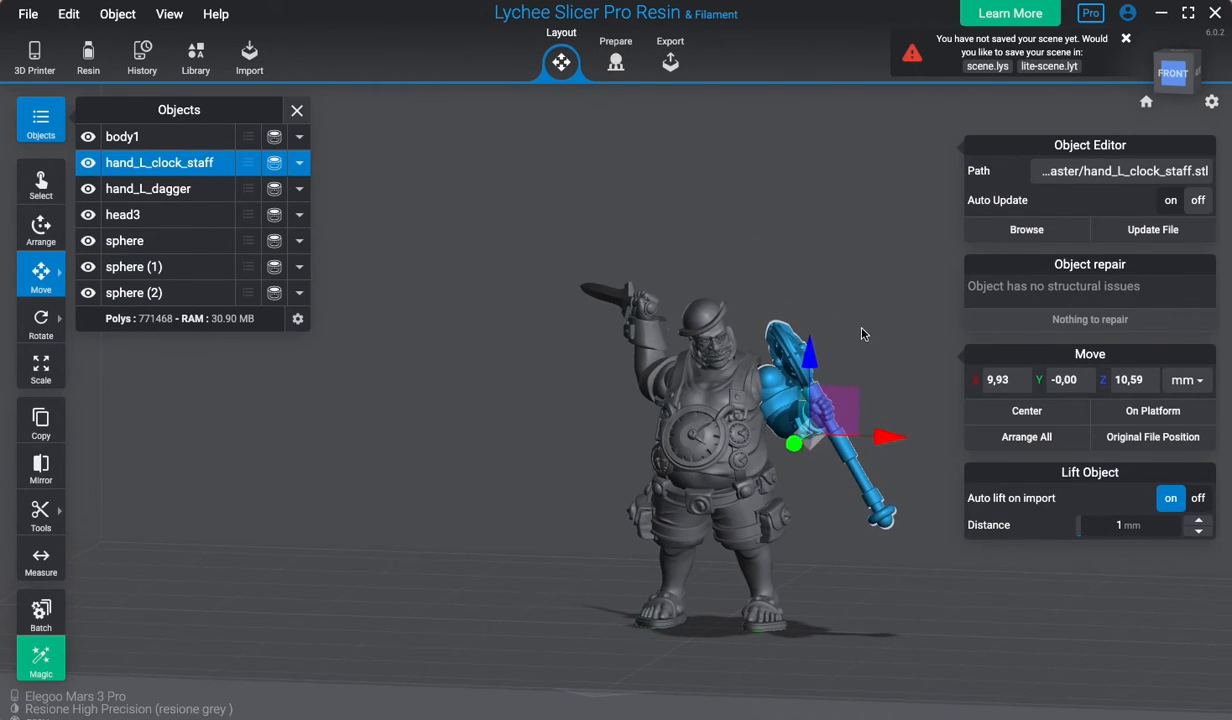
Nudge the clock staff arm closer to the shoulder at about X 9.16 and Z 11.01.
scroll(832, 337, up, 5)
drag(812, 271, 367, 374)
mouse_move(235, 479)
mouse_down()
mouse_move(230, 465)
mouse_move(238, 476)
mouse_up()
drag(731, 497, 955, 441)
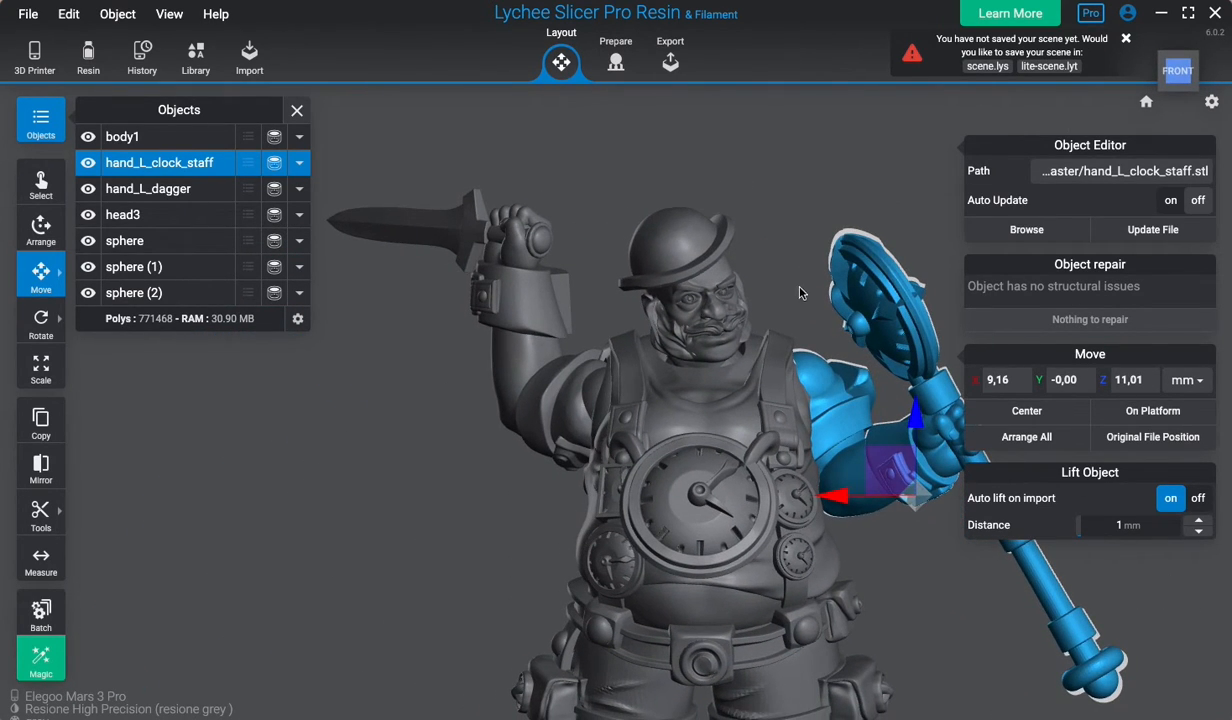
Tilt the clock staff arm downward and move it back to the shoulder at about X 10.57 and Z 13.64.
right_drag(799, 287, 534, 238)
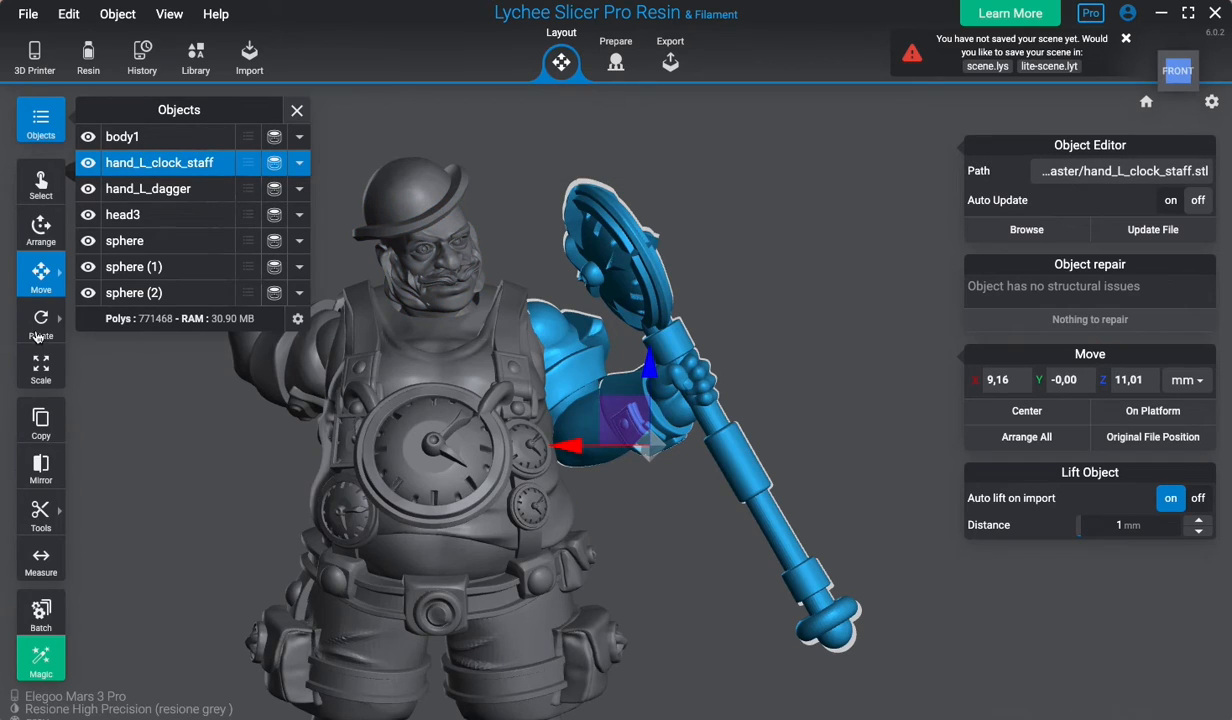
mouse_move(48, 330)
click(105, 328)
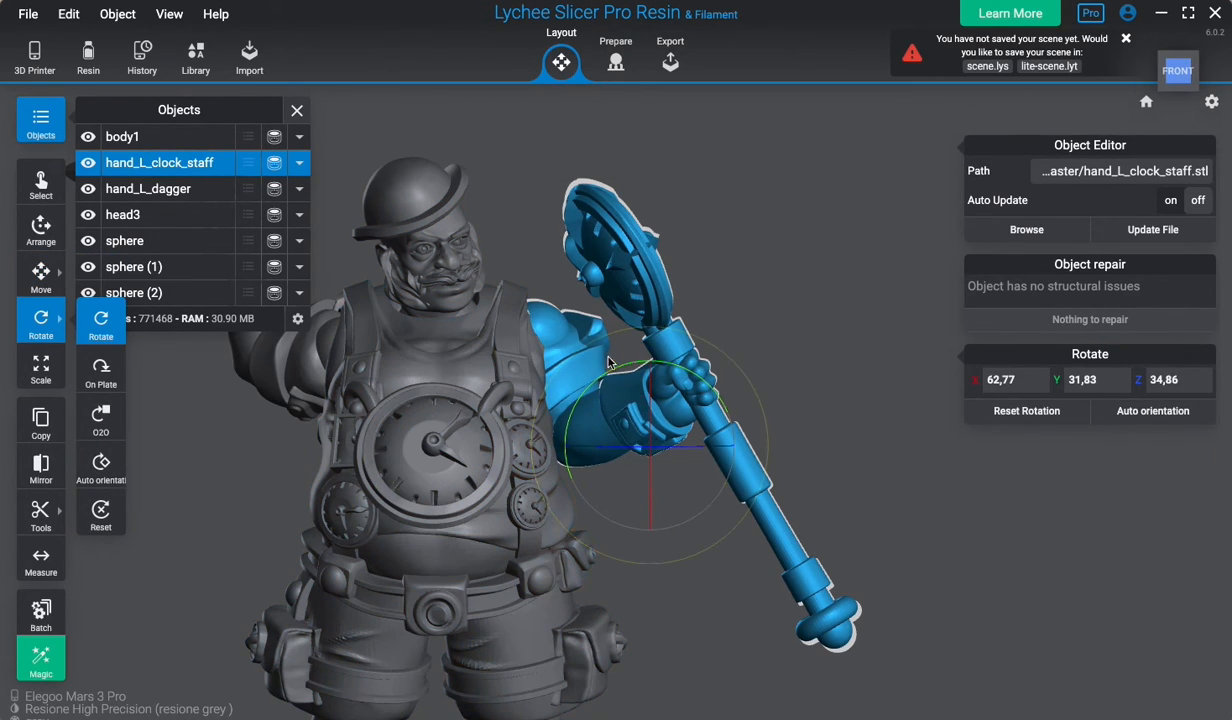
drag(579, 335, 680, 400)
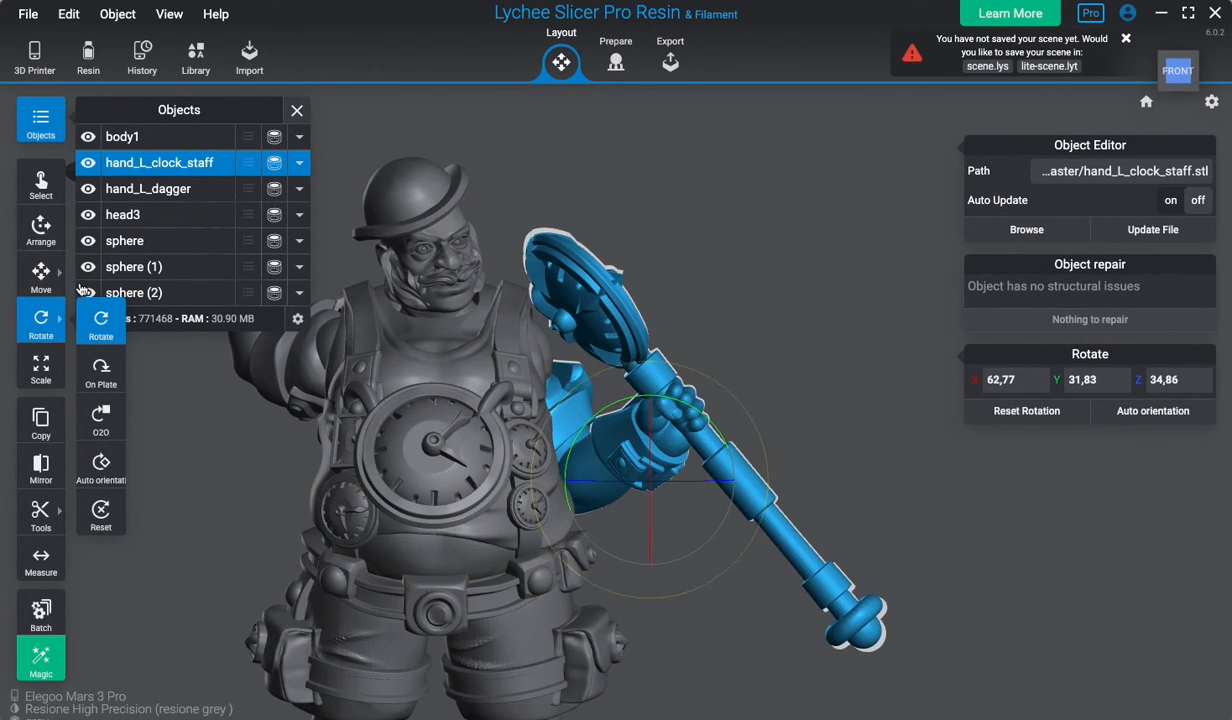
key(m)
drag(630, 469, 620, 378)
right_drag(750, 281, 706, 320)
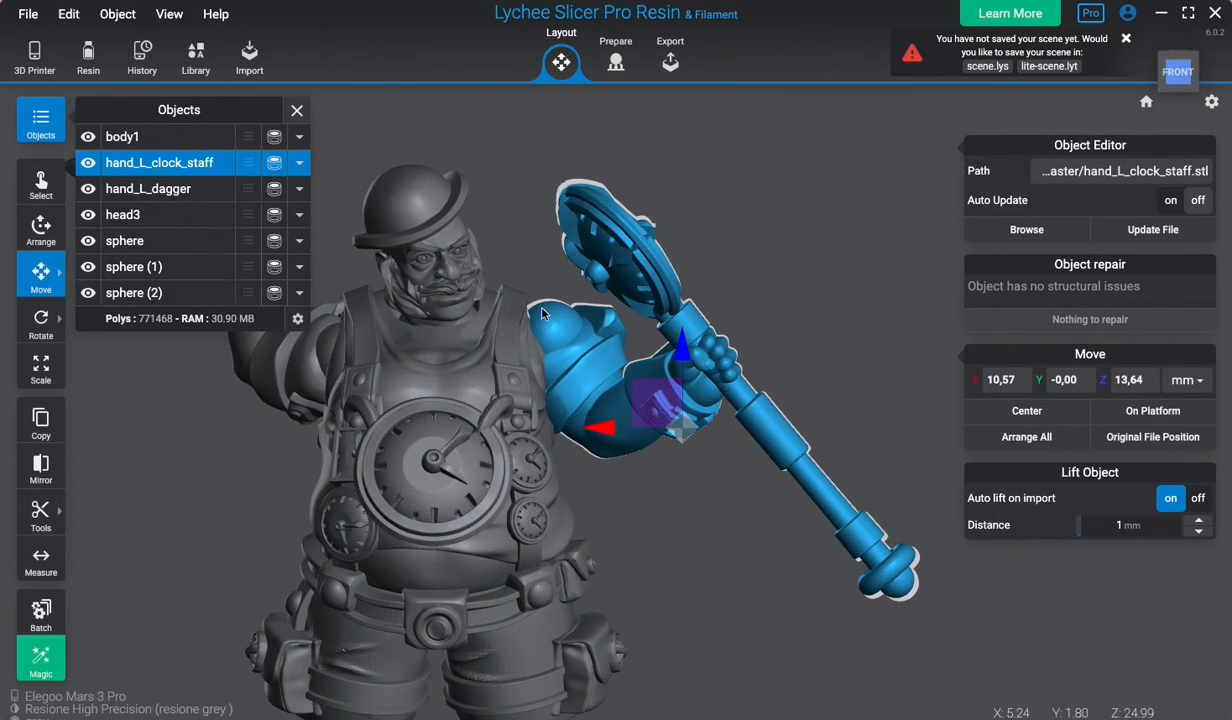
Rotate the clock staff arm slightly further so the staff leans over the shoulder, and raise it to about Z 16.79.
mouse_move(41, 320)
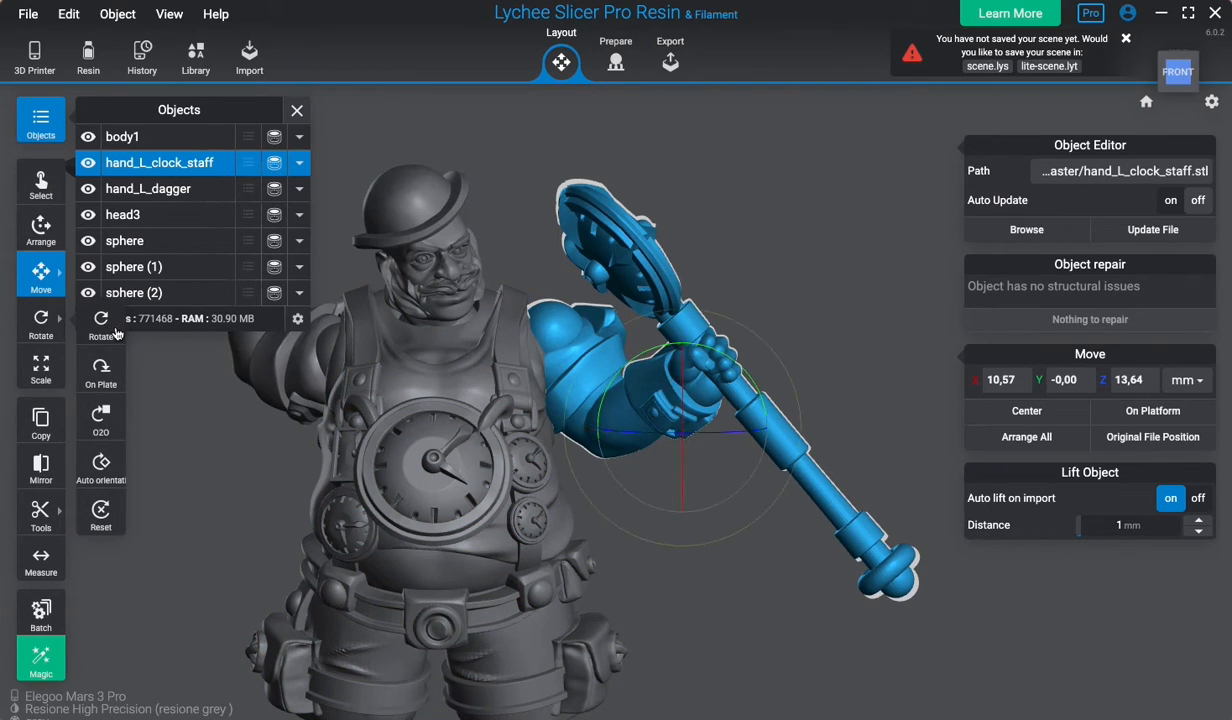
click(115, 333)
drag(649, 306, 624, 318)
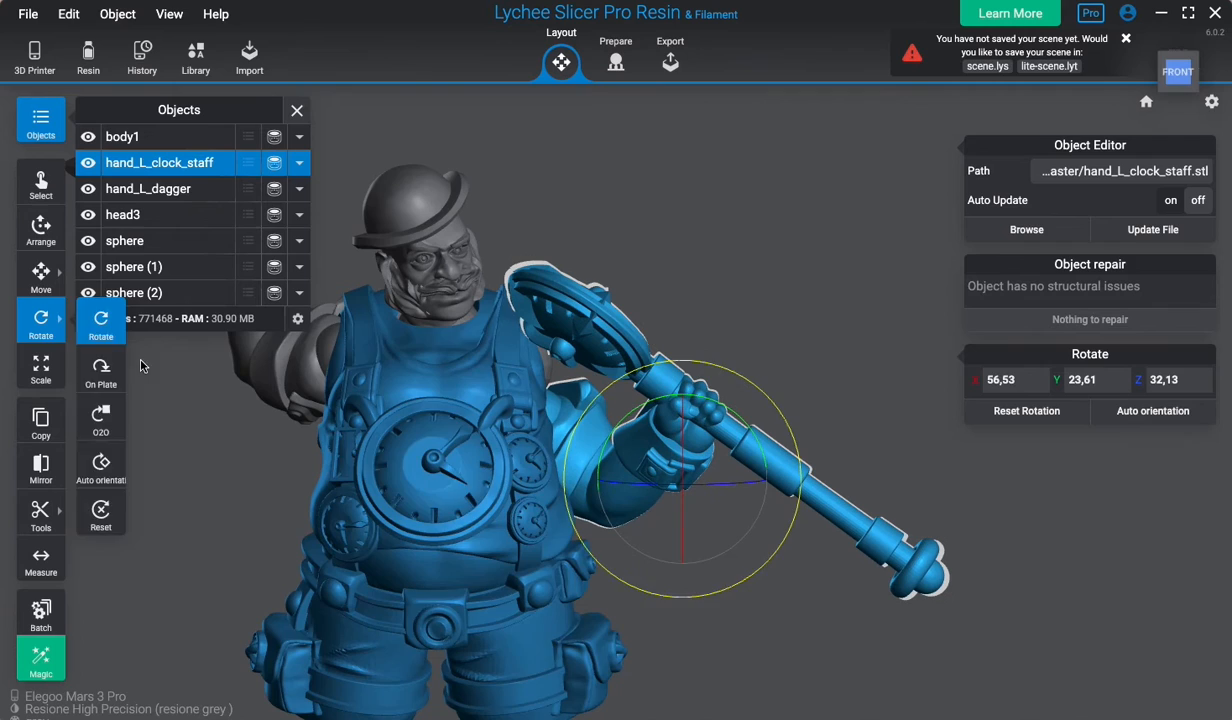
click(41, 277)
drag(681, 360, 686, 277)
right_drag(702, 277, 747, 436)
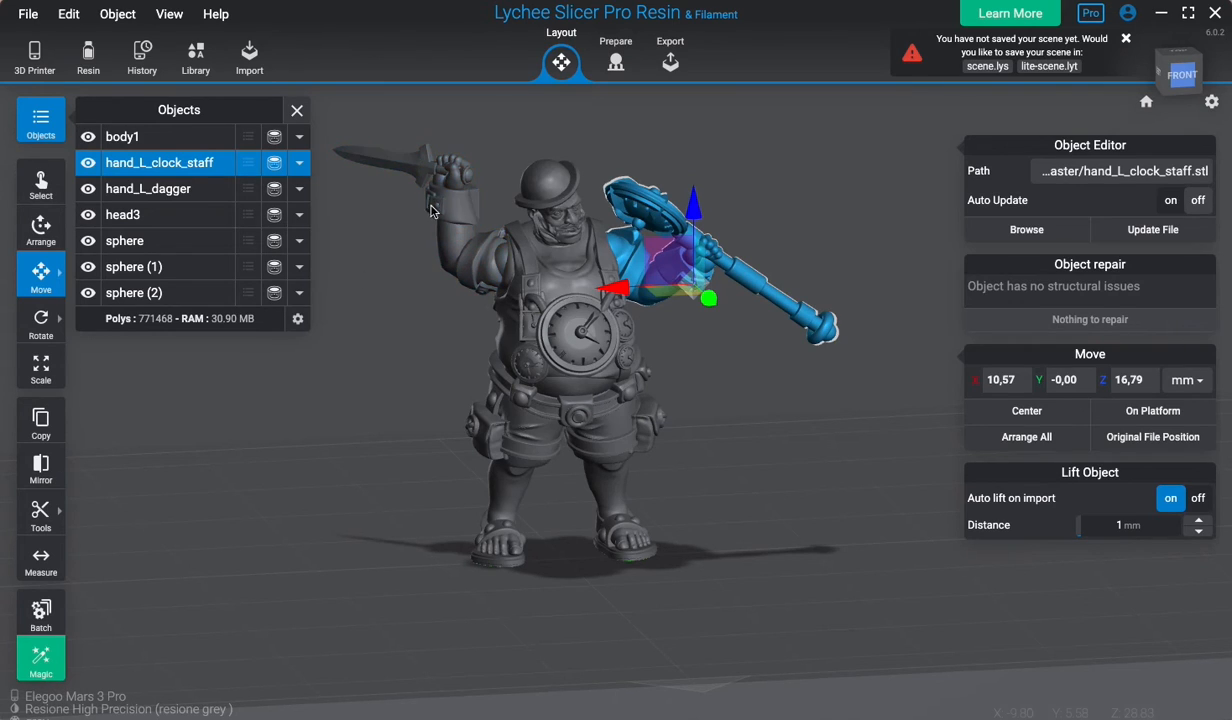
Export all the assembled objects as one STL named full body.stl in the master folder, replacing the existing file.
click(670, 63)
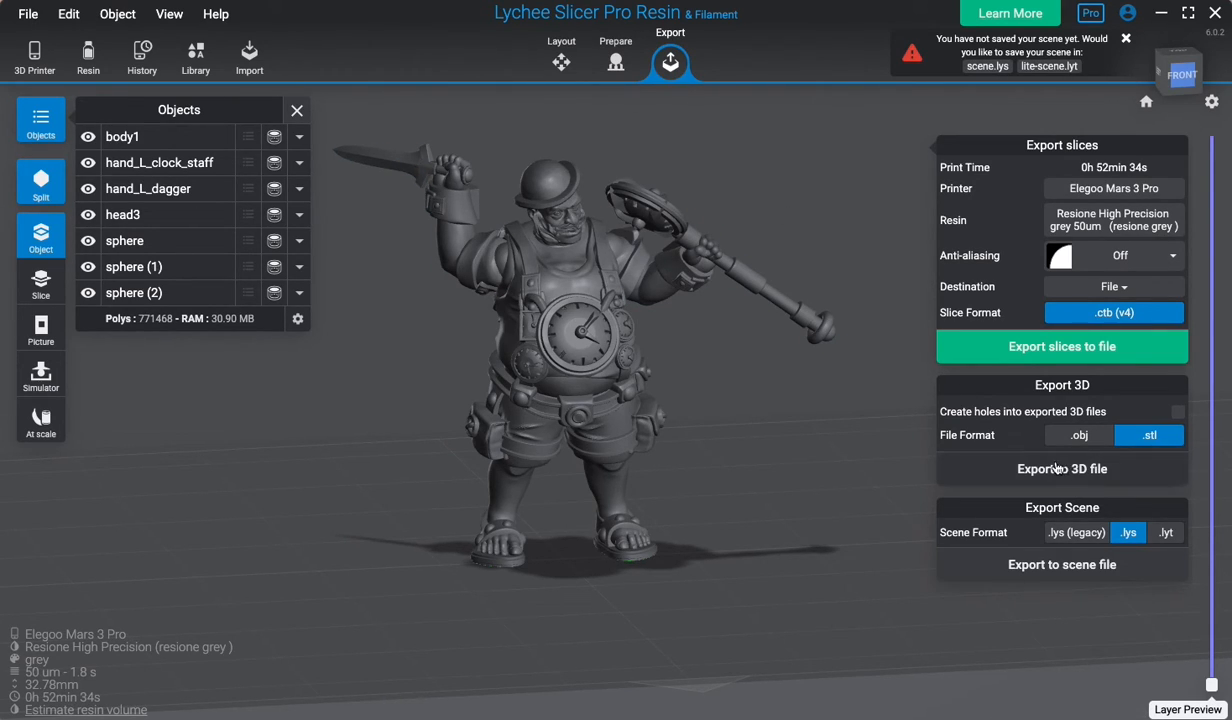
drag(872, 110, 293, 596)
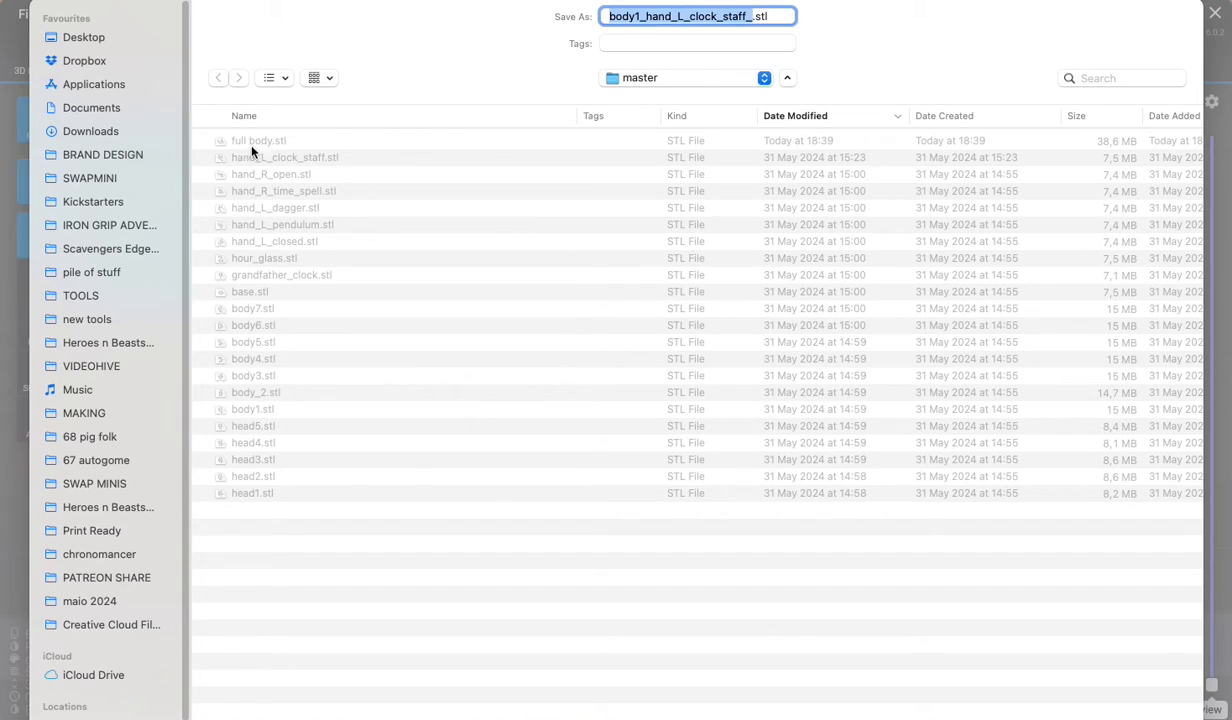
click(243, 145)
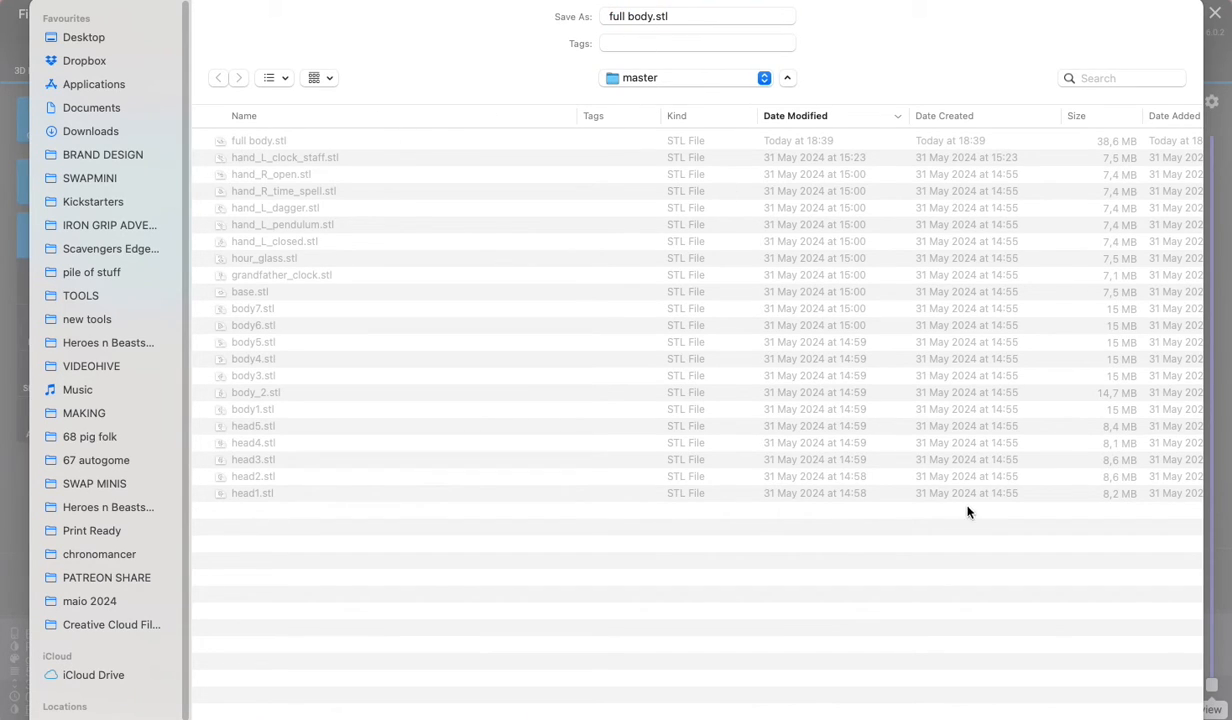
key(Return)
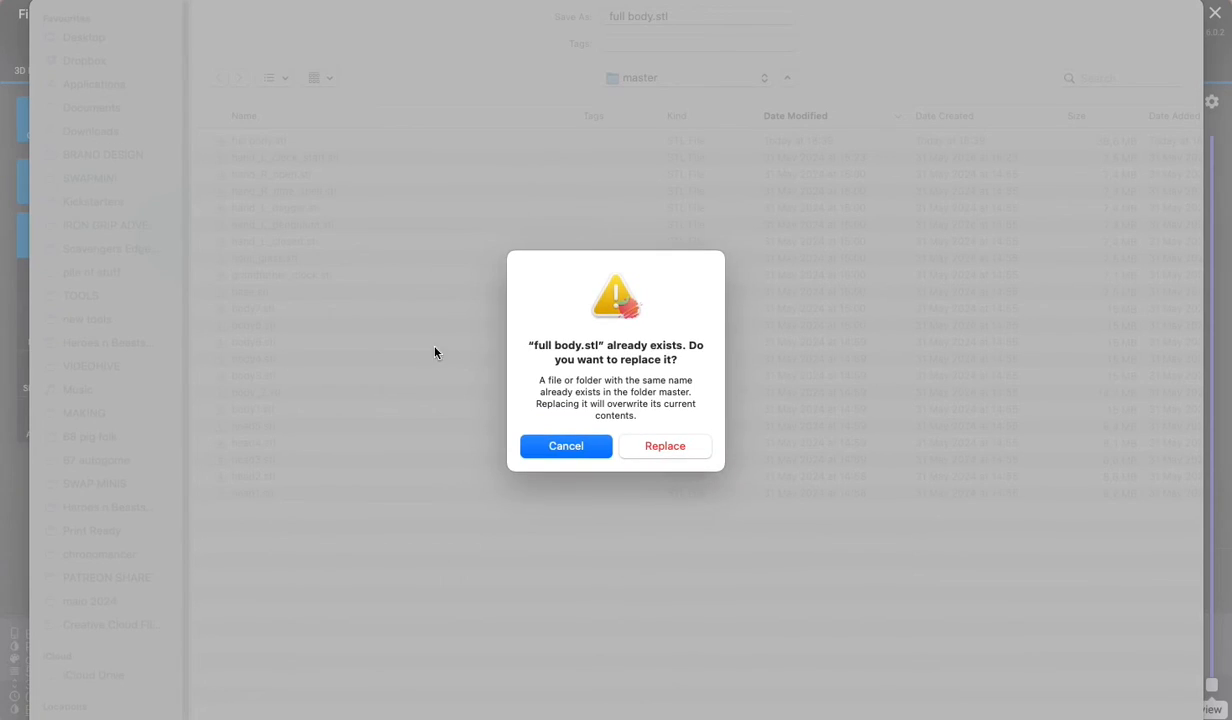
click(682, 452)
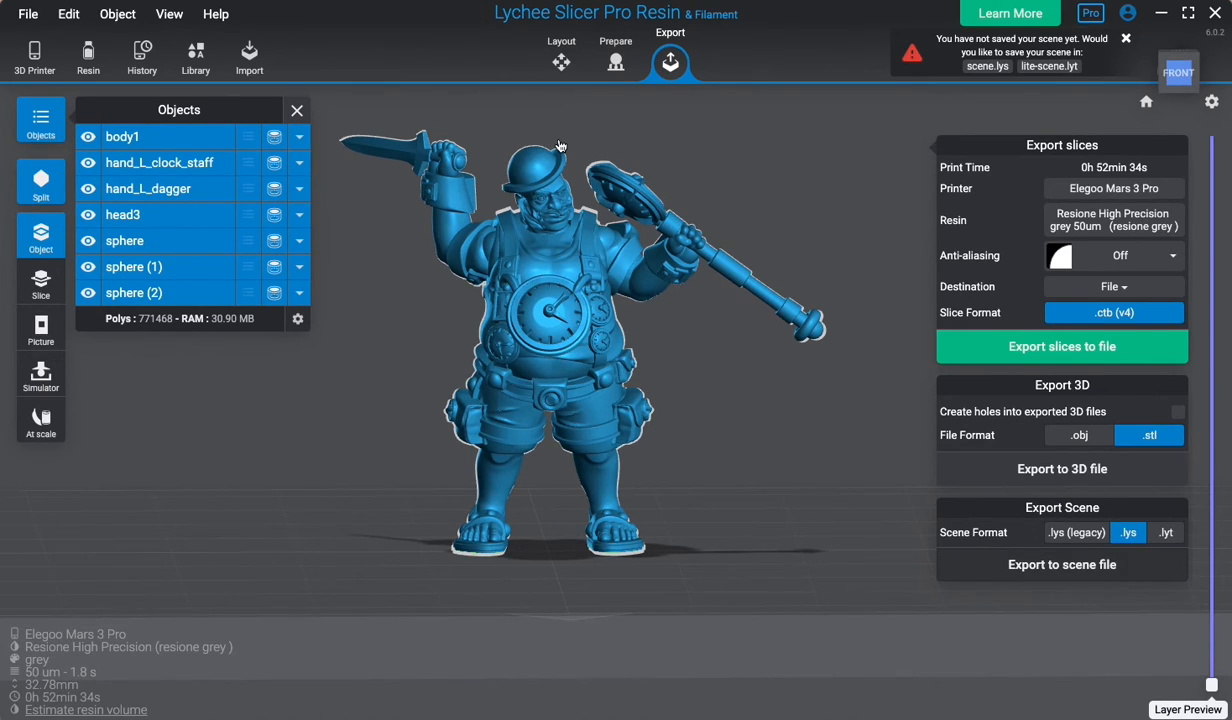
Save the scene as full body.lys in the master folder.
key(super+s)
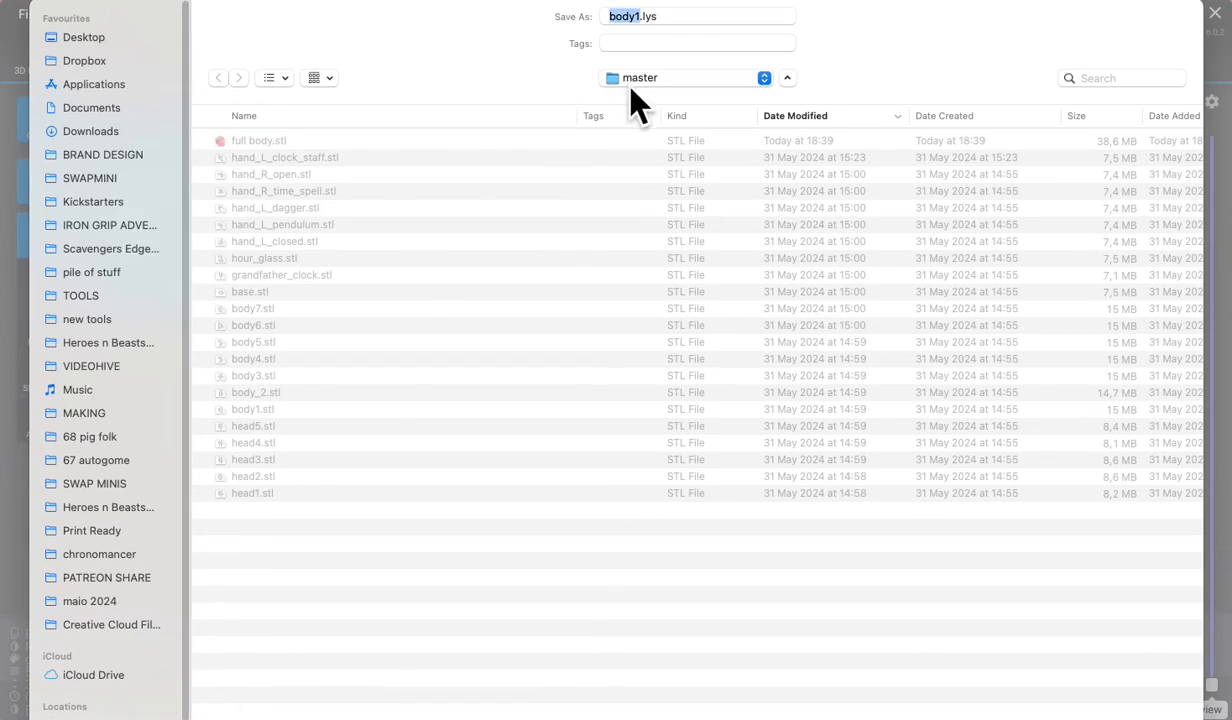
click(256, 141)
key(Return)
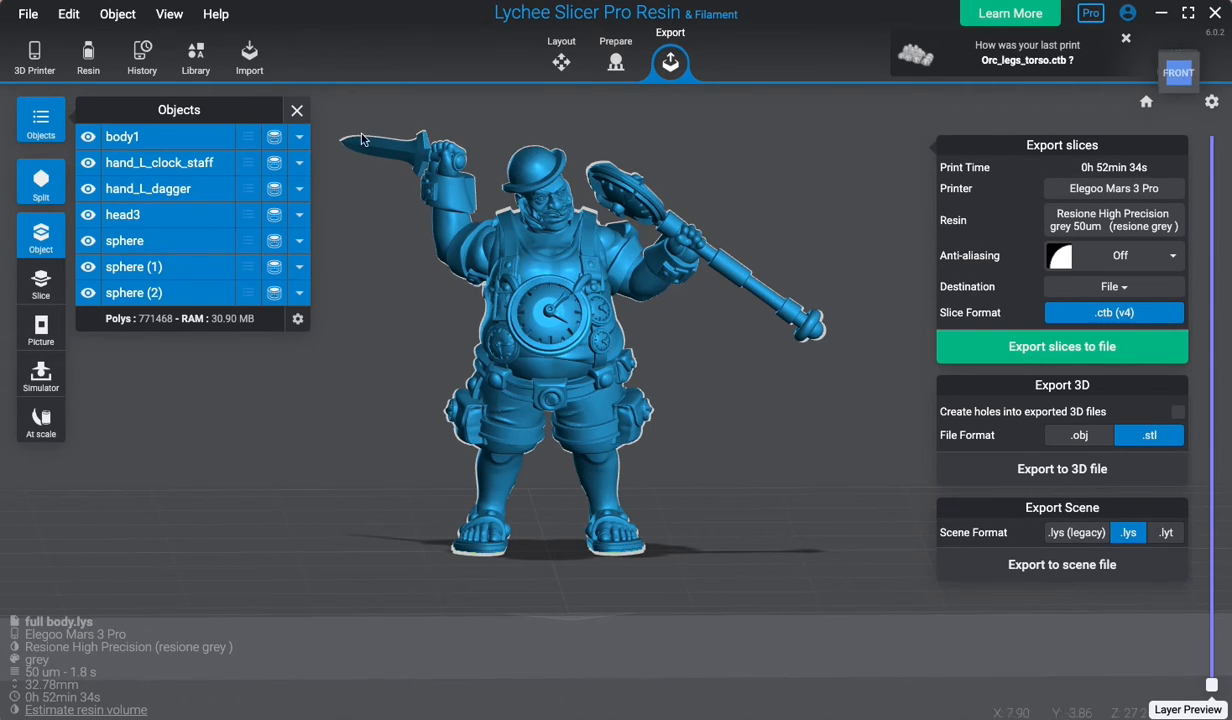
Start a new scene and import full body.stl from the master folder.
click(470, 120)
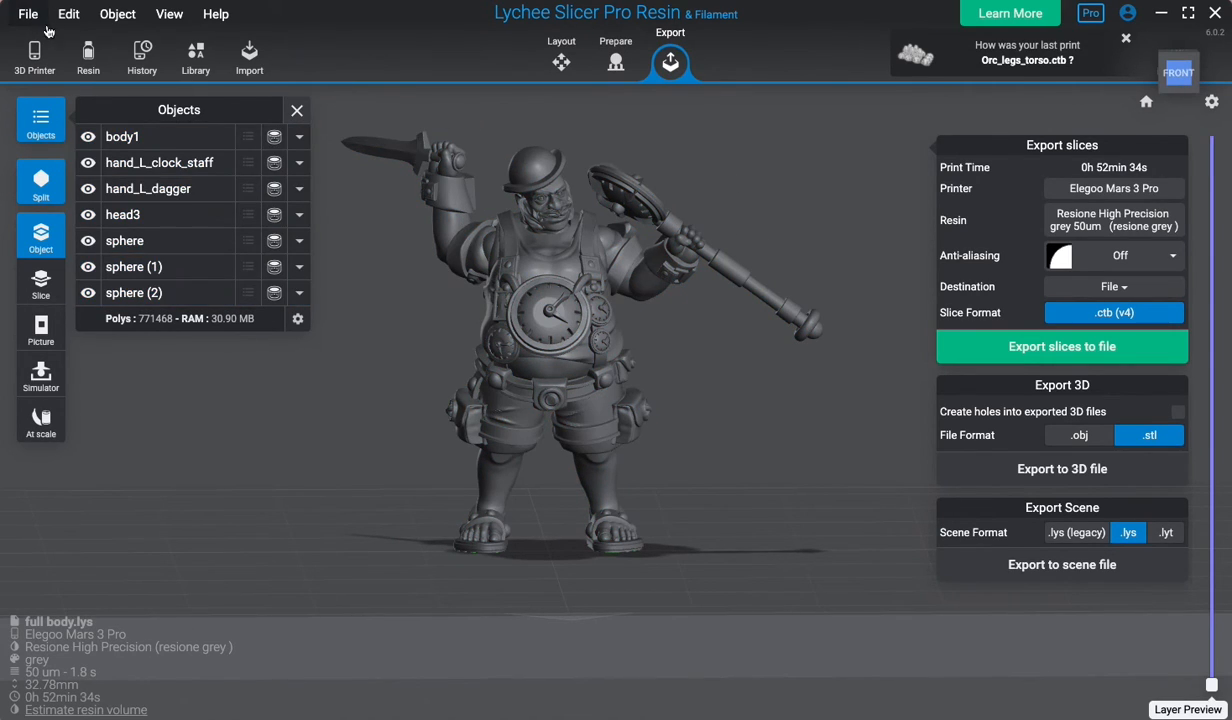
click(40, 20)
click(48, 40)
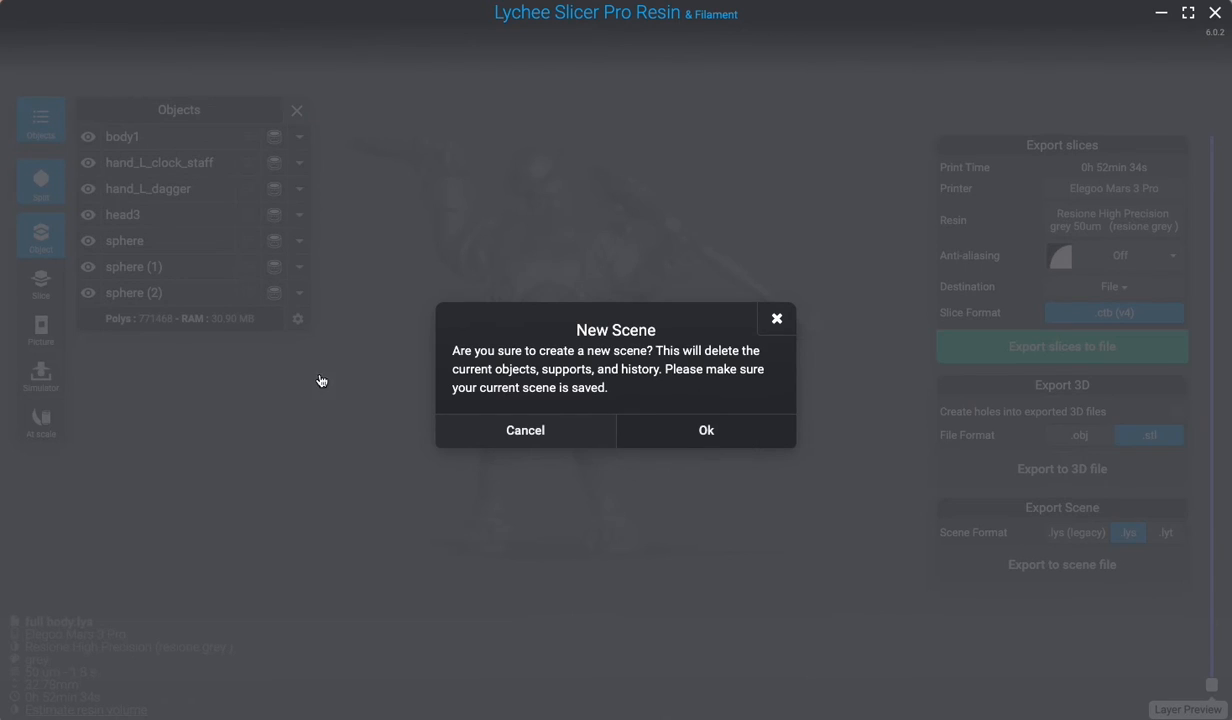
key(super+Tab)
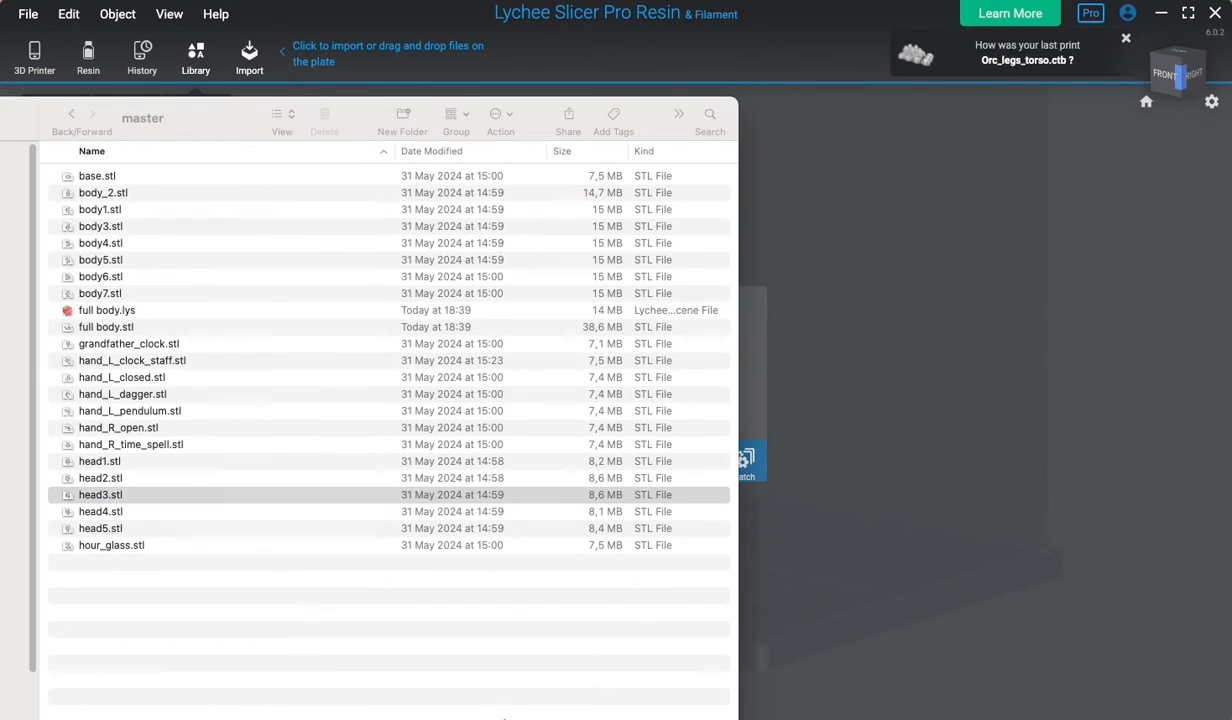
click(129, 329)
drag(107, 330, 880, 300)
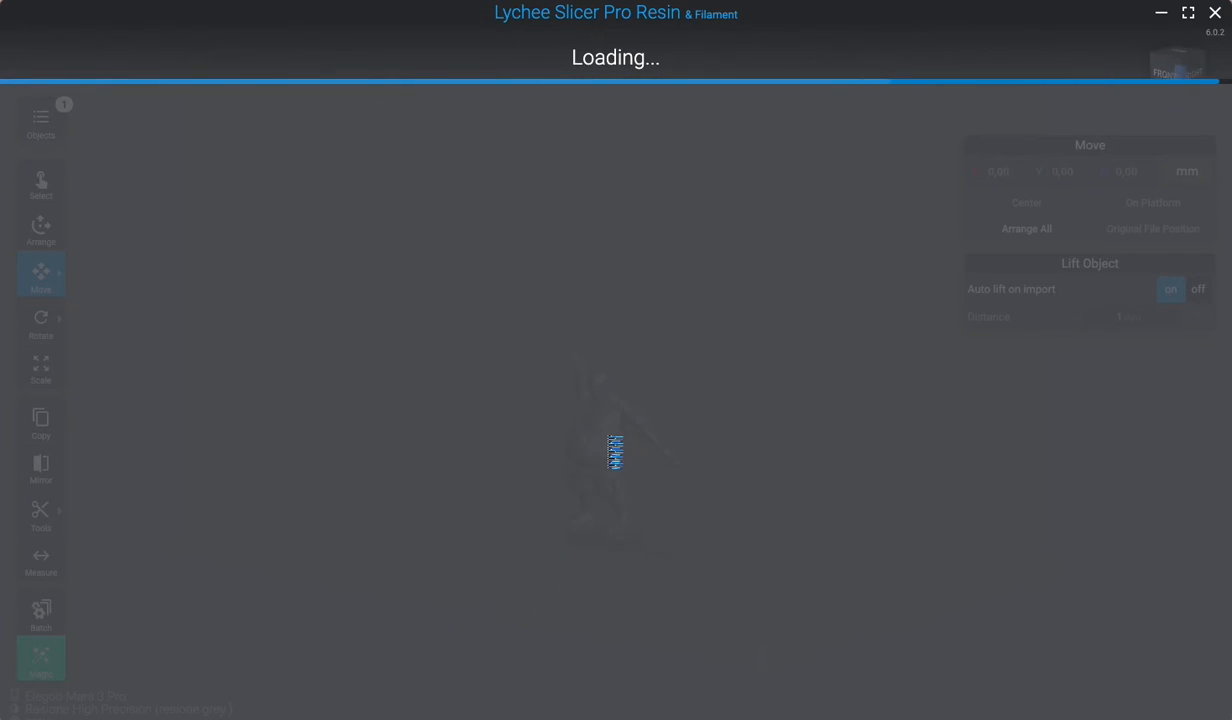
Select the imported full body model and raise it above the build plate to about Z 6.31.
scroll(610, 488, up, 7)
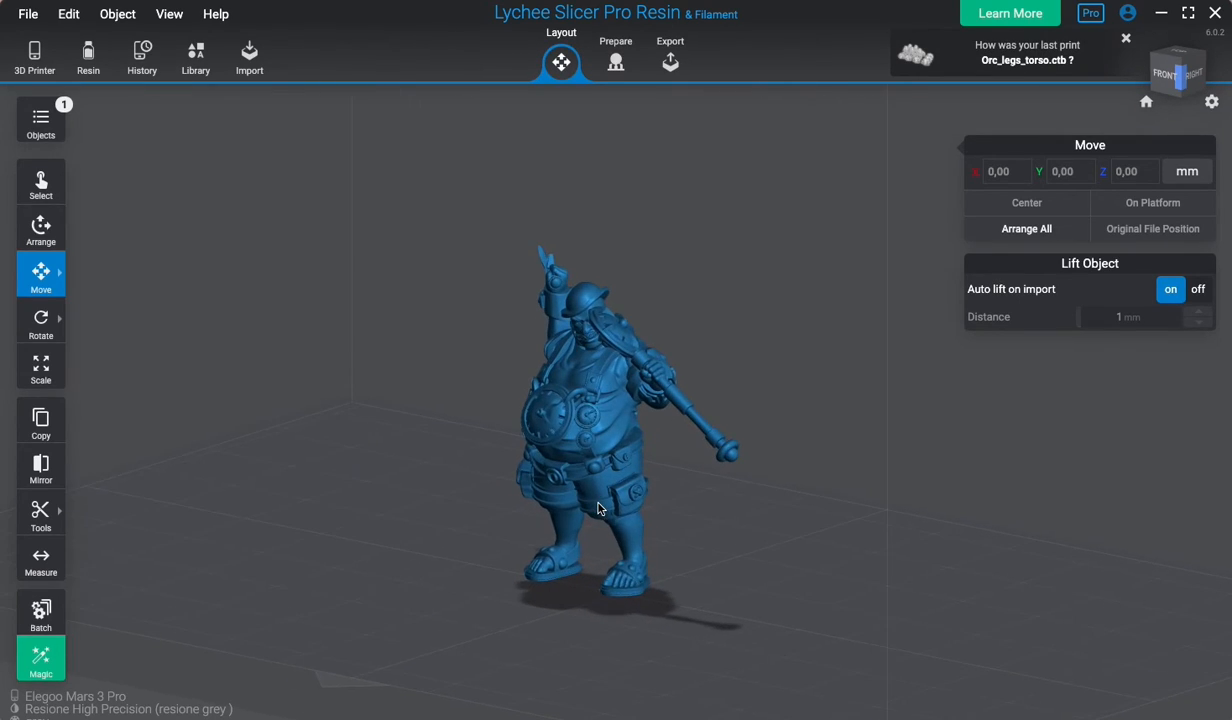
click(613, 428)
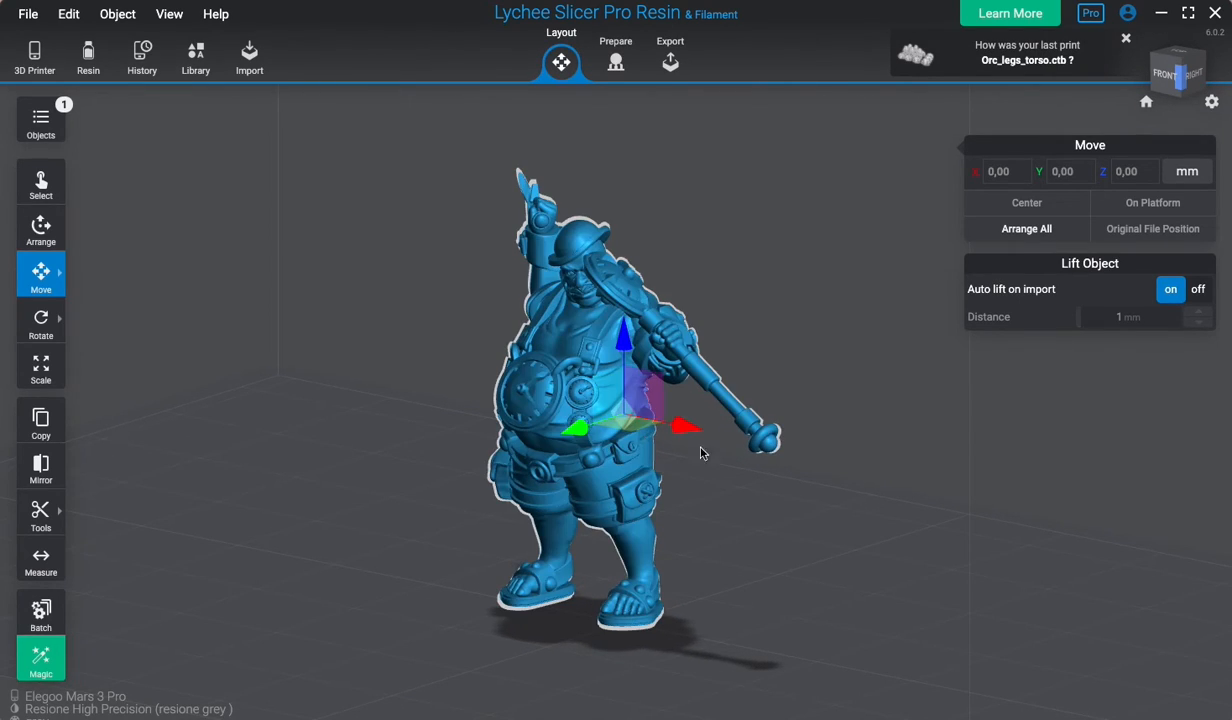
click(46, 326)
click(50, 331)
click(92, 328)
right_drag(385, 413, 488, 424)
click(48, 279)
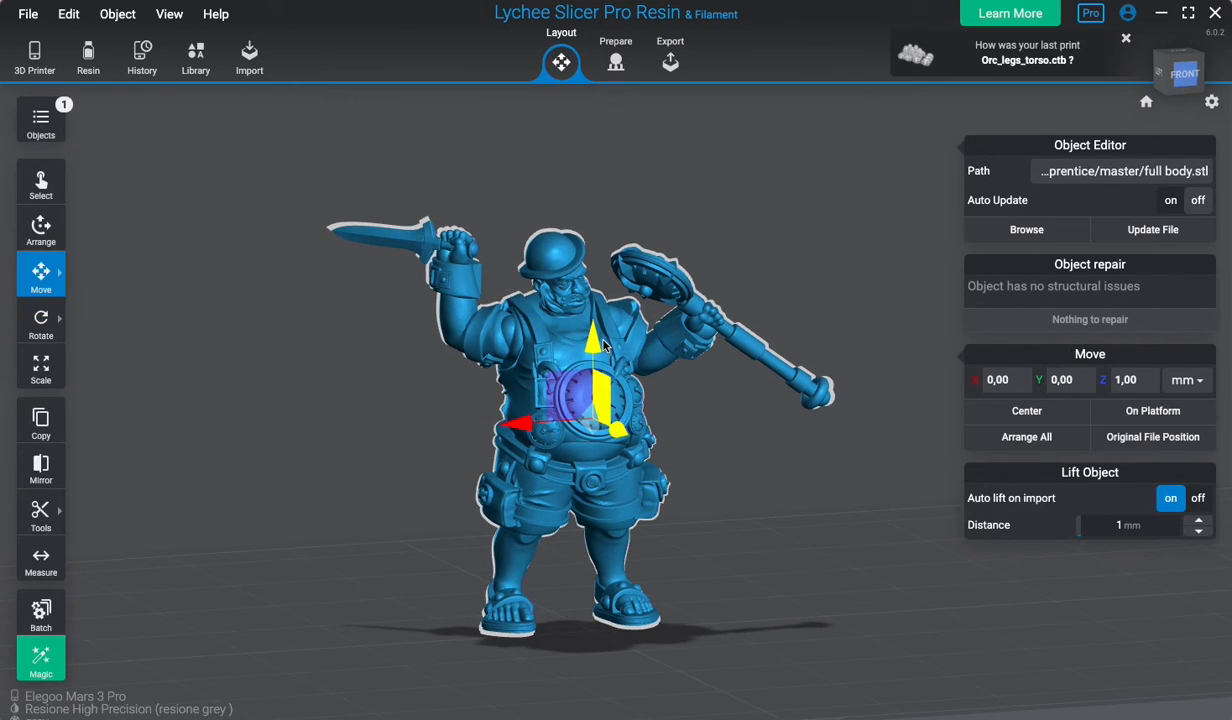
drag(597, 343, 596, 276)
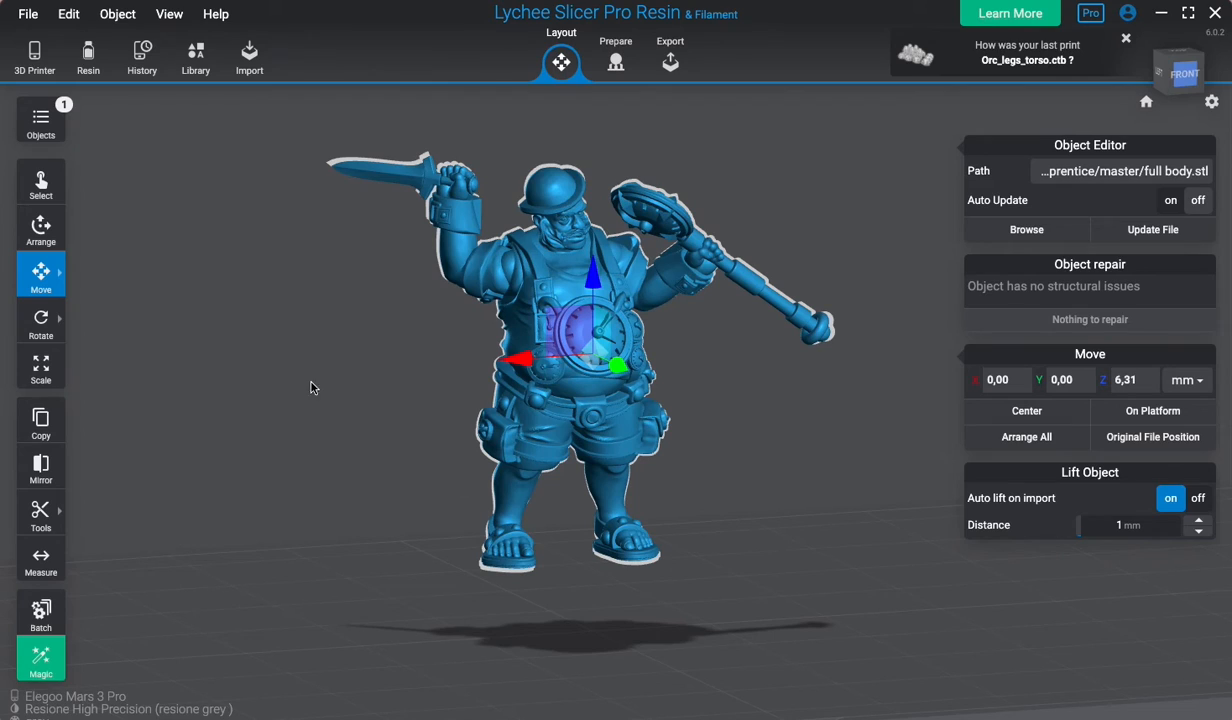
Tilt the full body model backward to about -38.5 degrees around X.
mouse_move(48, 326)
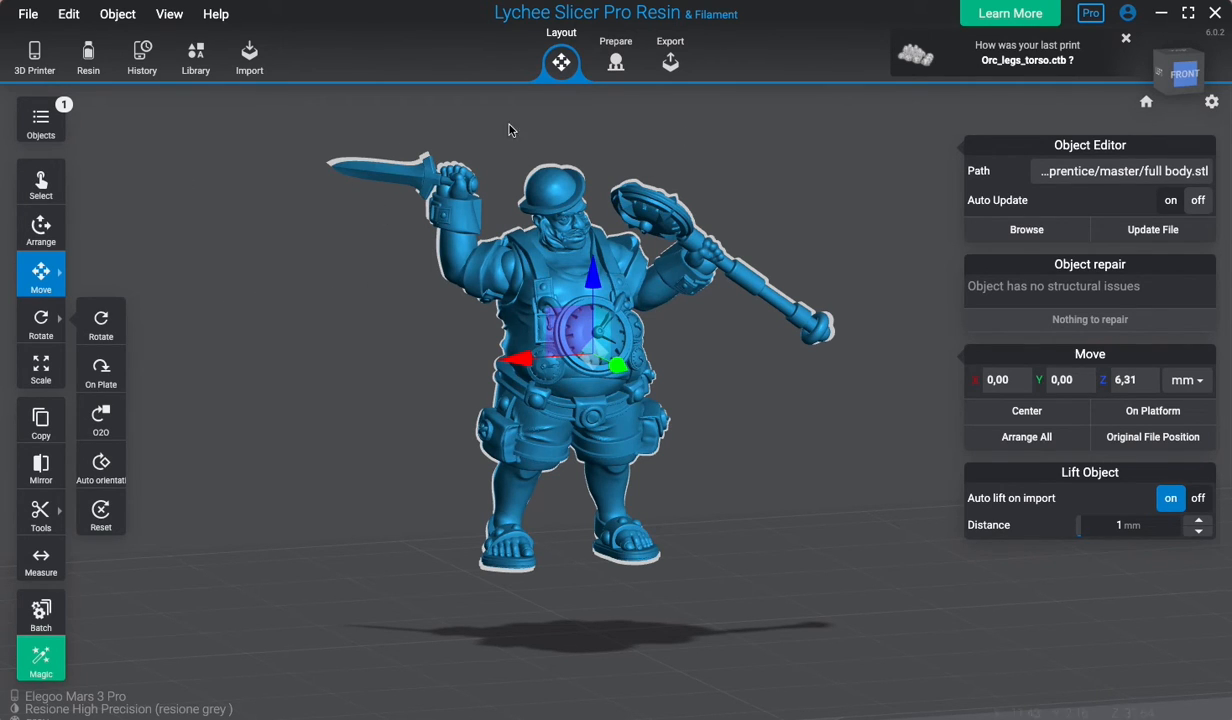
drag(508, 130, 341, 154)
click(101, 322)
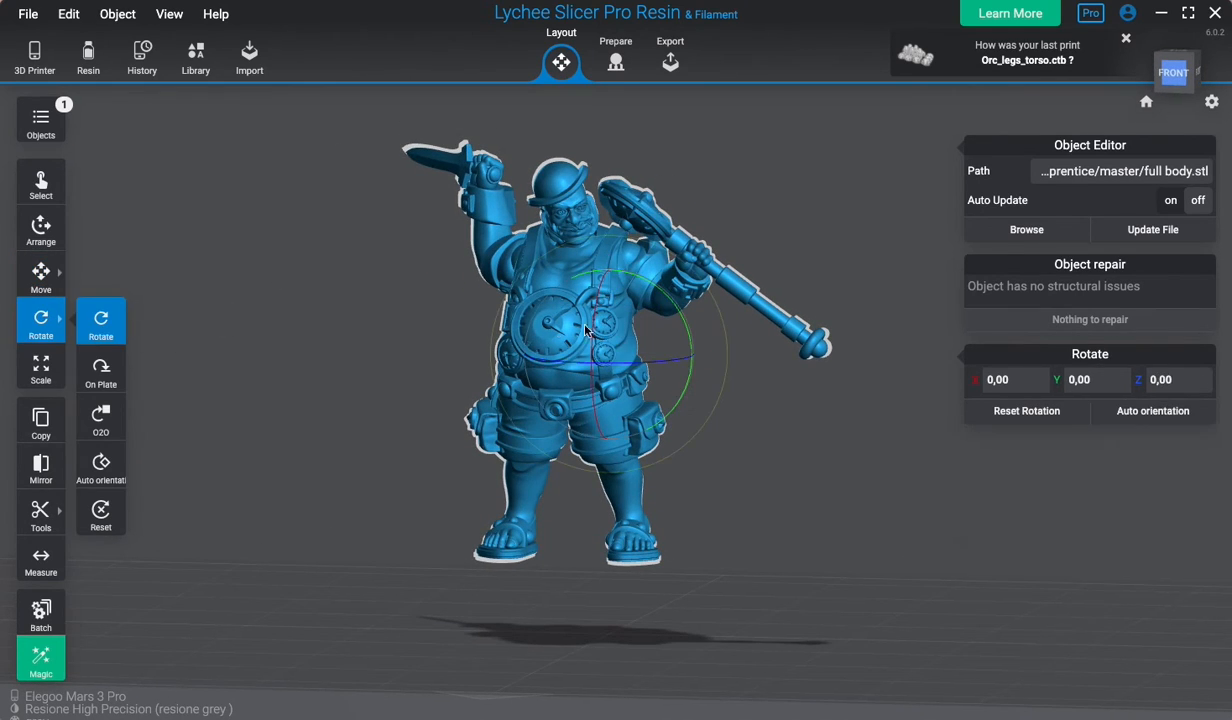
drag(600, 330, 490, 562)
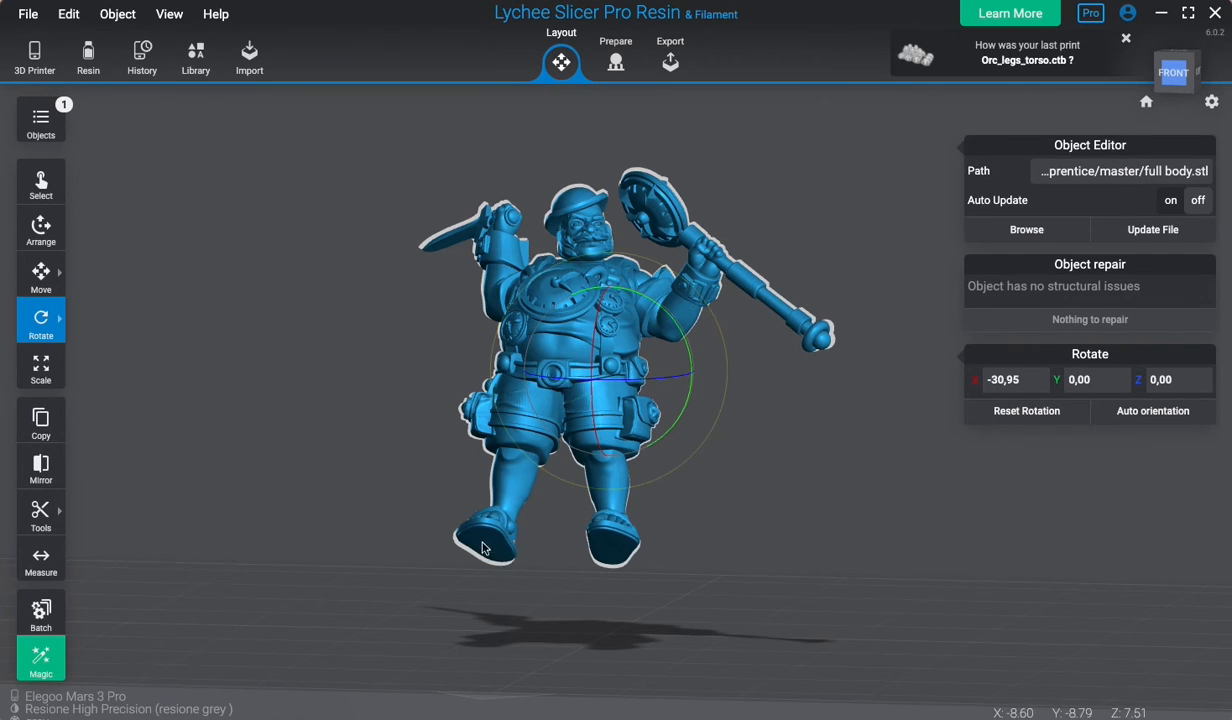
drag(710, 586, 813, 574)
drag(739, 531, 965, 360)
drag(808, 391, 432, 347)
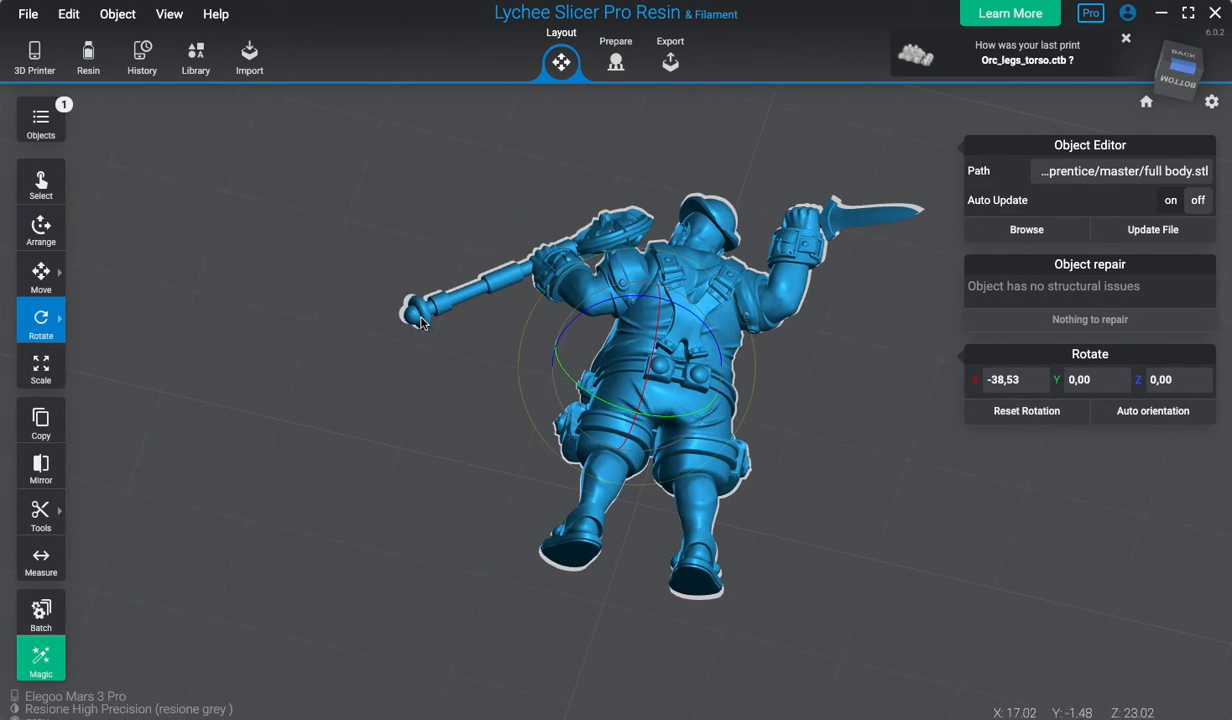
Rotate the full body model to about 40 degrees around Y, checking its orientation from below.
click(433, 355)
click(427, 315)
drag(430, 331, 878, 237)
drag(855, 296, 706, 334)
drag(626, 309, 680, 310)
drag(693, 310, 797, 514)
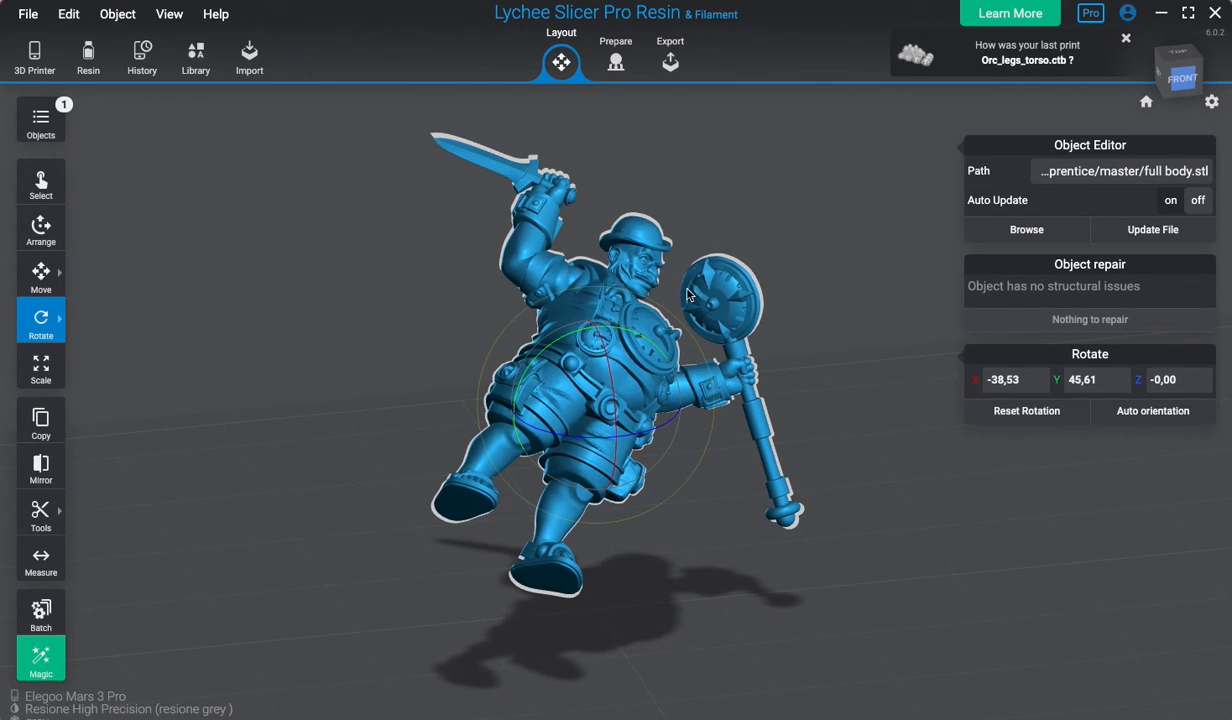
drag(573, 345, 485, 280)
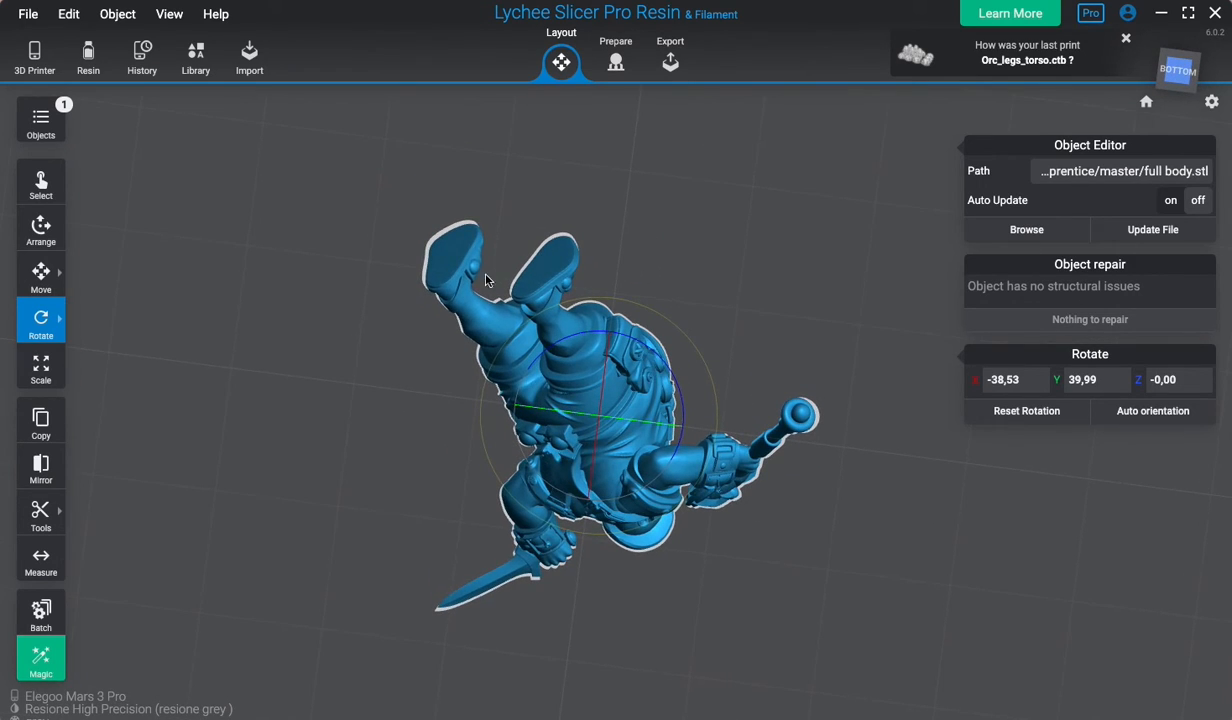
Switch to support preparation and search the selected model for islands with Fast accuracy.
click(614, 65)
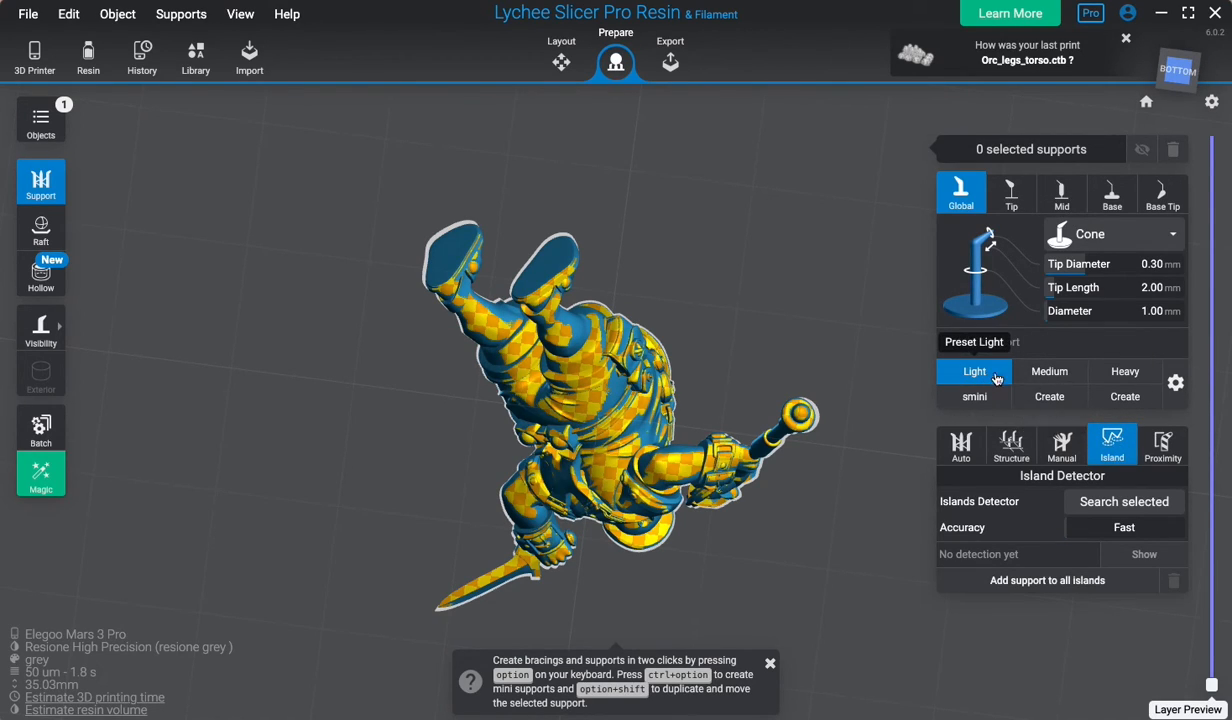
click(1128, 510)
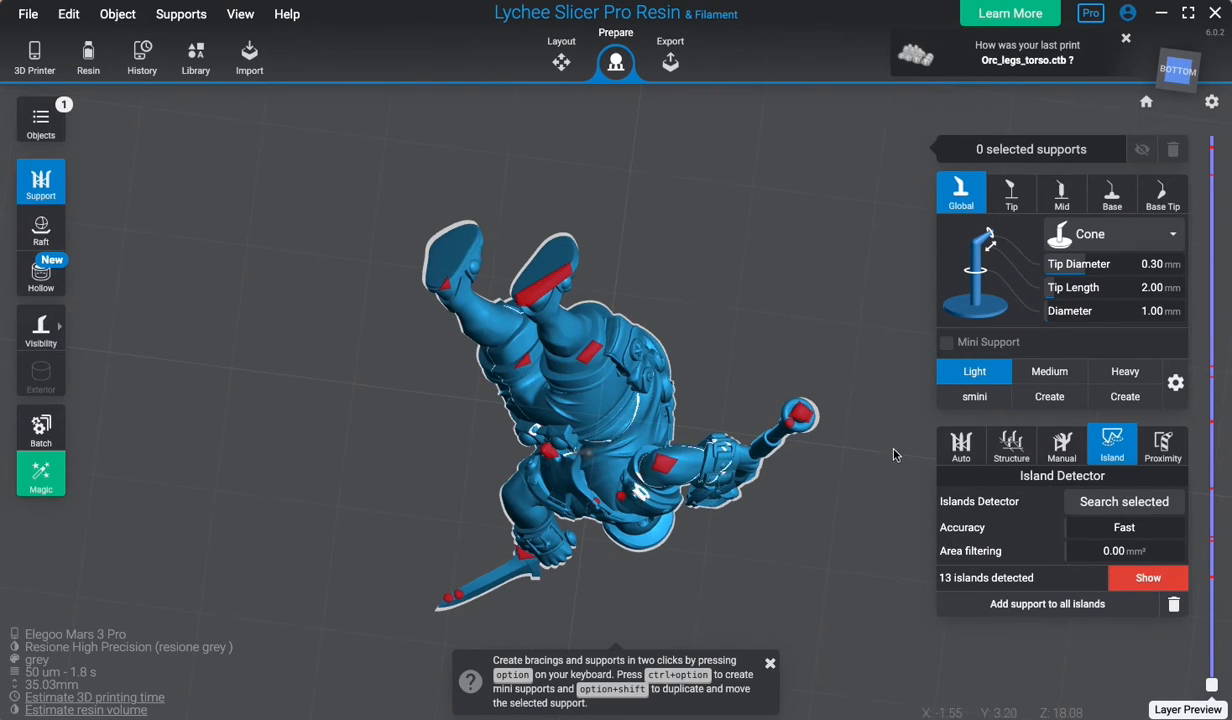
scroll(740, 338, up, 2)
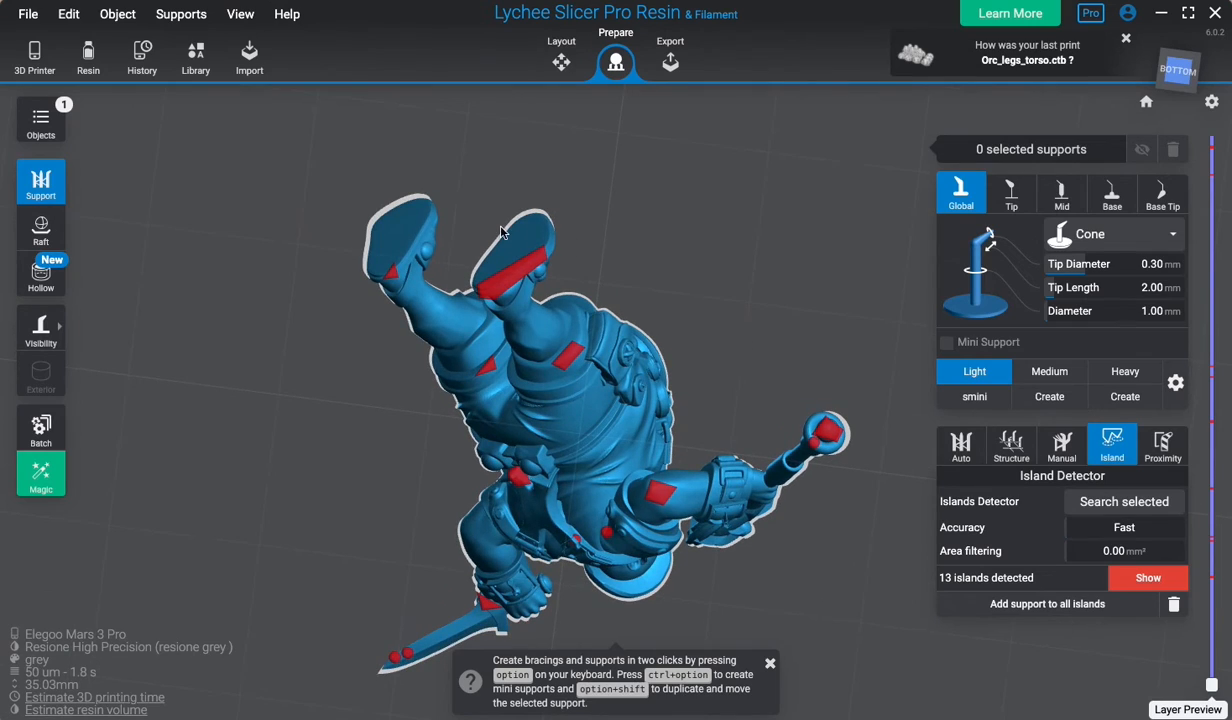
scroll(298, 308, up, 3)
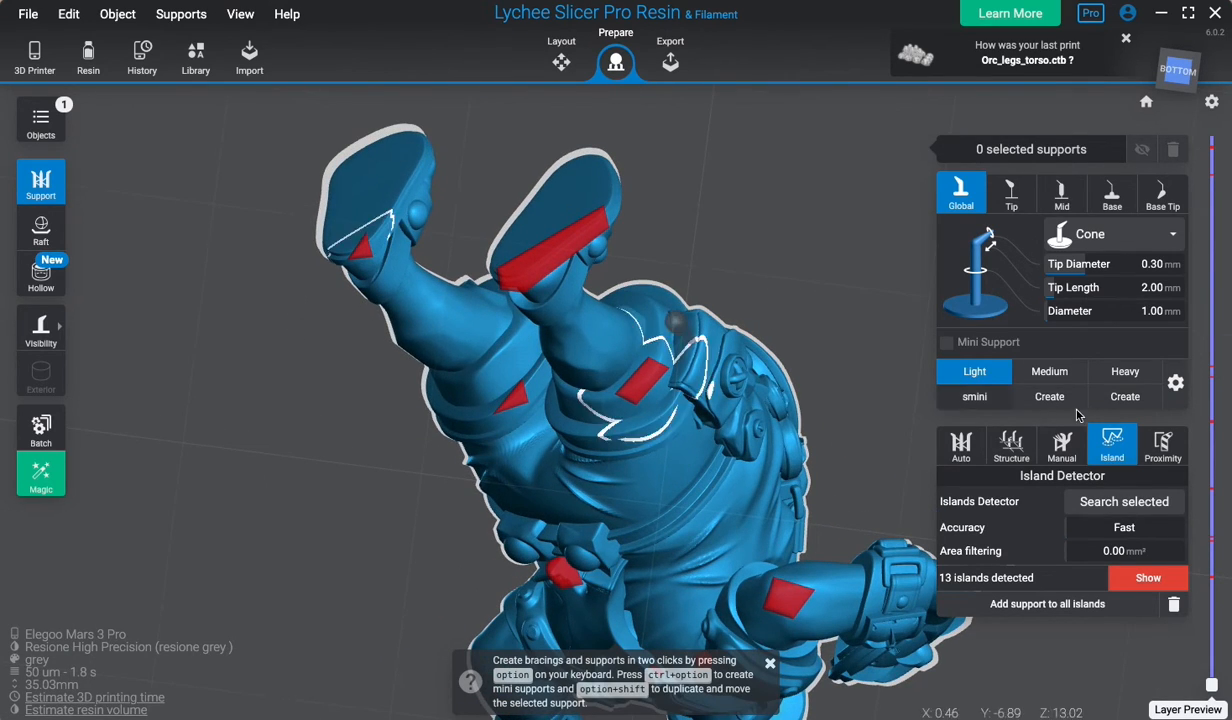
Choose the Medium support preset and add a support on the red island at the raised foot's heel.
click(783, 285)
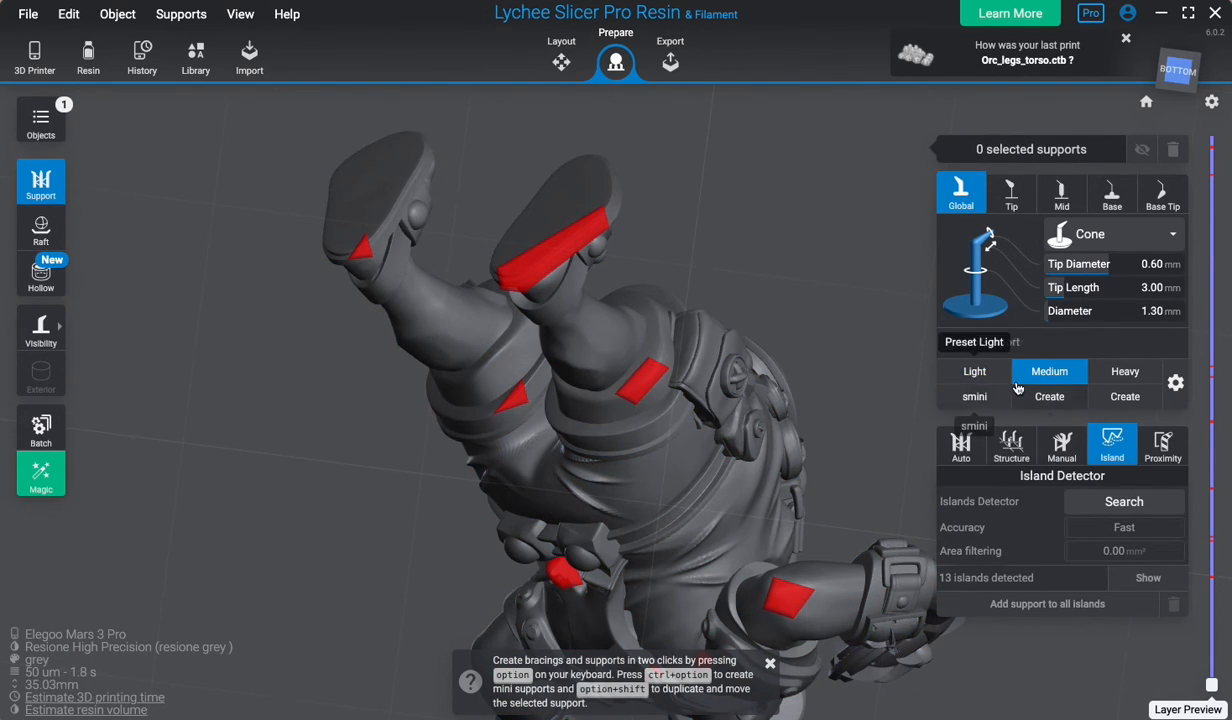
click(318, 212)
scroll(270, 232, up, 3)
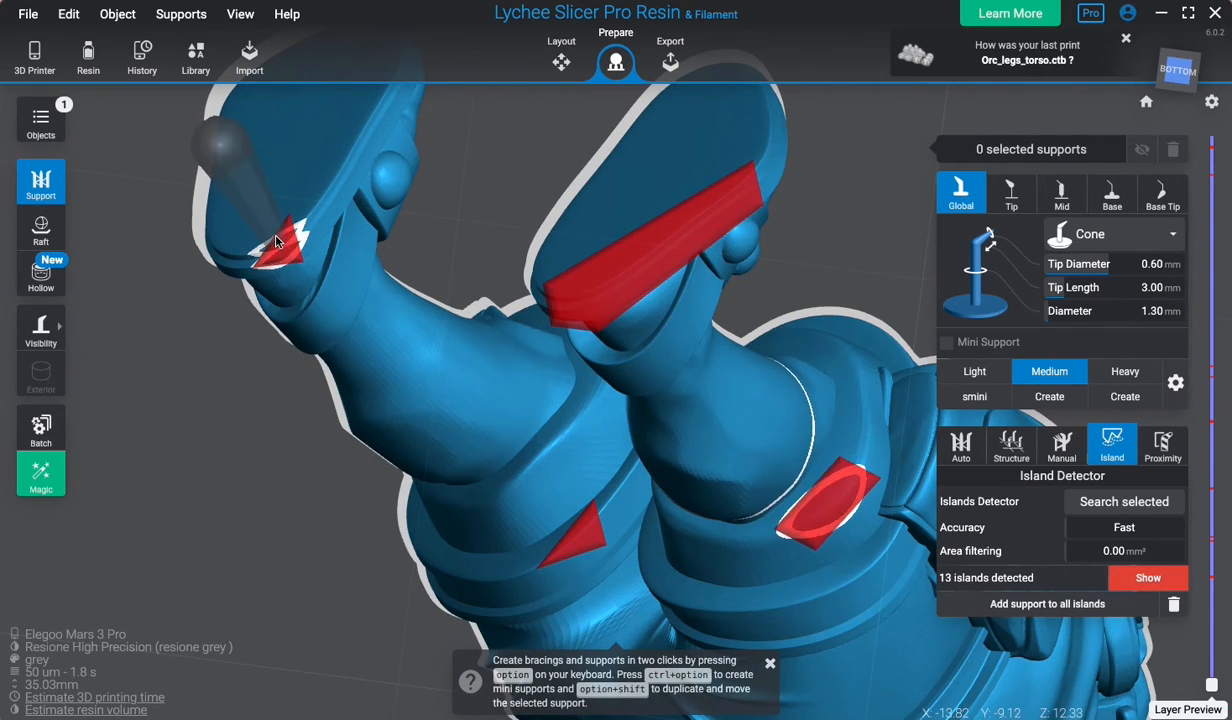
click(284, 243)
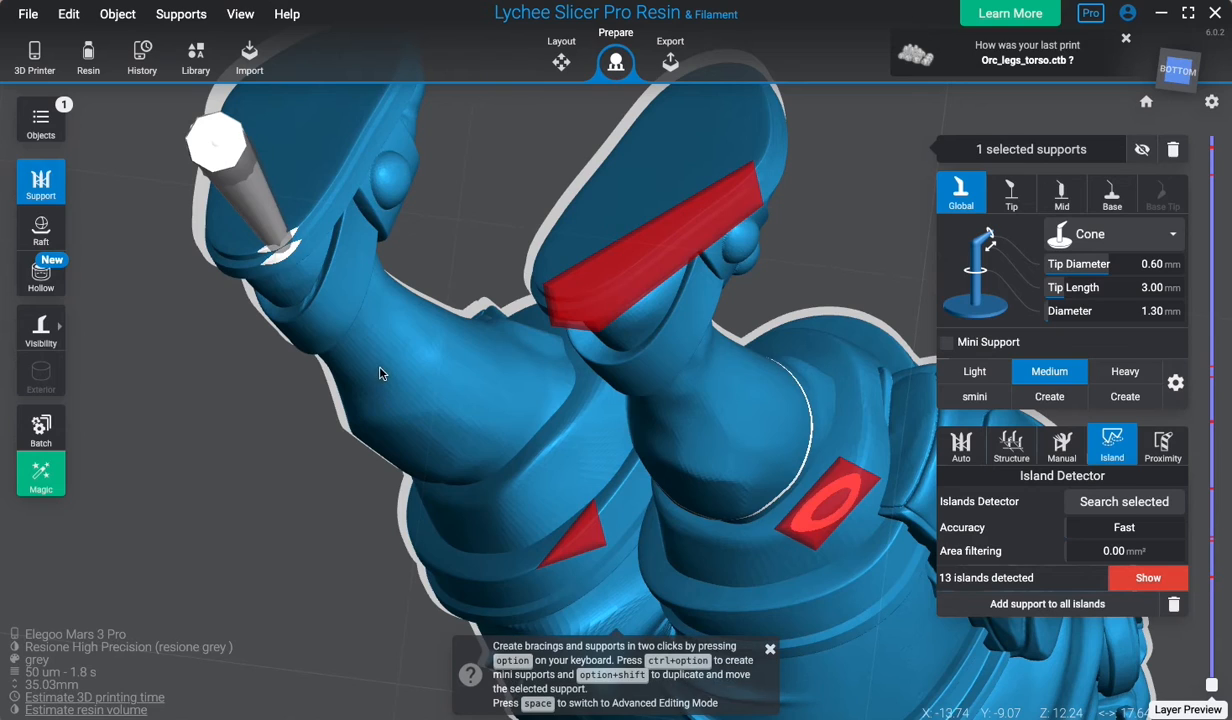
Undo the heel support, add it again on the red heel island, and support the heel island of the other foot.
key(super+z)
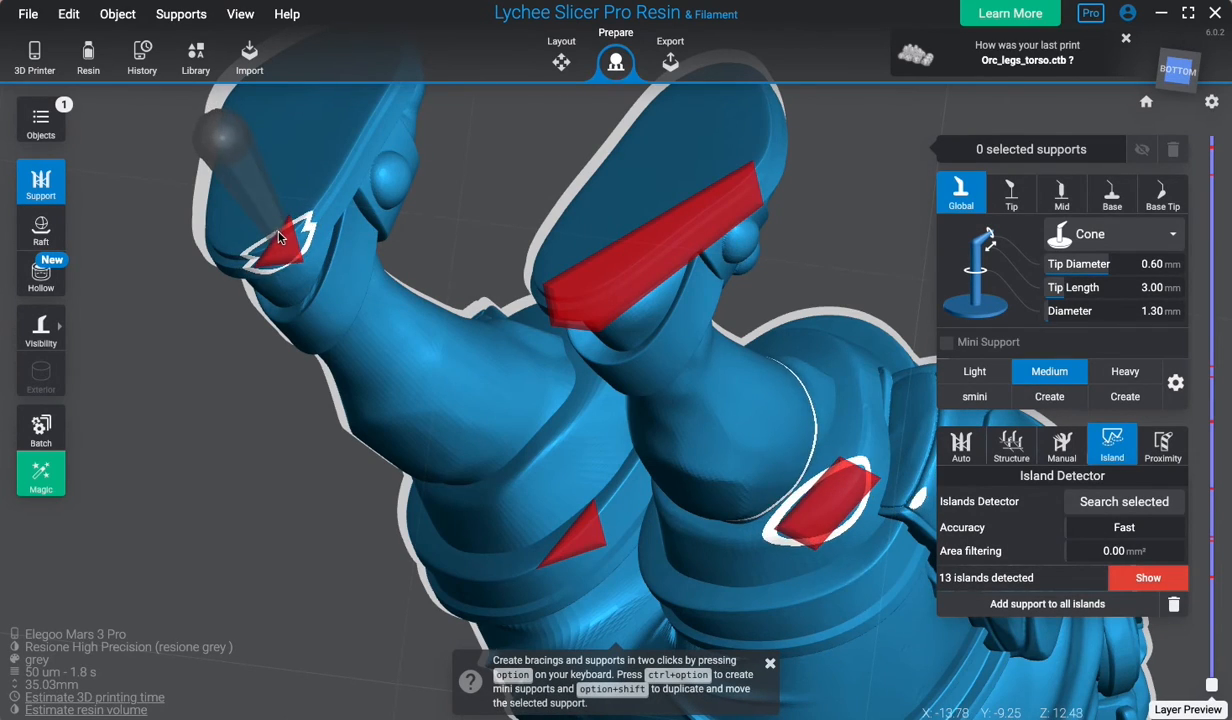
click(282, 240)
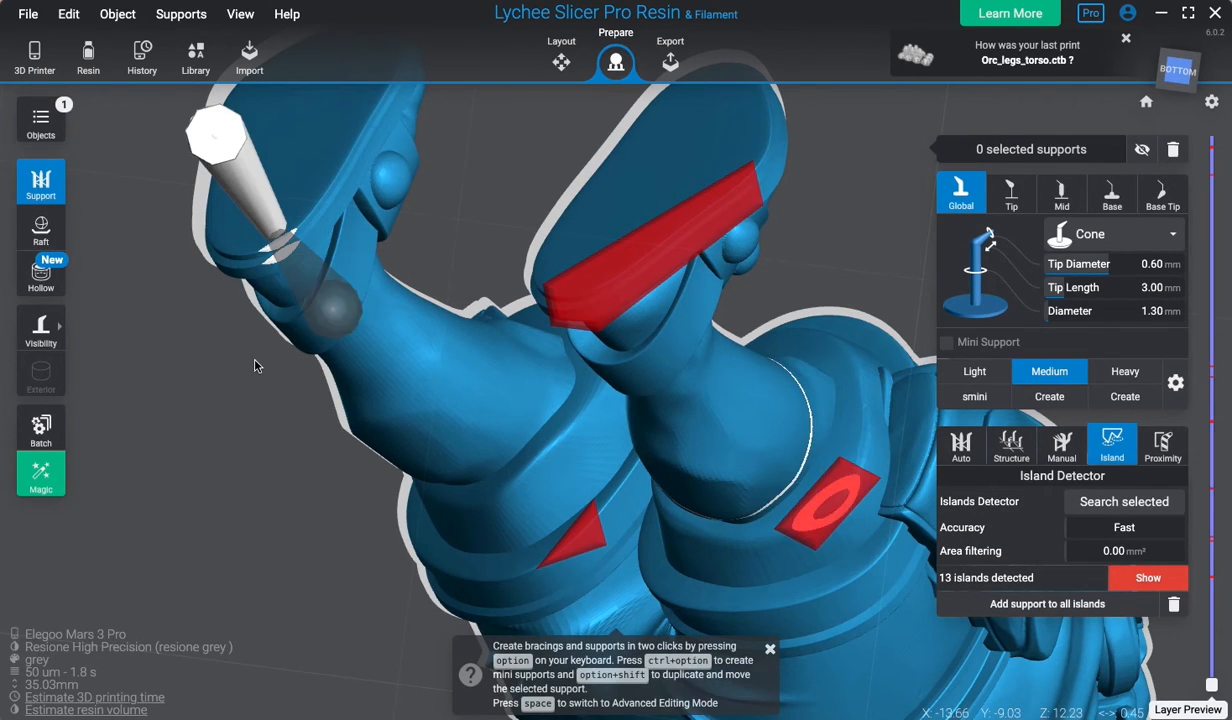
click(605, 278)
Add Medium supports at the middle and toe of both foot soles.
drag(377, 368, 576, 237)
click(641, 244)
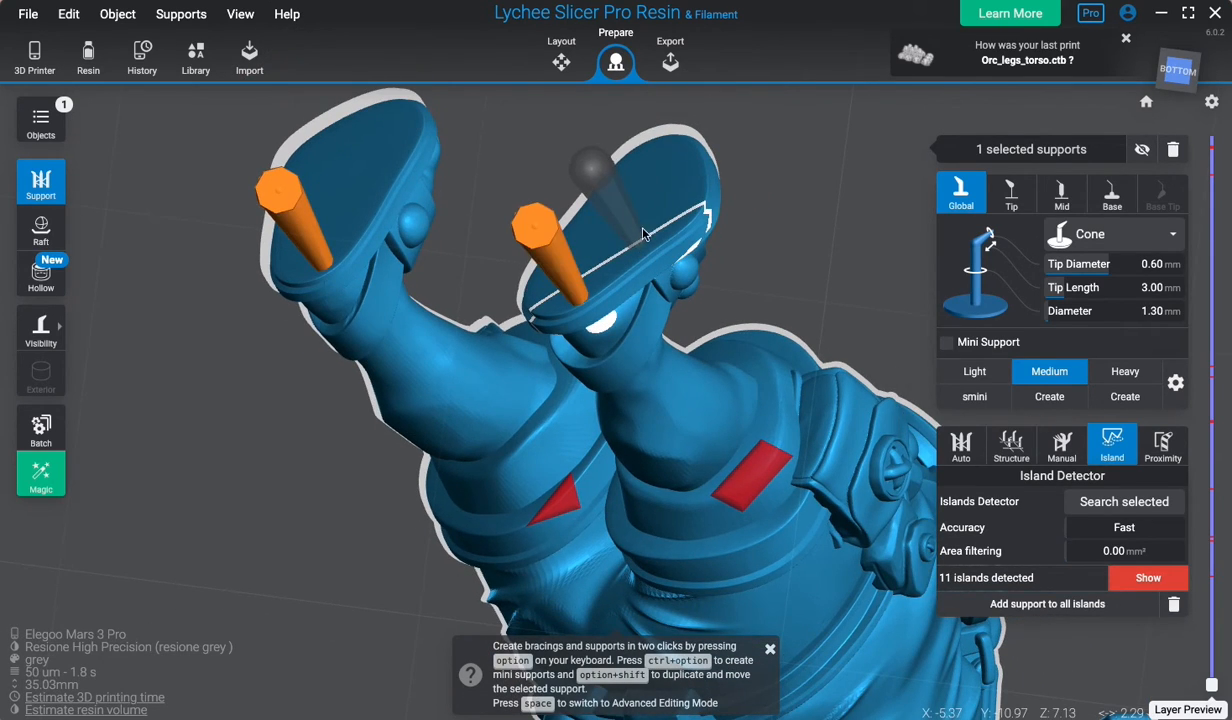
click(646, 170)
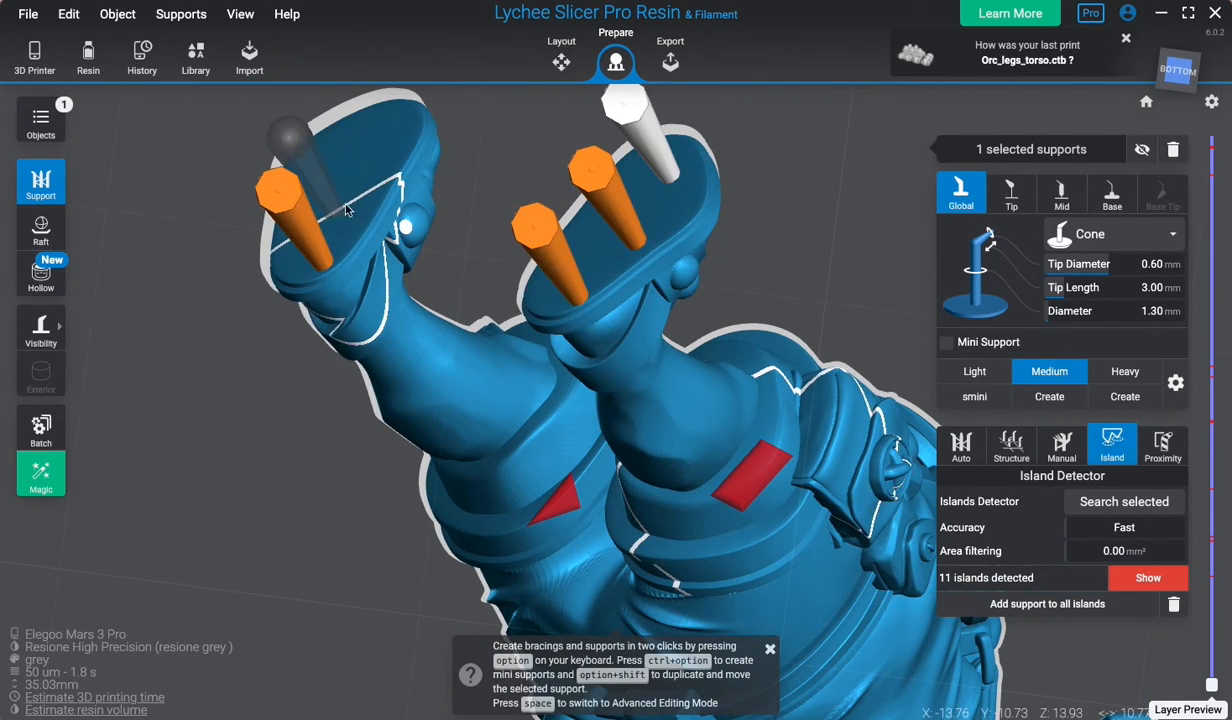
click(346, 208)
click(377, 153)
Add one Medium support on each of the two red islands at the rims around the legs.
drag(267, 362, 763, 457)
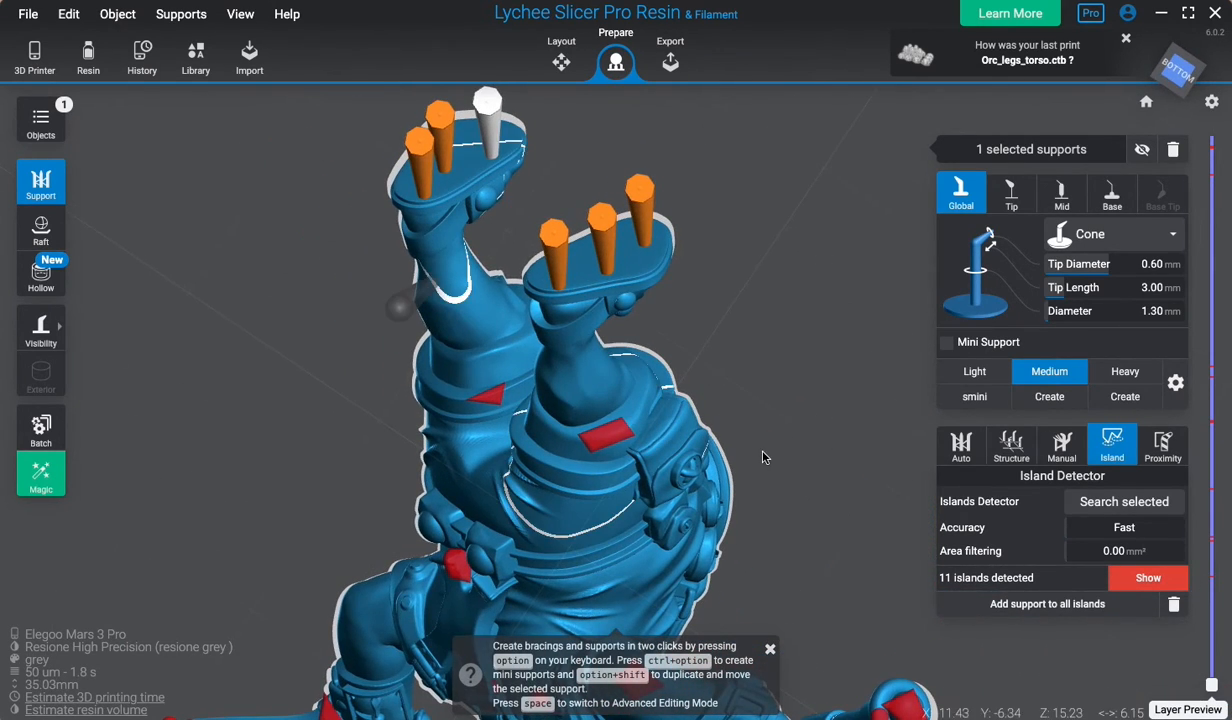
scroll(728, 428, up, 6)
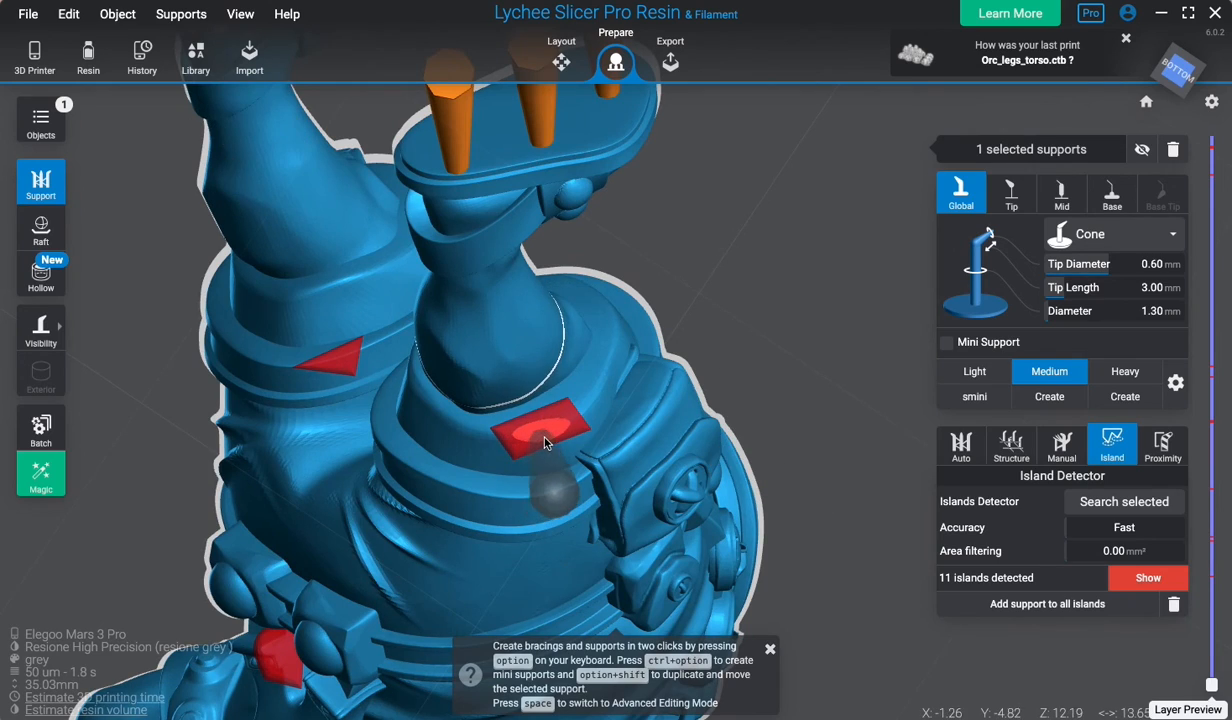
click(547, 443)
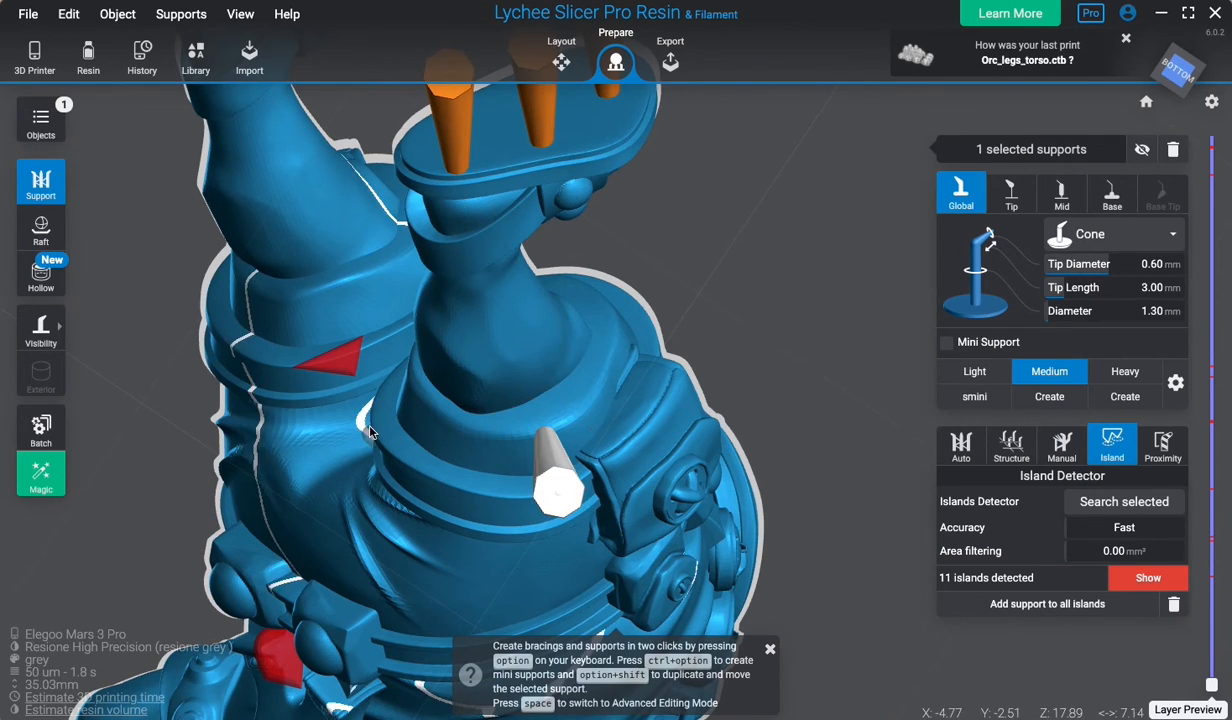
click(330, 360)
Add a Medium support on the red island at the elbow of the arm holding the staff.
scroll(737, 354, down, 4)
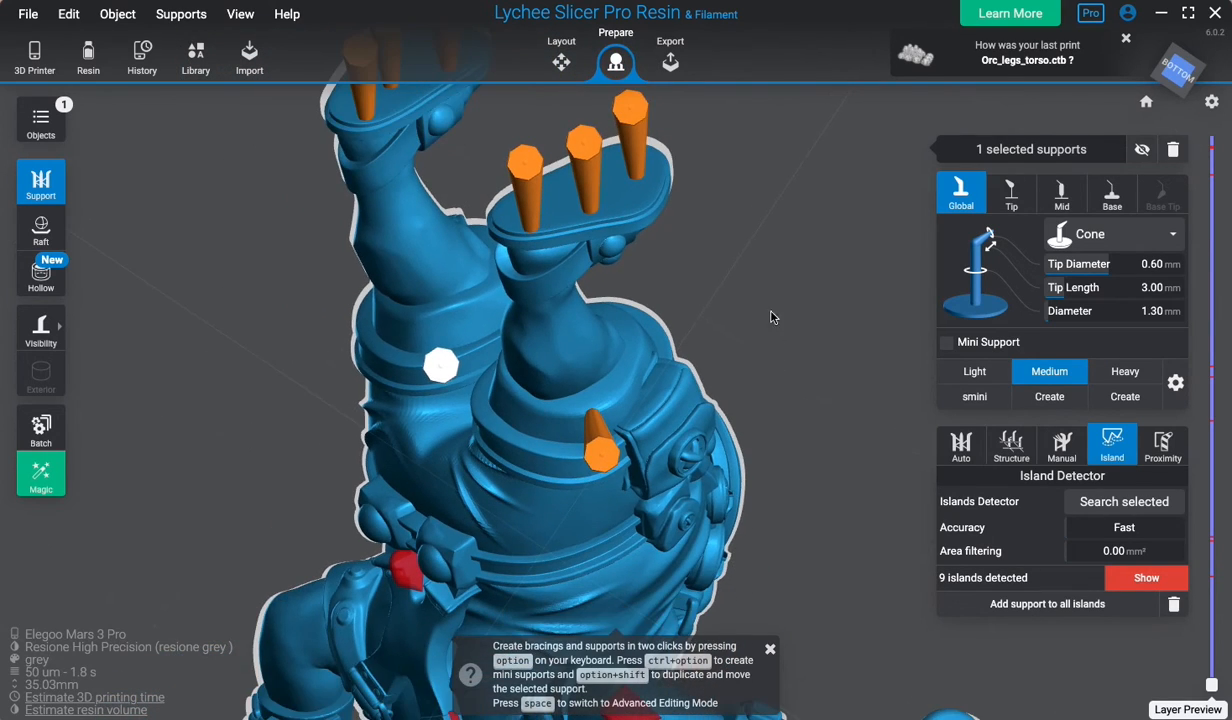
middle_drag(745, 315, 746, 209)
drag(745, 209, 750, 425)
scroll(748, 467, up, 3)
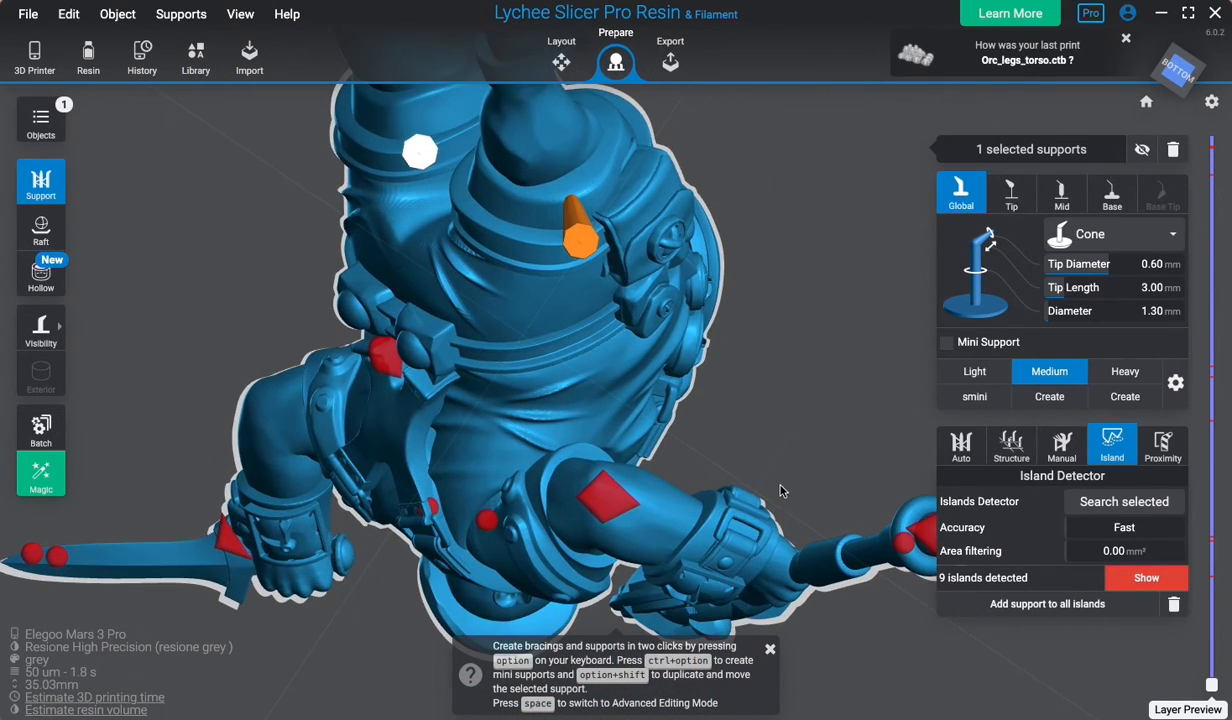
middle_drag(750, 409, 560, 324)
middle_drag(652, 374, 853, 658)
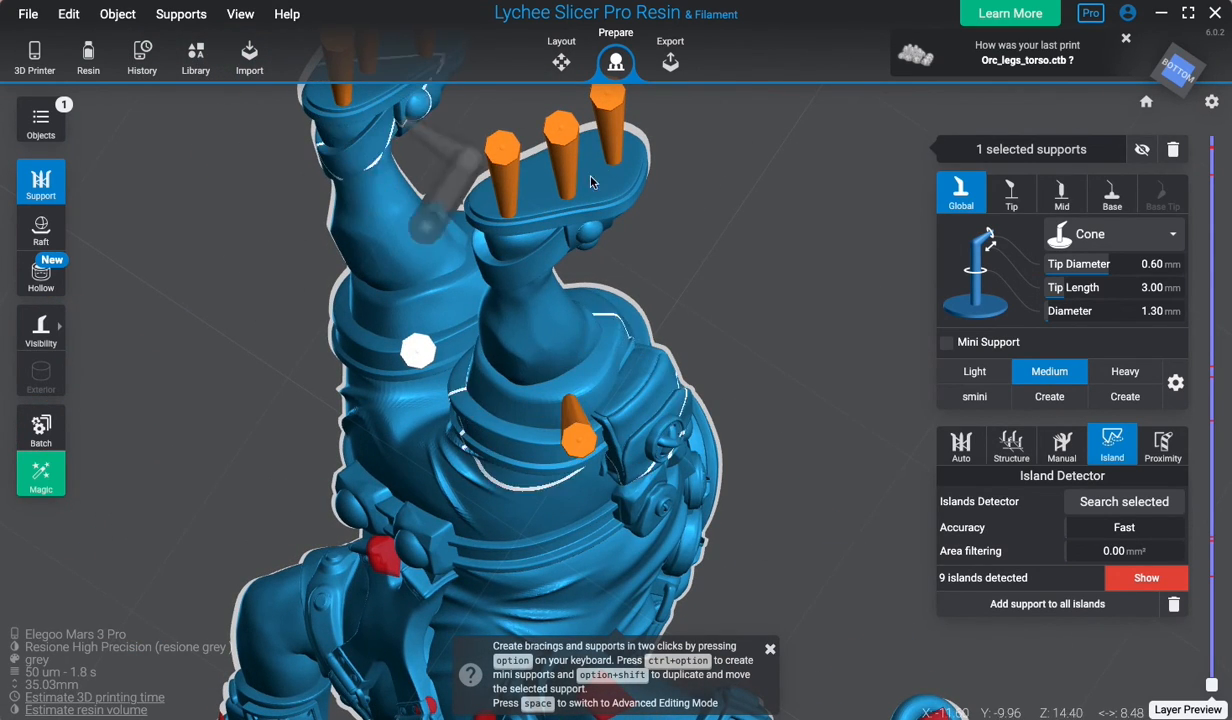
middle_drag(787, 408, 657, 230)
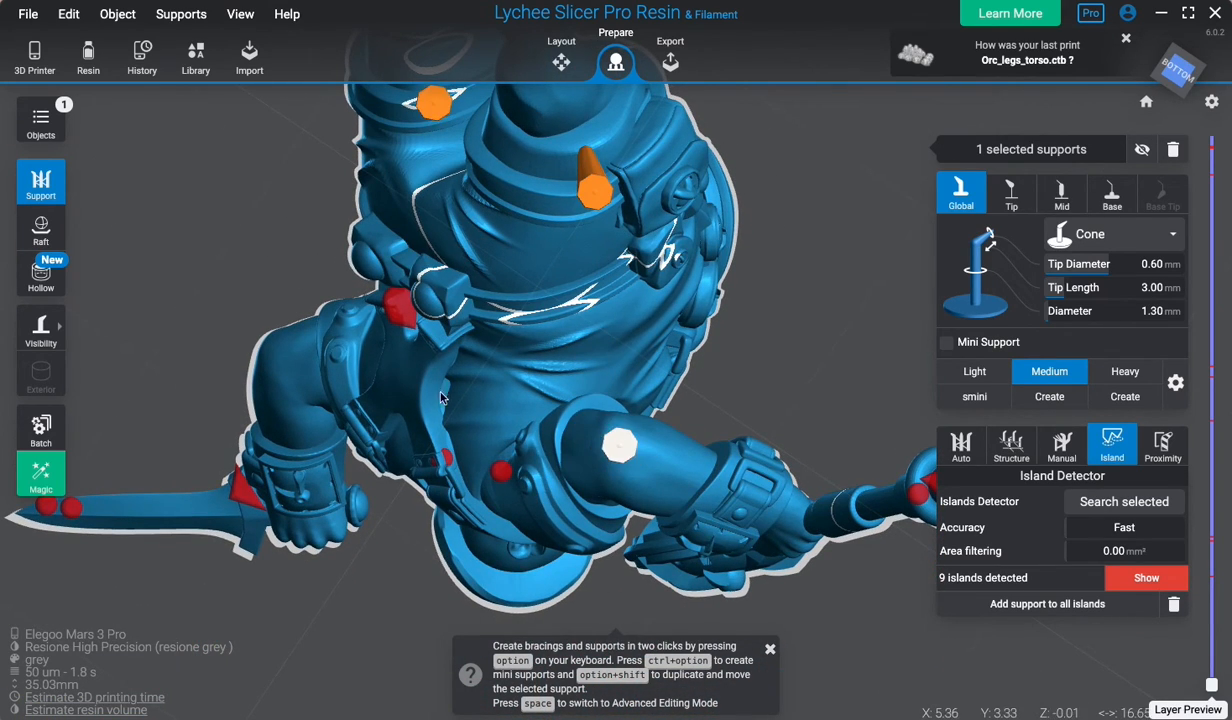
Try a mini support on the red island beside the belt pouches and undo it.
ctrl+alt+click(390, 311)
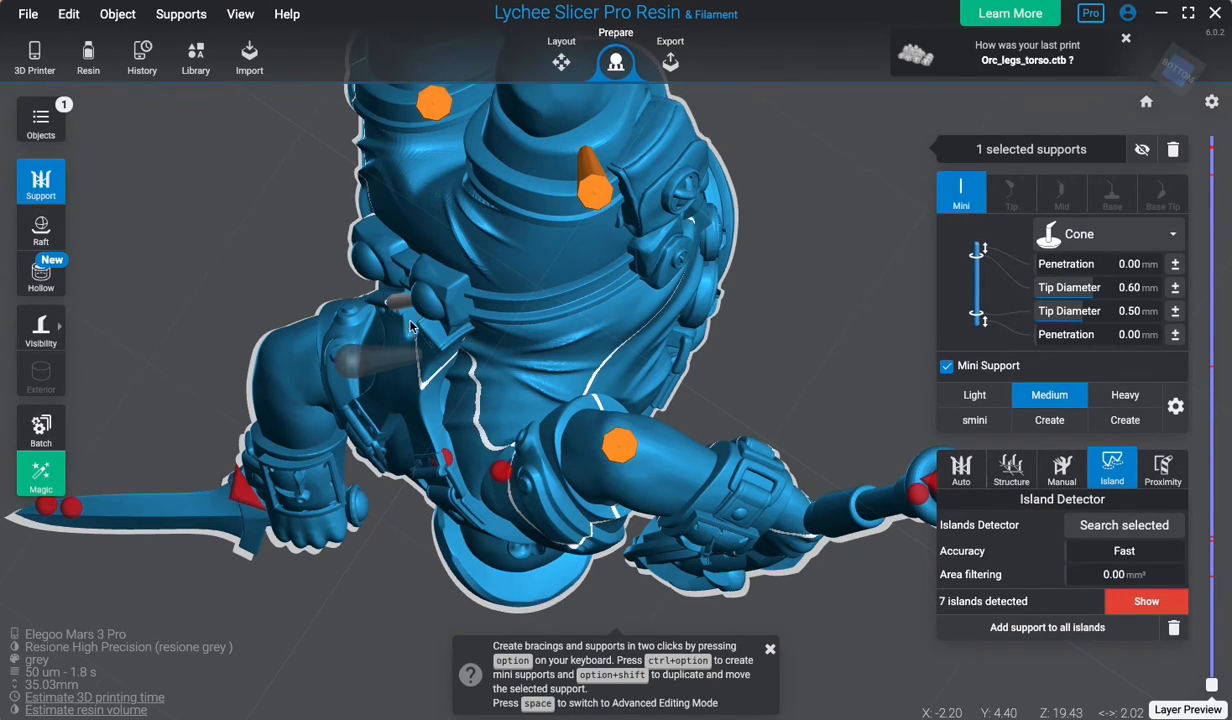
key(super+z)
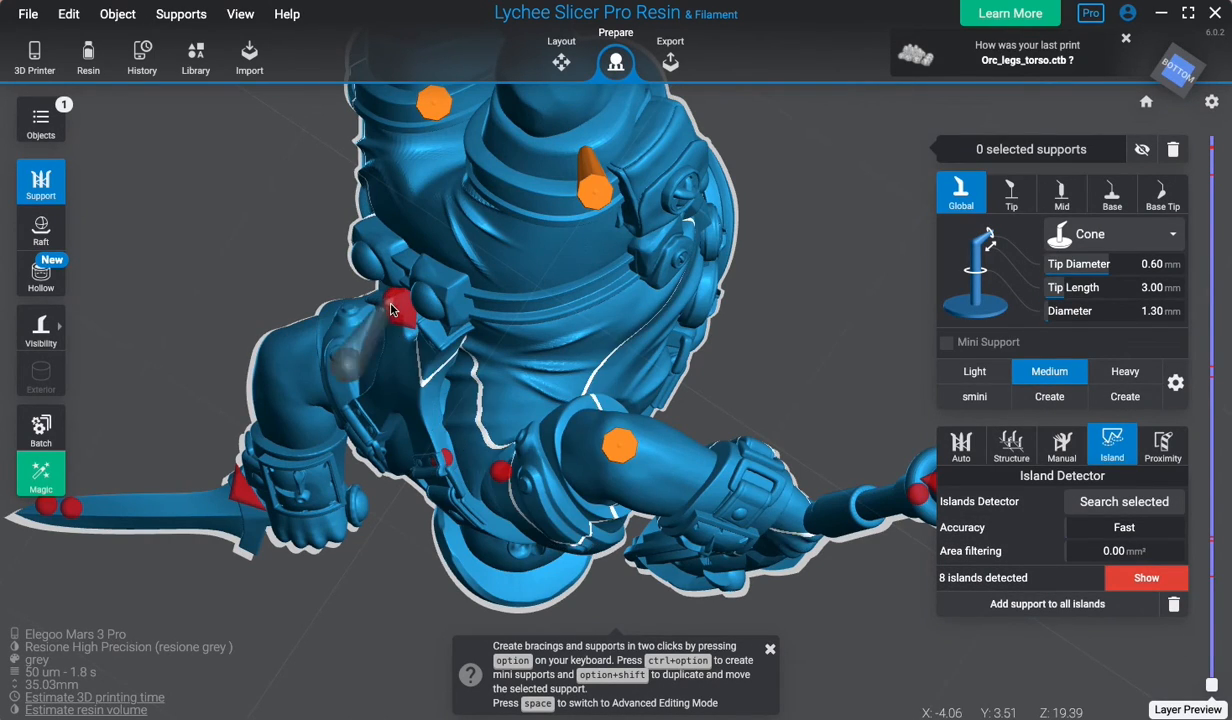
Add Medium supports at the elbow of the dagger arm and at the red island on the opposite shoulder pad.
scroll(278, 314, up, 2)
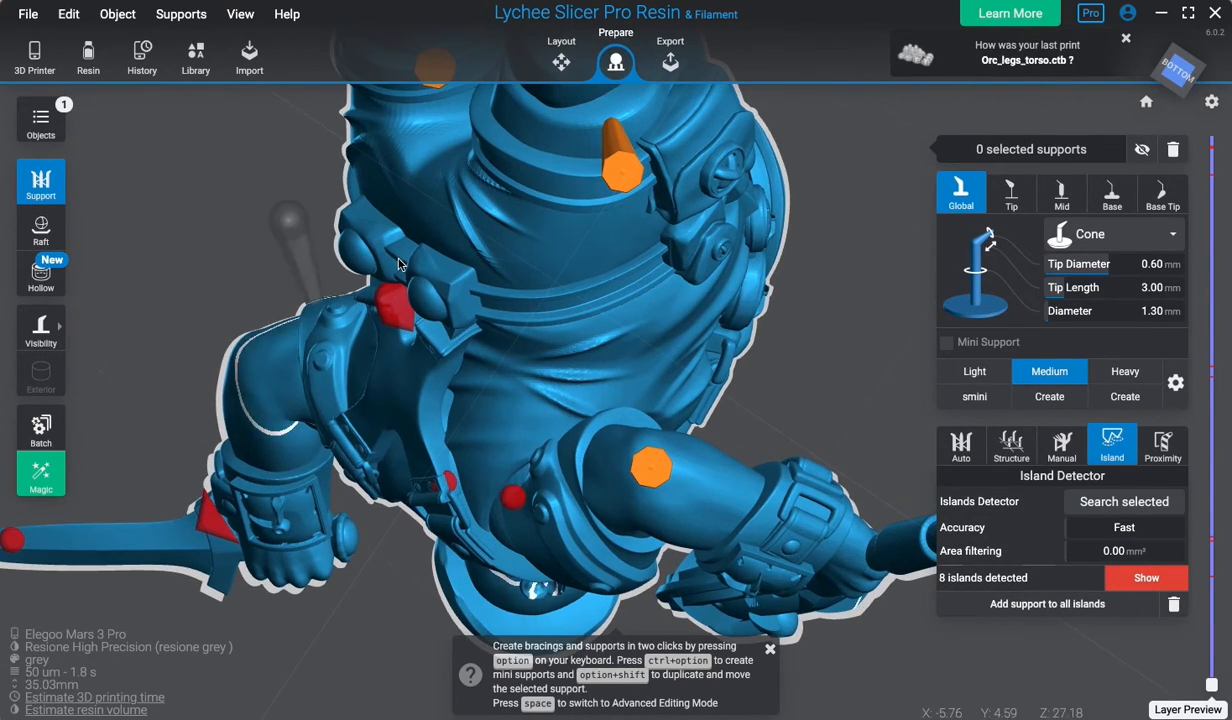
click(240, 360)
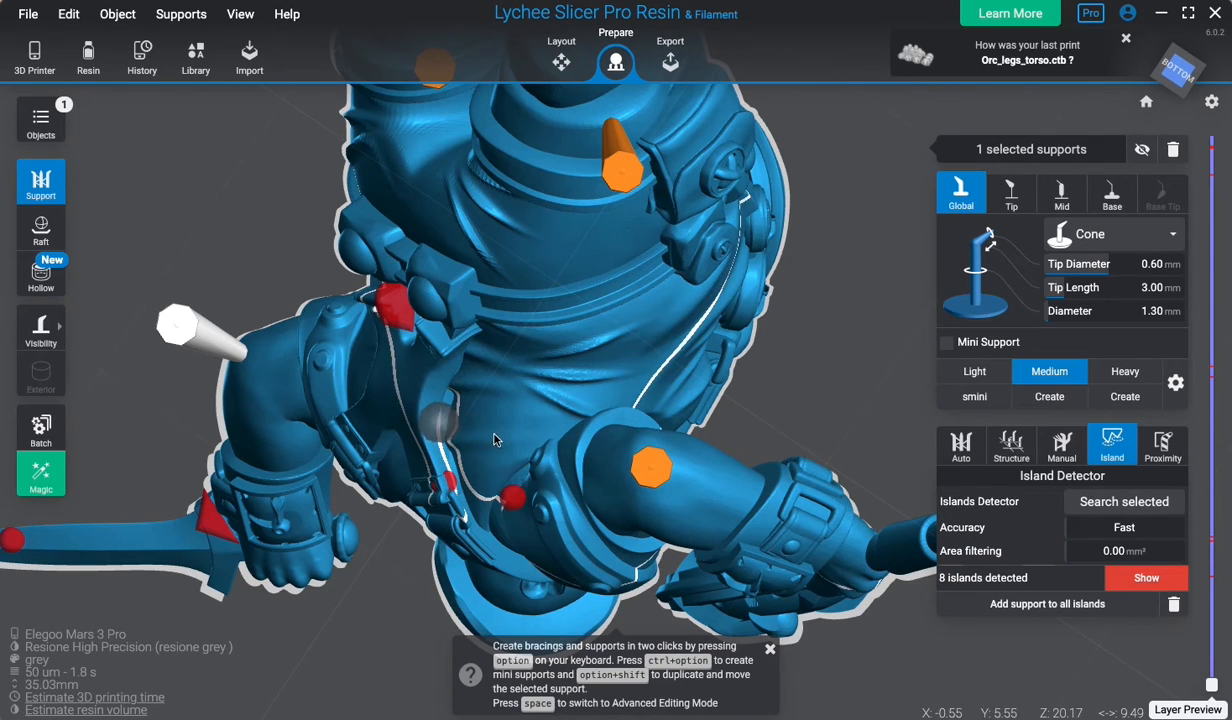
click(515, 499)
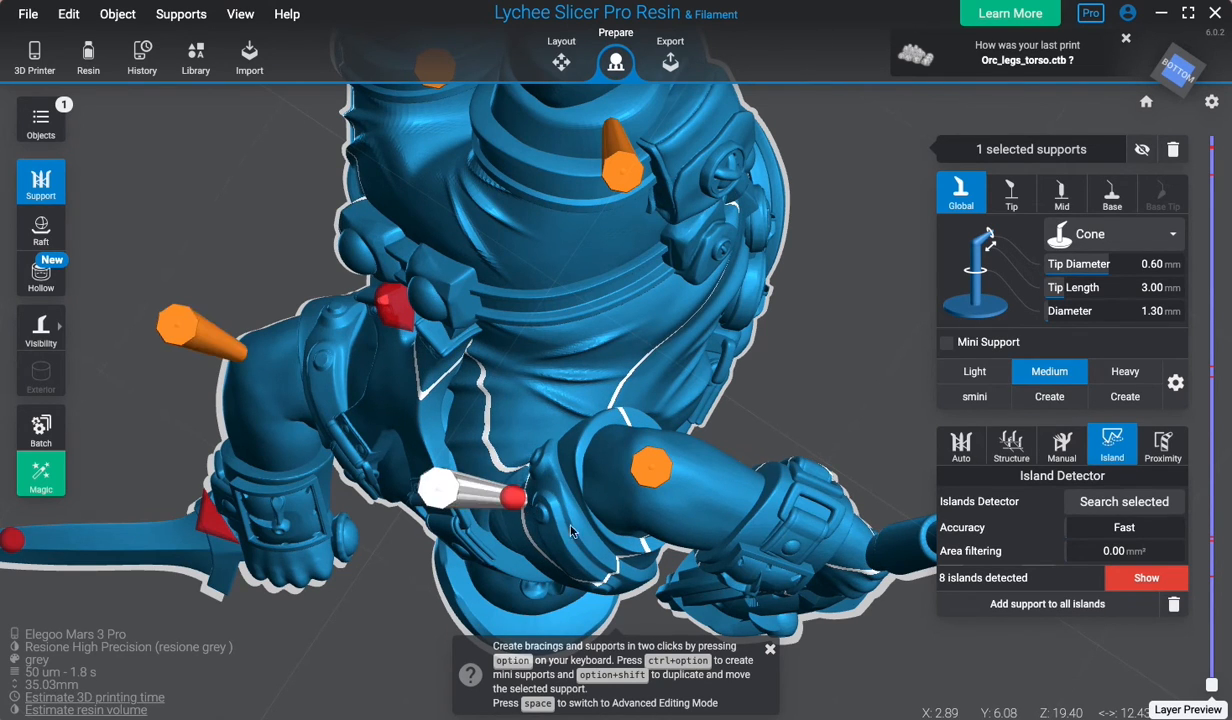
Add a Medium support on the large red island at the lower end of the staff.
right_drag(697, 390, 560, 400)
right_drag(272, 391, 508, 275)
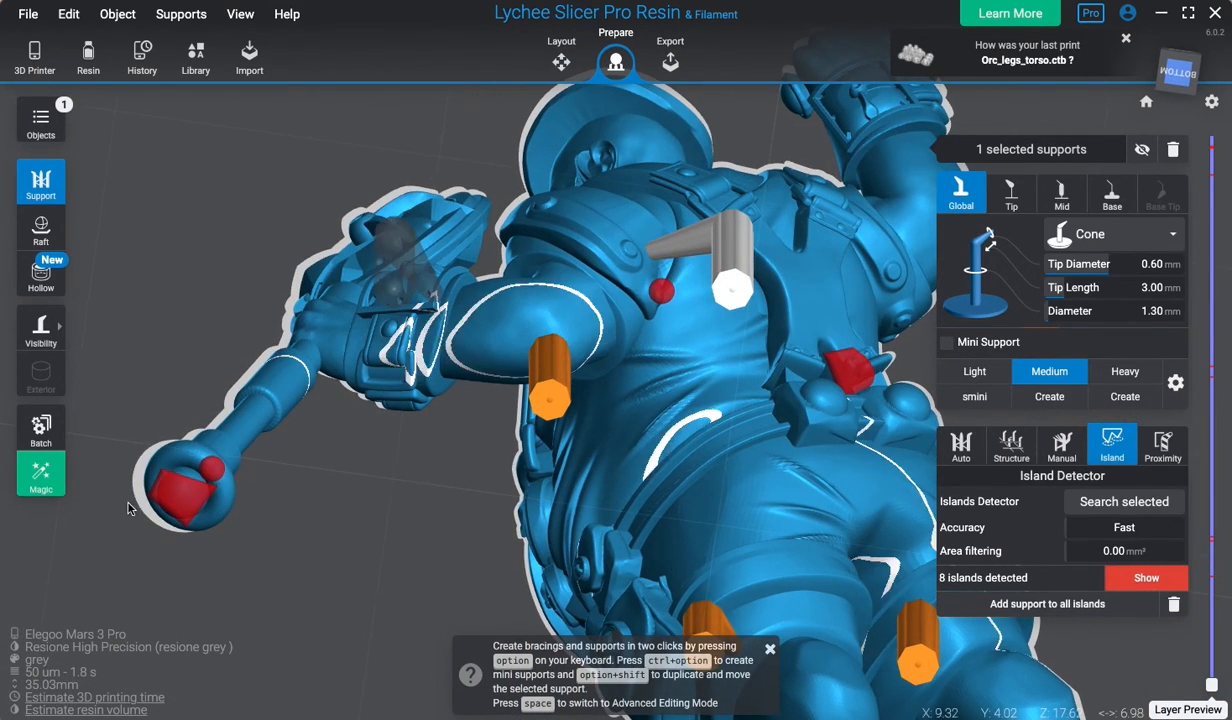
click(183, 508)
Examine the remaining red islands on the raised dagger and the body from below and from behind.
right_drag(393, 503, 718, 474)
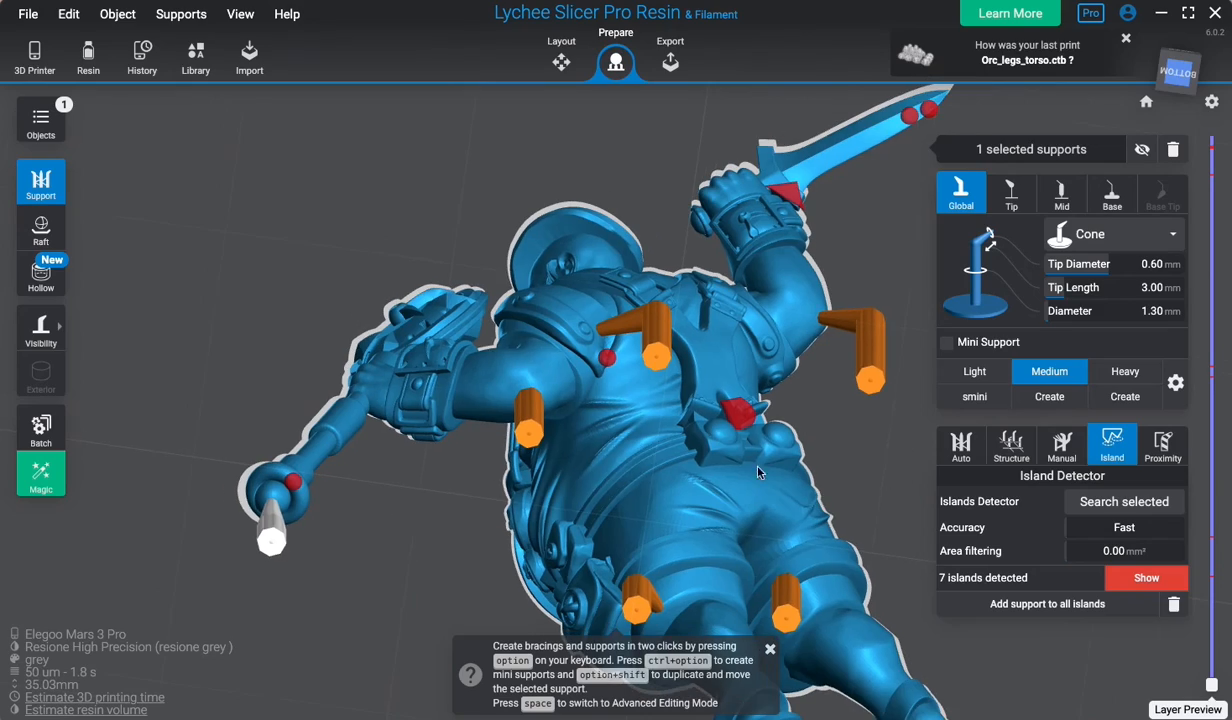
right_drag(895, 478, 868, 462)
scroll(868, 462, down, 5)
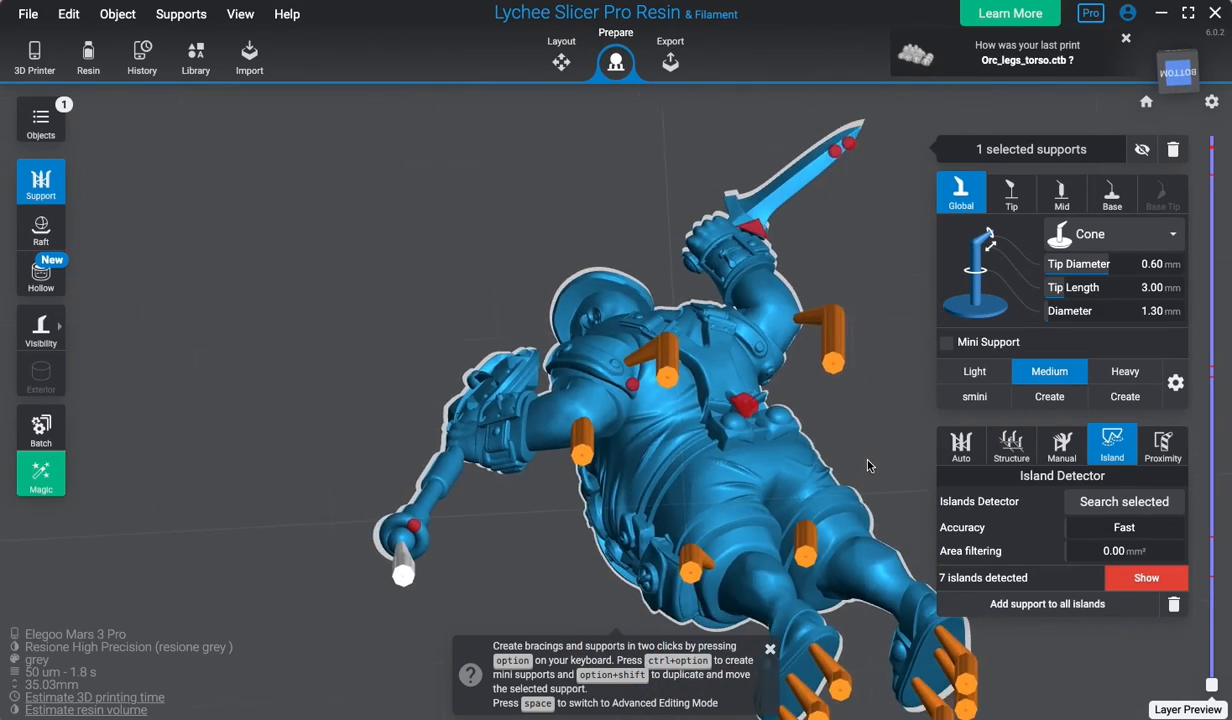
right_drag(883, 404, 783, 237)
middle_drag(783, 238, 652, 246)
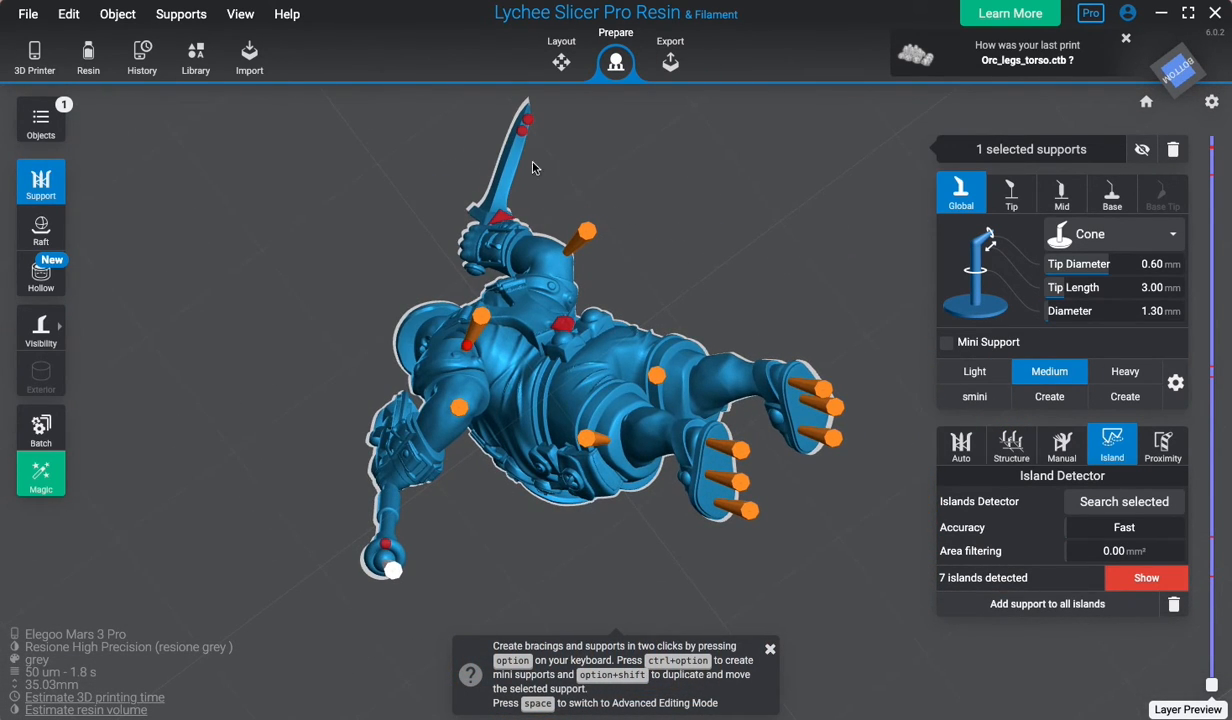
scroll(511, 186, up, 3)
right_drag(511, 186, 760, 287)
middle_drag(760, 287, 727, 372)
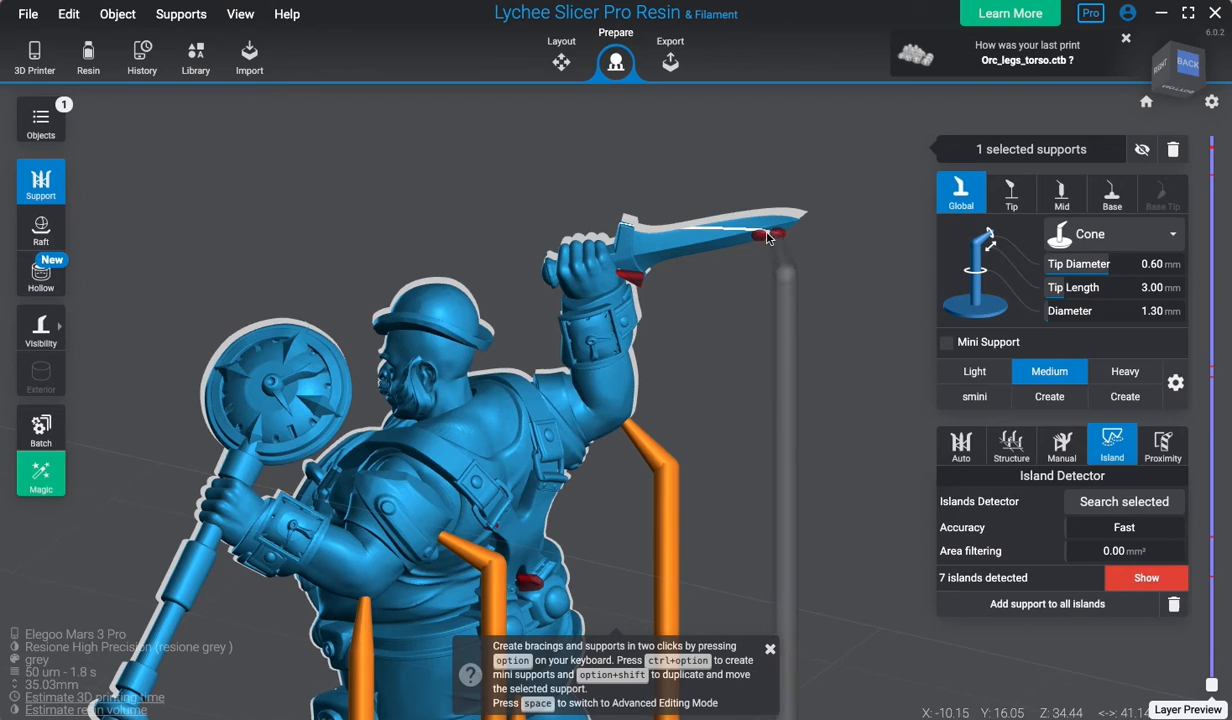
scroll(768, 237, up, 2)
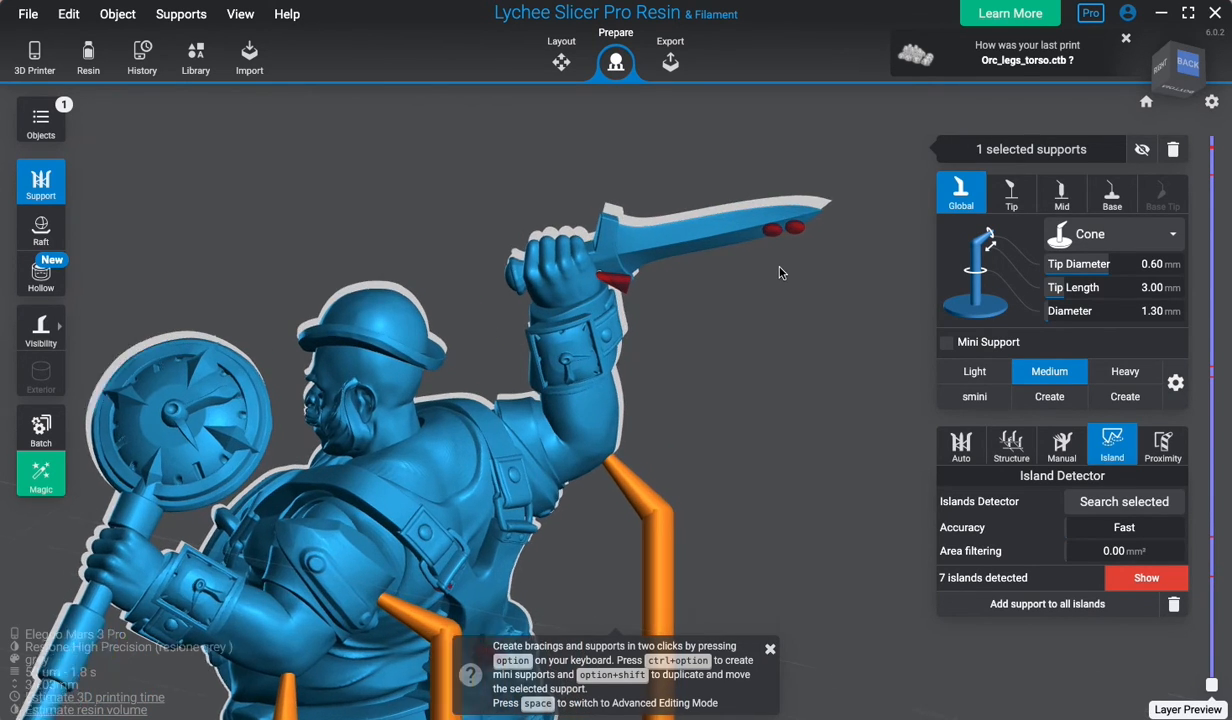
scroll(780, 272, up, 1)
right_drag(718, 298, 704, 163)
right_drag(697, 250, 680, 305)
right_drag(696, 366, 737, 121)
right_drag(733, 175, 707, 130)
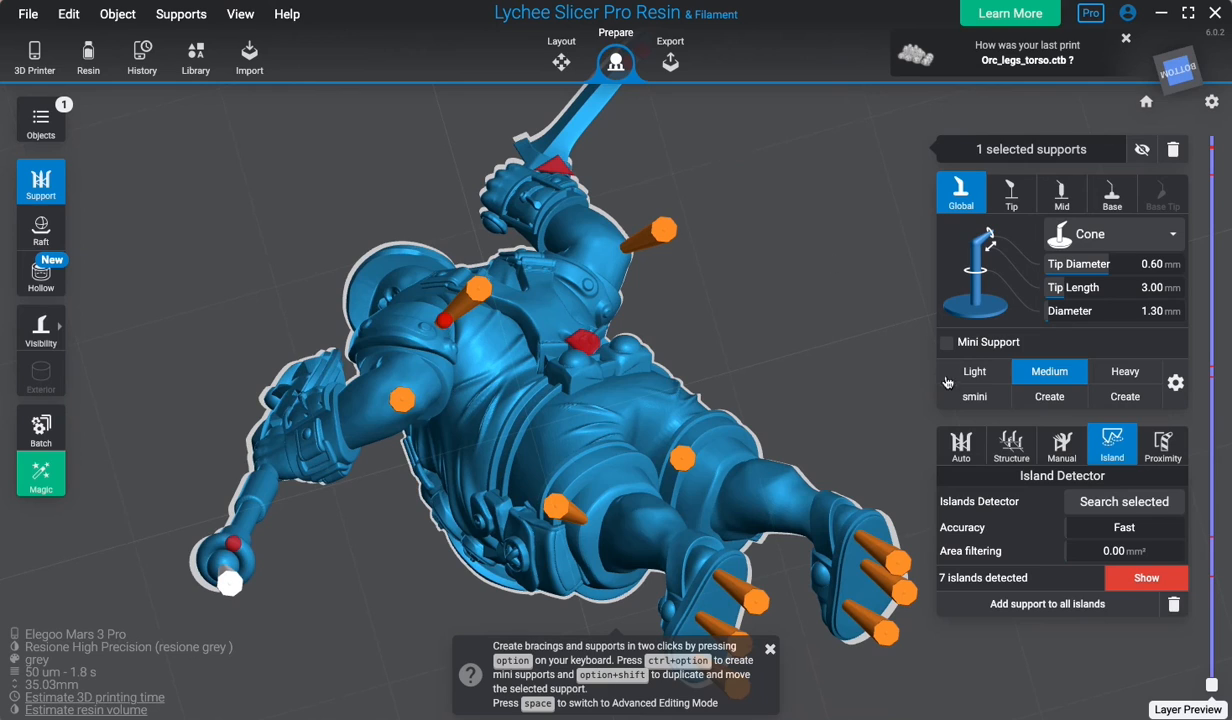
Choose the Light support preset, reselect the model and add a support on the small red island at the staff's end.
click(908, 371)
click(979, 372)
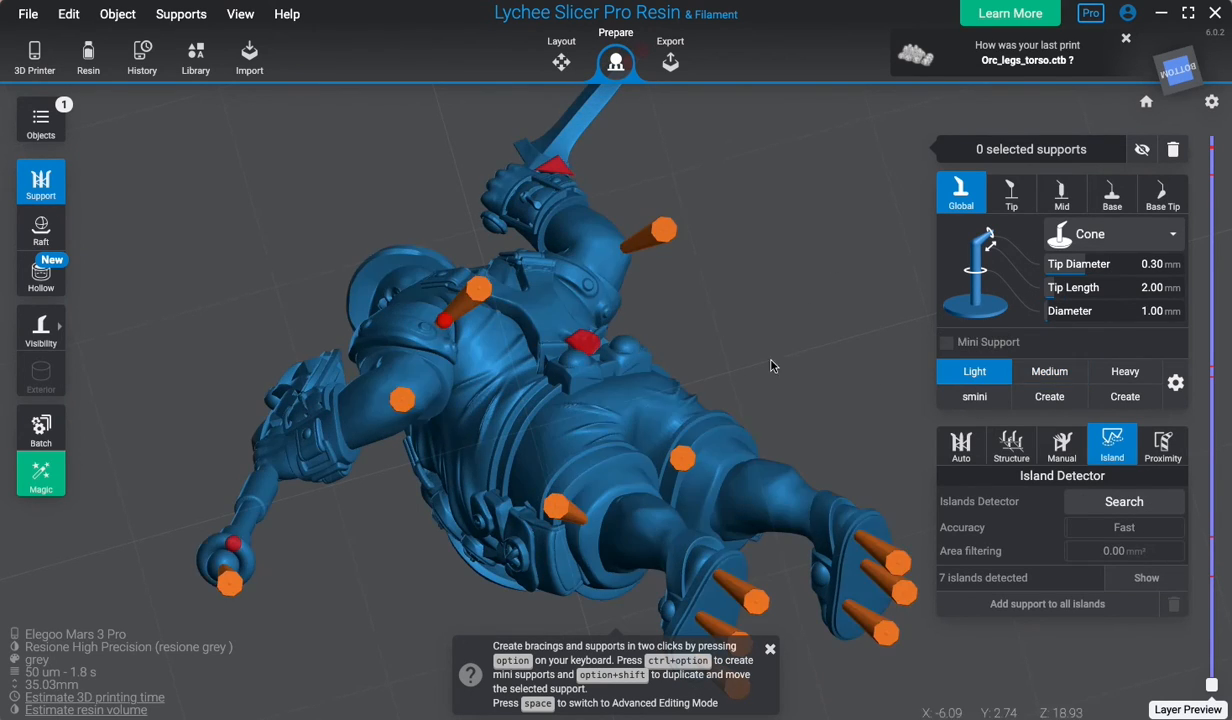
click(587, 338)
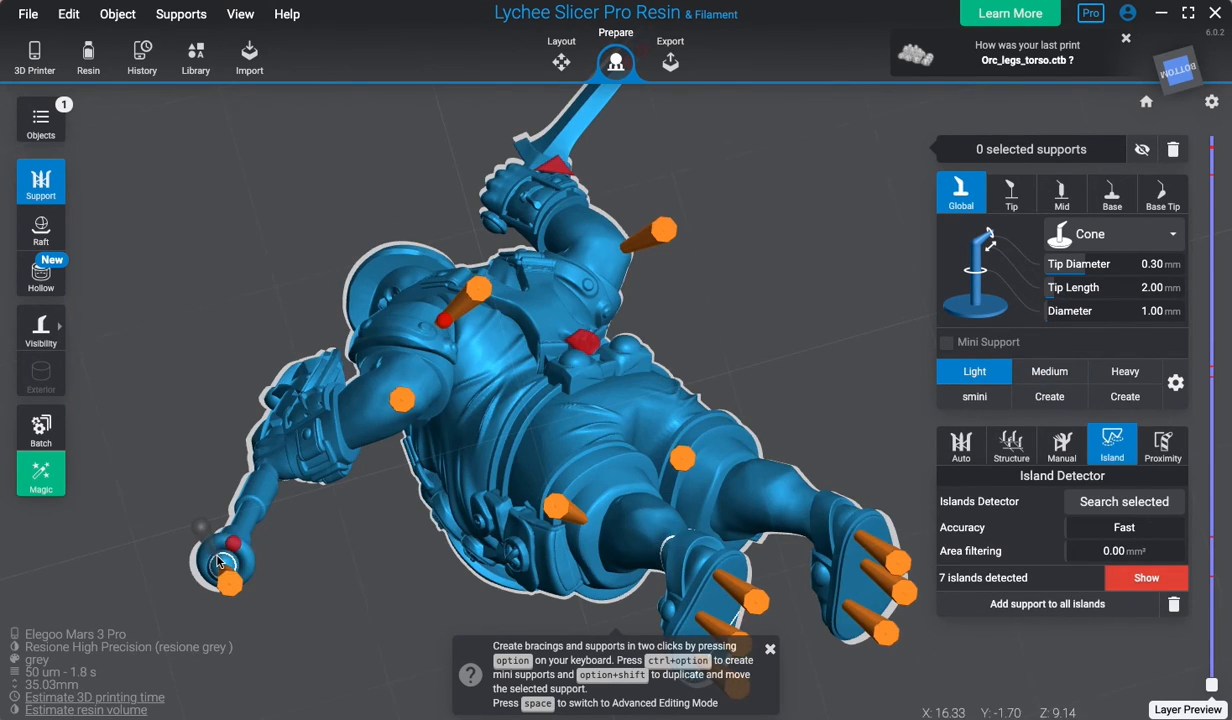
scroll(219, 561, up, 2)
right_drag(231, 537, 289, 570)
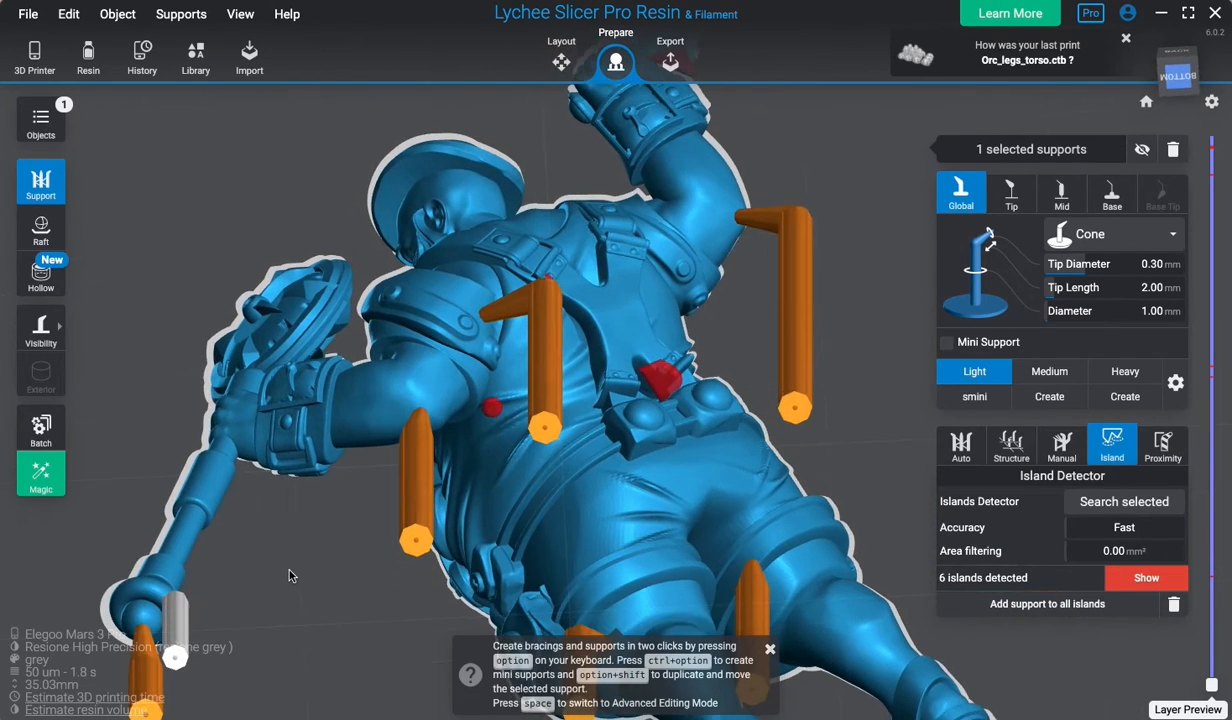
Add Light supports along the staff's shaft, the bracer and the upper arm holding it.
click(189, 550)
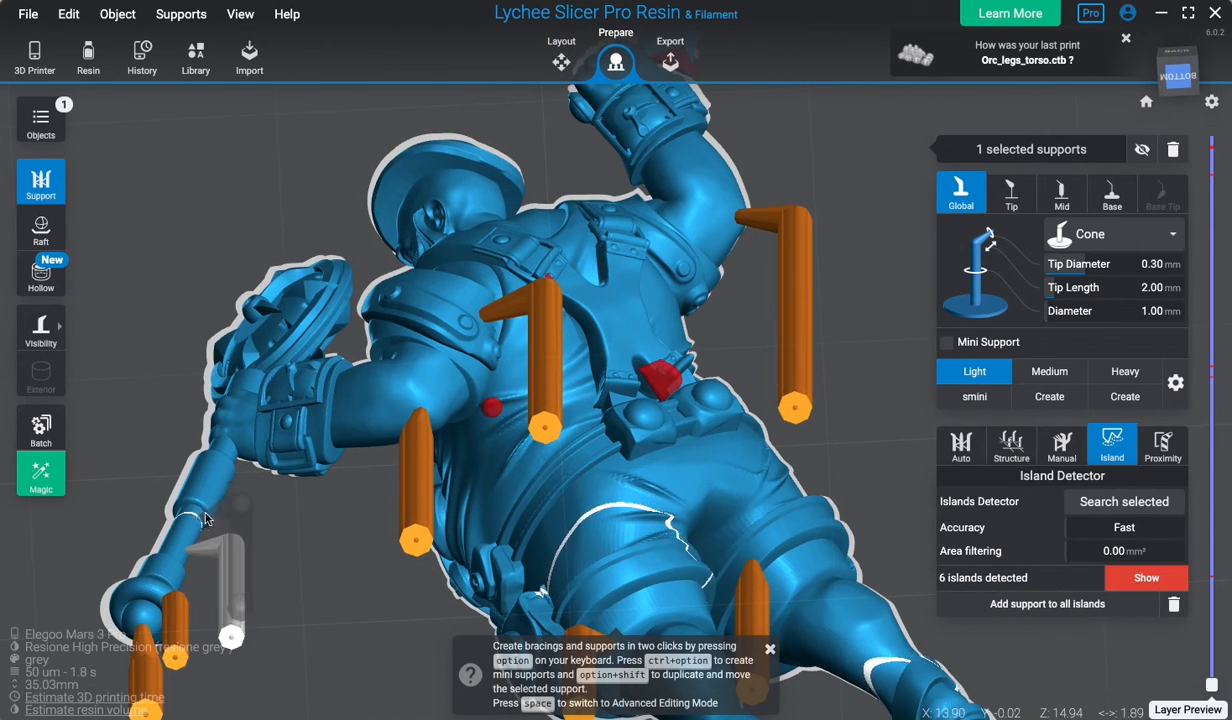
click(201, 517)
right_drag(216, 484, 375, 325)
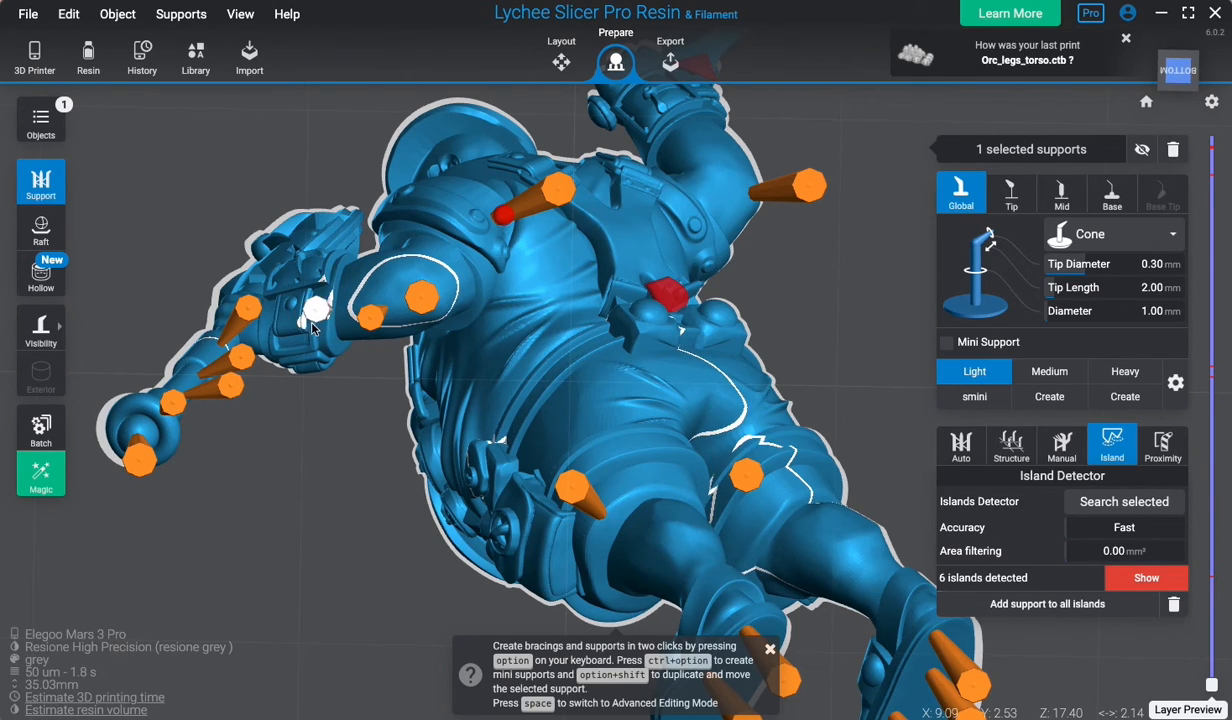
click(270, 337)
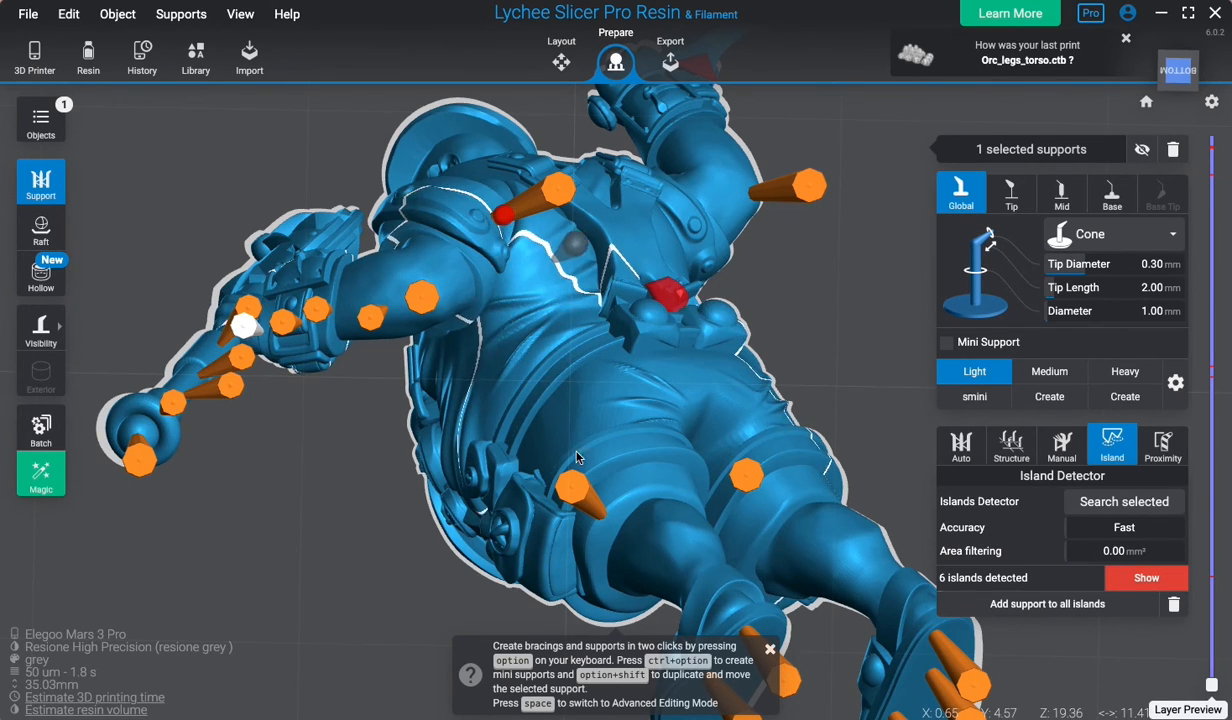
Add Light supports down the torso's side and along the adjoining thigh and calf, and display the supports as tips only.
scroll(698, 518, down, 2)
middle_drag(820, 397, 646, 309)
click(549, 503)
key(v)
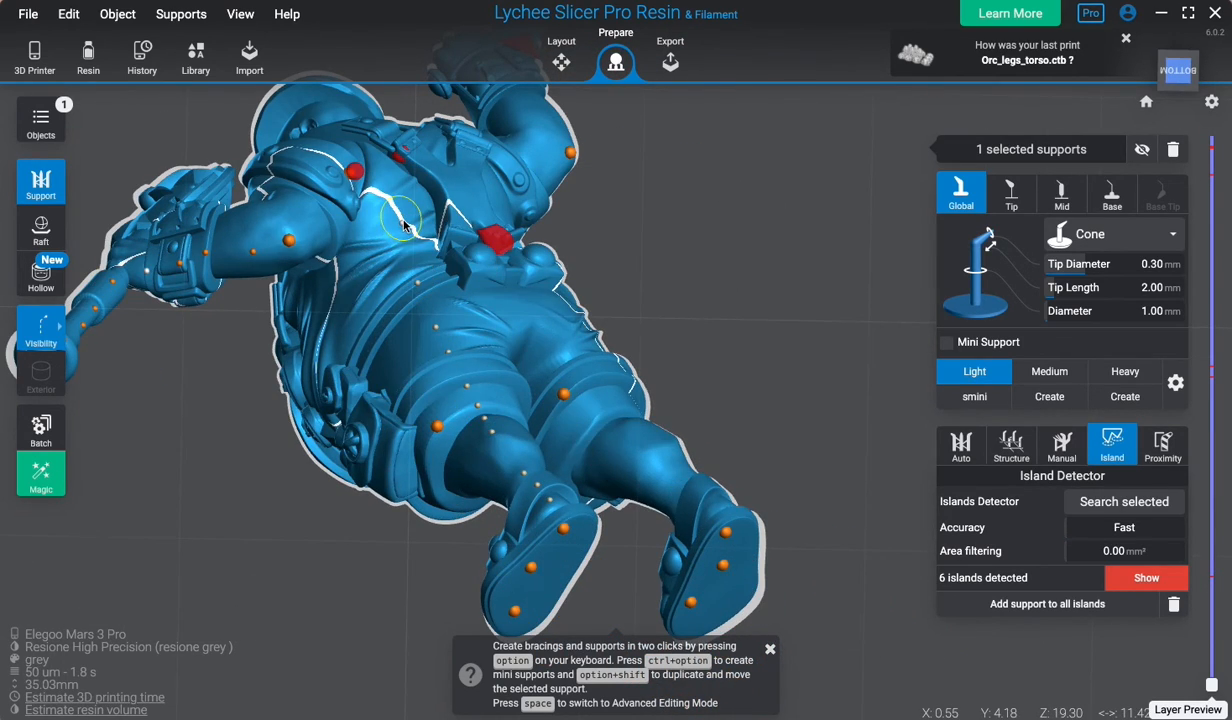
Add Light supports on the torso beside the shoulder strap and two on the seat below the belt.
key(v)
click(530, 299)
click(546, 322)
key(v)
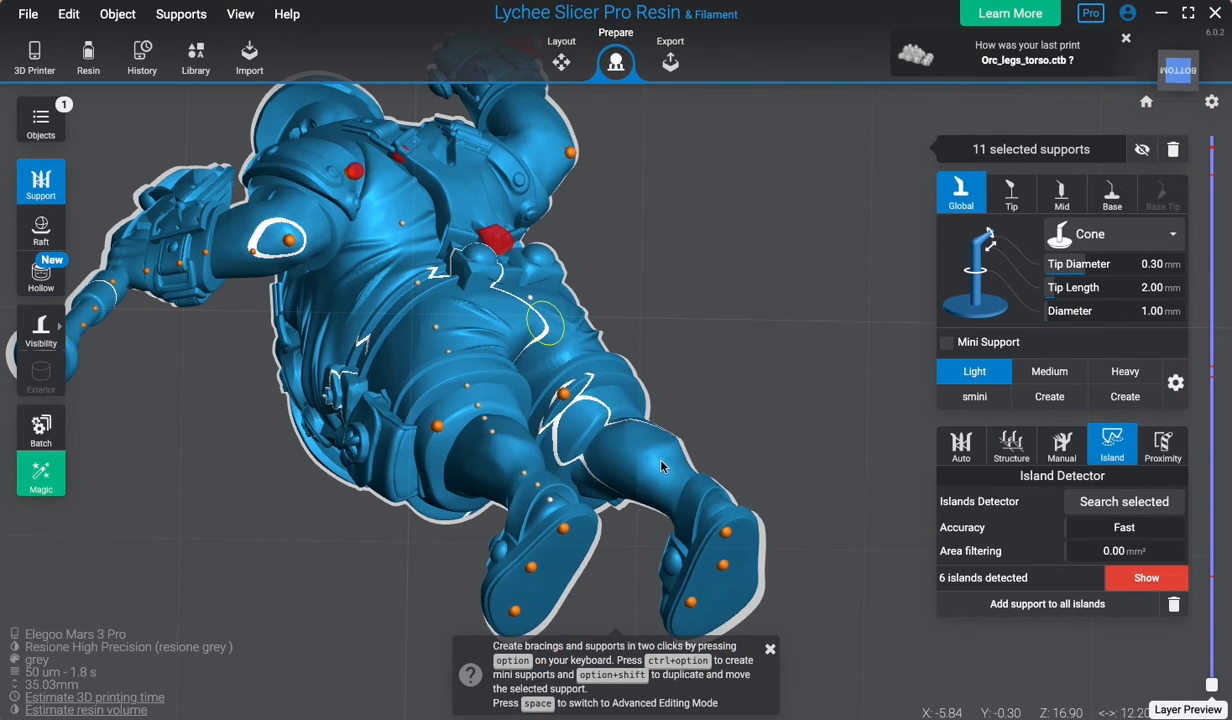
Add Light supports on the other leg's calf and thigh, and display the supports in full again.
click(660, 461)
click(683, 485)
key(v)
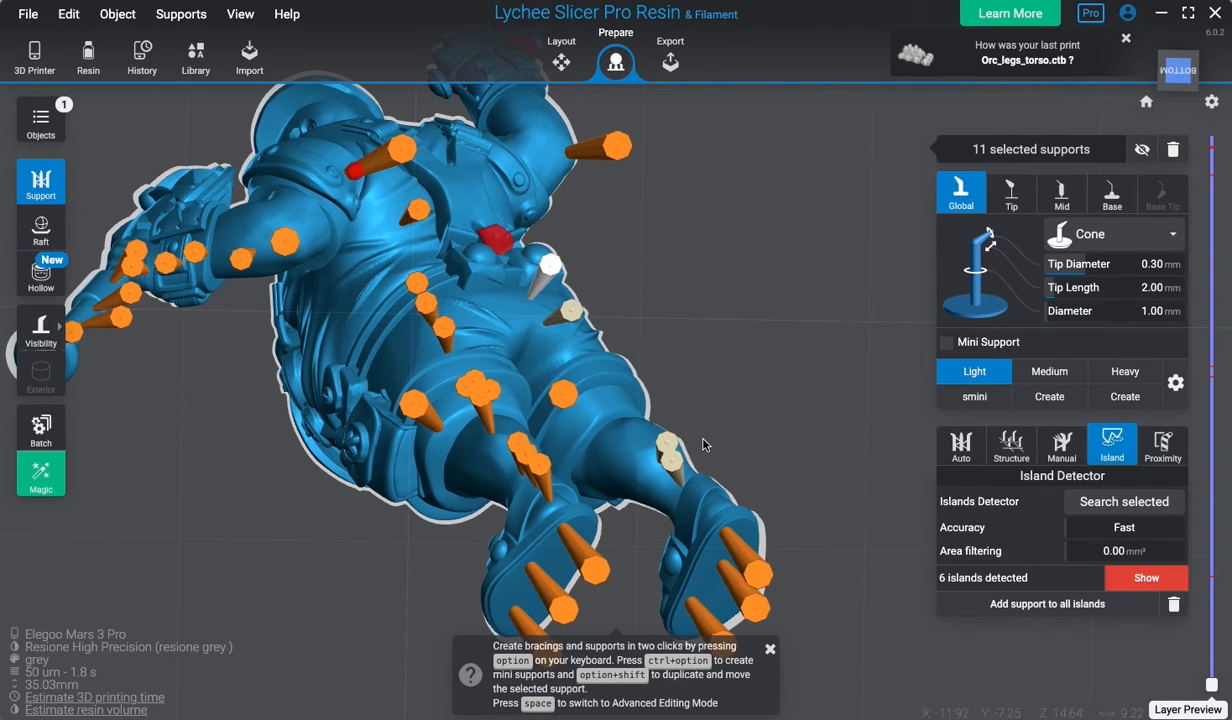
click(611, 396)
Add two Light supports on the red island above the belt pouches and on the edge next to it.
middle_drag(646, 212, 688, 400)
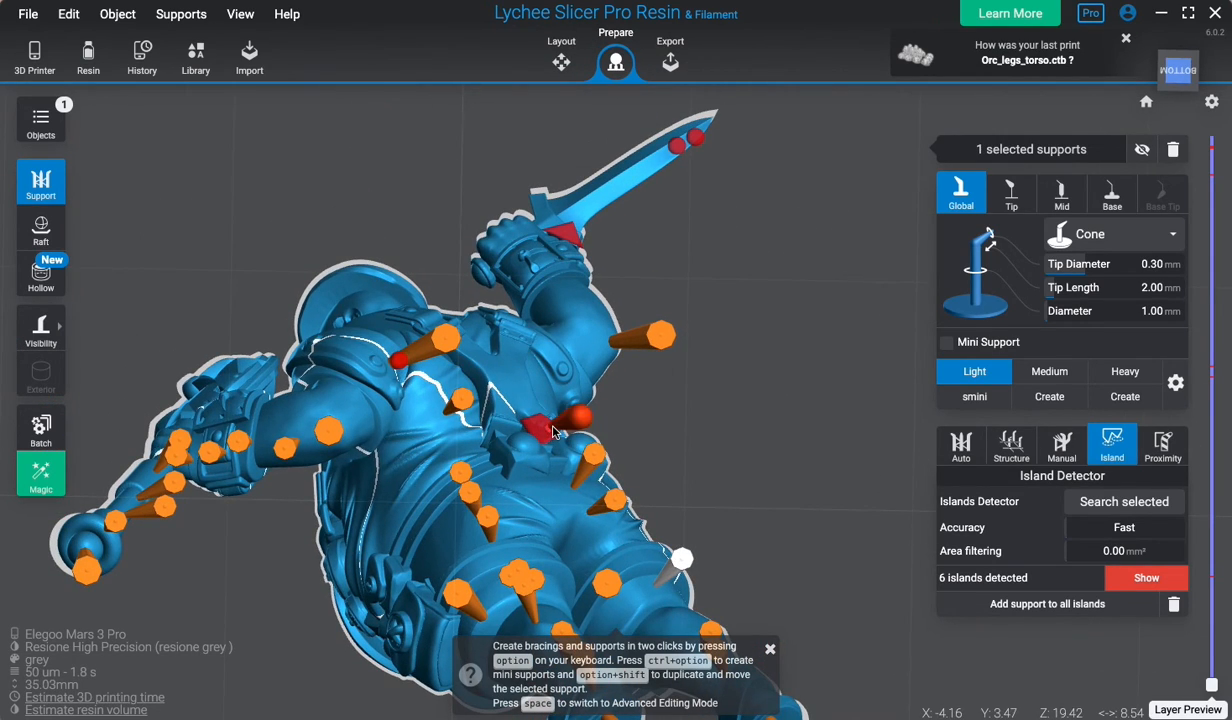
scroll(589, 419, up, 5)
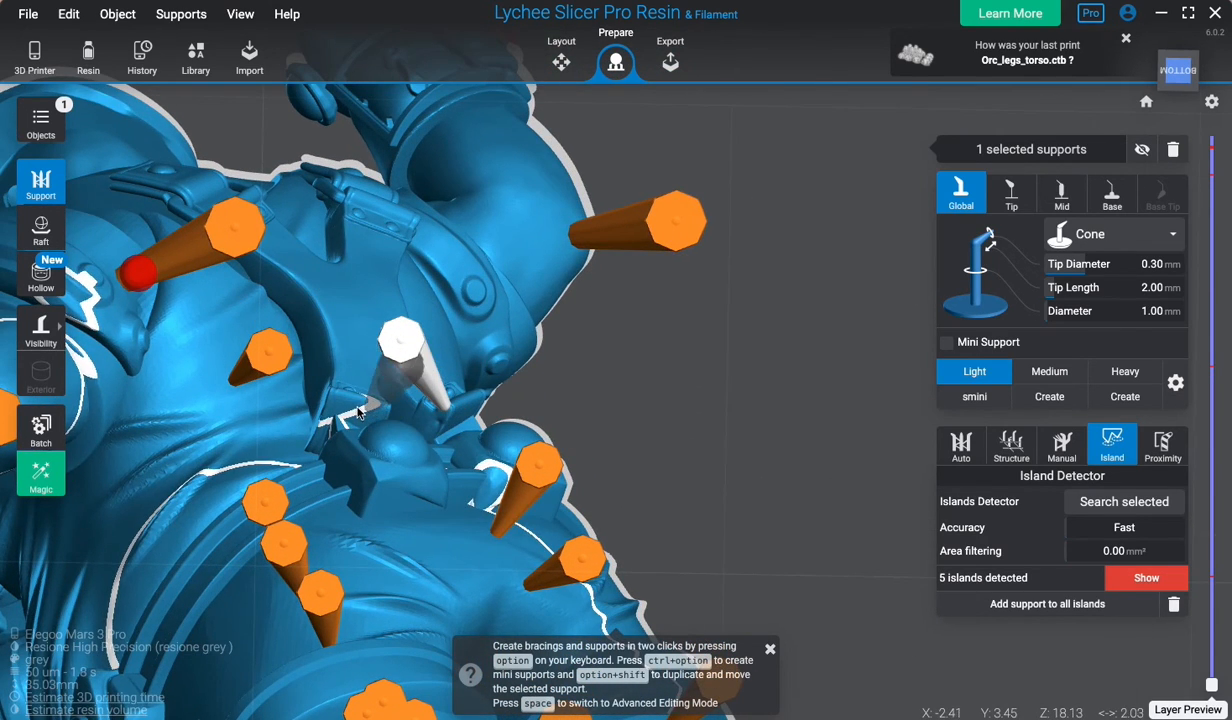
click(344, 403)
scroll(573, 413, down, 2)
scroll(572, 412, down, 2)
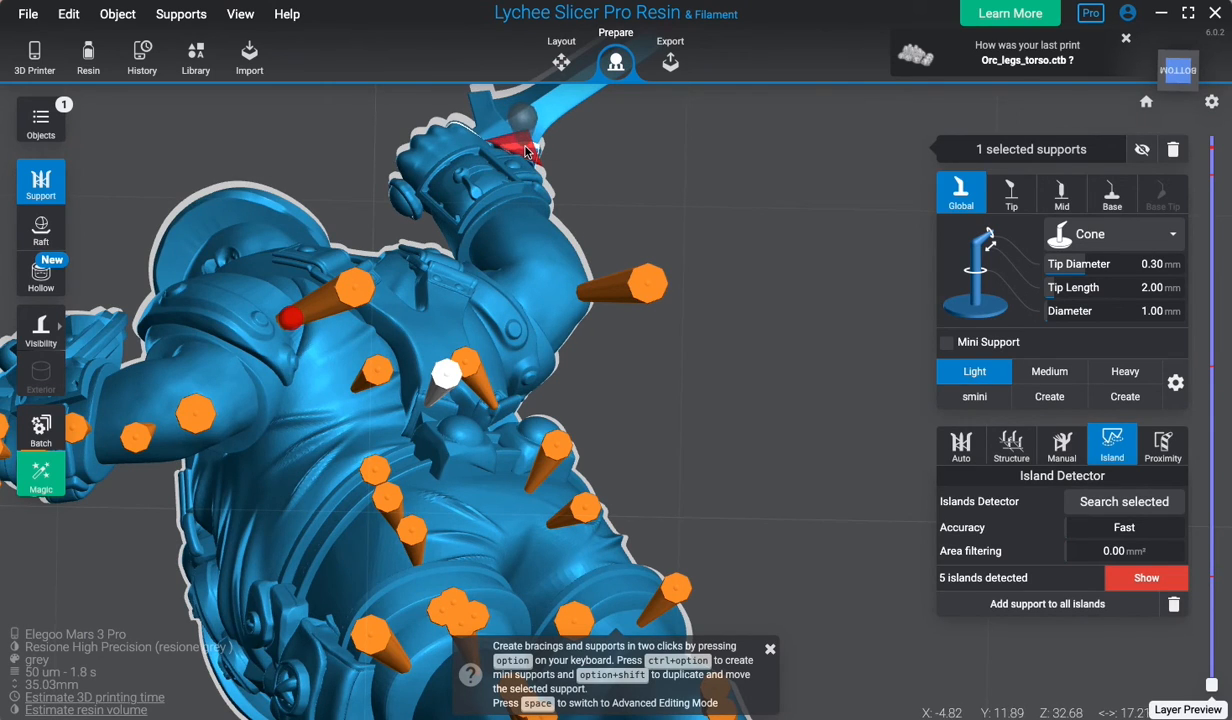
Add Light supports on the raised hand and wrist and along the dagger's blade.
middle_drag(622, 150, 627, 363)
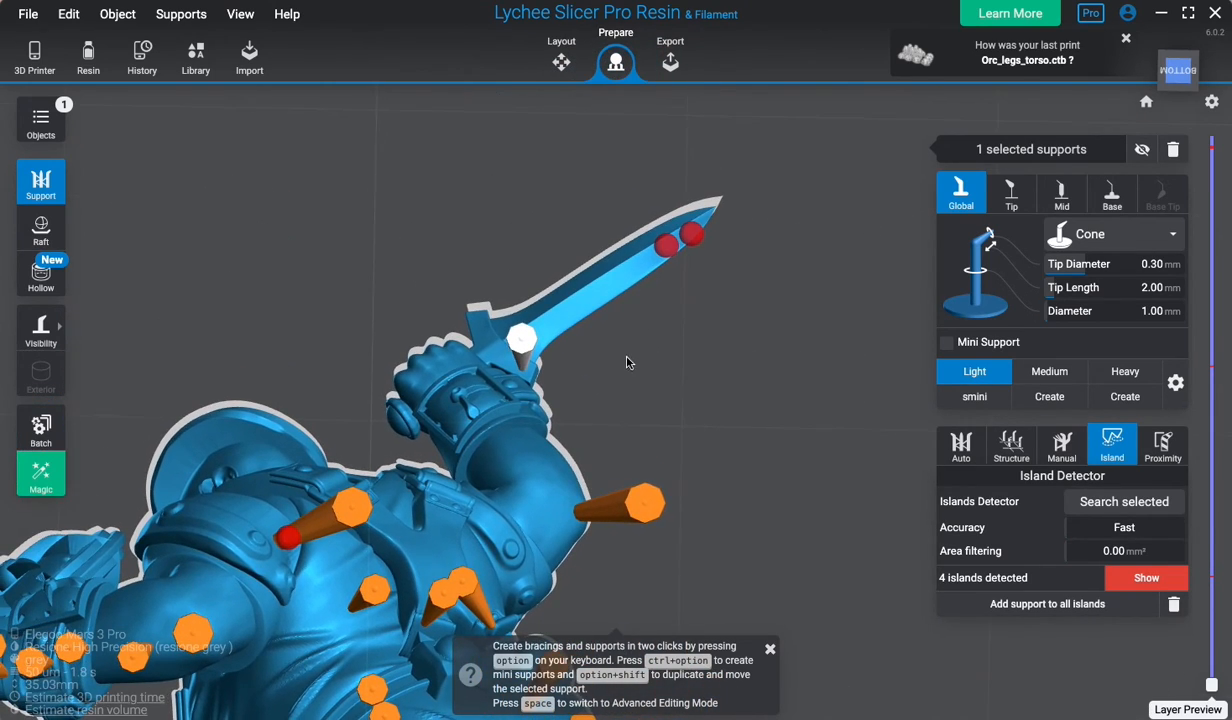
click(483, 438)
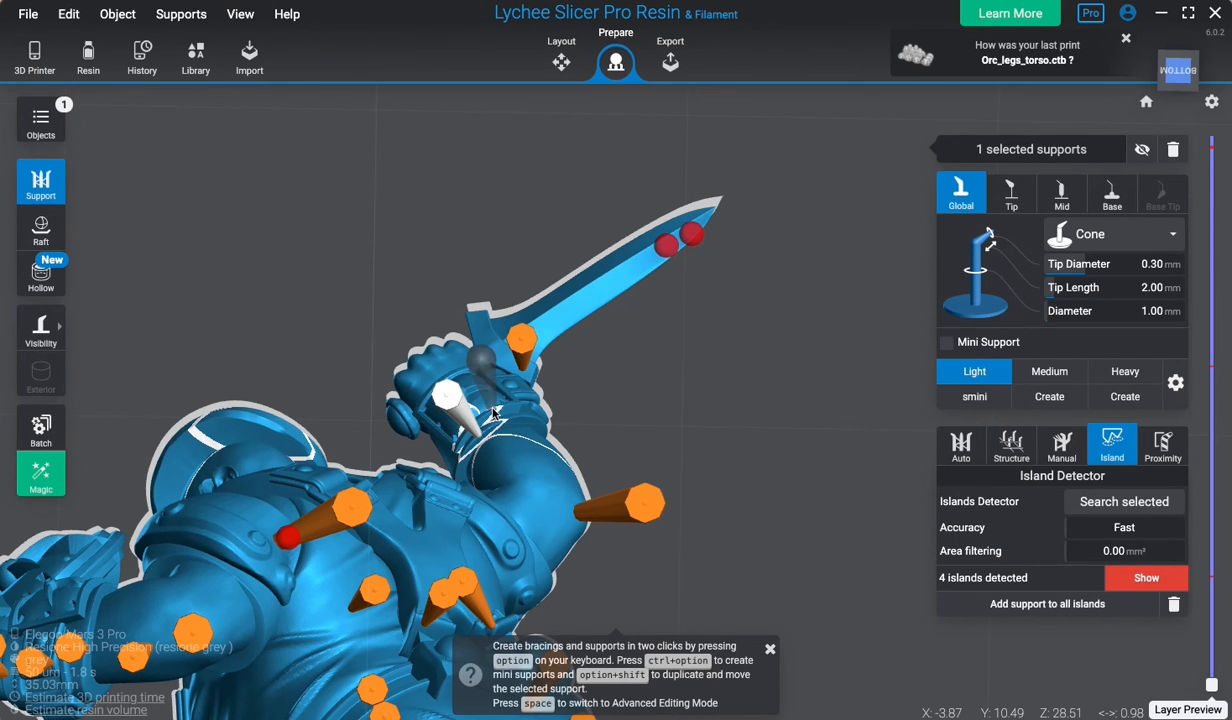
scroll(655, 448, down, 3)
middle_drag(657, 445, 674, 329)
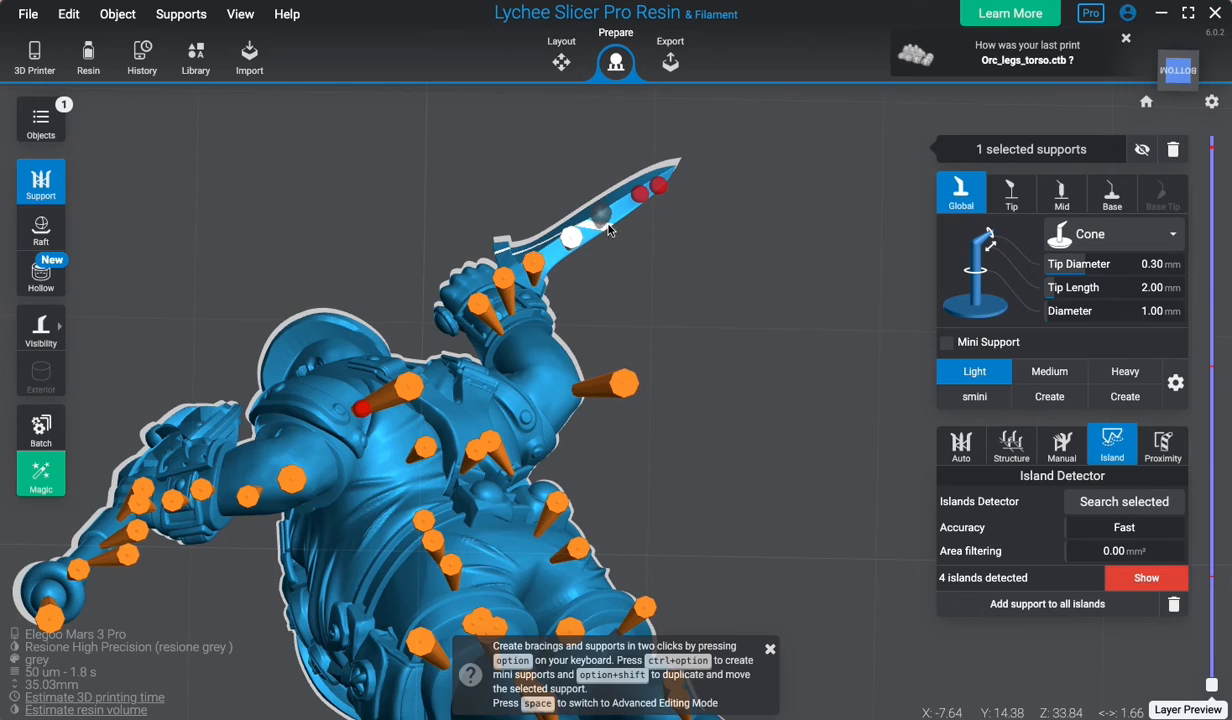
scroll(775, 304, down, 2)
right_drag(778, 305, 708, 556)
Set the island detector's accuracy to Normal and search the selected model for islands again.
middle_drag(852, 344, 775, 211)
right_drag(775, 211, 823, 165)
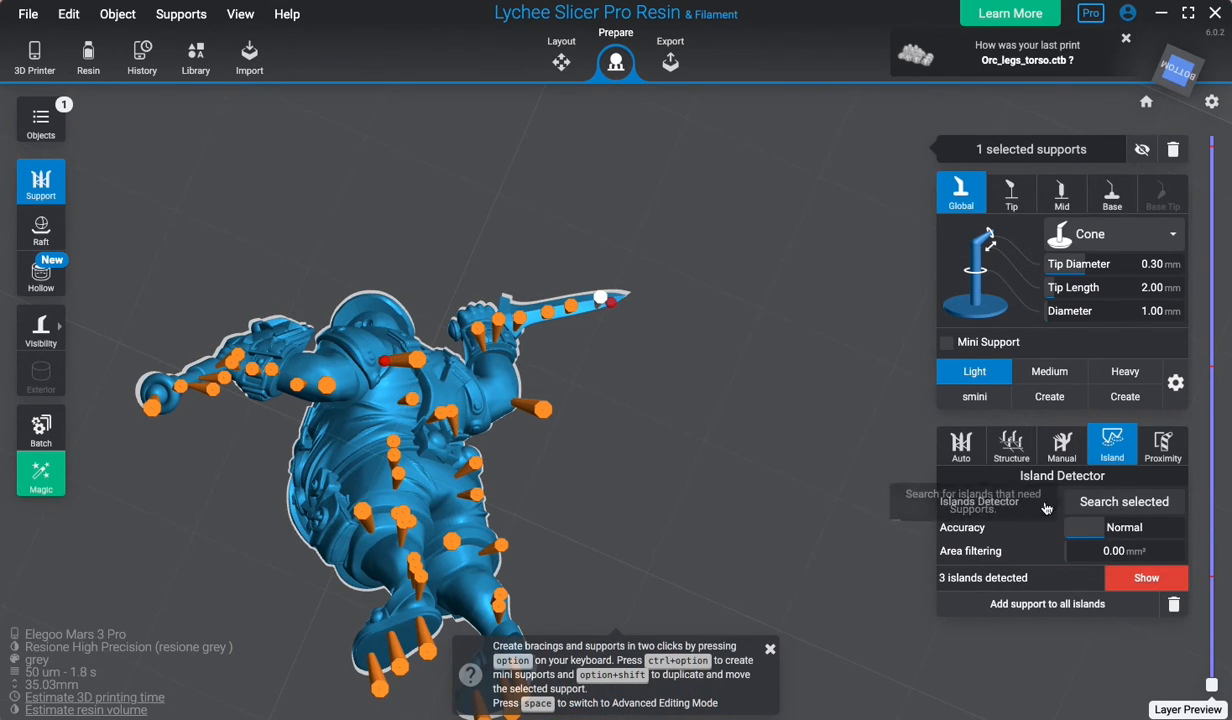
click(1115, 502)
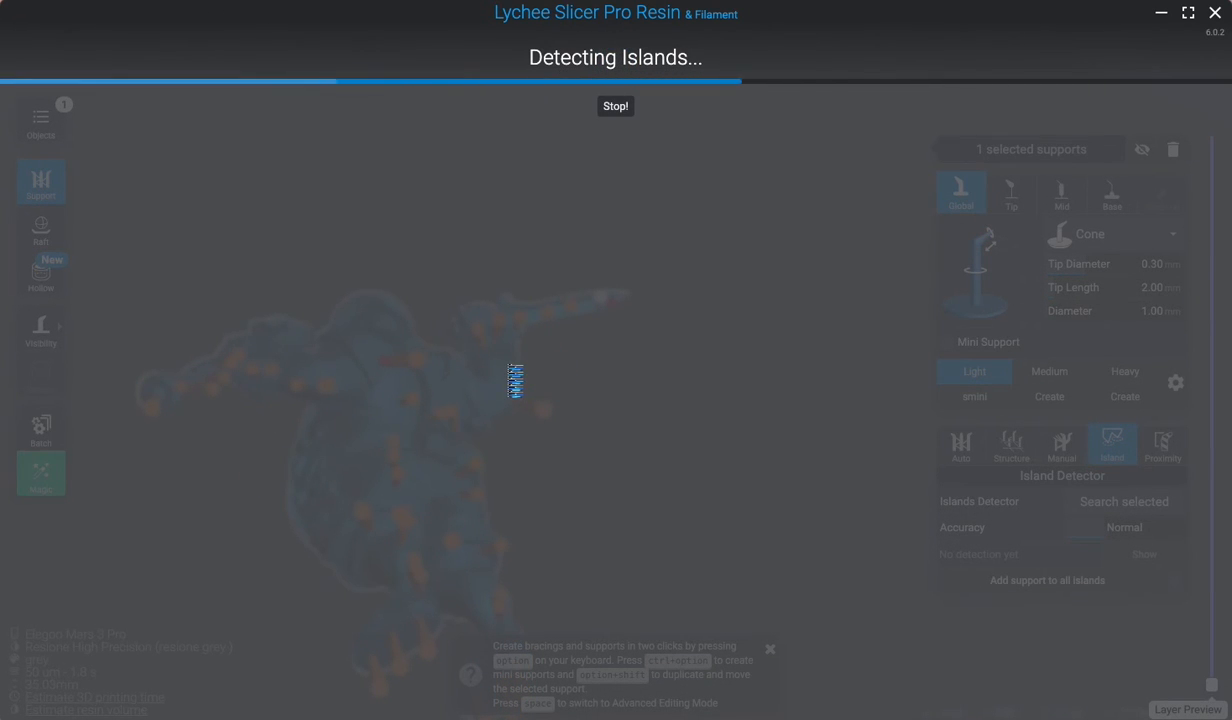
Add Light supports on the red islands at the shoulder pad and under the hat brim.
right_drag(630, 416, 685, 421)
scroll(617, 392, up, 3)
right_drag(615, 392, 405, 312)
scroll(560, 360, up, 2)
scroll(507, 328, up, 2)
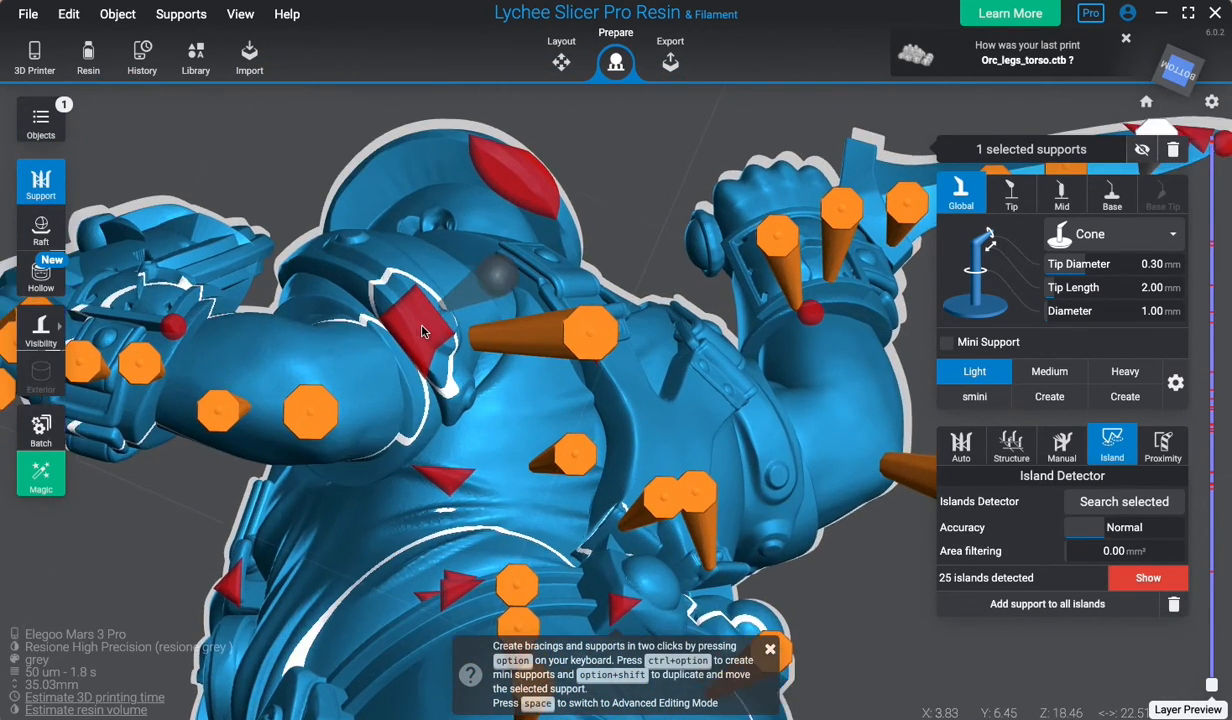
scroll(401, 319, up, 2)
click(413, 336)
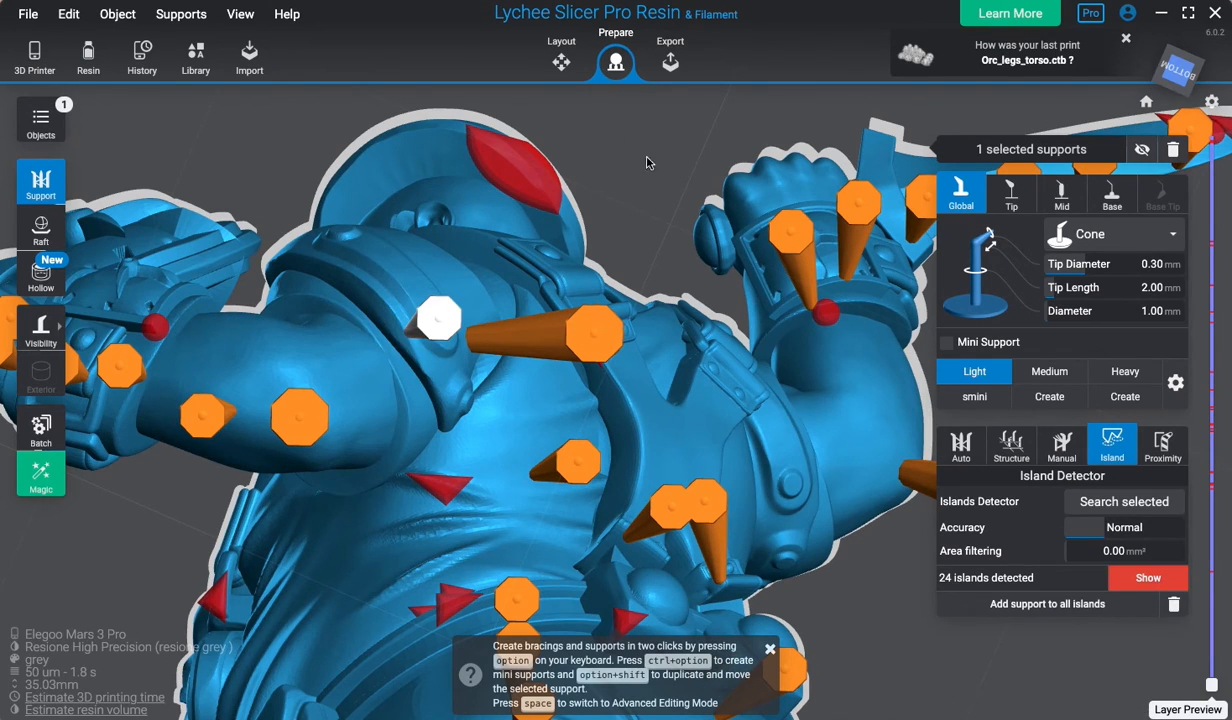
click(525, 168)
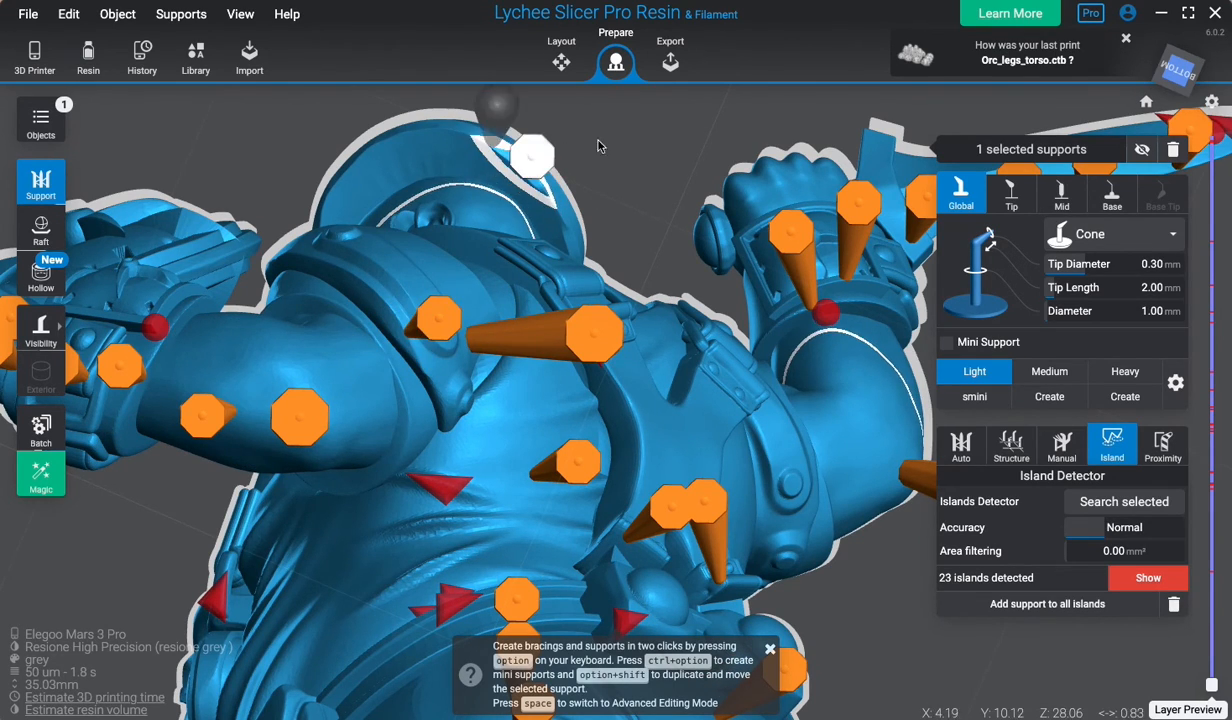
Add Light supports on the red islands of the lower torso, the waist, the belt pouch and the coat's outer edge.
right_drag(640, 140, 610, 175)
click(513, 494)
right_drag(503, 266, 470, 327)
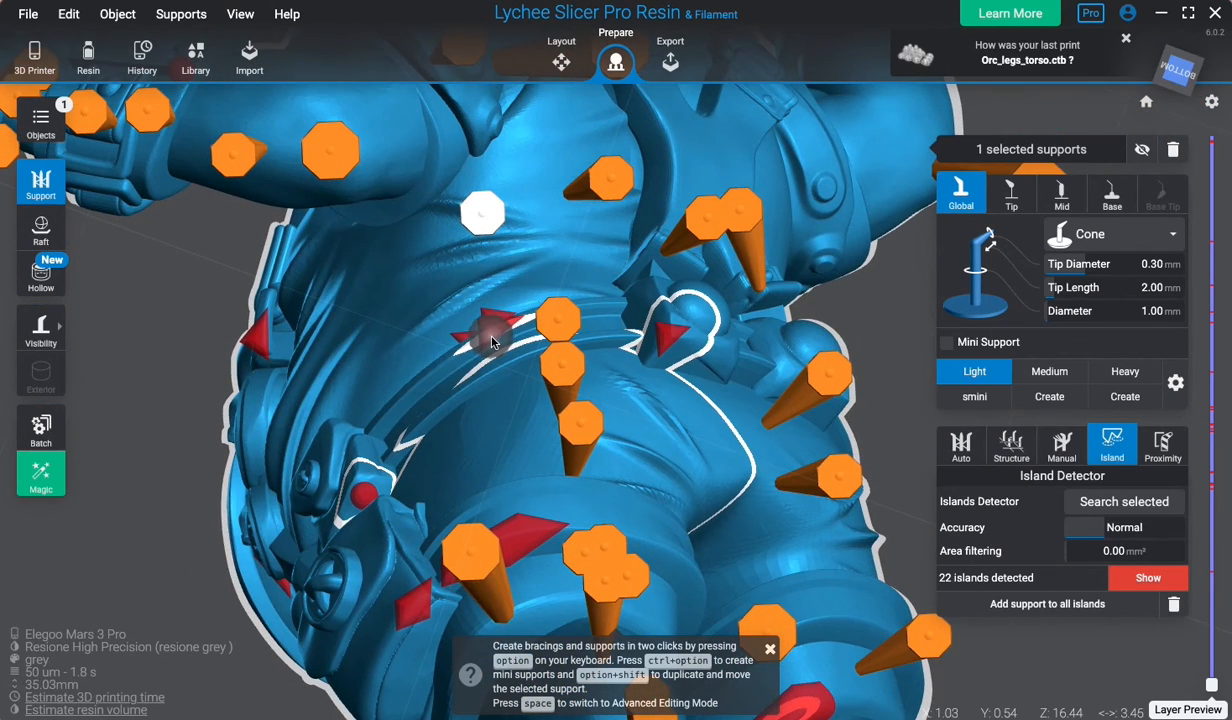
click(491, 342)
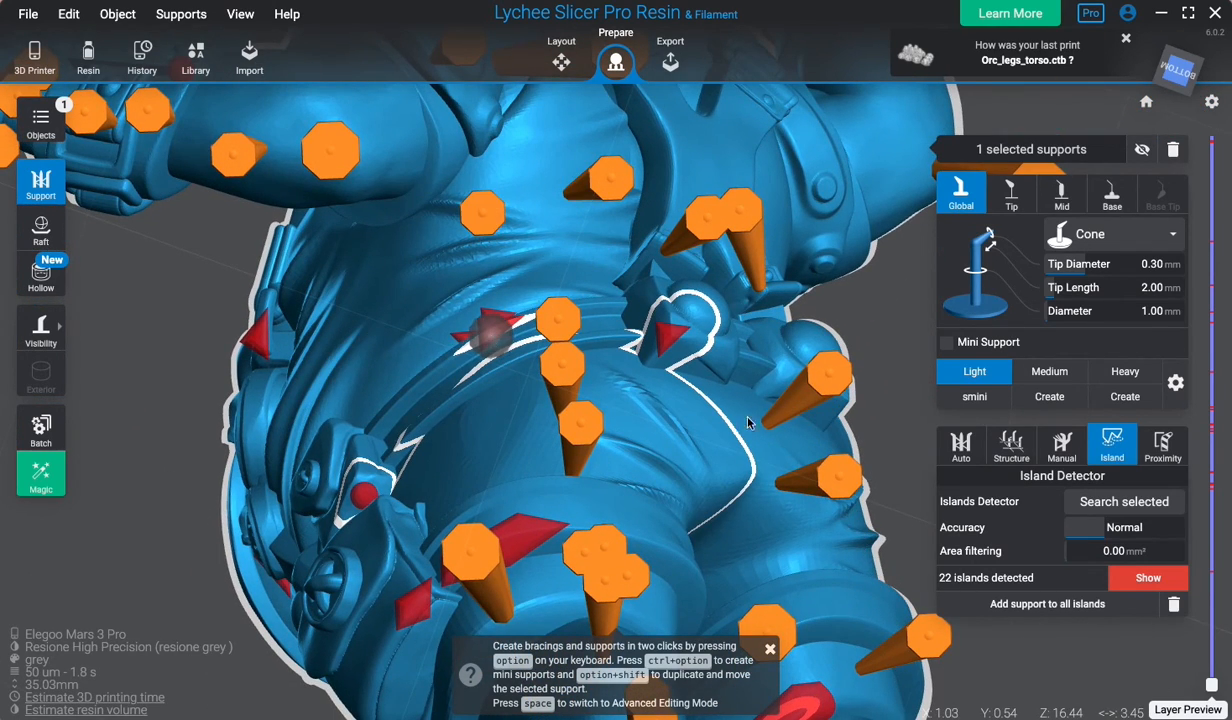
click(673, 340)
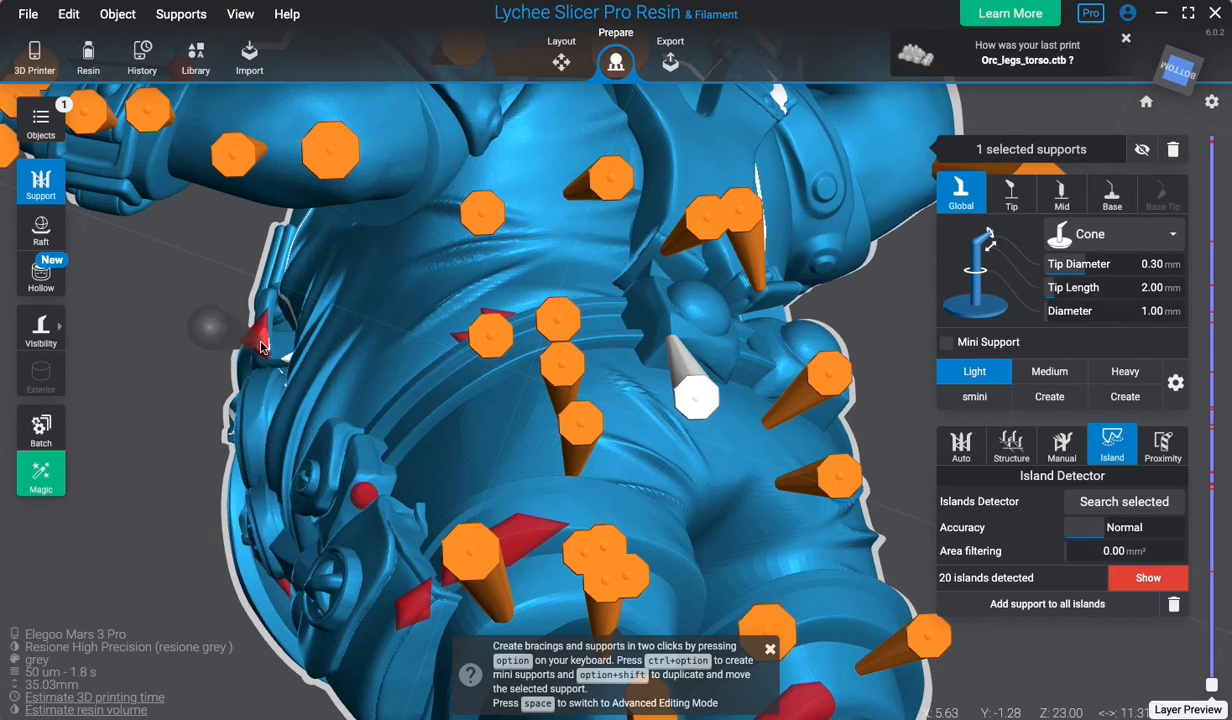
click(260, 346)
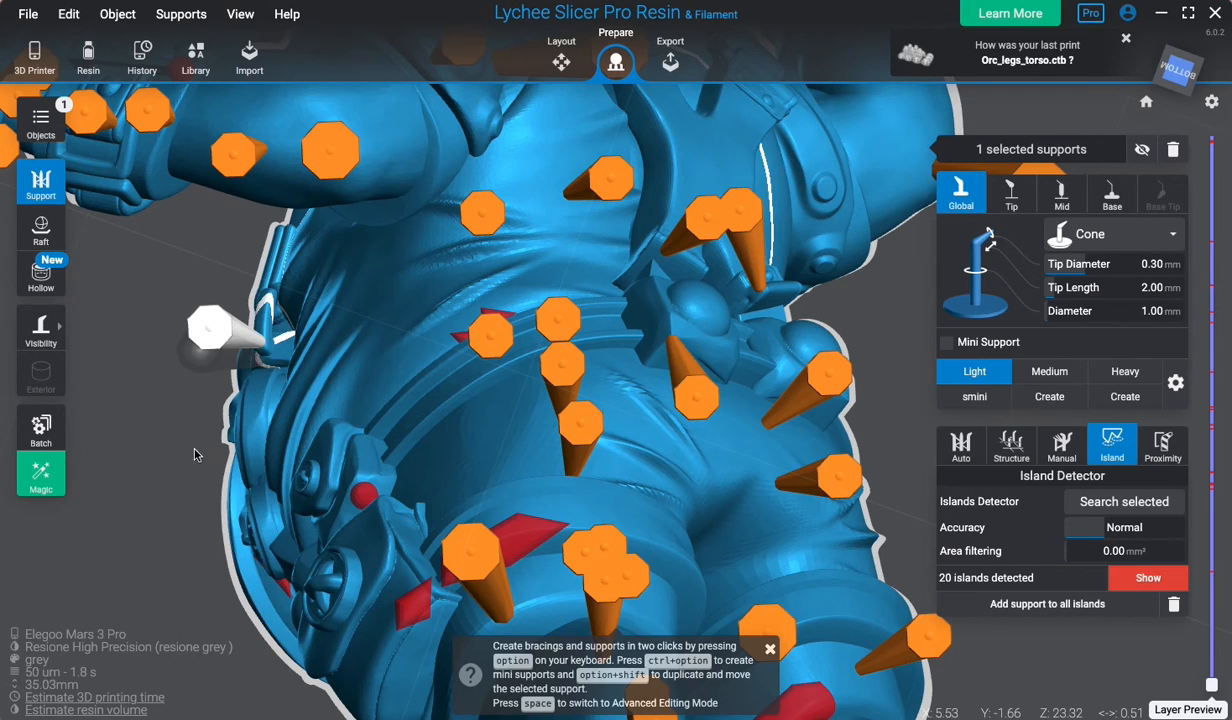
Add a mini support on the hip gear's island and Light supports on the islands at the thigh, hip pouch and other leg.
ctrl+alt+click(368, 514)
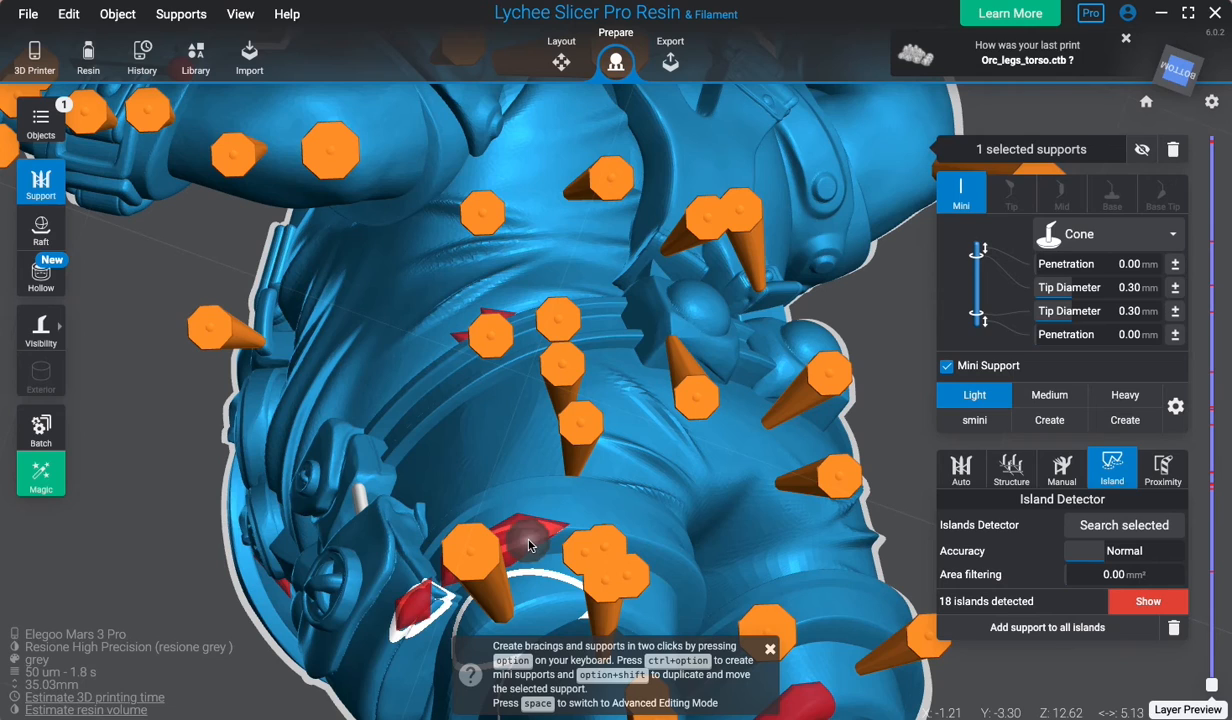
click(476, 572)
click(419, 607)
drag(419, 607, 740, 284)
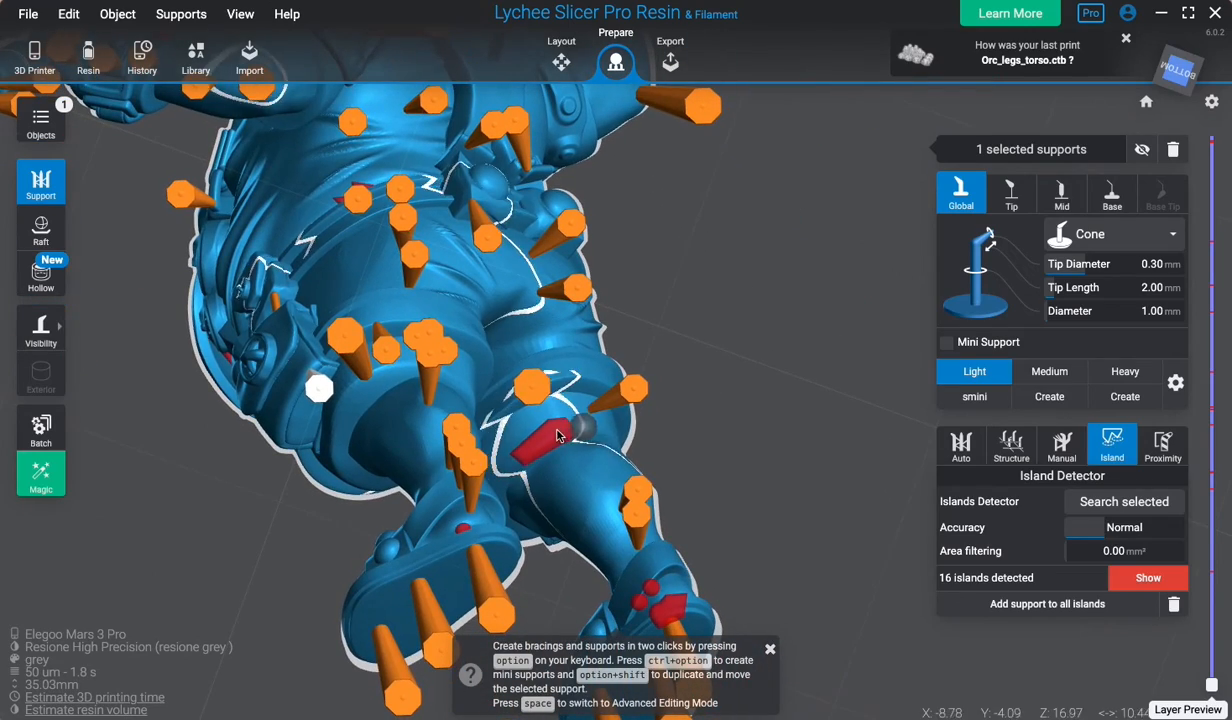
click(557, 447)
Add a Light mini support between the red island under the beard and the shoulder below it.
drag(557, 447, 829, 598)
right_drag(829, 378, 843, 545)
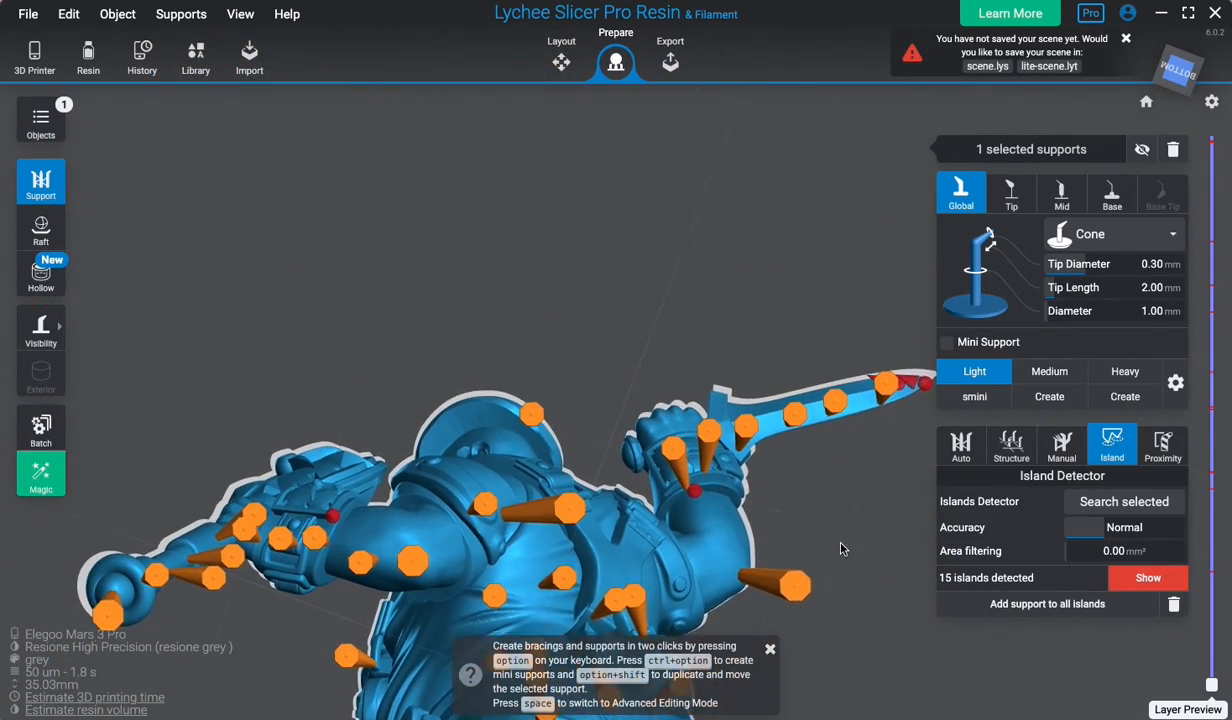
scroll(579, 415, up, 5)
scroll(505, 424, up, 10)
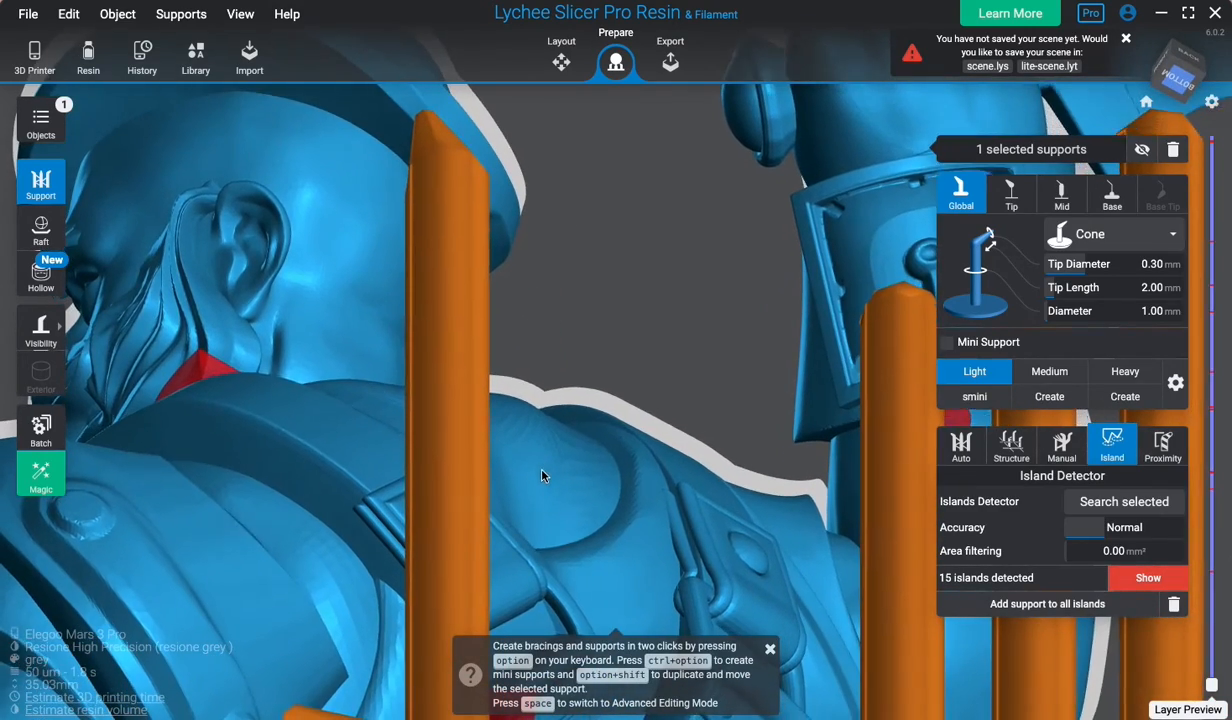
drag(541, 476, 501, 364)
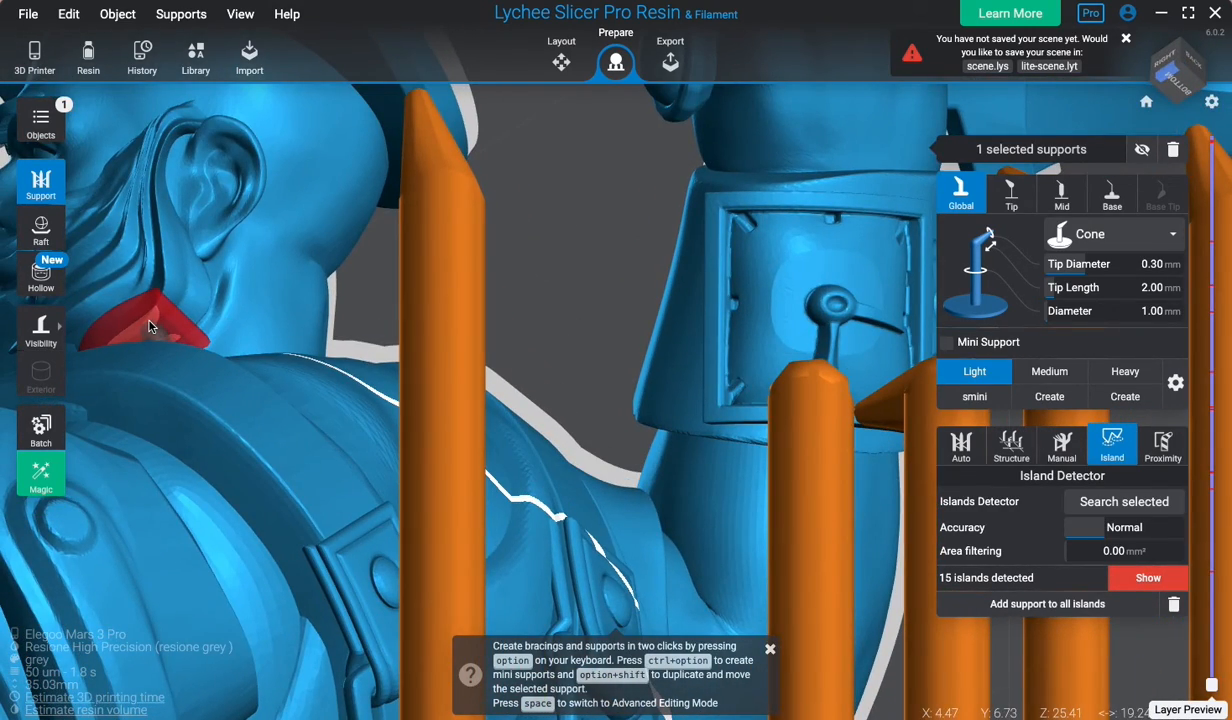
scroll(343, 306, down, 6)
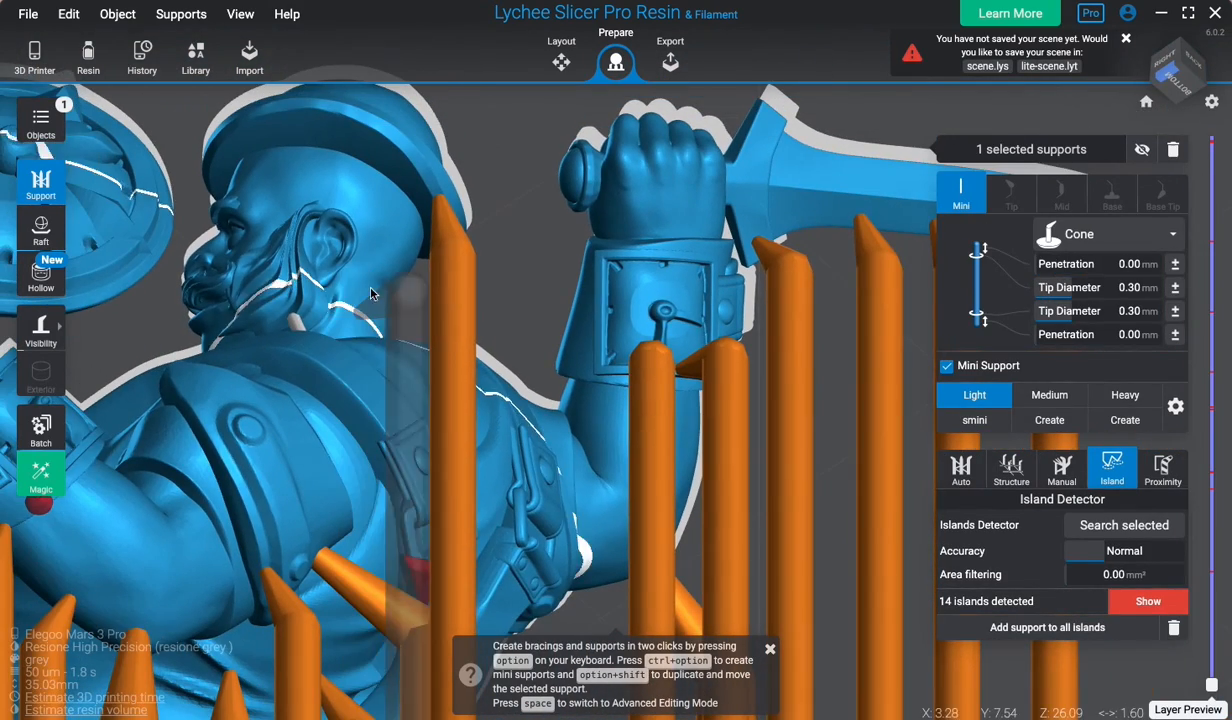
Add a mini support from the strap buckle's red island to the neighbouring support and apply the smini preset.
right_drag(384, 318, 451, 347)
drag(451, 352, 466, 417)
scroll(420, 460, up, 6)
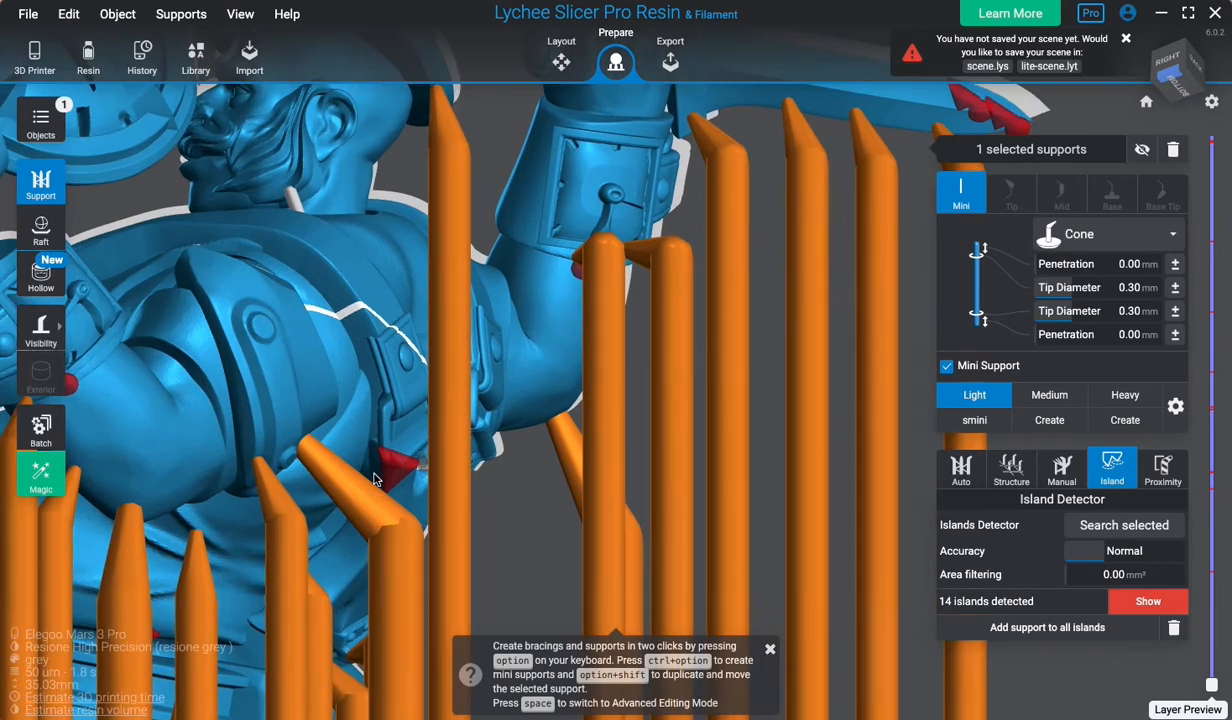
scroll(310, 468, up, 4)
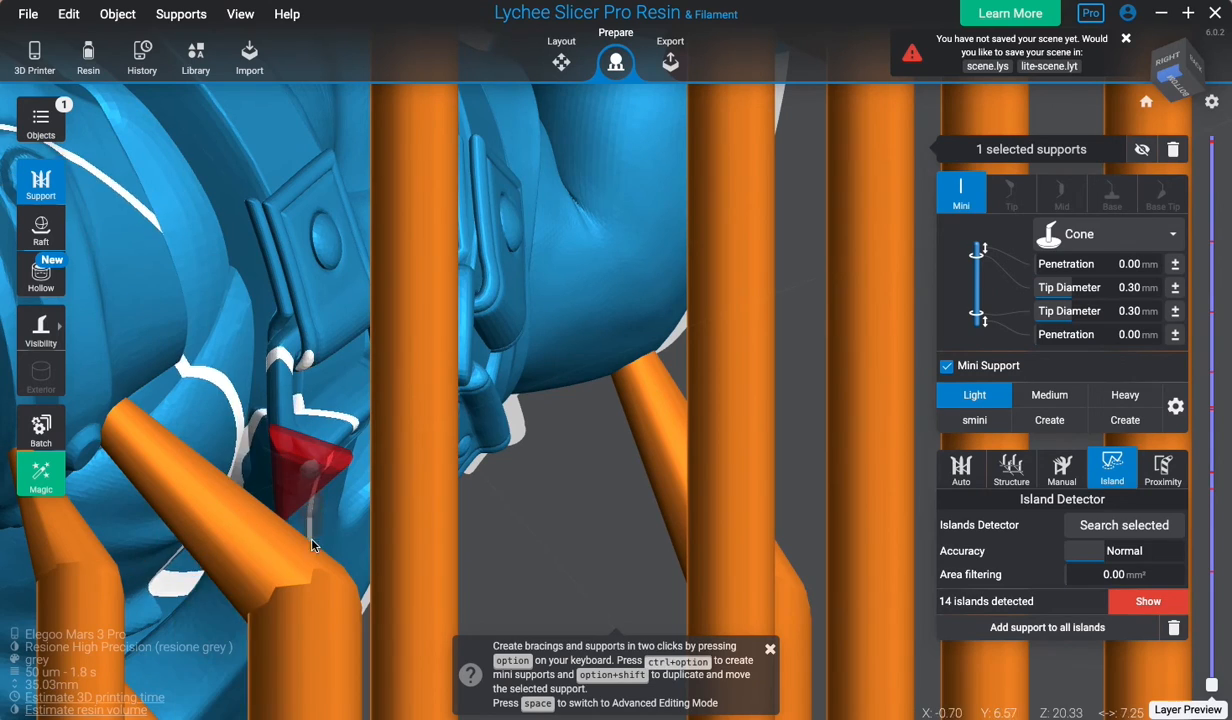
ctrl+alt+click(329, 600)
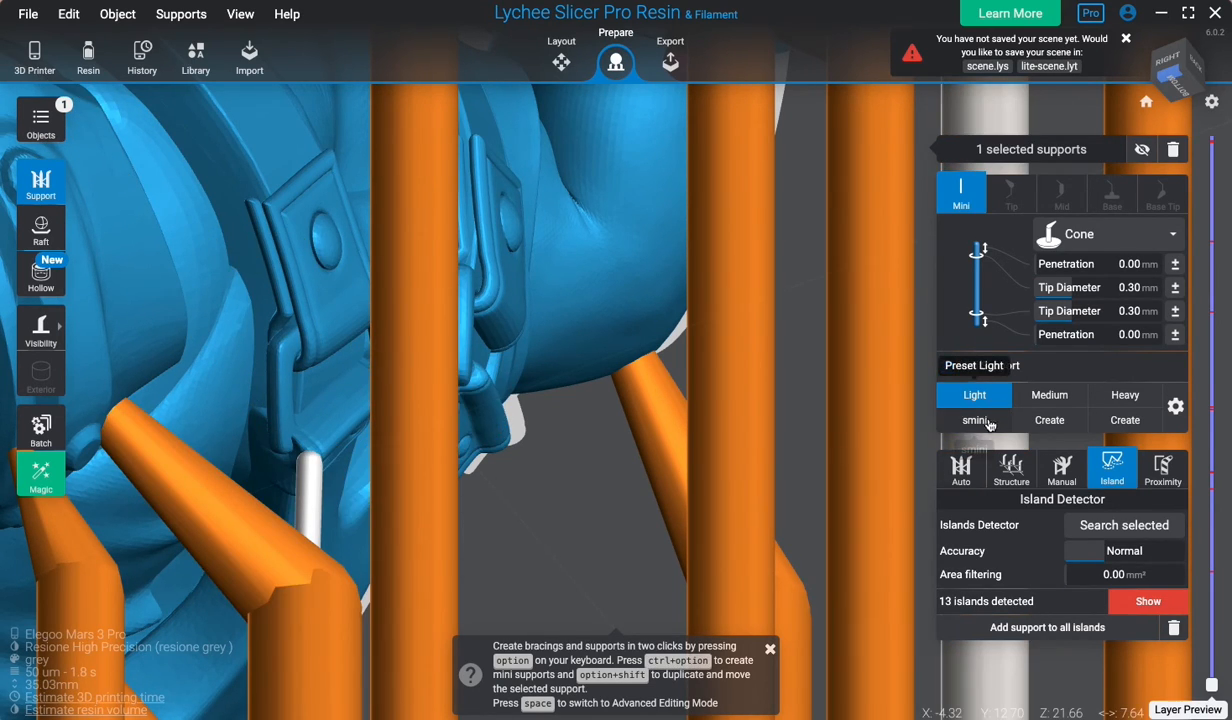
drag(766, 449, 421, 498)
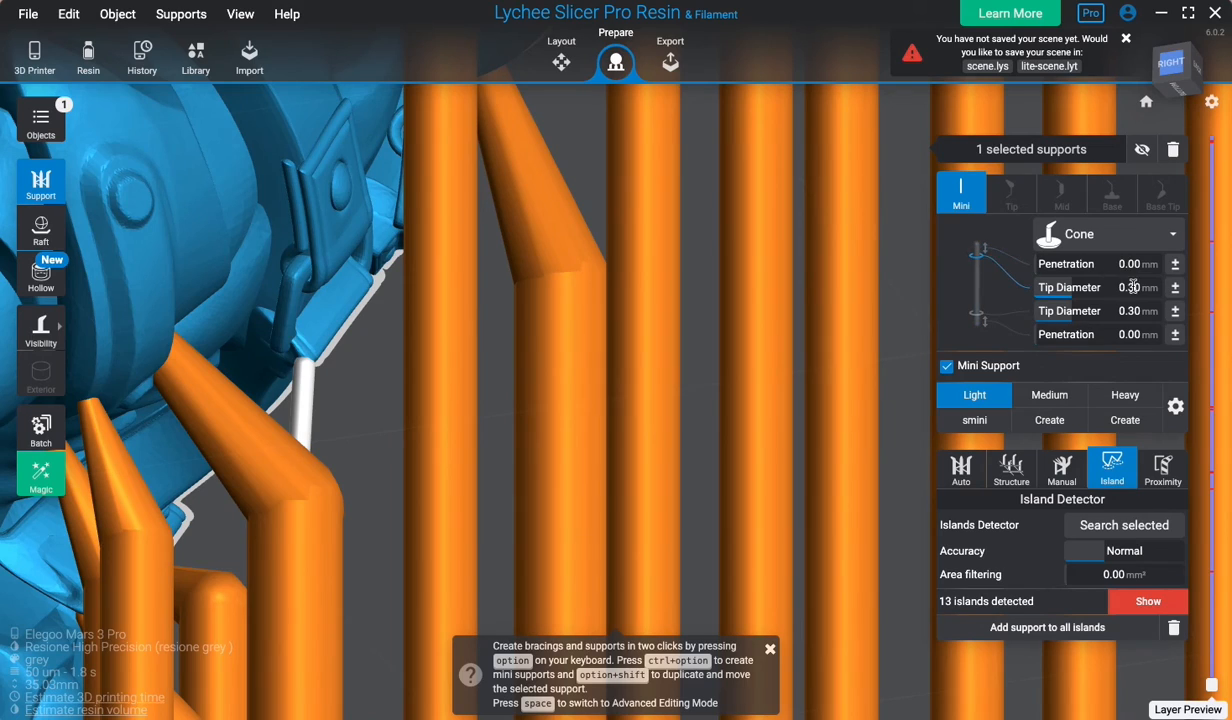
drag(1071, 287, 1062, 287)
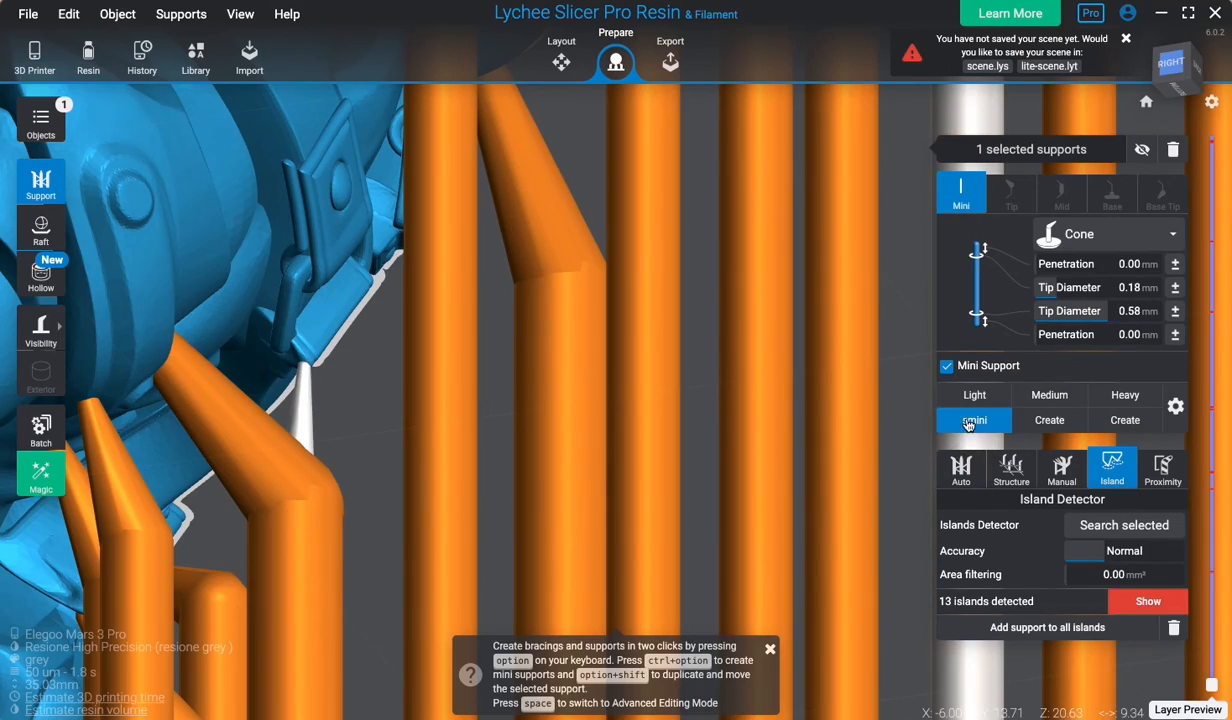
Add a mini support branching from the hat's main support to the brim and apply the smini preset to it.
scroll(356, 424, down, 5)
right_drag(361, 422, 325, 388)
scroll(440, 288, down, 2)
right_drag(532, 175, 498, 210)
scroll(559, 176, up, 1)
right_drag(556, 162, 543, 97)
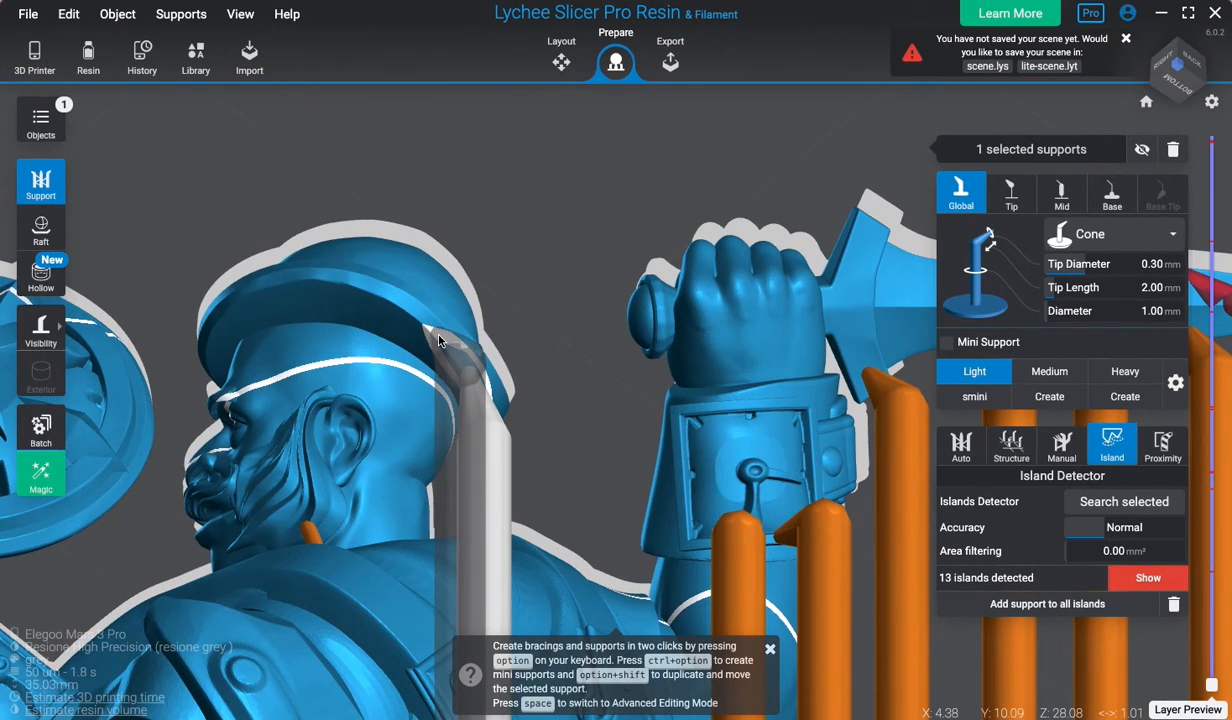
right_drag(438, 341, 460, 401)
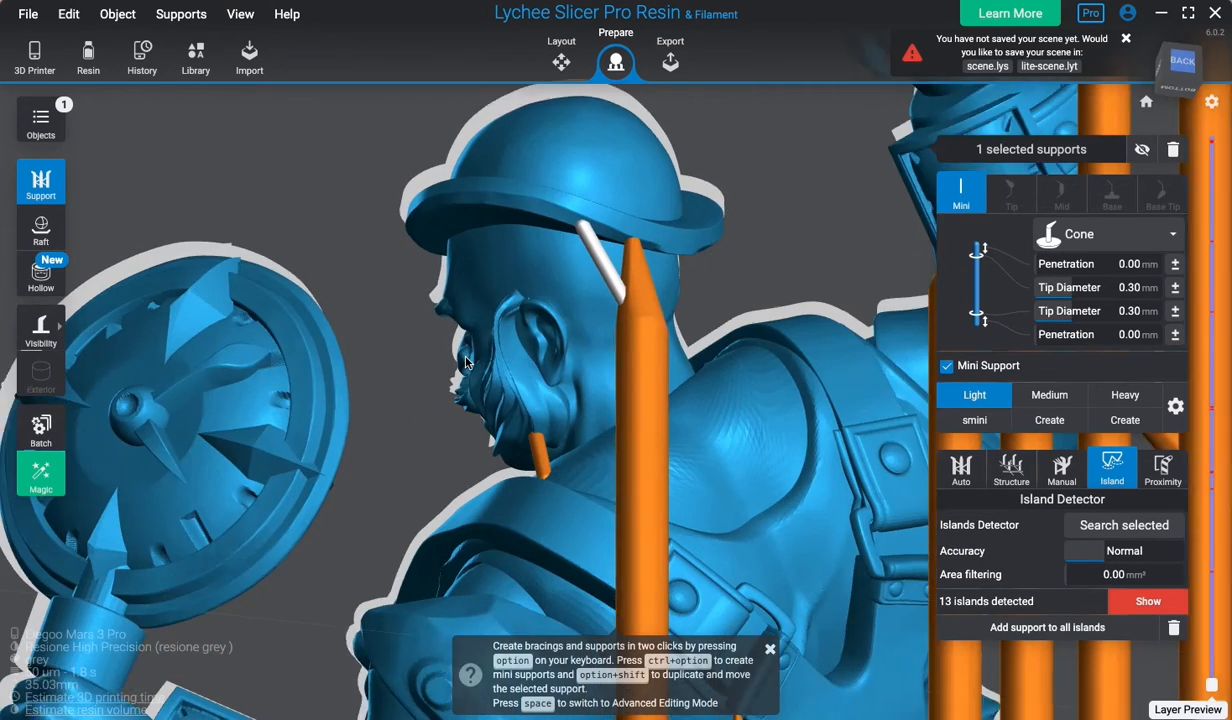
right_drag(465, 362, 585, 296)
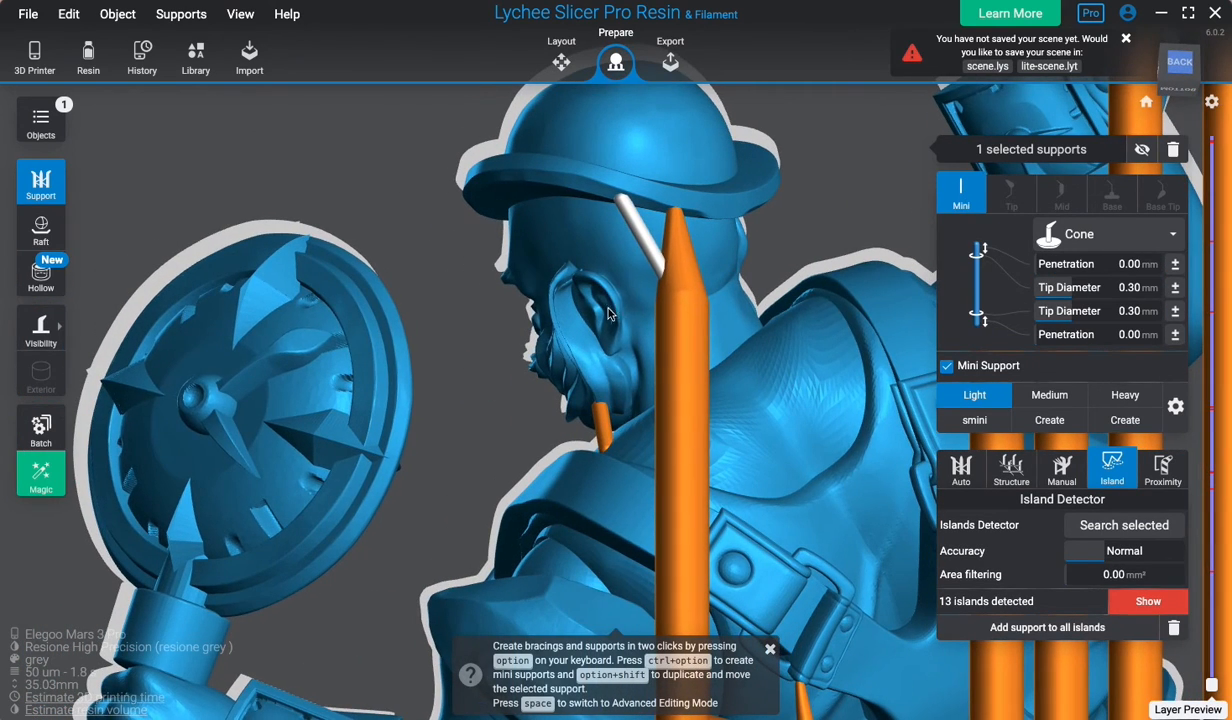
click(974, 420)
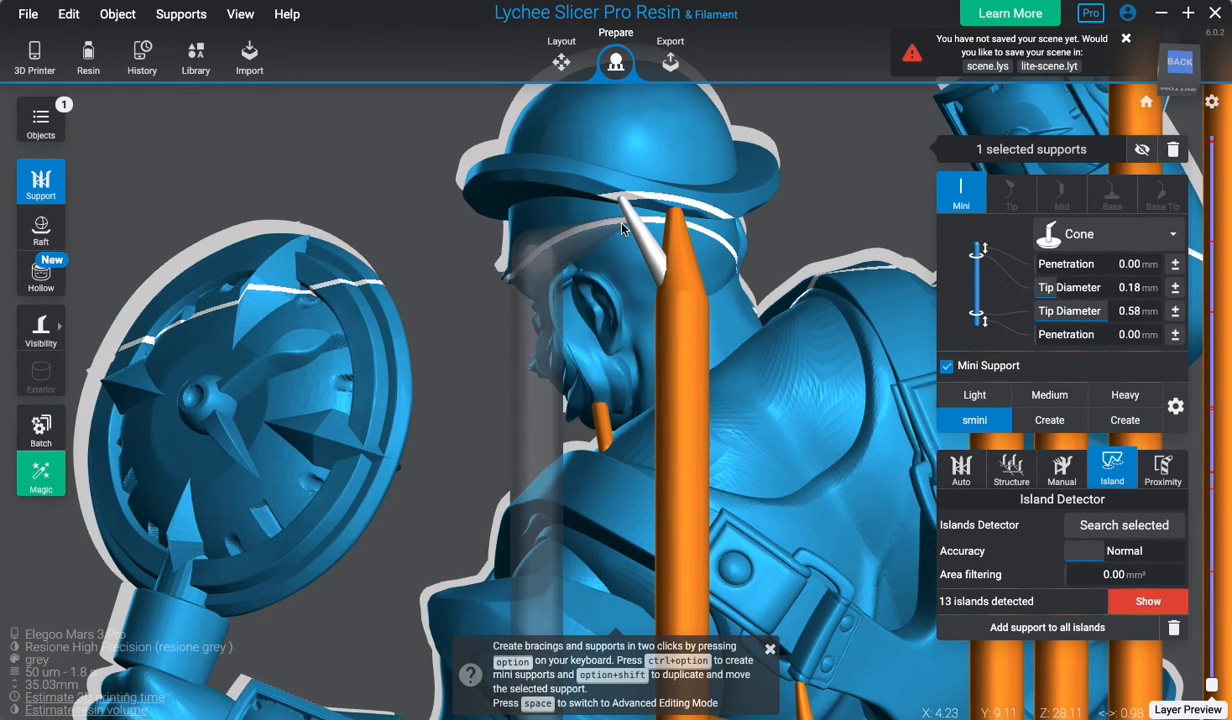
Add four more smini supports fanning out from the main support to both sides of the hat brim.
click(580, 190)
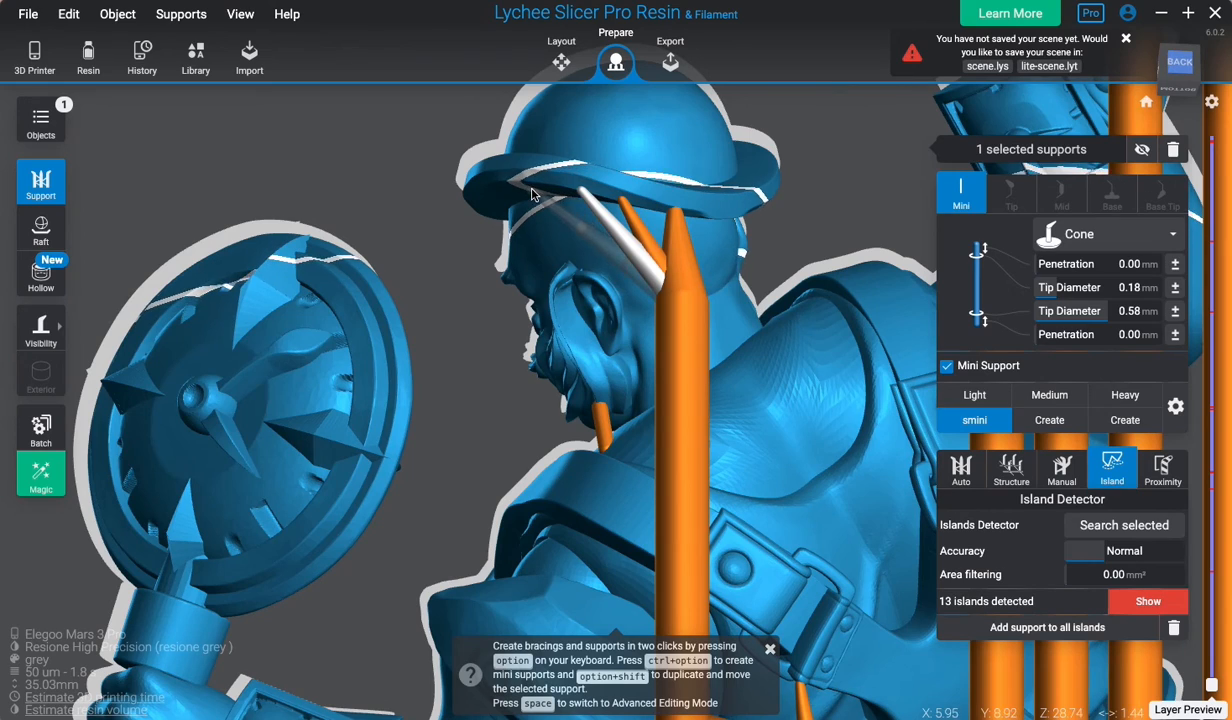
click(530, 190)
click(742, 220)
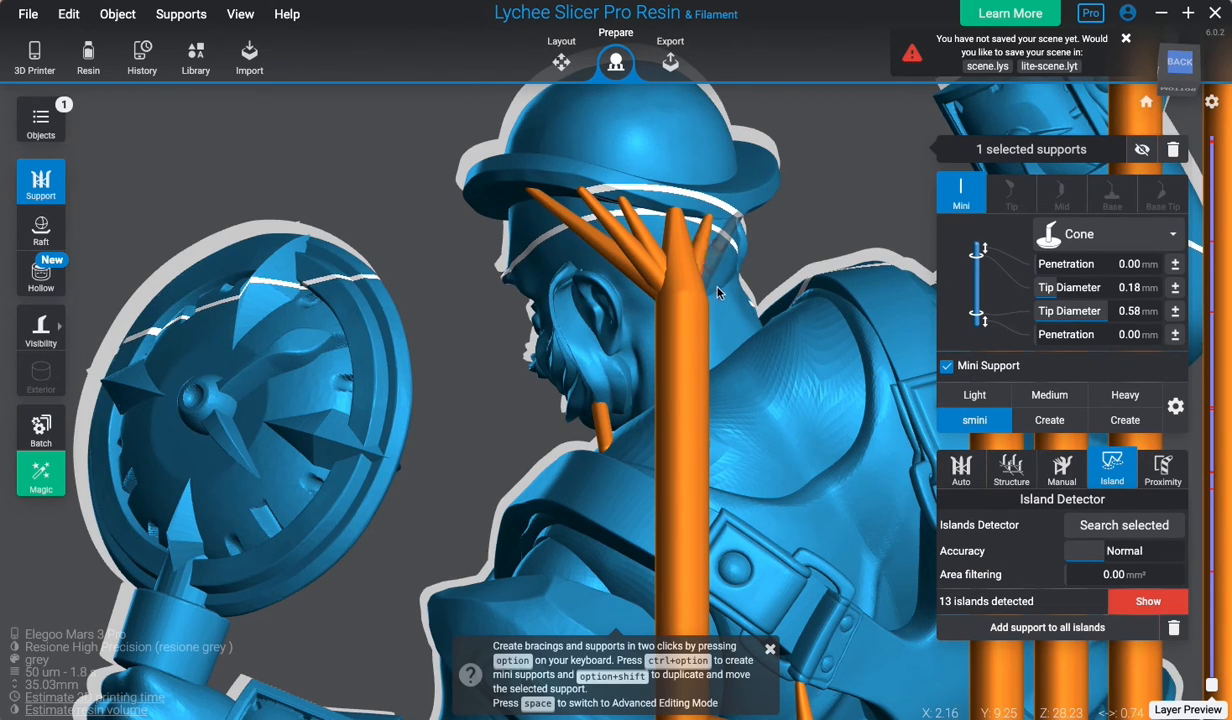
Lengthen the hat's main support tip to 3.90 mm by lowering its joint in Advanced Editing Mode.
click(665, 298)
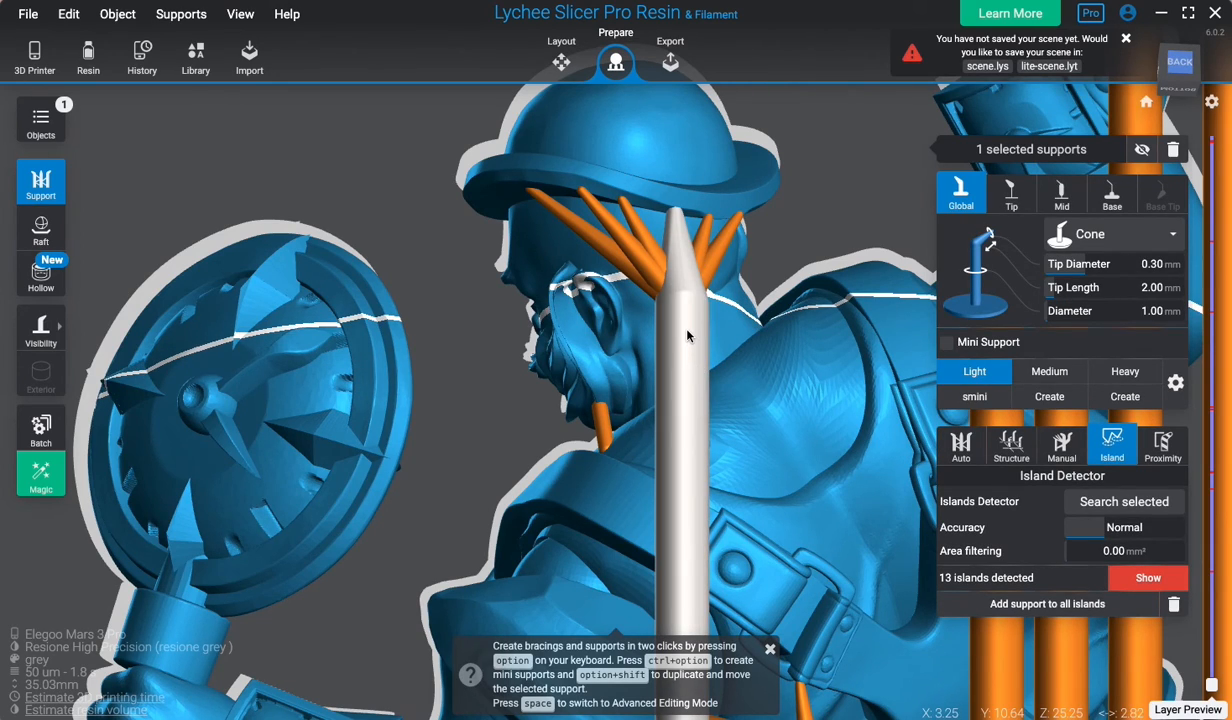
key(space)
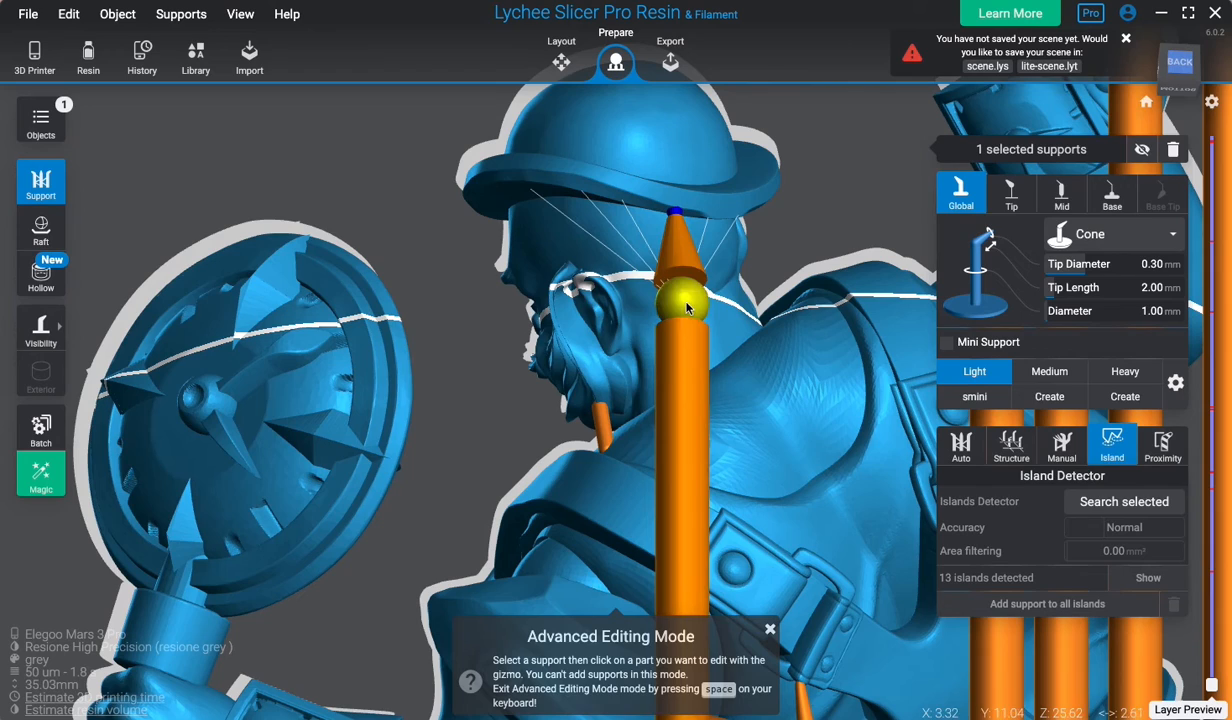
click(686, 308)
drag(684, 374, 676, 482)
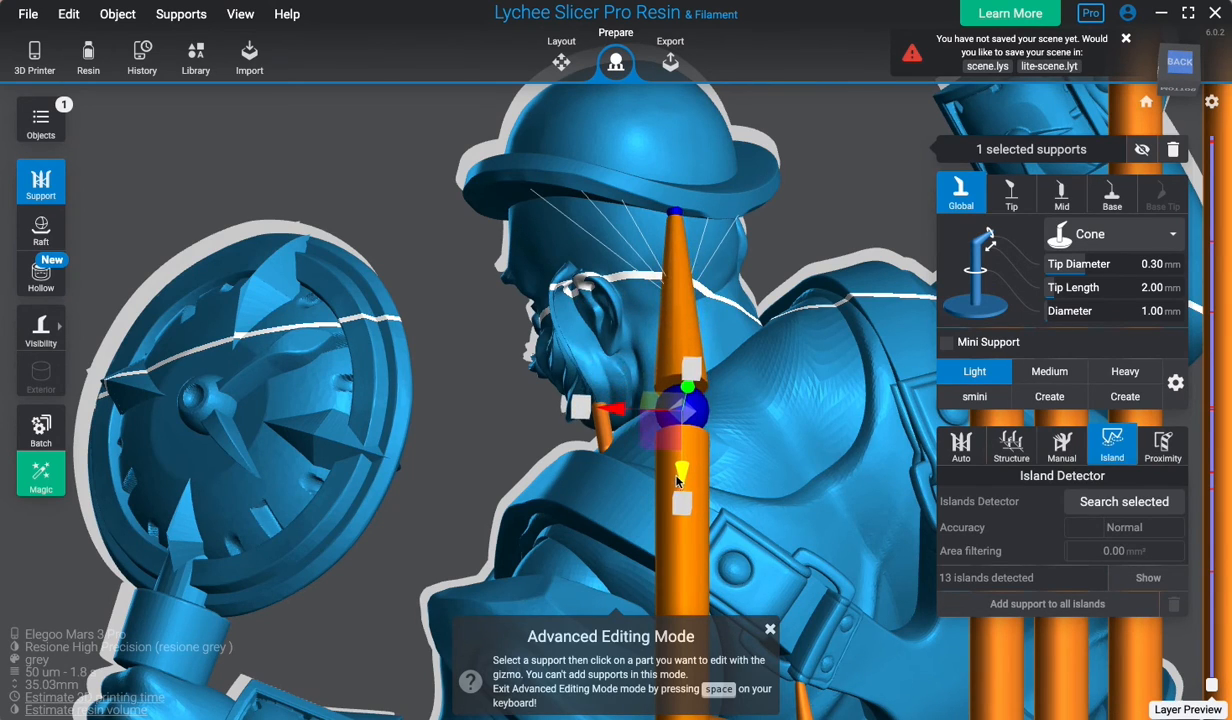
key(space)
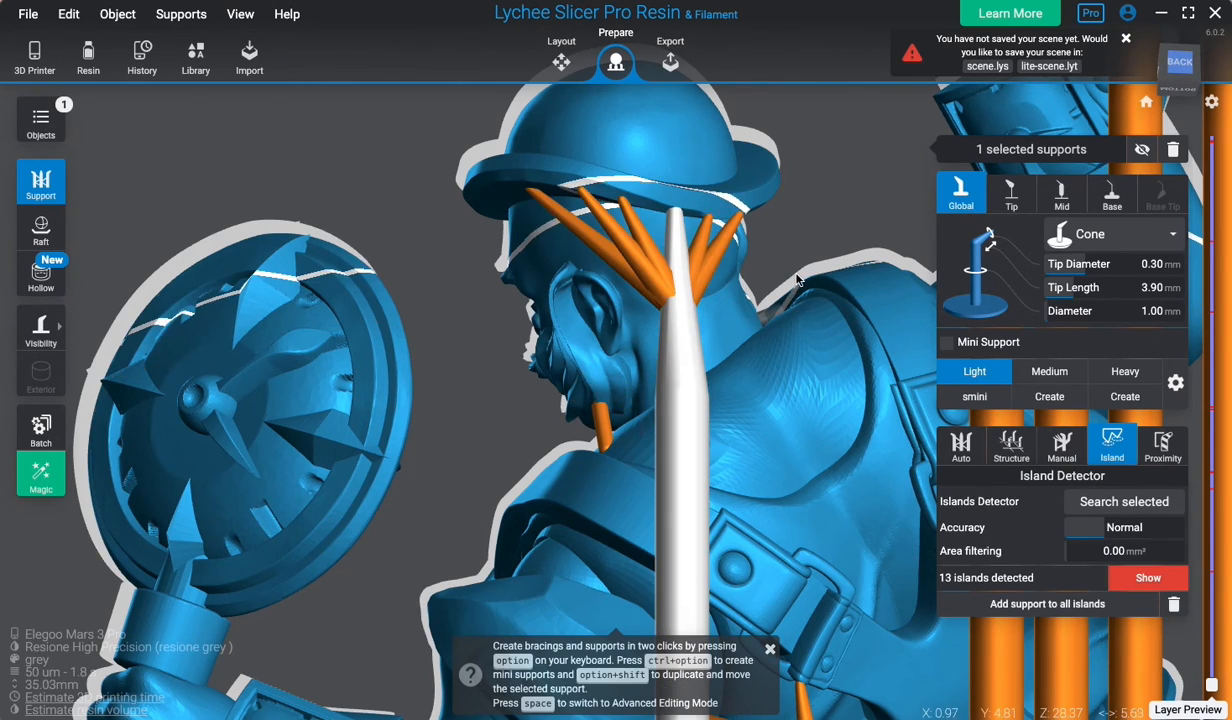
Lower the base ends of the two mini supports on the back side of the hat brim along the main support in Advanced Editing Mode.
click(703, 304)
click(686, 322)
key(space)
click(660, 298)
drag(678, 368, 678, 407)
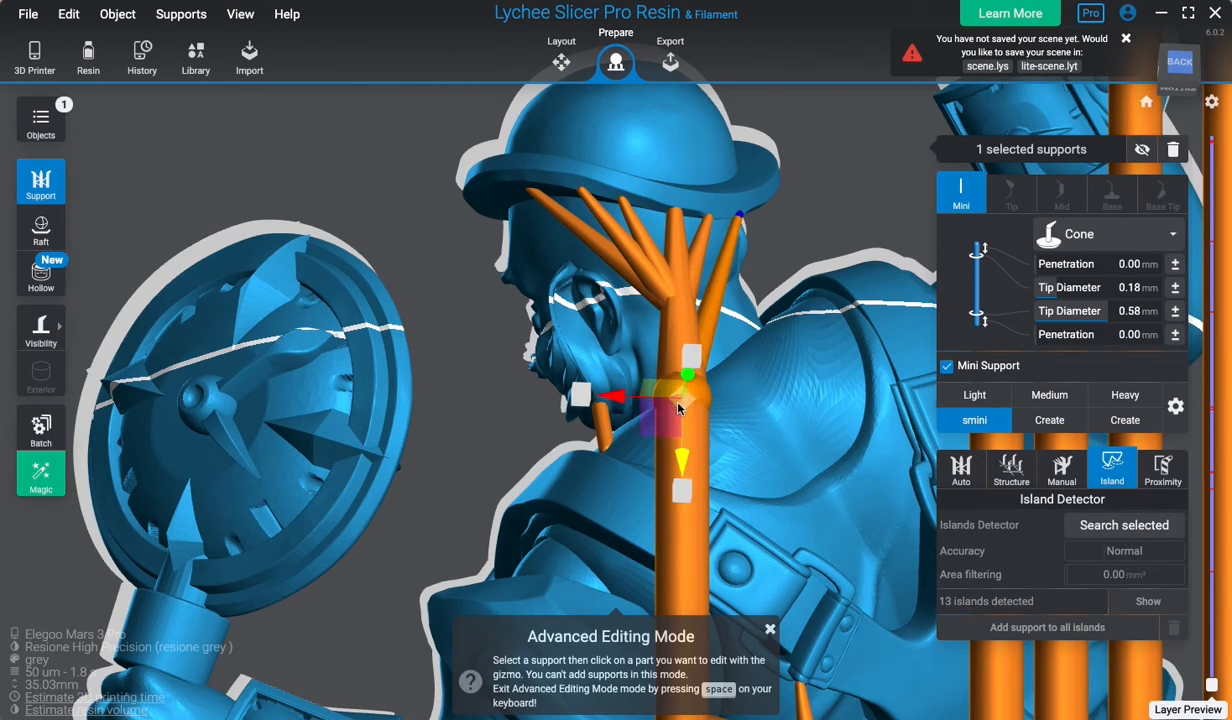
click(694, 285)
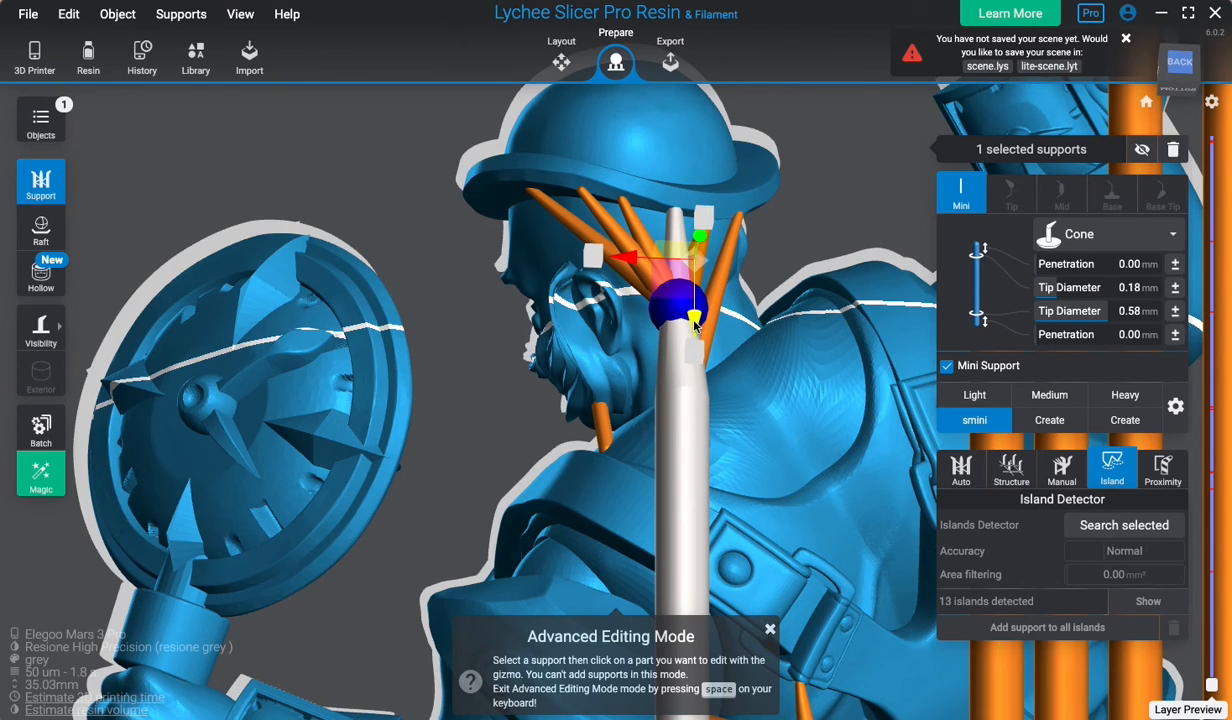
key(space)
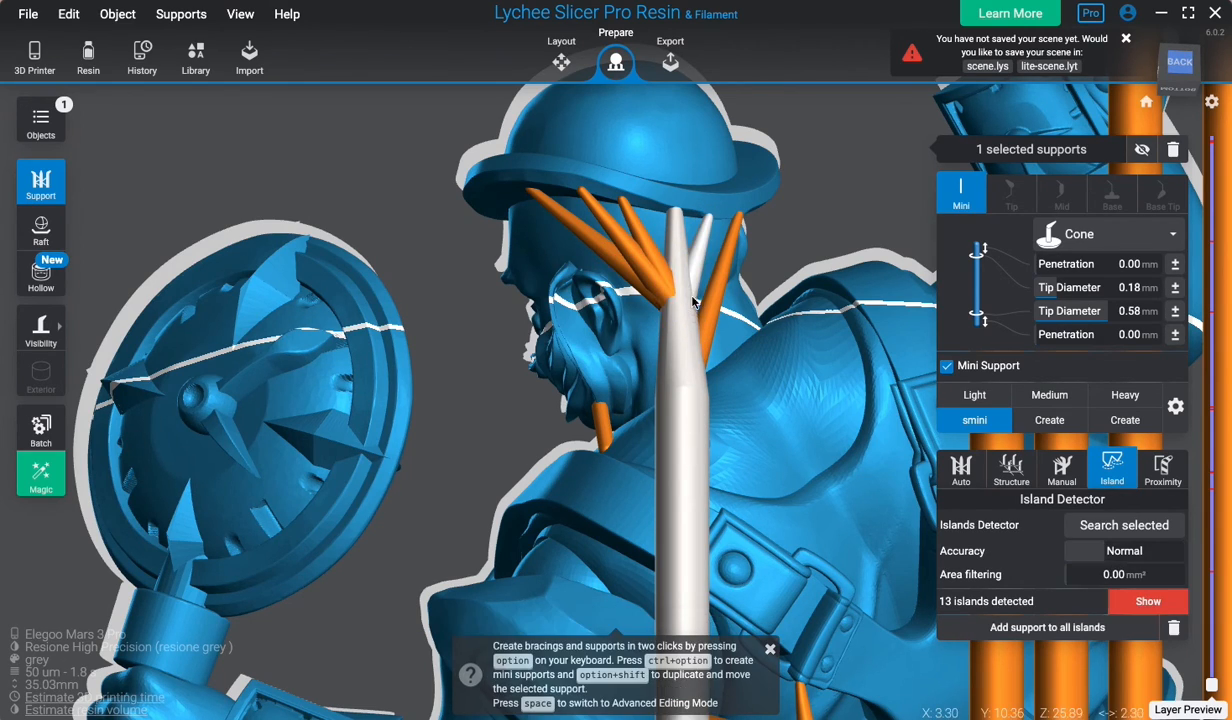
key(space)
click(683, 313)
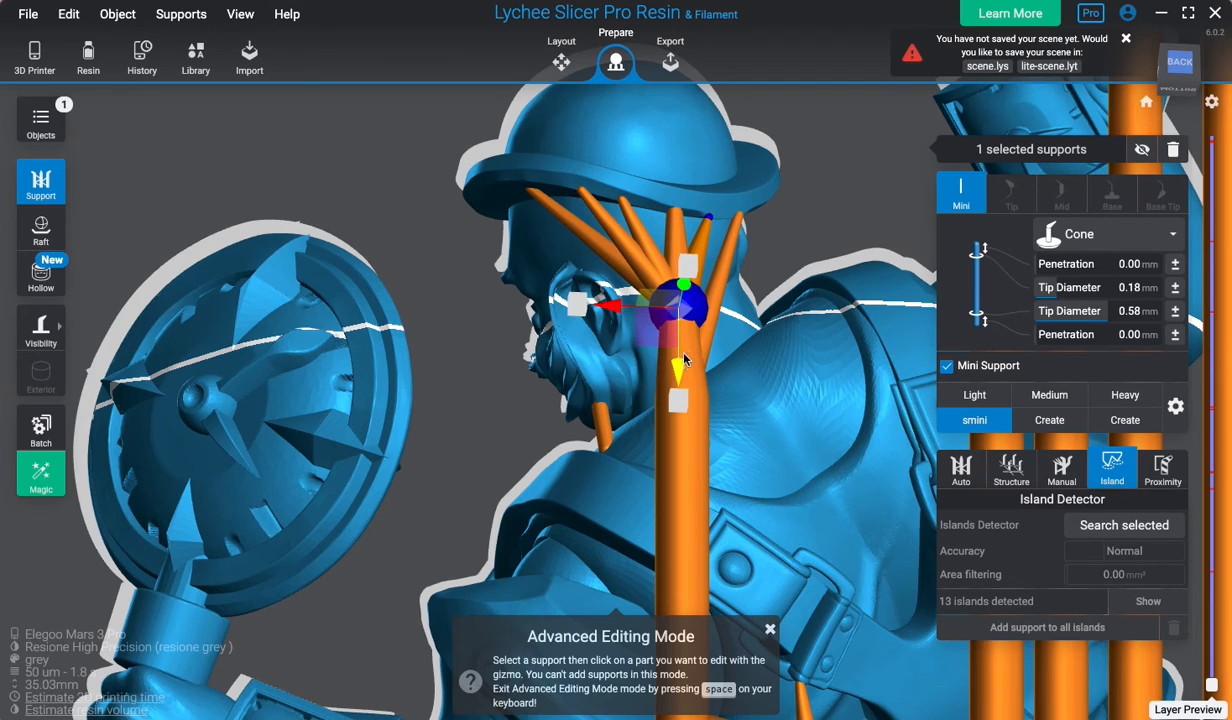
drag(679, 380, 680, 474)
Lower the base ends of the three mini supports on the face side of the hat brim along the main support.
click(662, 292)
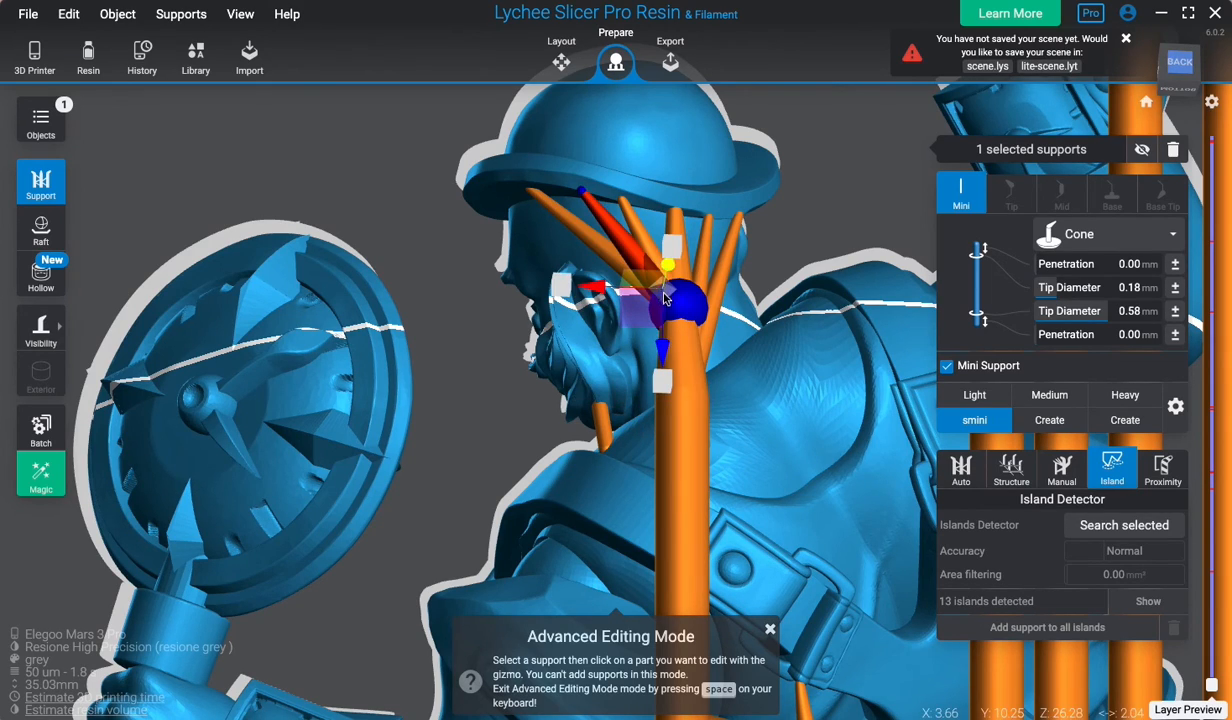
drag(668, 346, 678, 455)
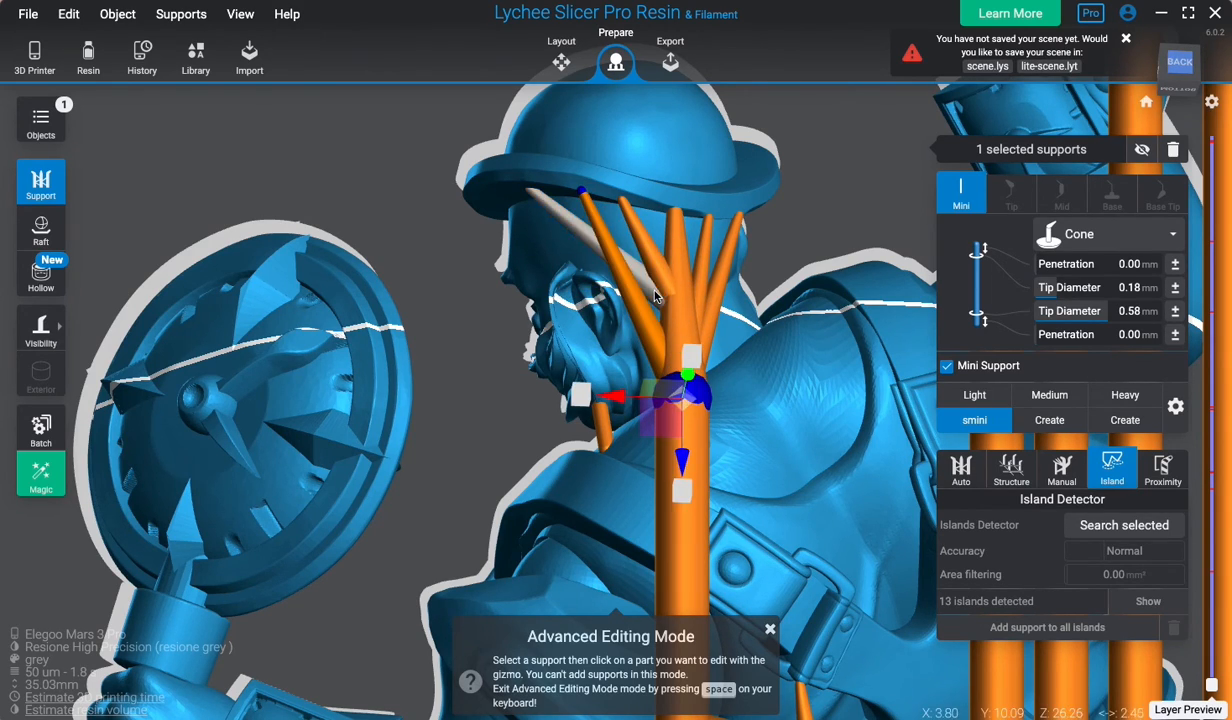
click(656, 297)
click(678, 313)
drag(679, 377, 673, 471)
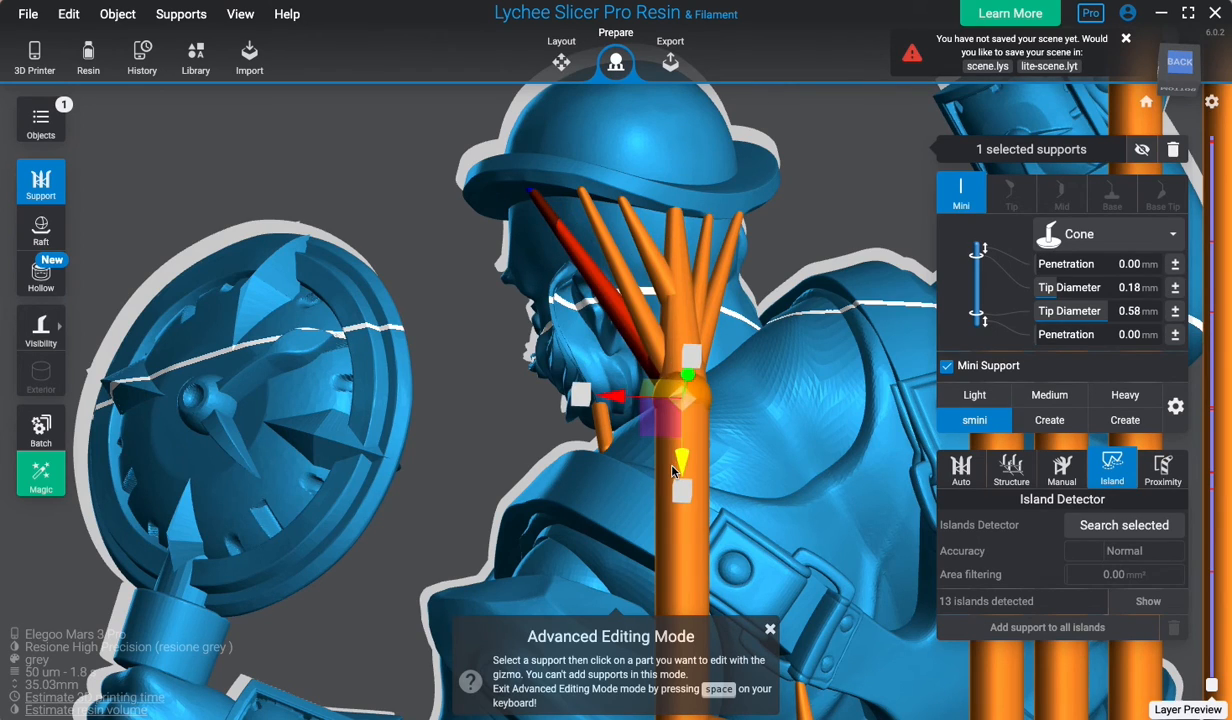
click(664, 289)
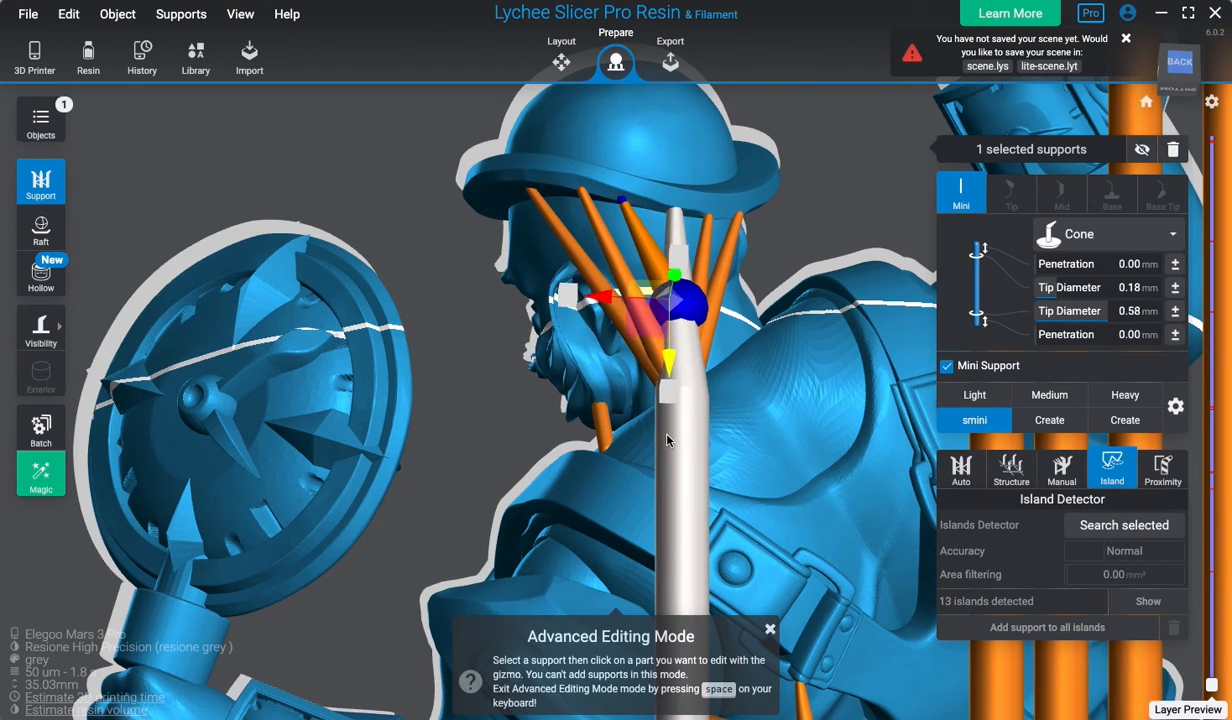
click(692, 328)
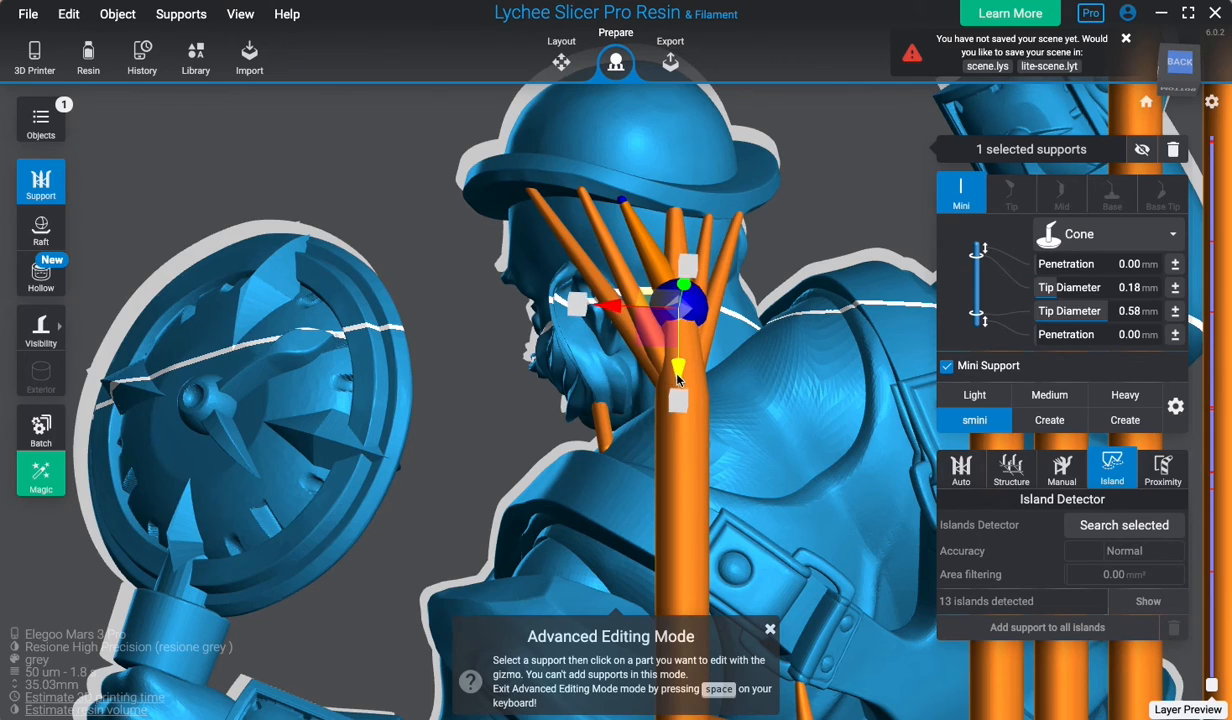
drag(677, 378, 673, 452)
Examine the supports and raft around the whole miniature from several angles.
scroll(498, 378, down, 10)
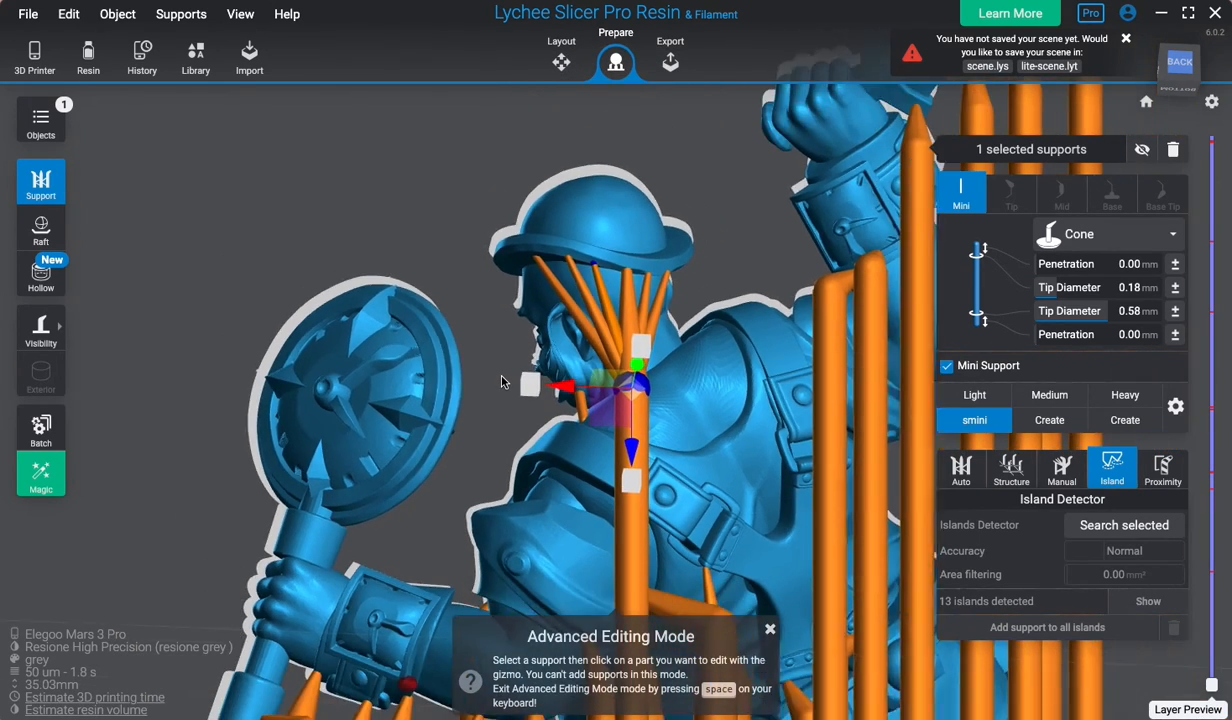
right_drag(500, 378, 650, 348)
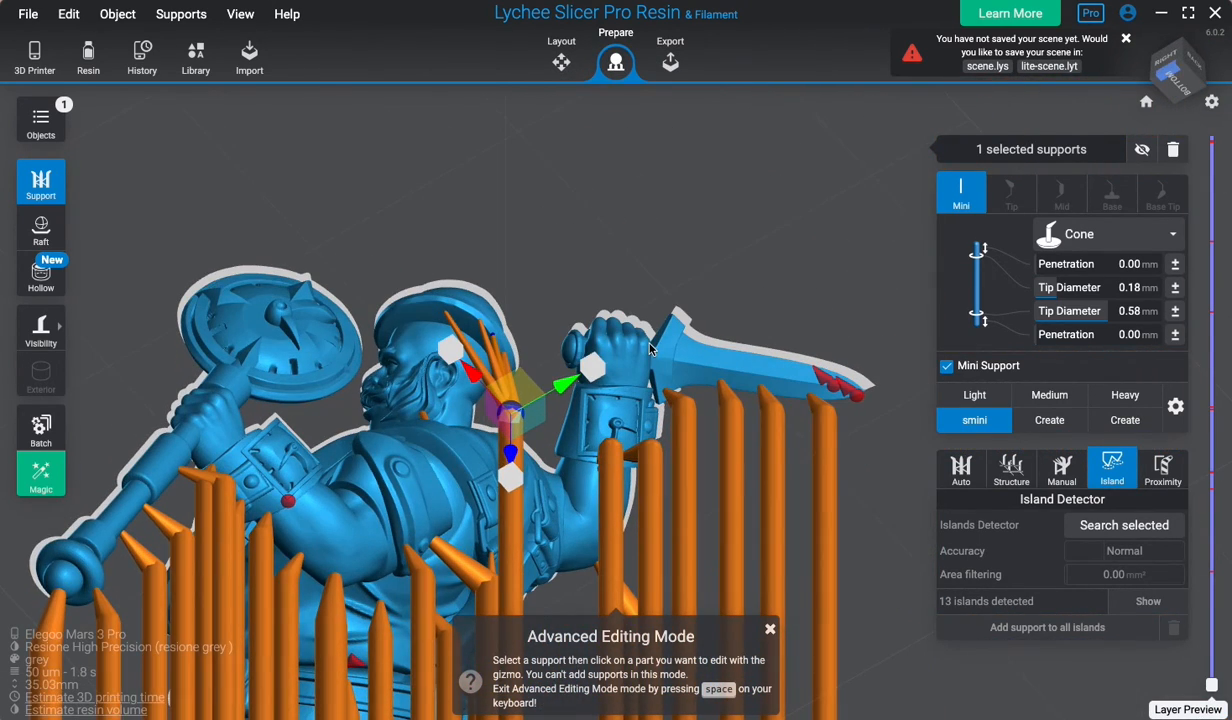
middle_drag(772, 252, 663, 192)
right_drag(687, 240, 448, 338)
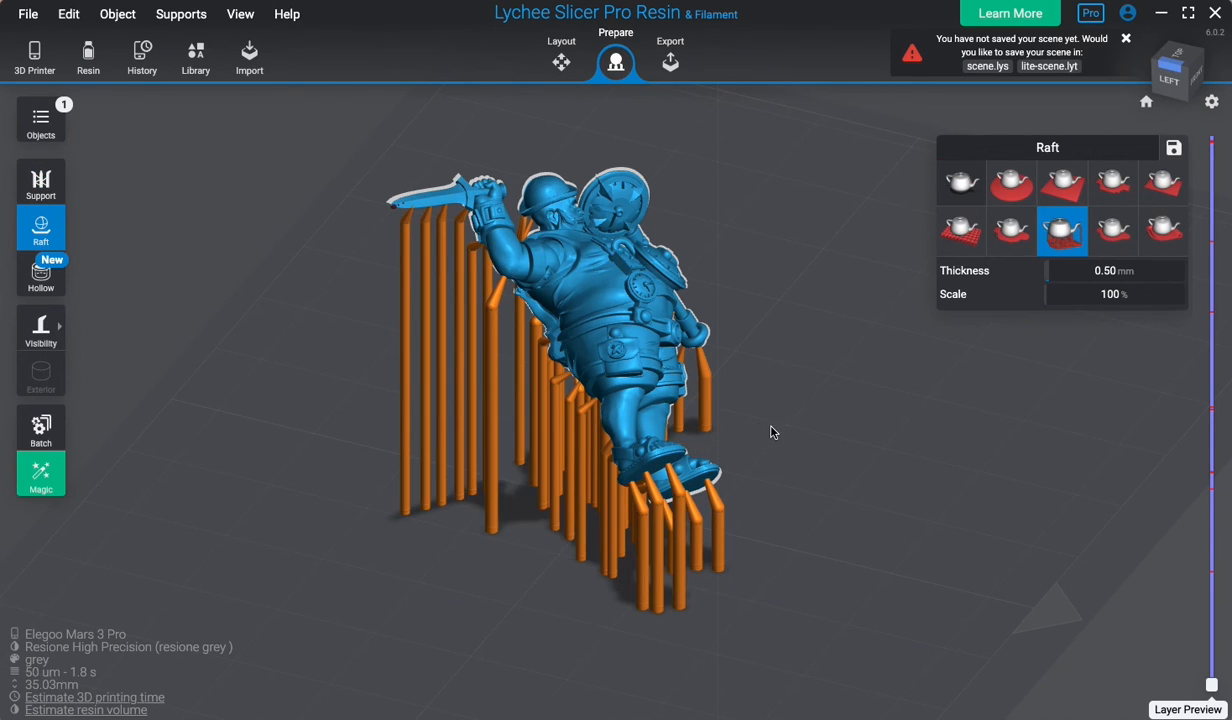
scroll(824, 526, up, 5)
drag(824, 529, 1058, 472)
scroll(857, 515, down, 5)
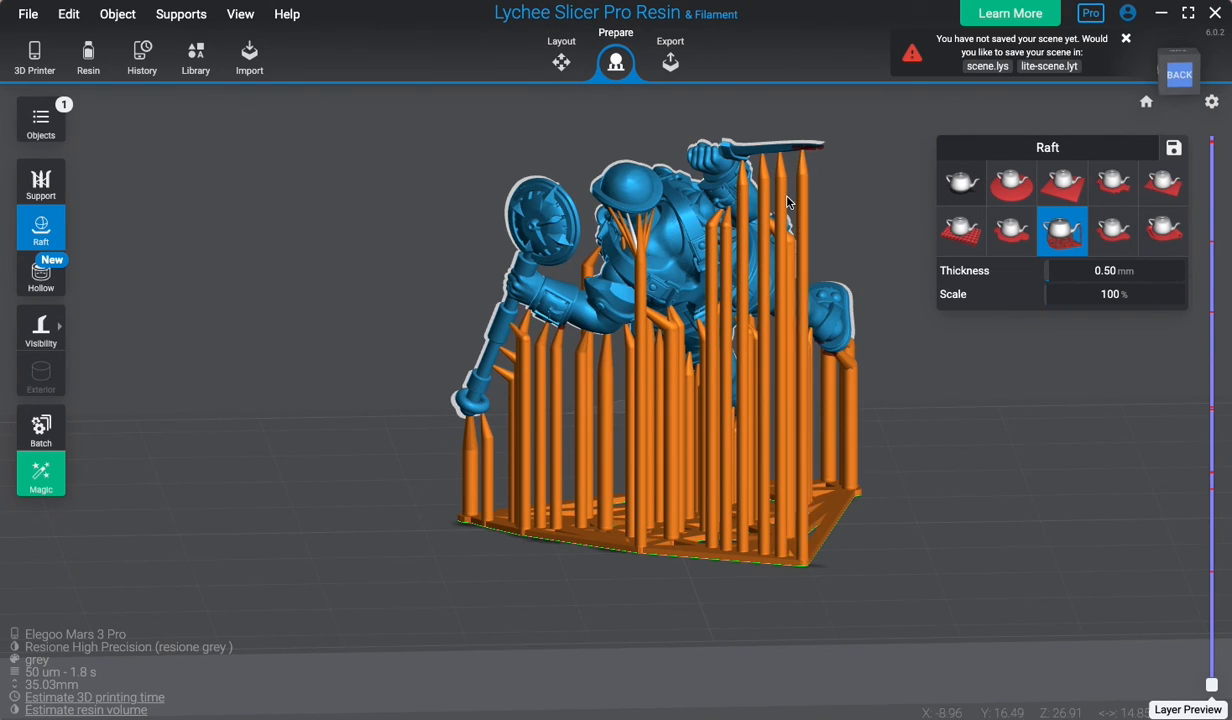
click(561, 62)
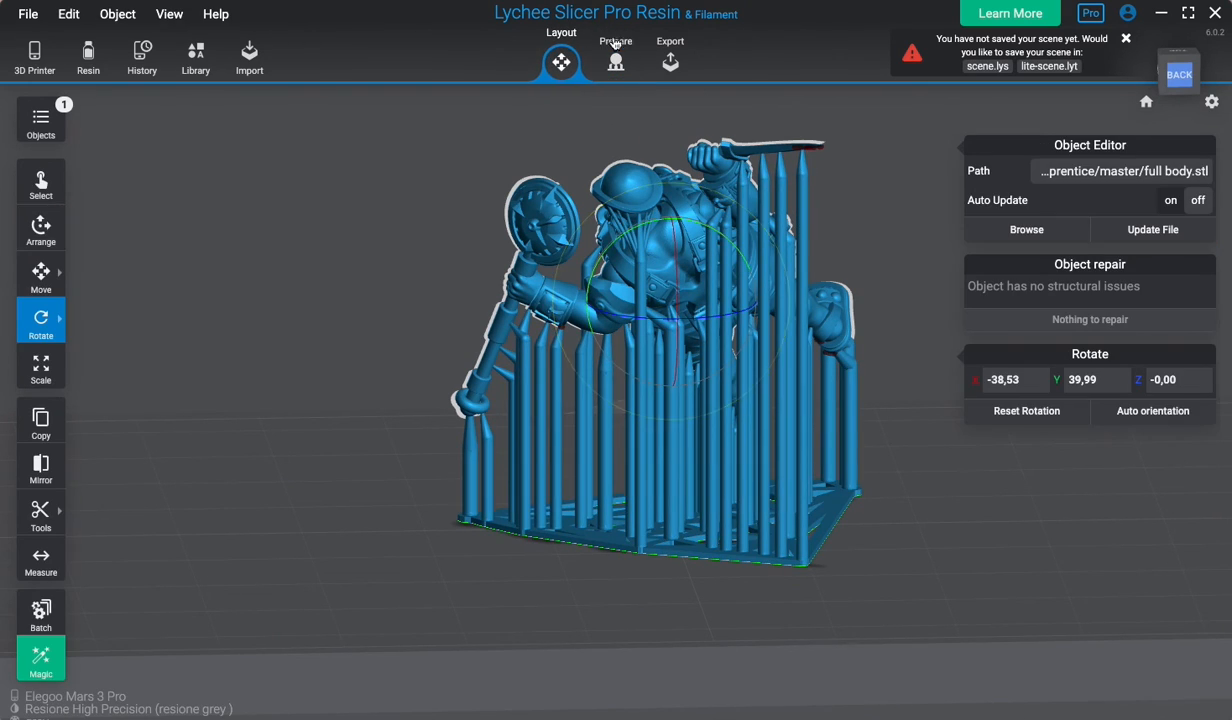
key(Tab)
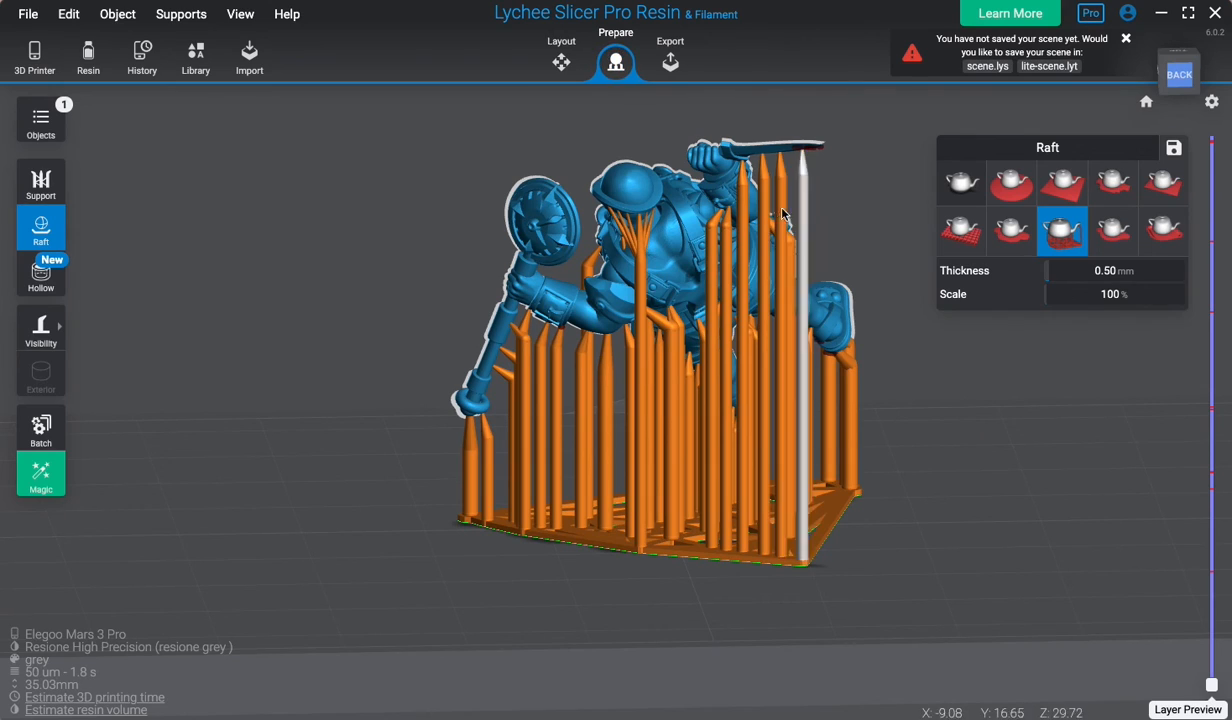
Add bracing between the two supports nearest the knife's tip using the test bracing preset.
scroll(879, 285, up, 2)
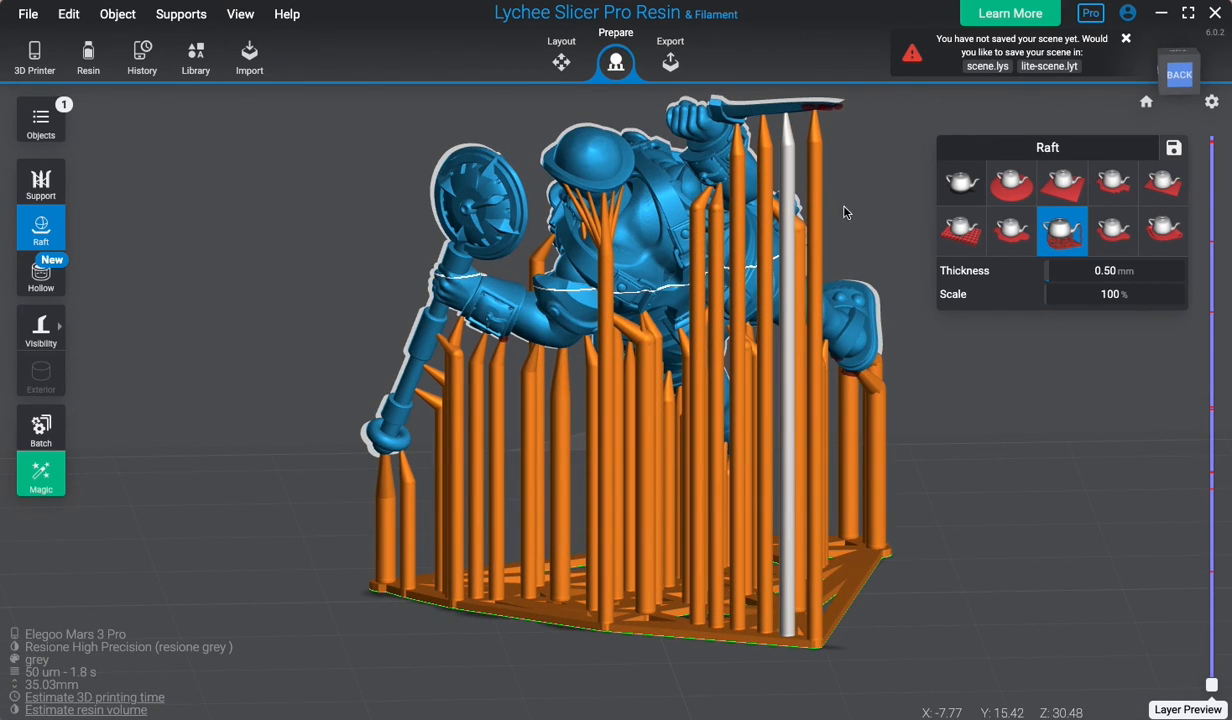
shift+click(818, 164)
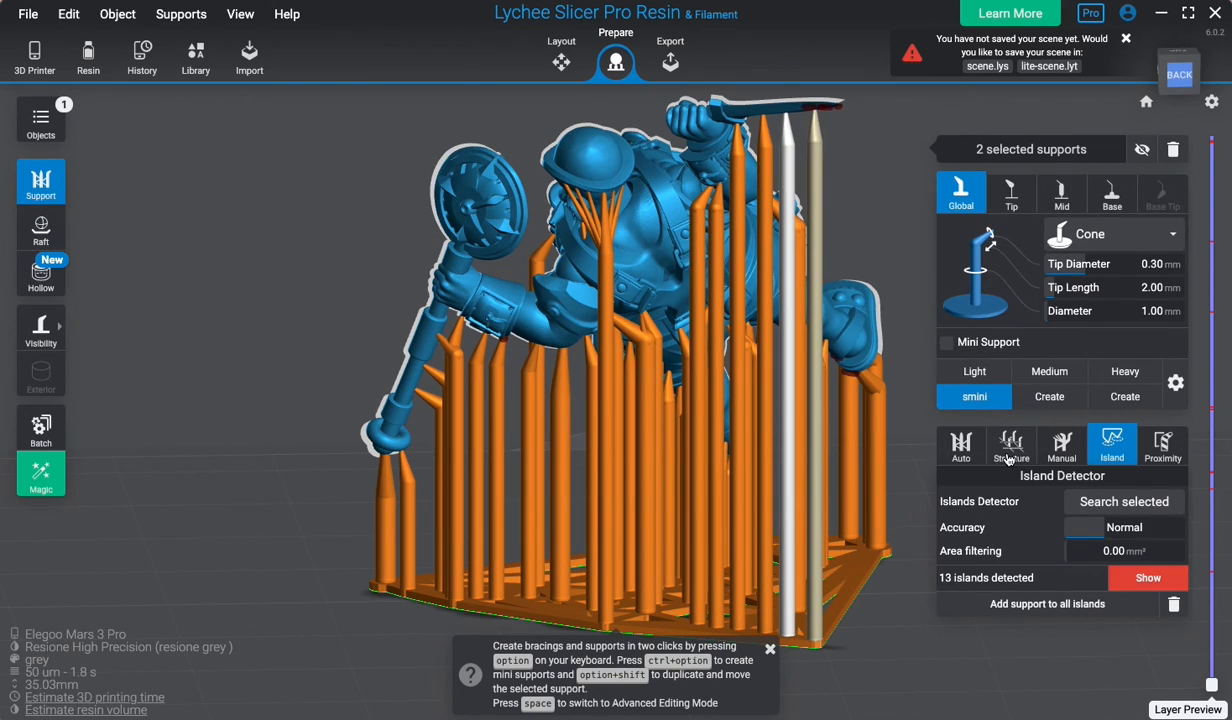
click(1010, 450)
scroll(1180, 562, down, 1)
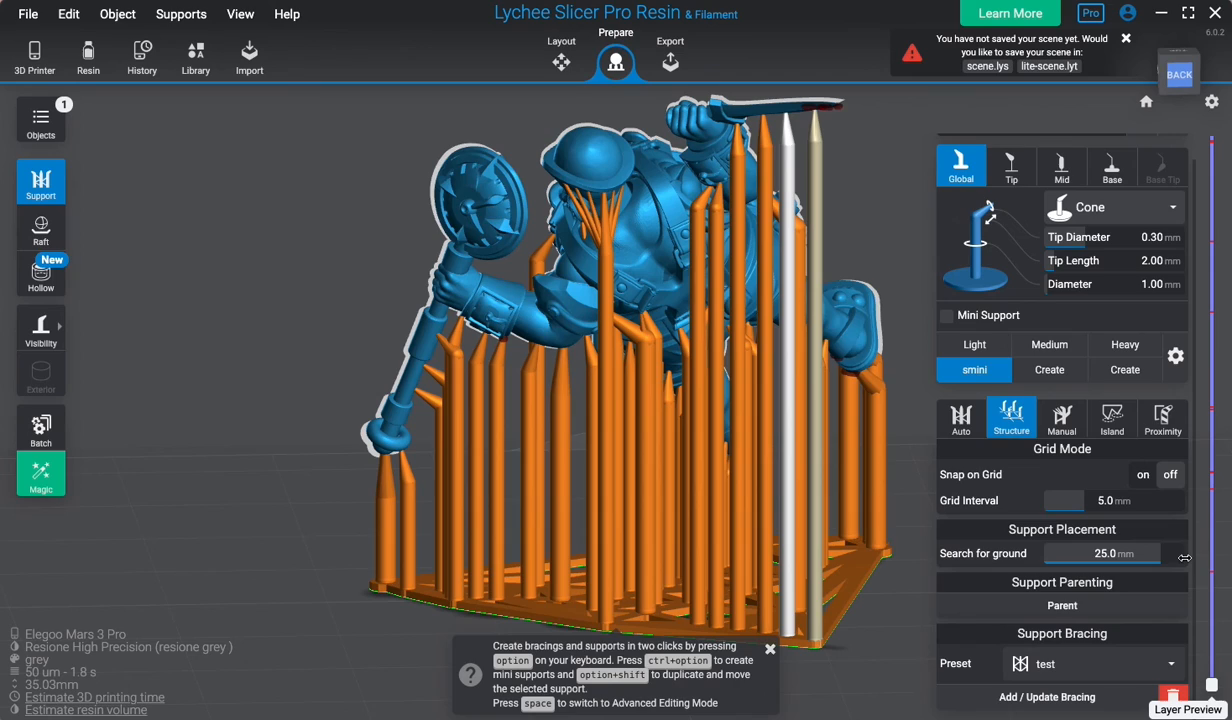
click(1121, 668)
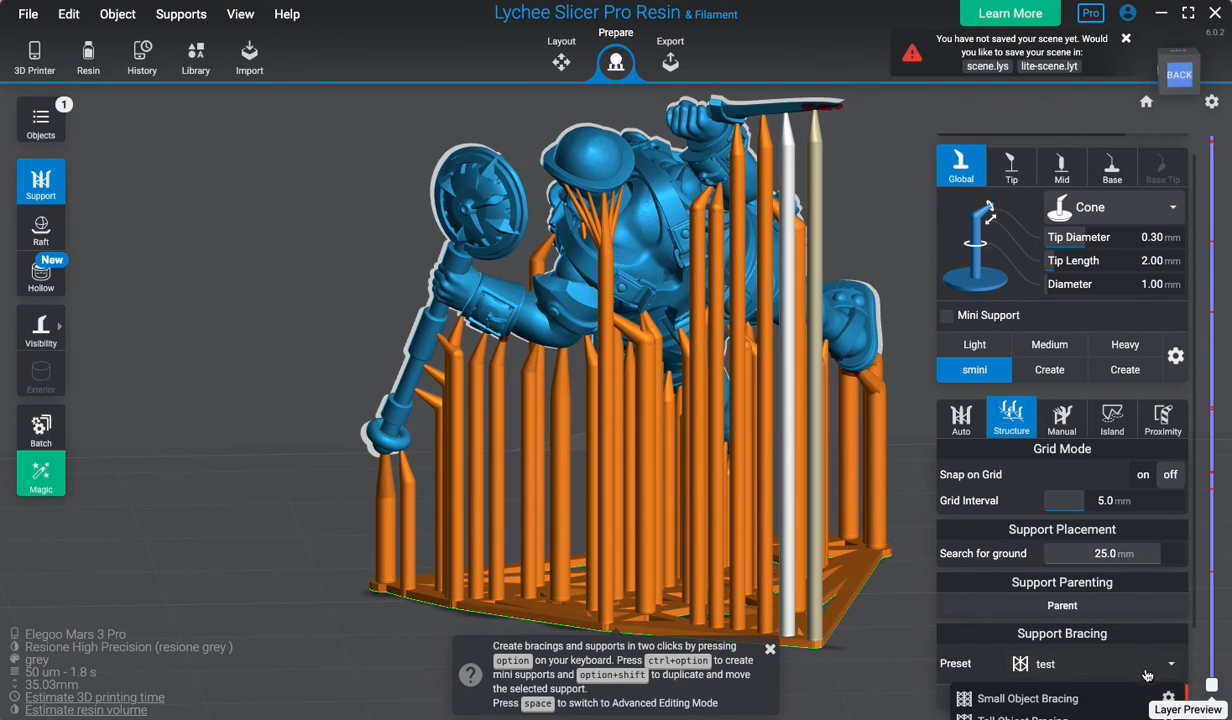
scroll(1147, 678, down, 2)
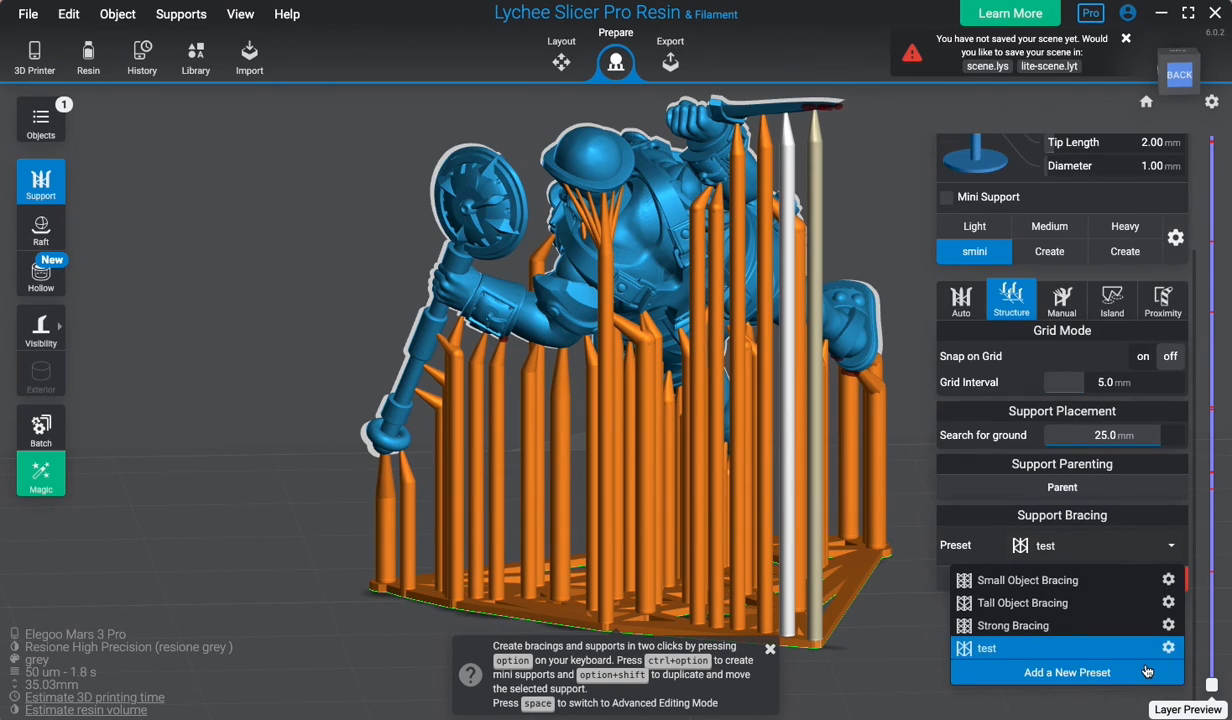
click(1069, 650)
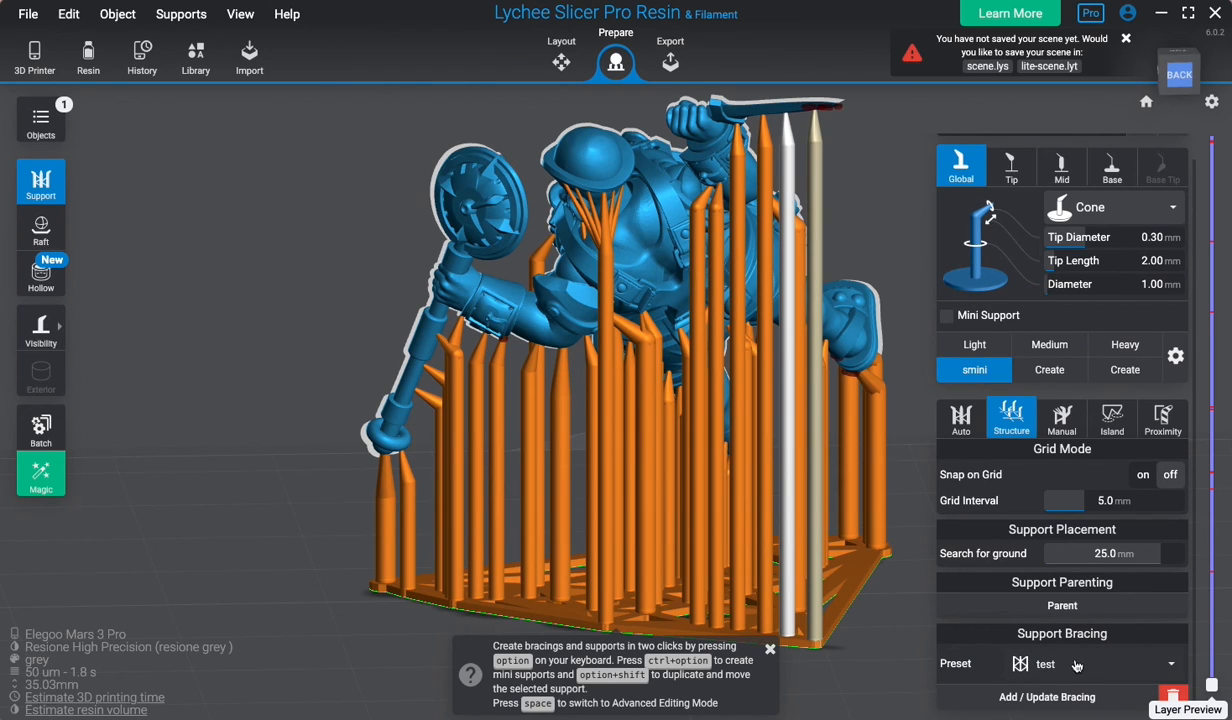
click(1047, 697)
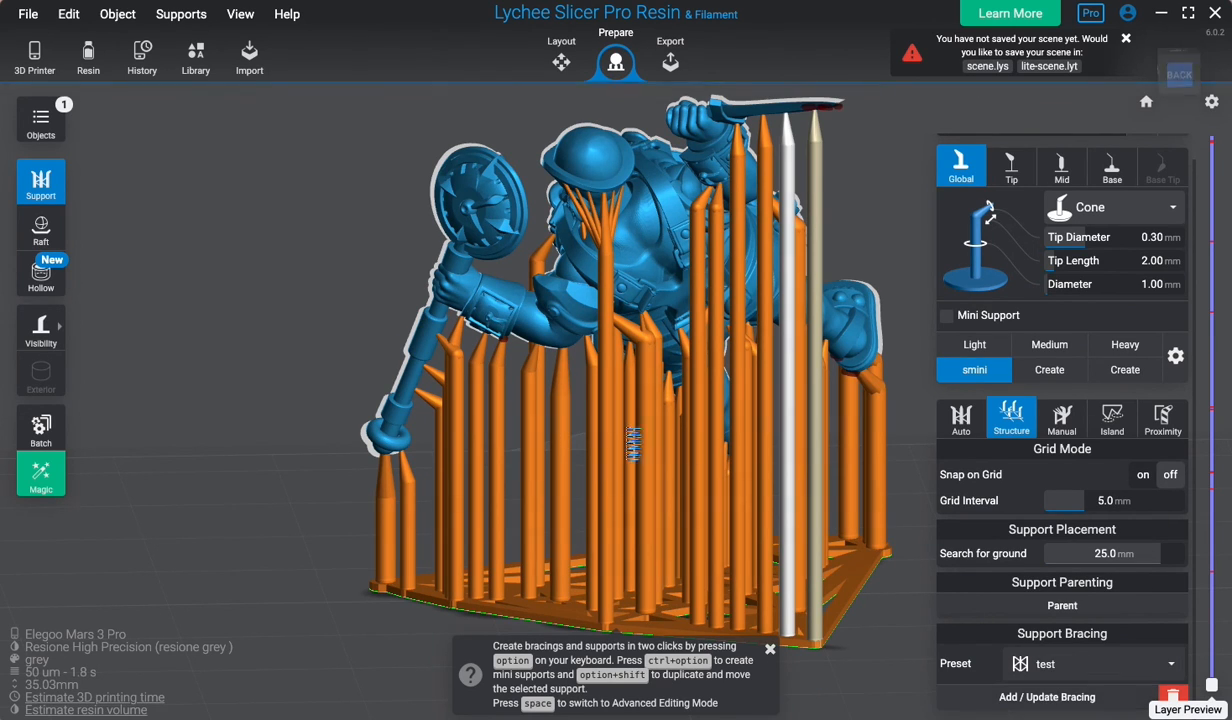
click(646, 408)
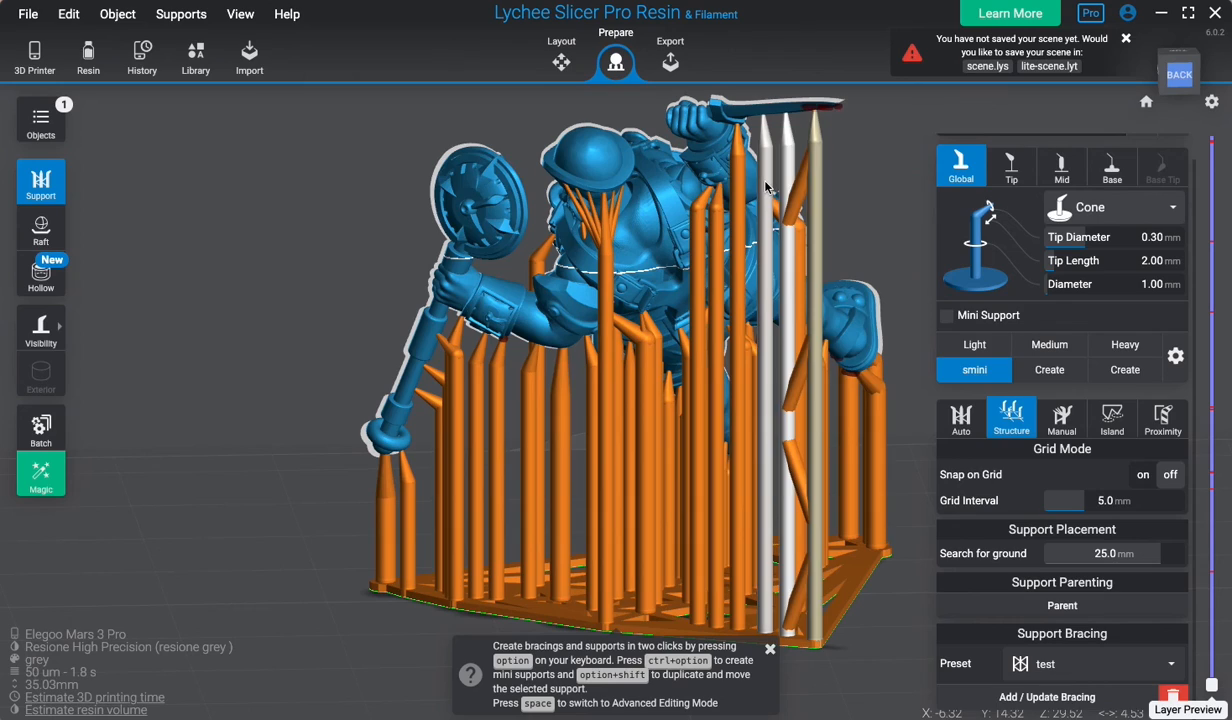
Brace the knife's inner support pair and further neighbouring supports under the body with the test preset.
click(1093, 697)
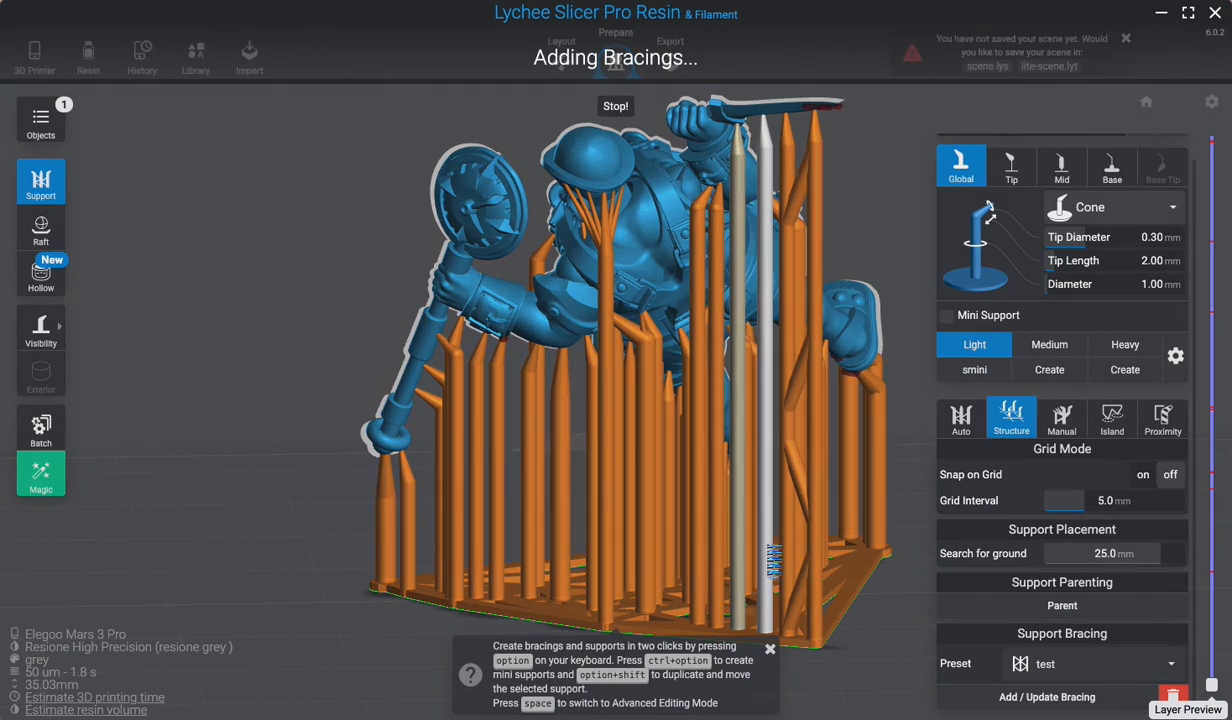
click(715, 412)
drag(903, 560, 583, 260)
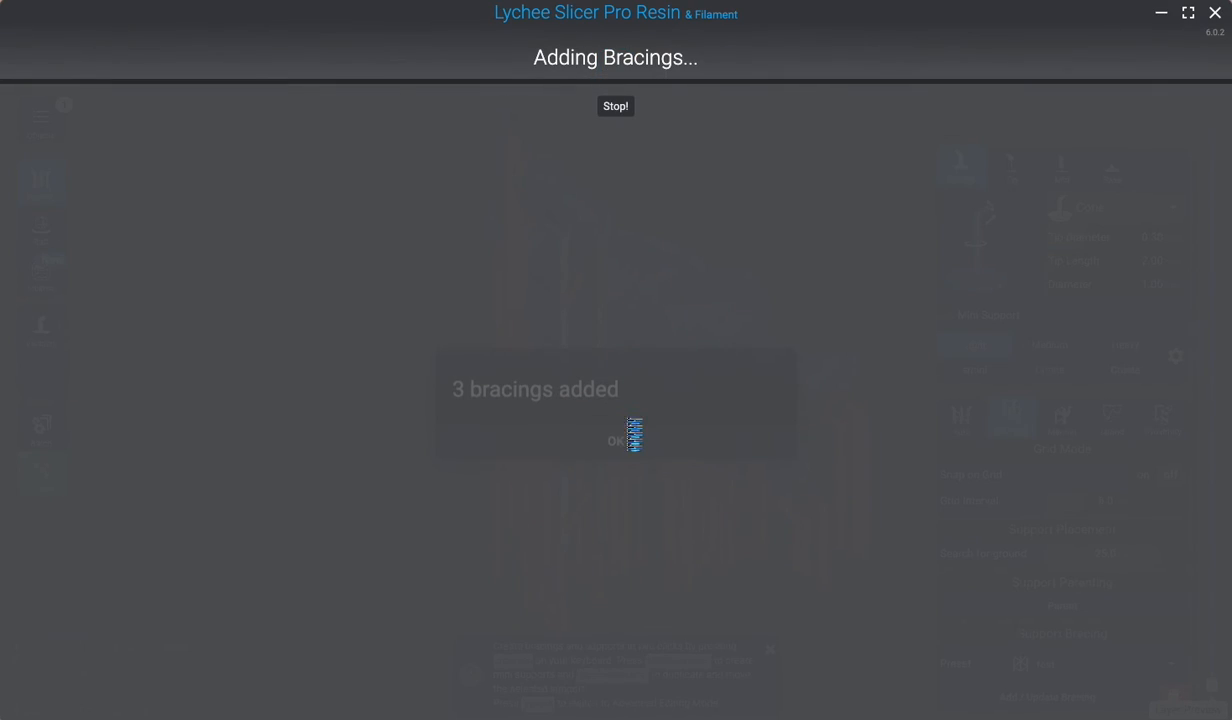
click(627, 425)
drag(746, 211, 643, 386)
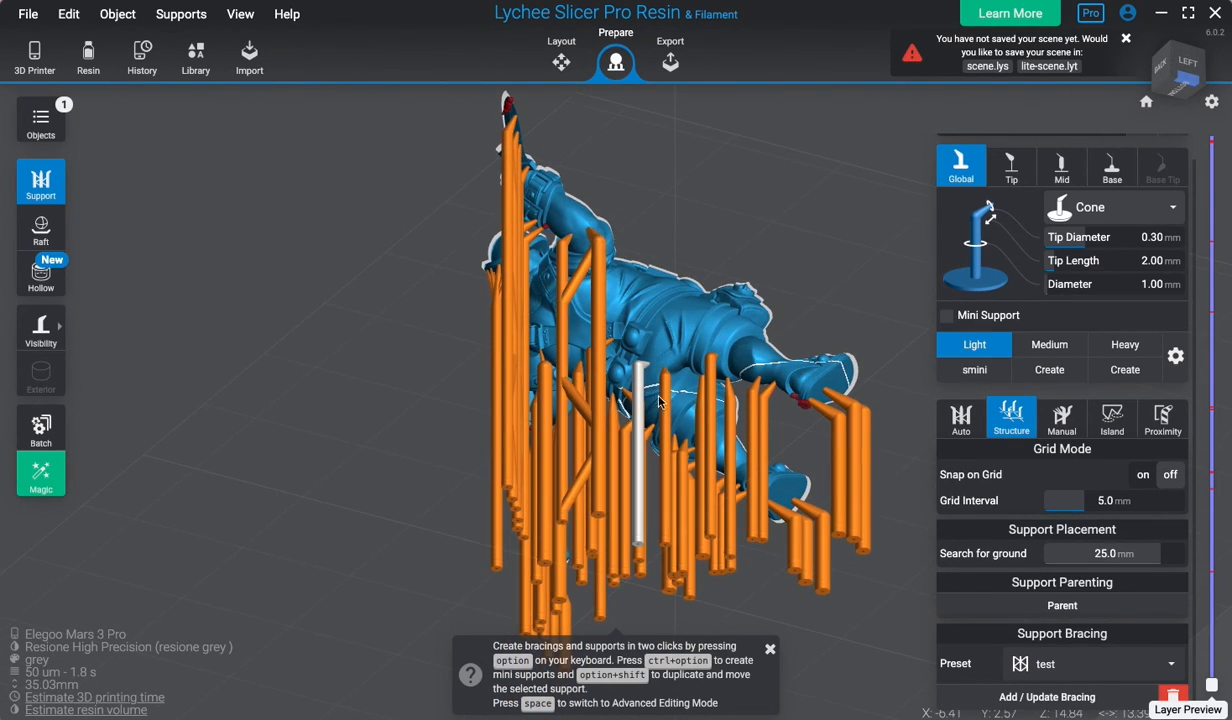
click(1074, 701)
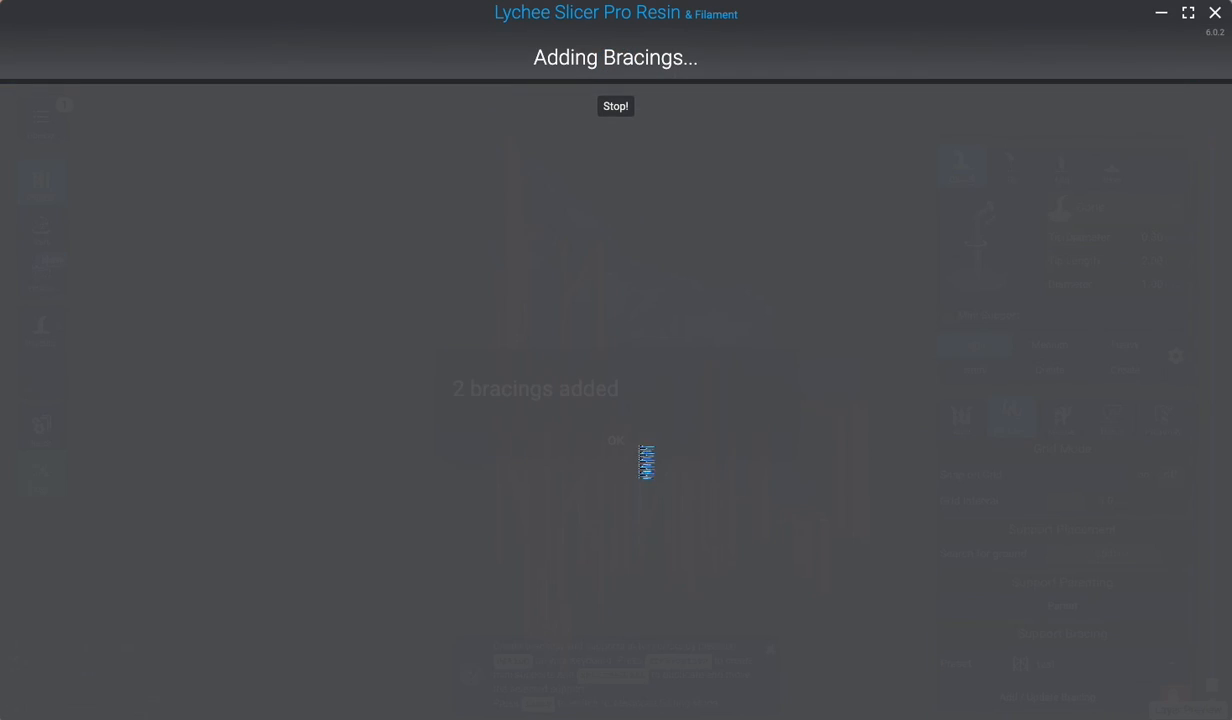
Add bracing from the raised forearm's supports to the neighbouring tall supports with the test preset.
drag(863, 436, 550, 220)
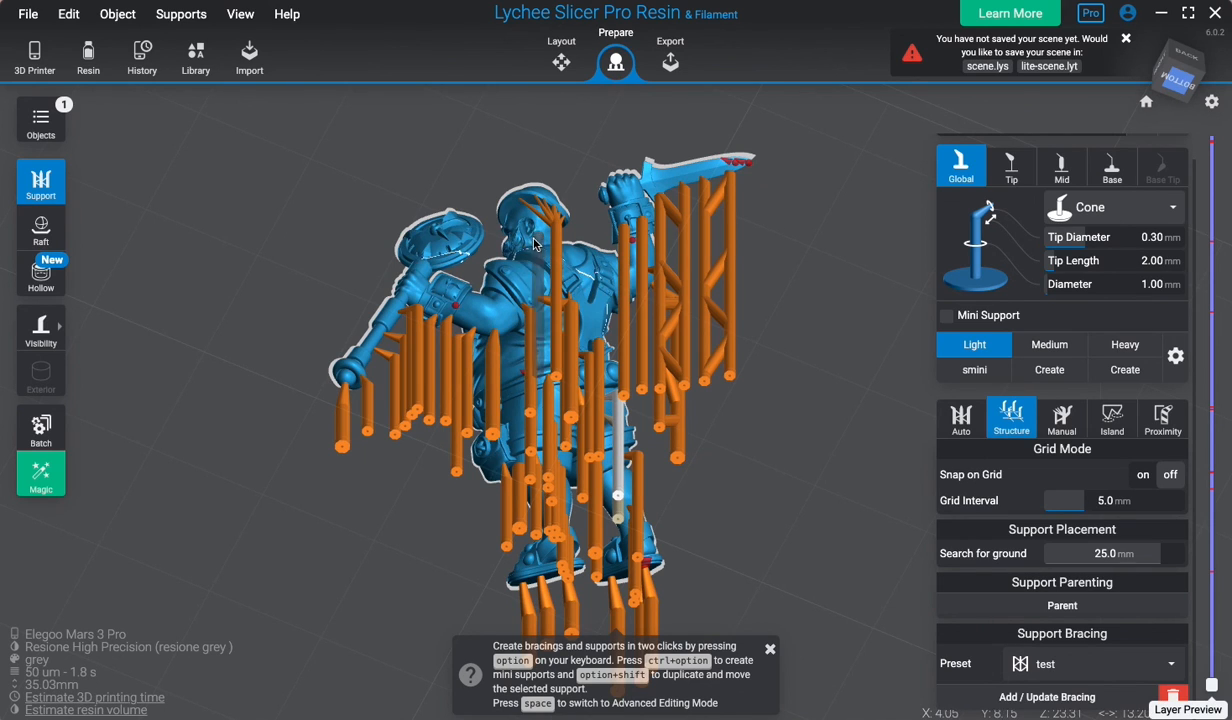
scroll(530, 295, up, 5)
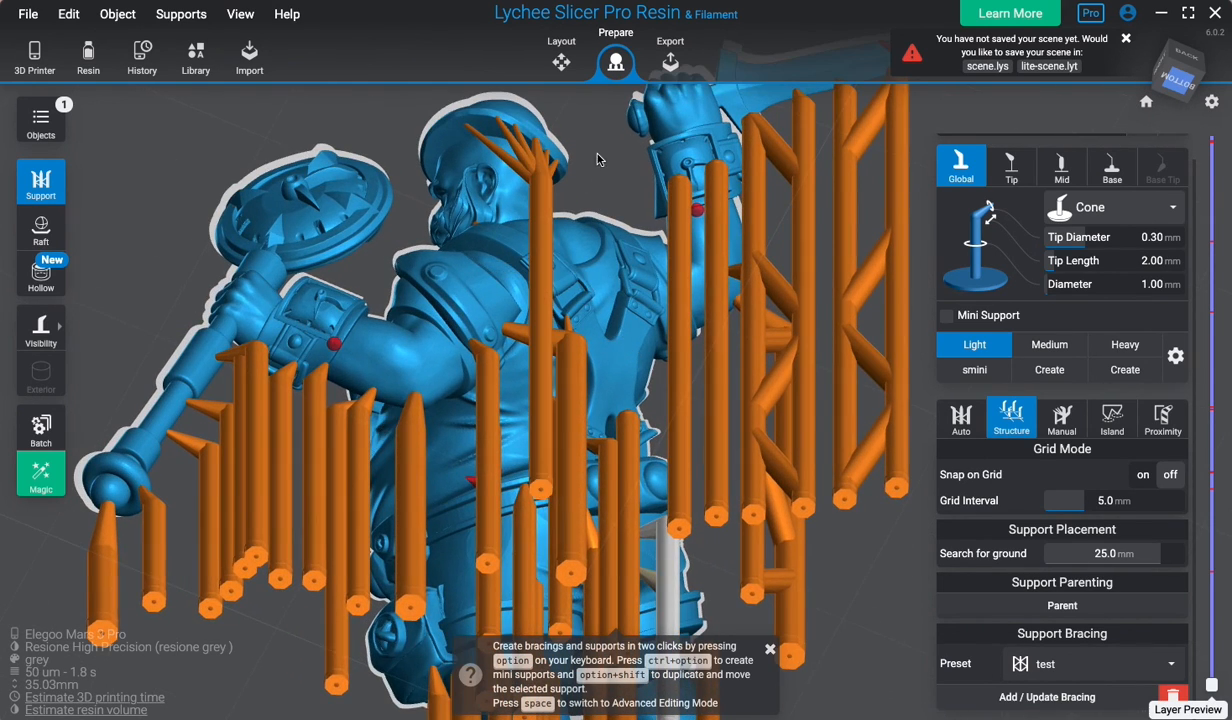
drag(597, 160, 655, 184)
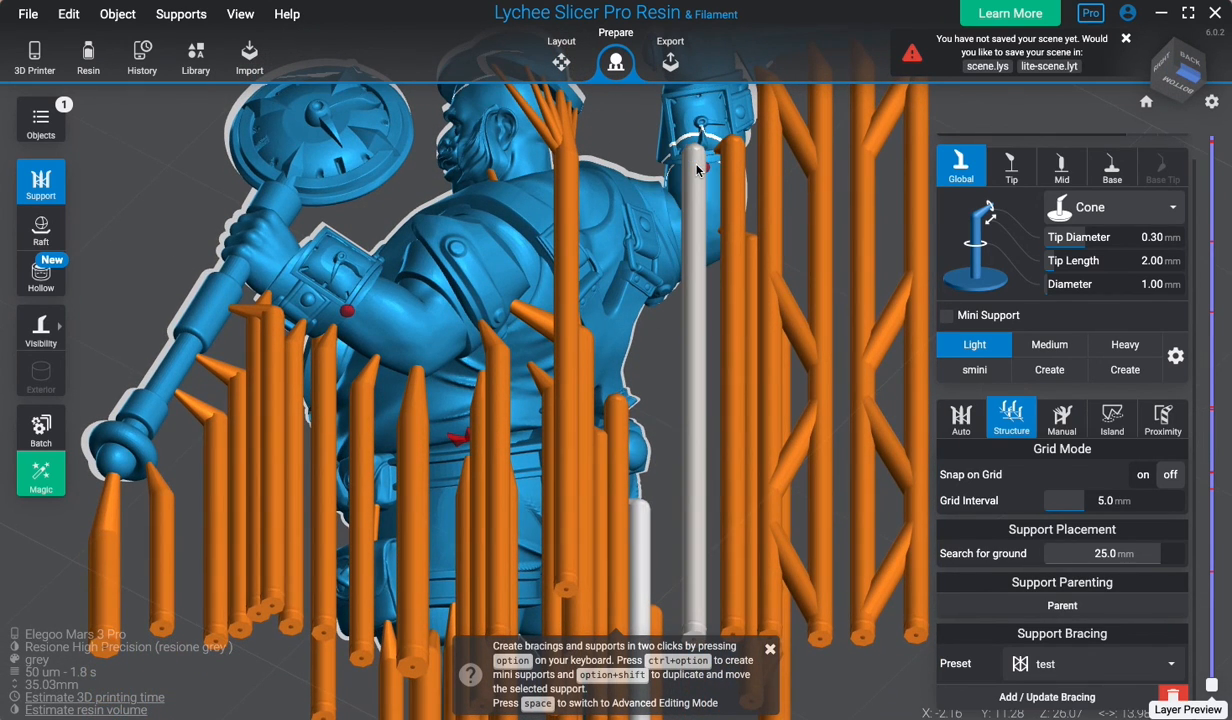
click(1072, 697)
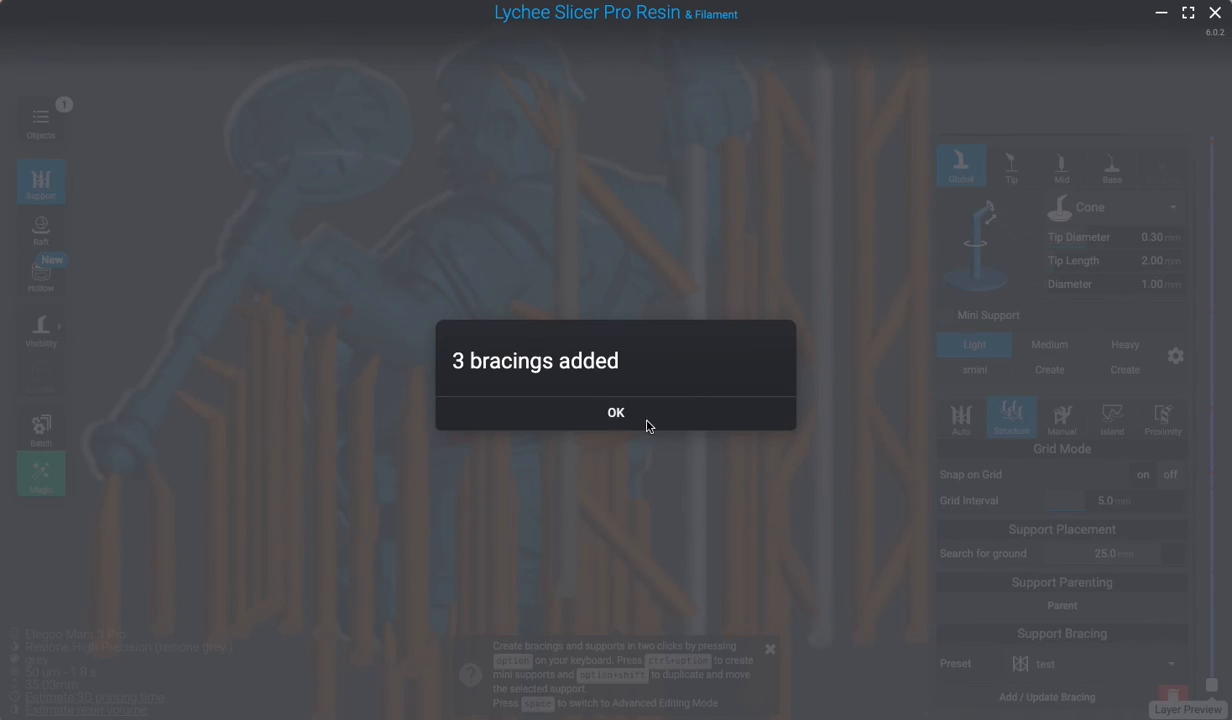
click(649, 427)
Switch to the layout stage and activate the Move tool for the supported miniature.
scroll(650, 427, down, 5)
right_drag(652, 427, 759, 392)
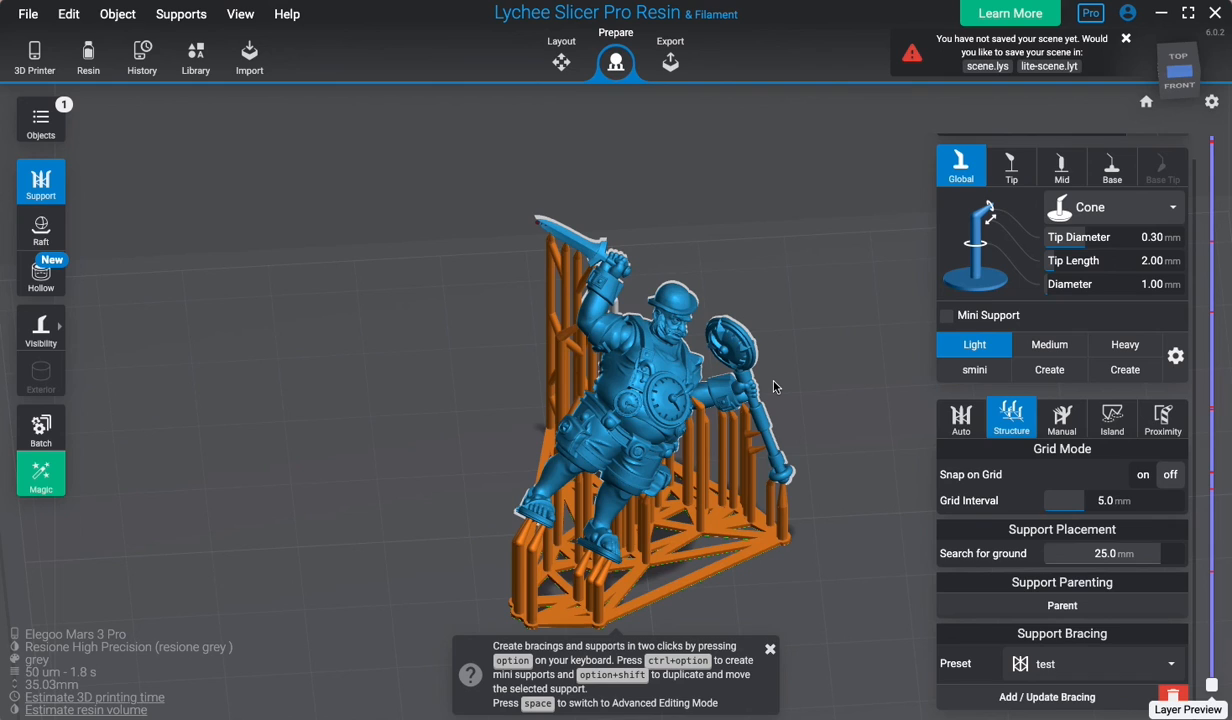
scroll(612, 276, up, 5)
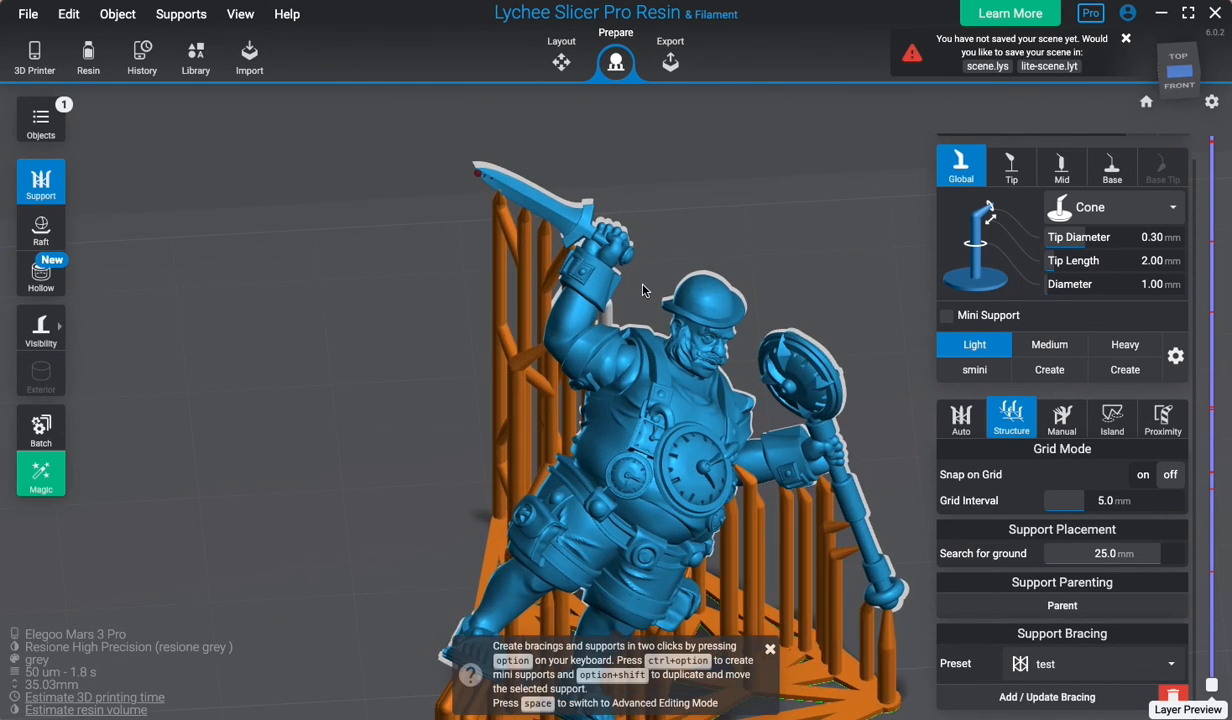
click(561, 62)
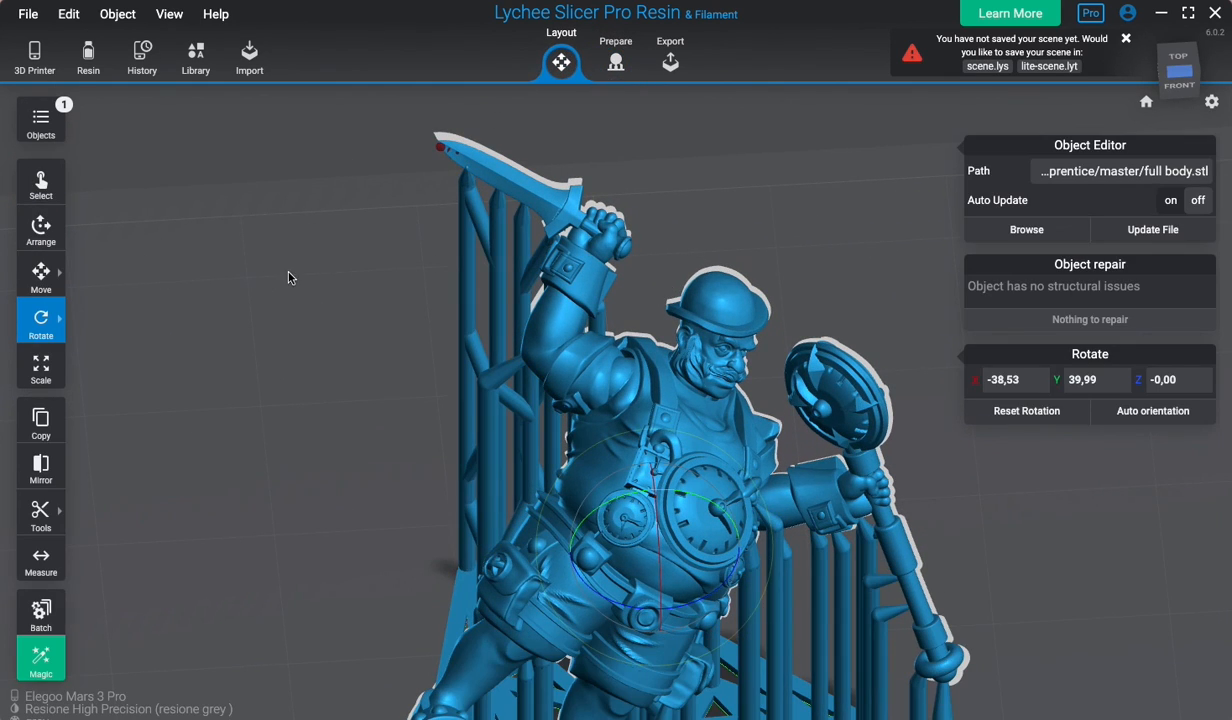
click(43, 278)
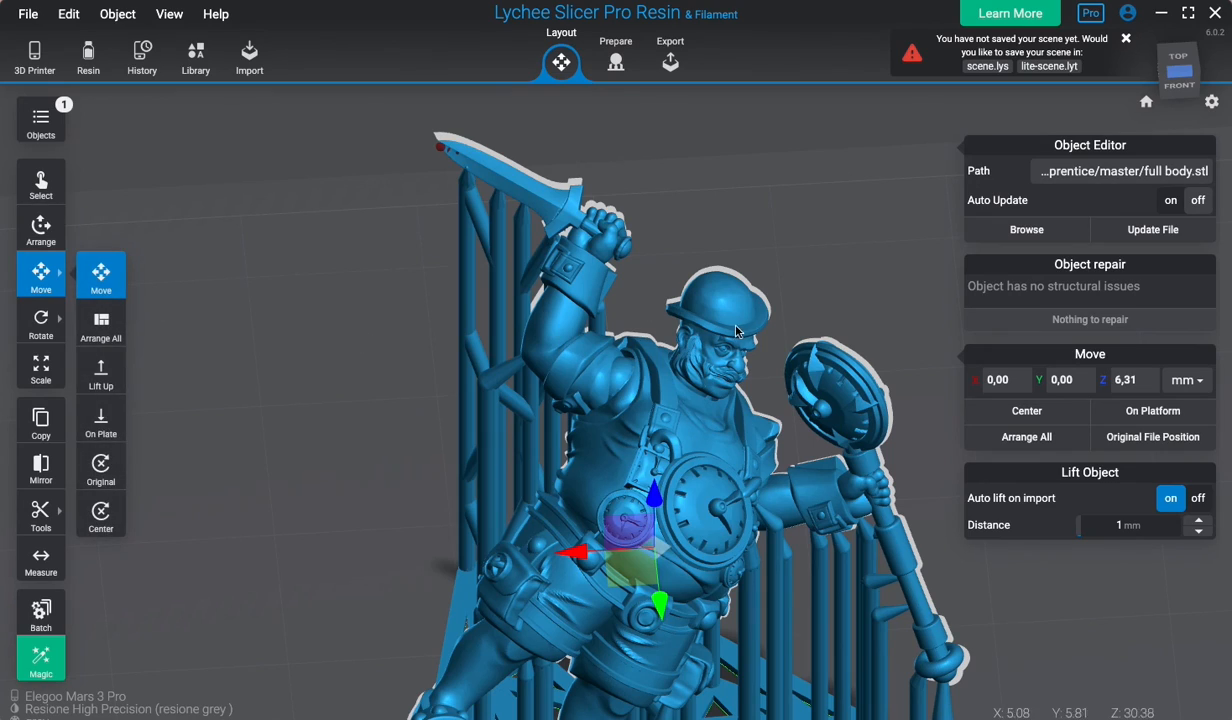